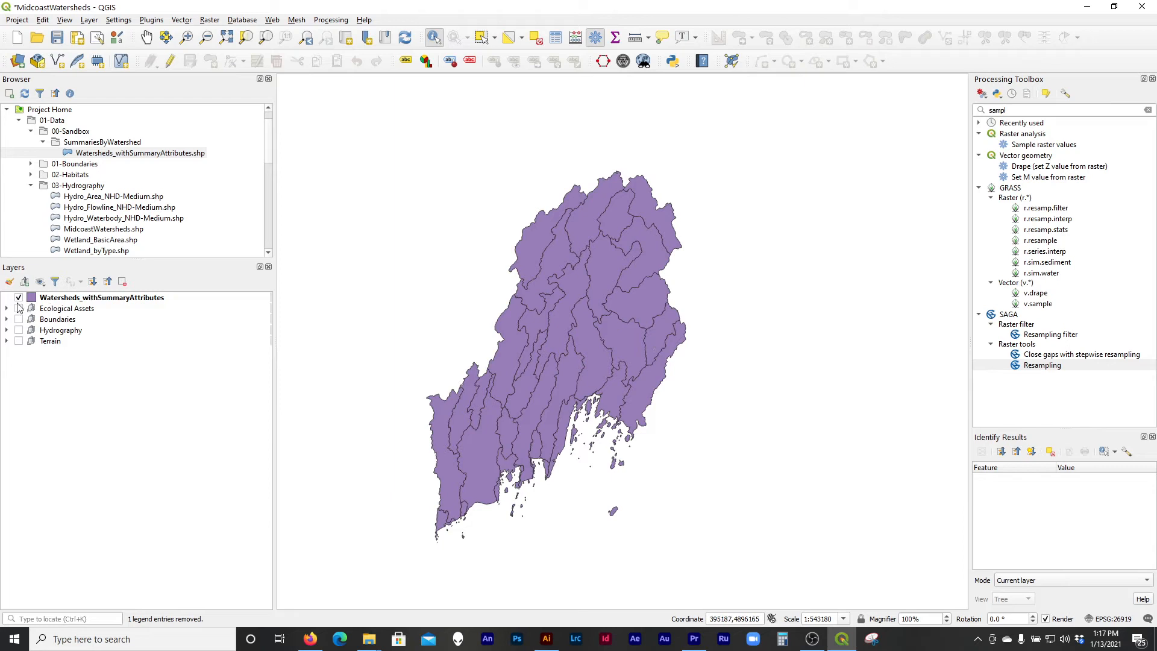
- Hide the Watersheds_withSummaryAttributes layer and briefly preview the dem layer in the Terrain group
click(6, 341)
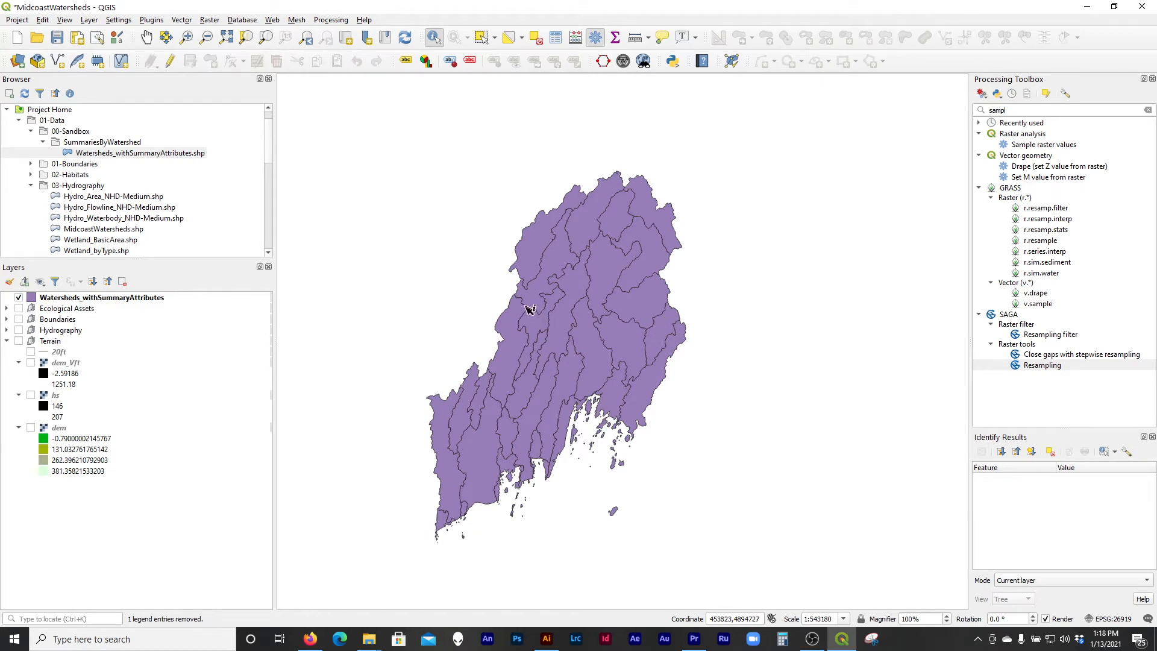
click(18, 297)
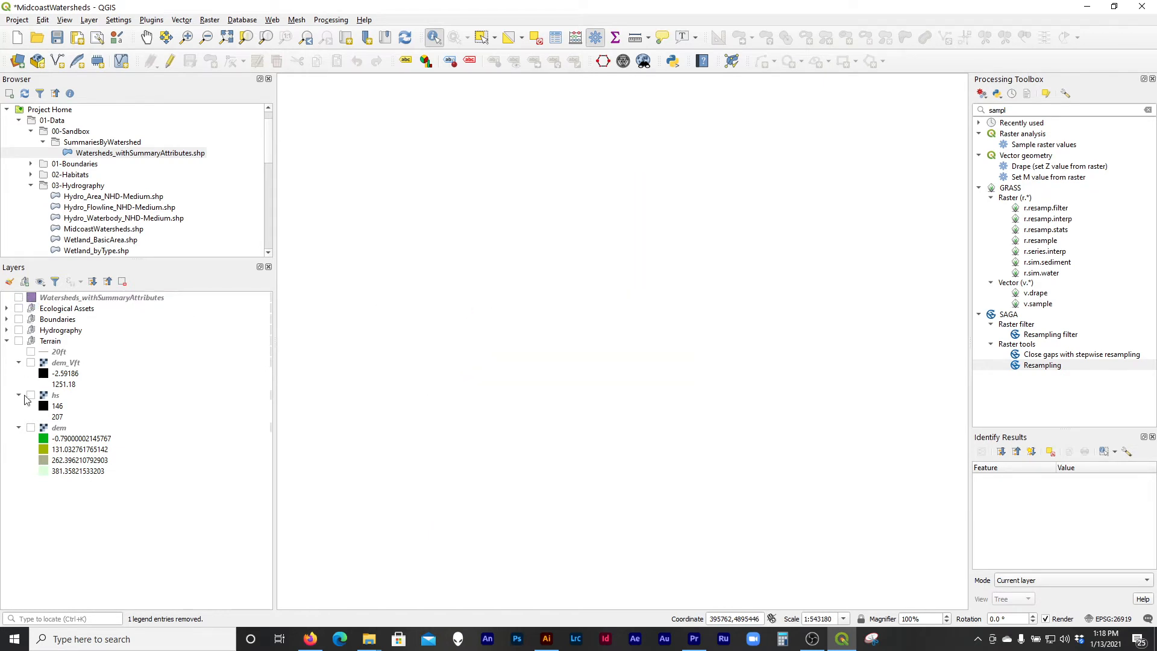
click(31, 428)
right_click(59, 430)
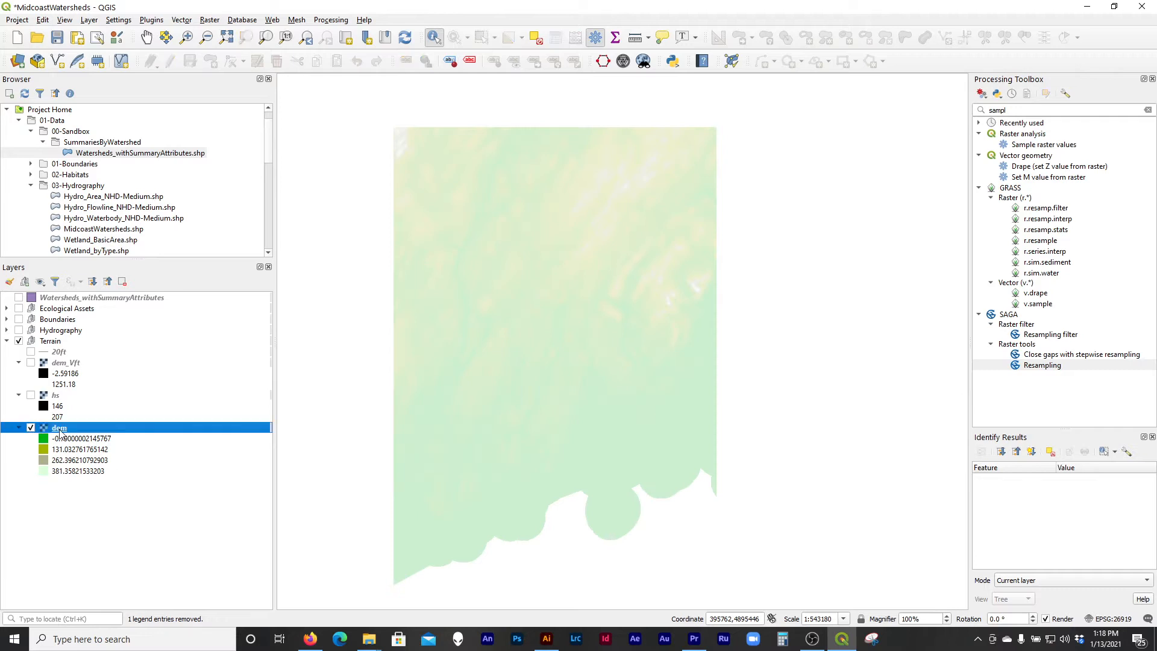
click(52, 430)
click(30, 428)
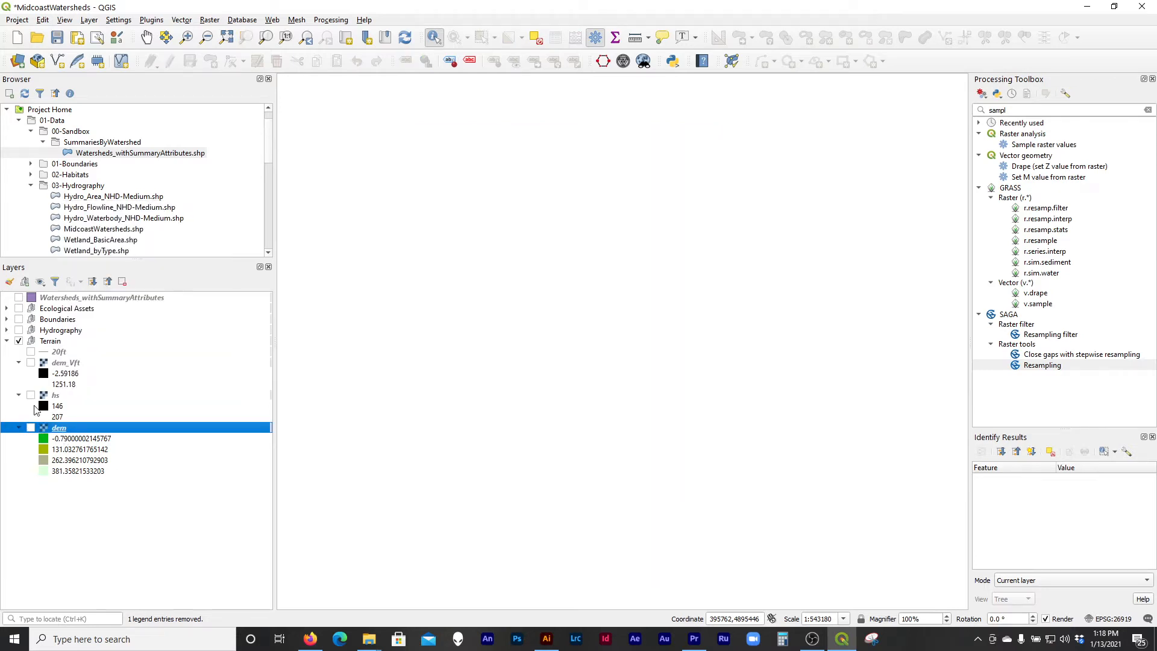
- Show the hs hillshade layer and set its global opacity to 100%
click(31, 396)
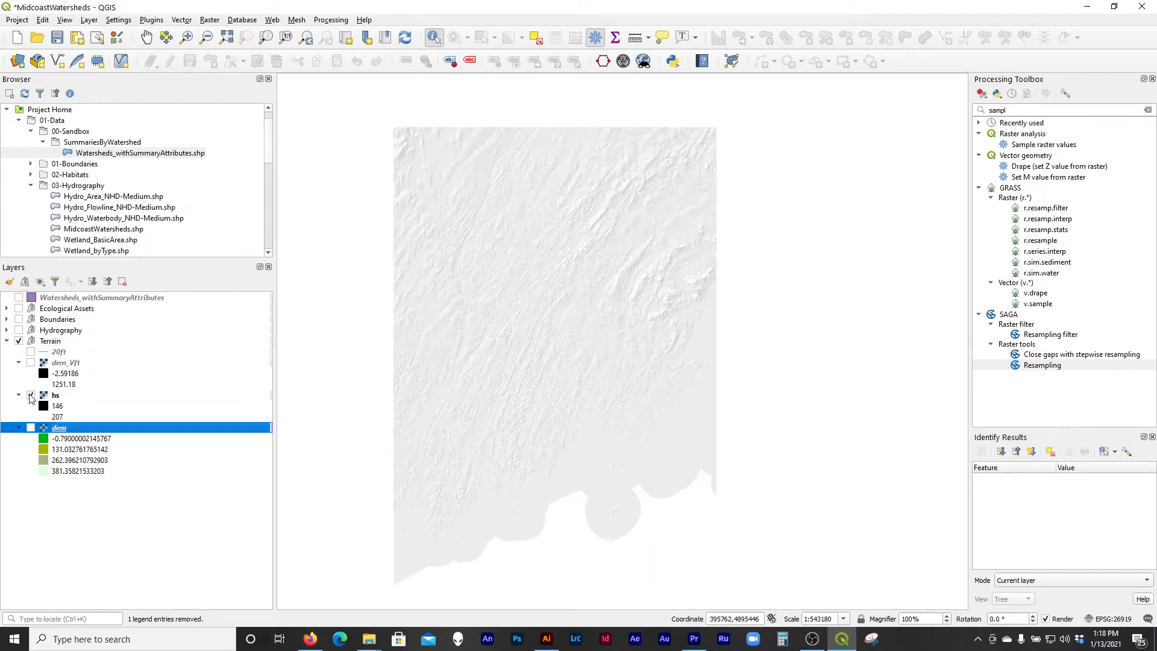
click(53, 398)
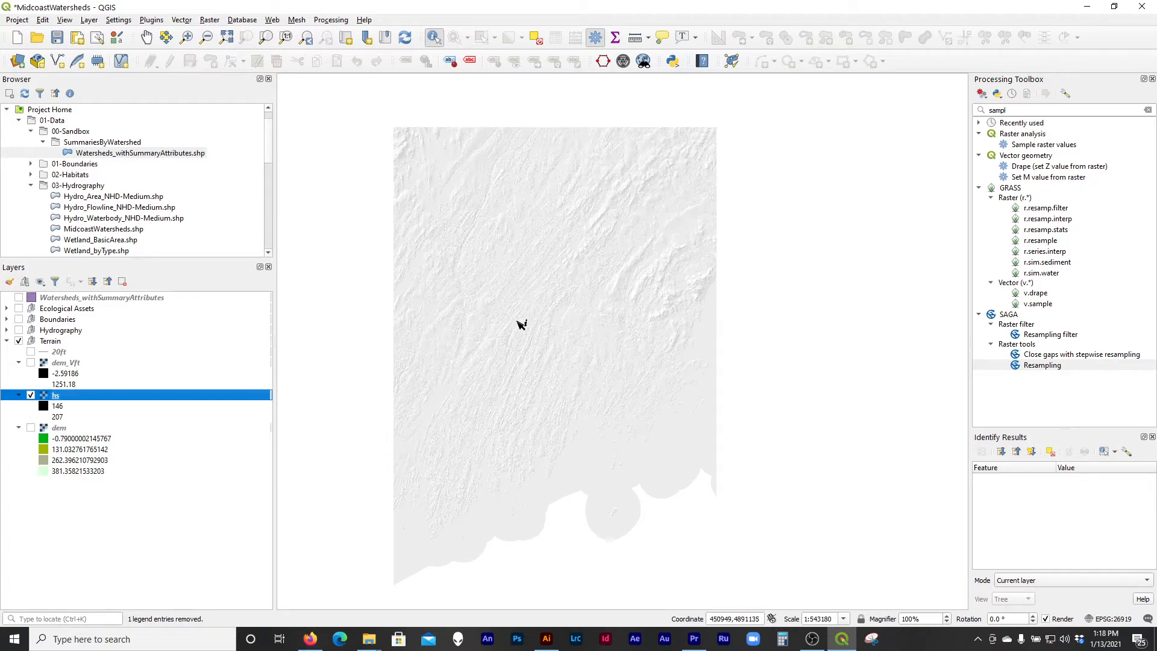
double_click(81, 399)
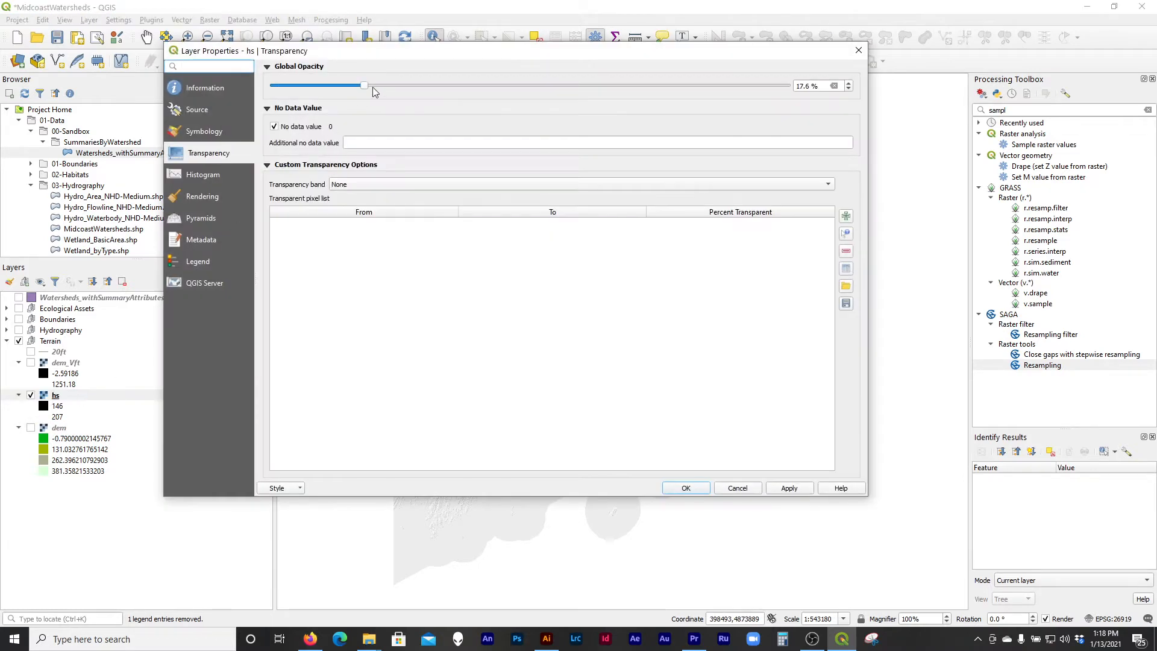
drag(363, 85, 837, 89)
click(783, 490)
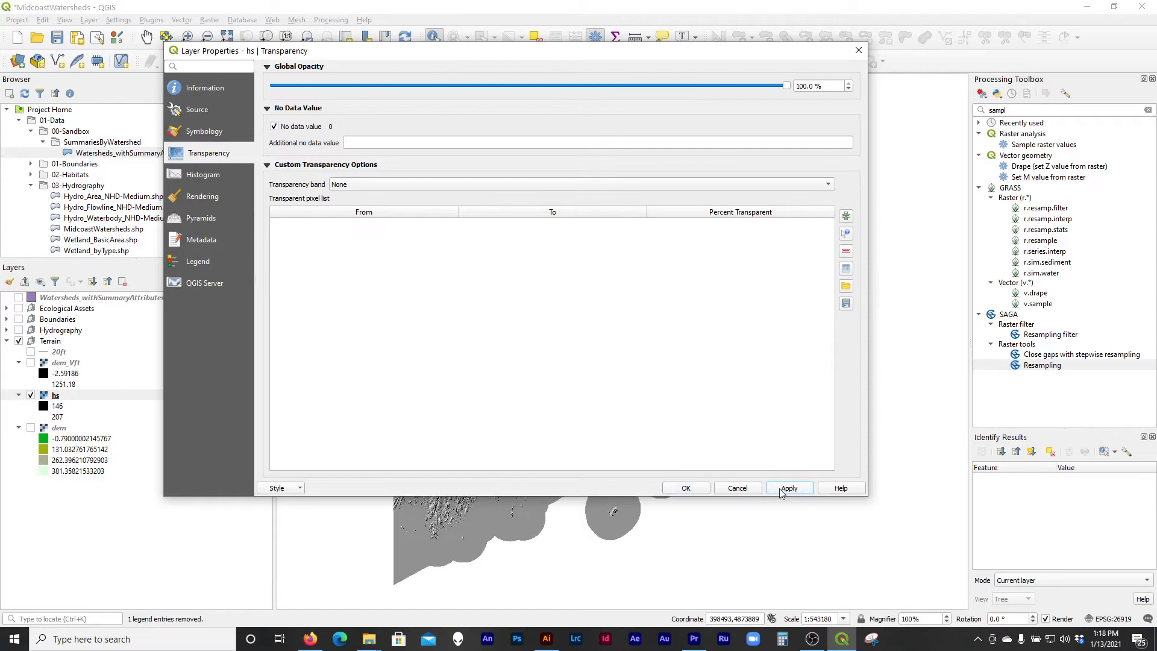
click(685, 488)
scroll(579, 341, up, 3)
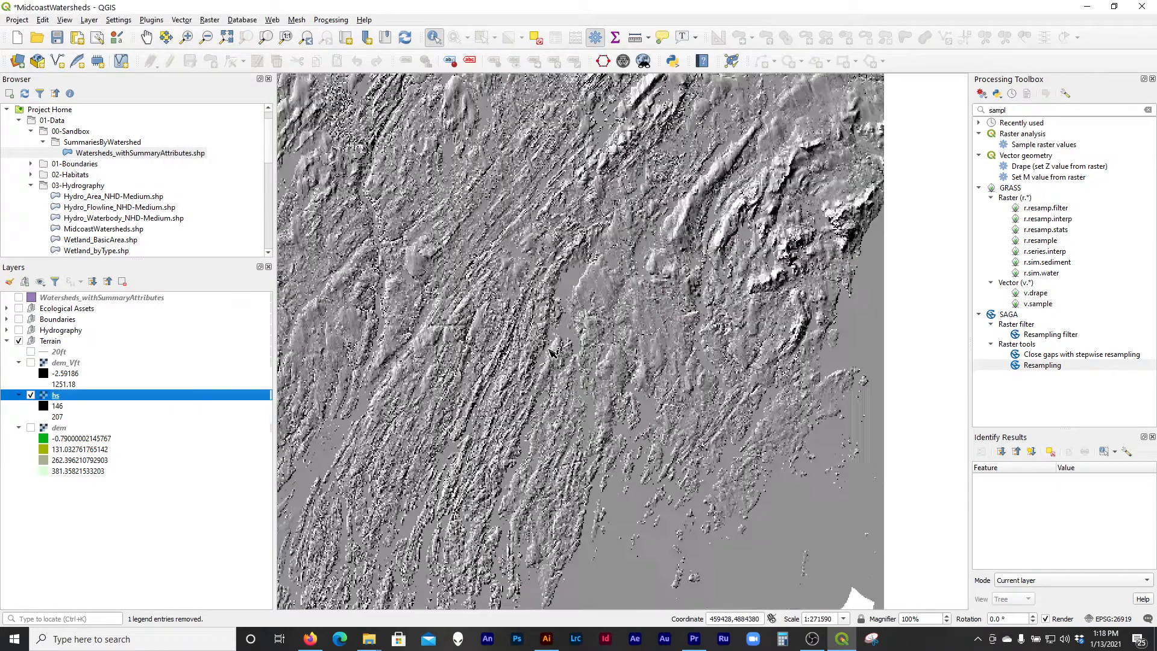
scroll(550, 359, down, 2)
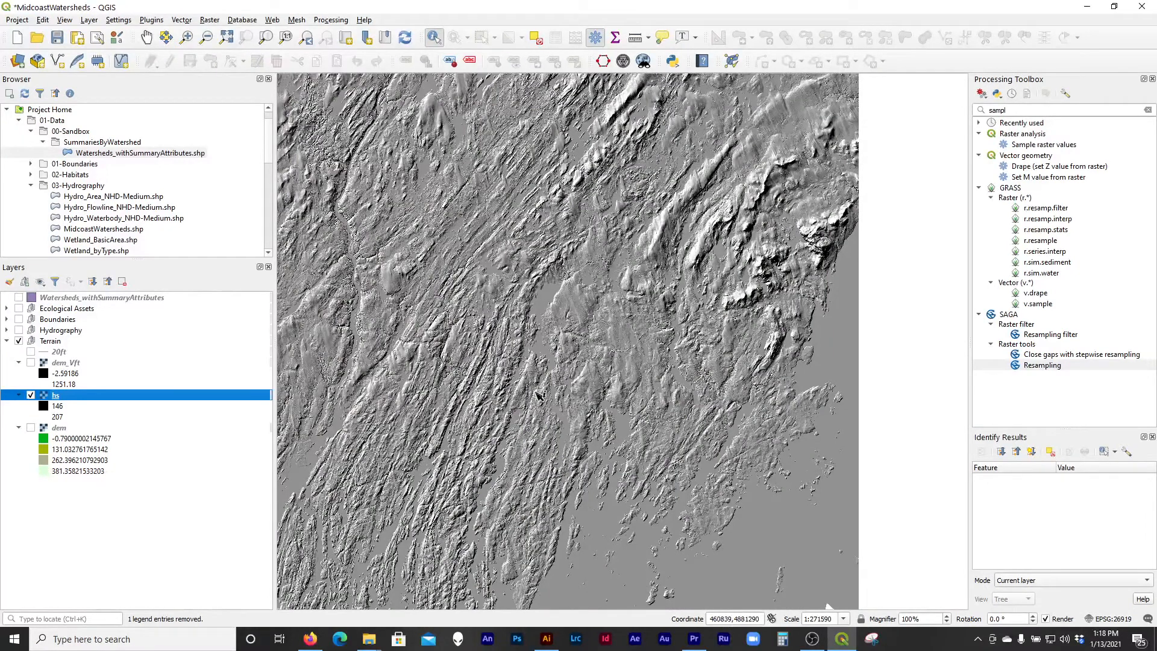
- Display the dem layer instead of hs and set the dem layer's global opacity to 100%
click(31, 395)
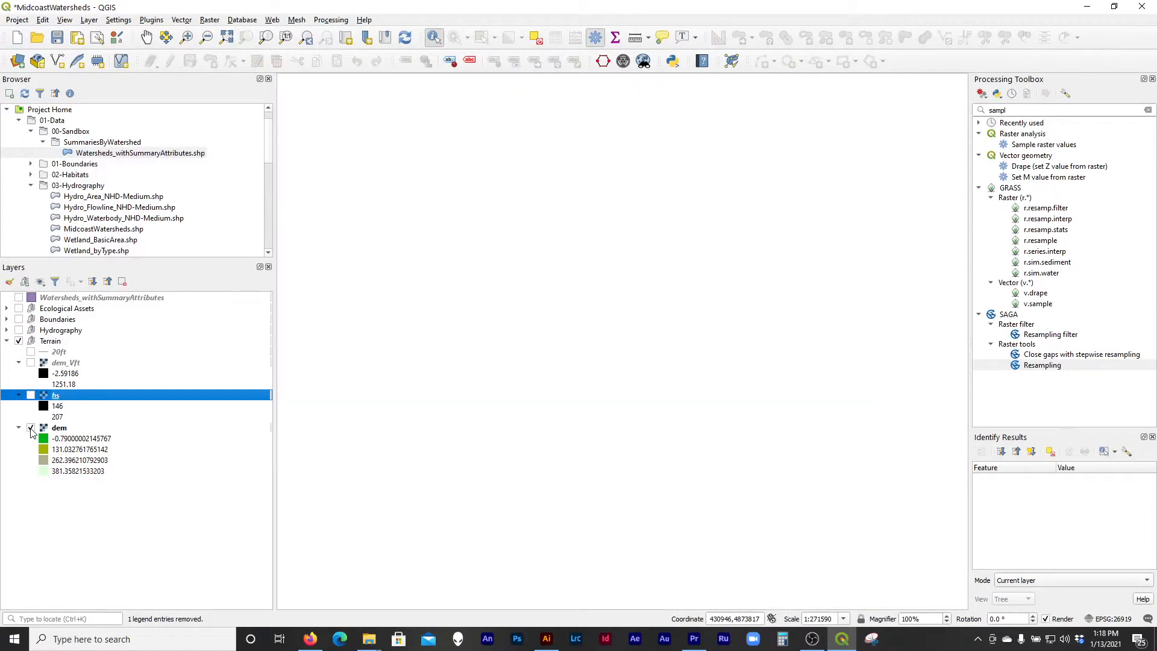
right_click(54, 431)
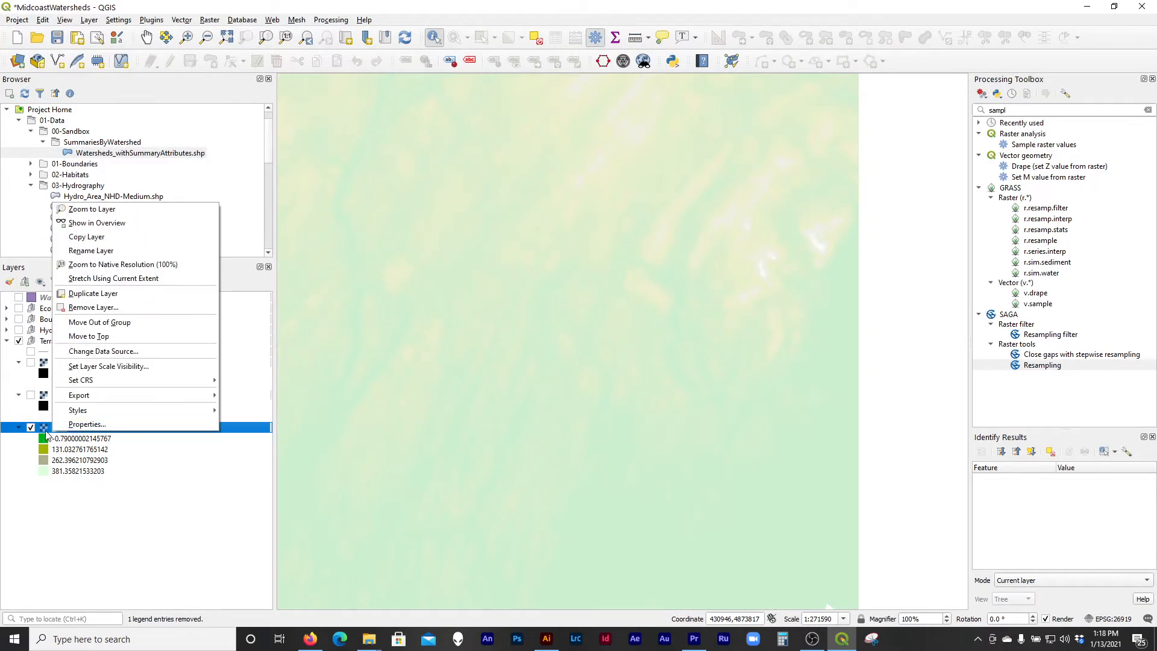
click(46, 432)
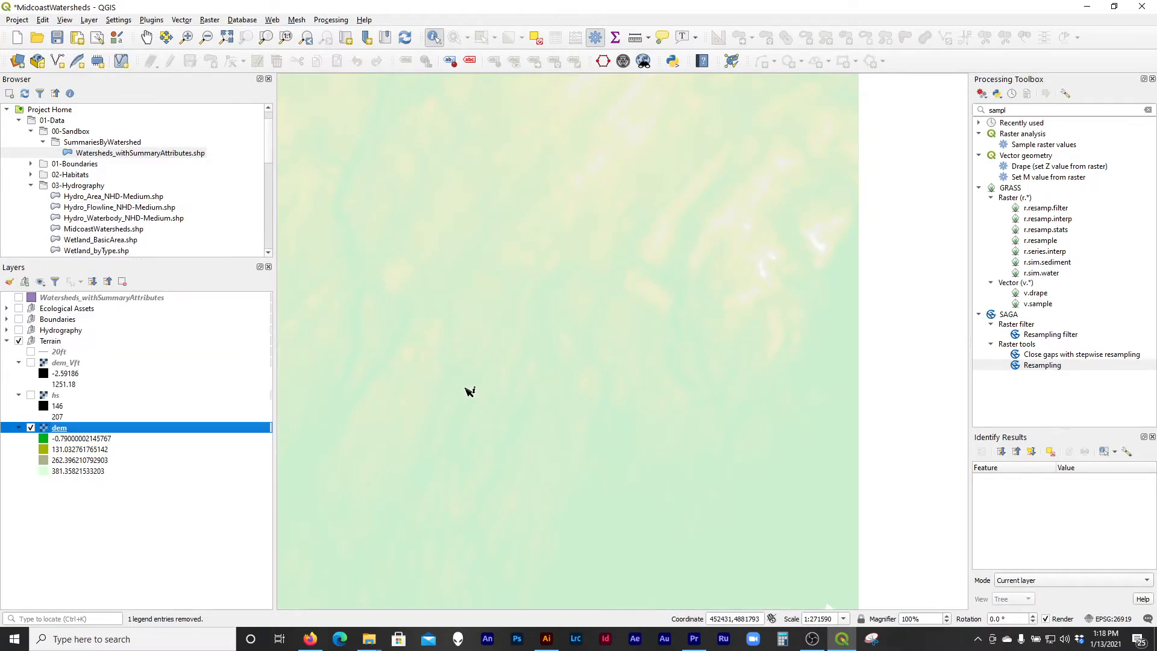
right_click(76, 433)
click(97, 423)
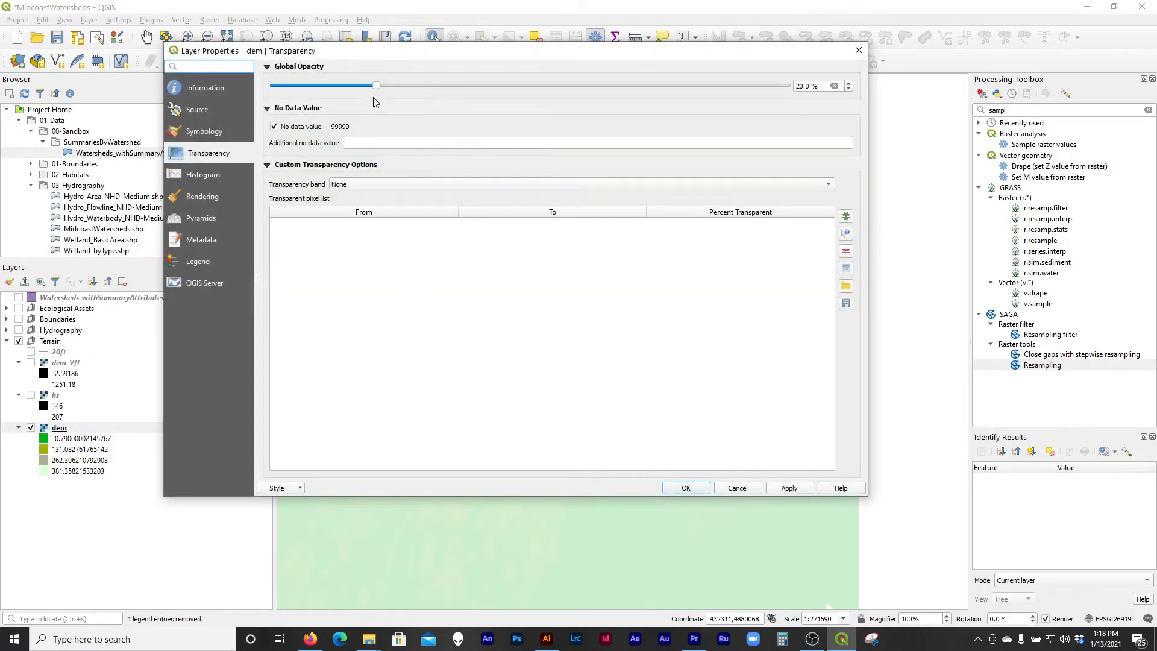
drag(377, 88, 834, 127)
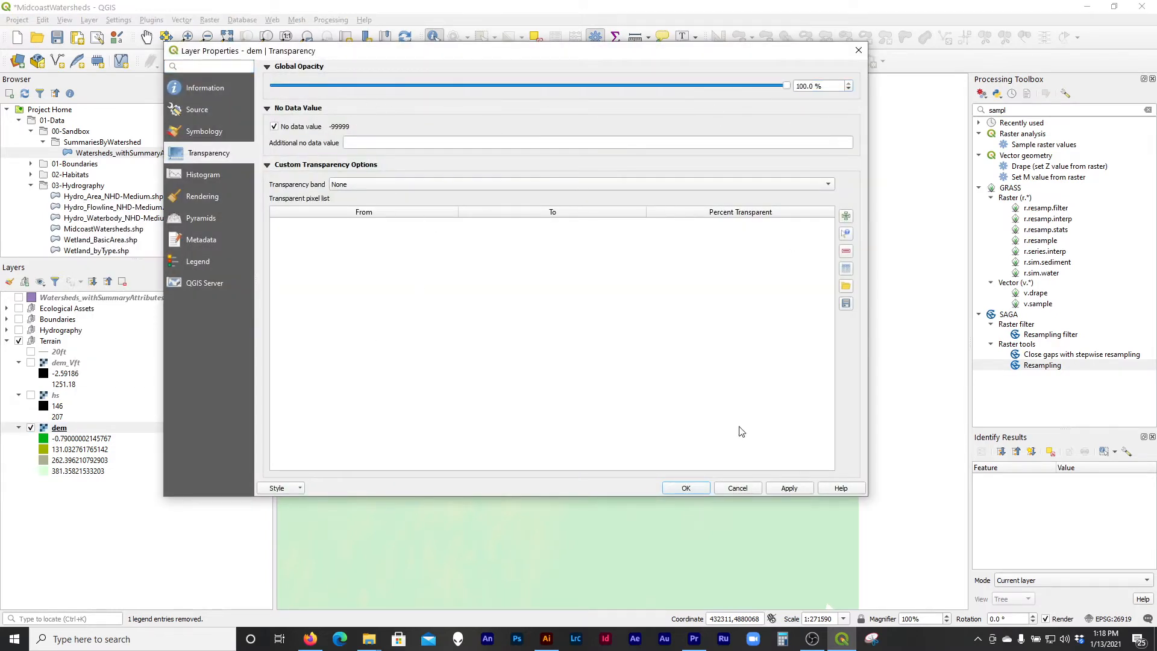
click(787, 488)
click(685, 488)
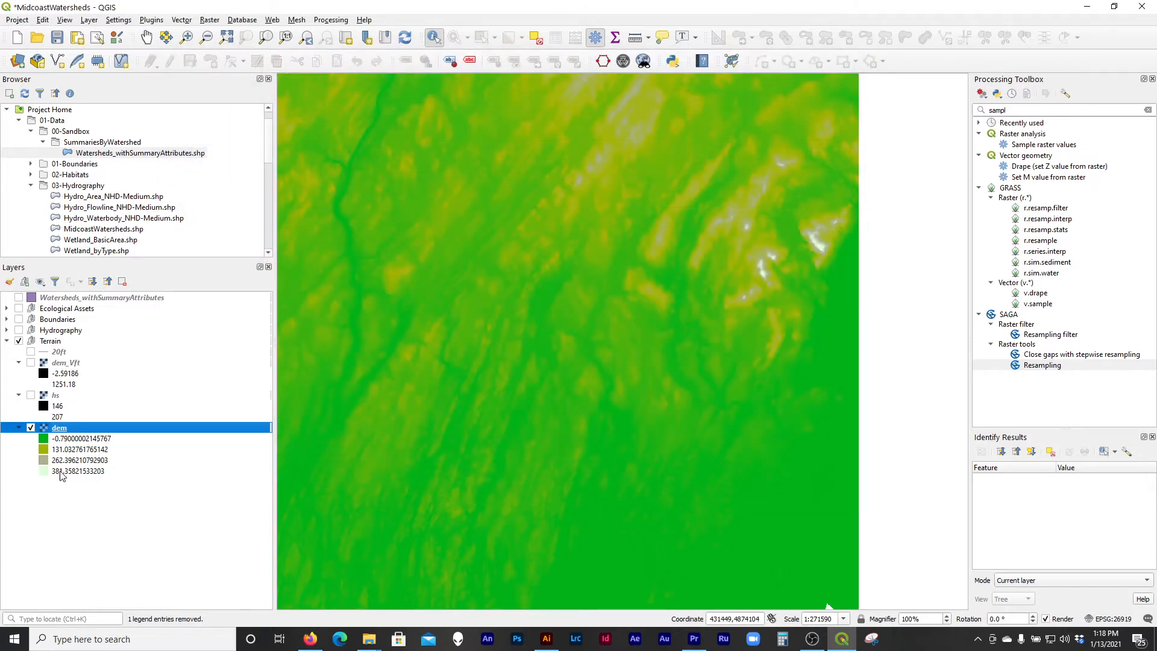
- Set the dem layer's min/max values to a cumulative count cut of 2.0 to 98.0%
right_click(81, 433)
click(115, 425)
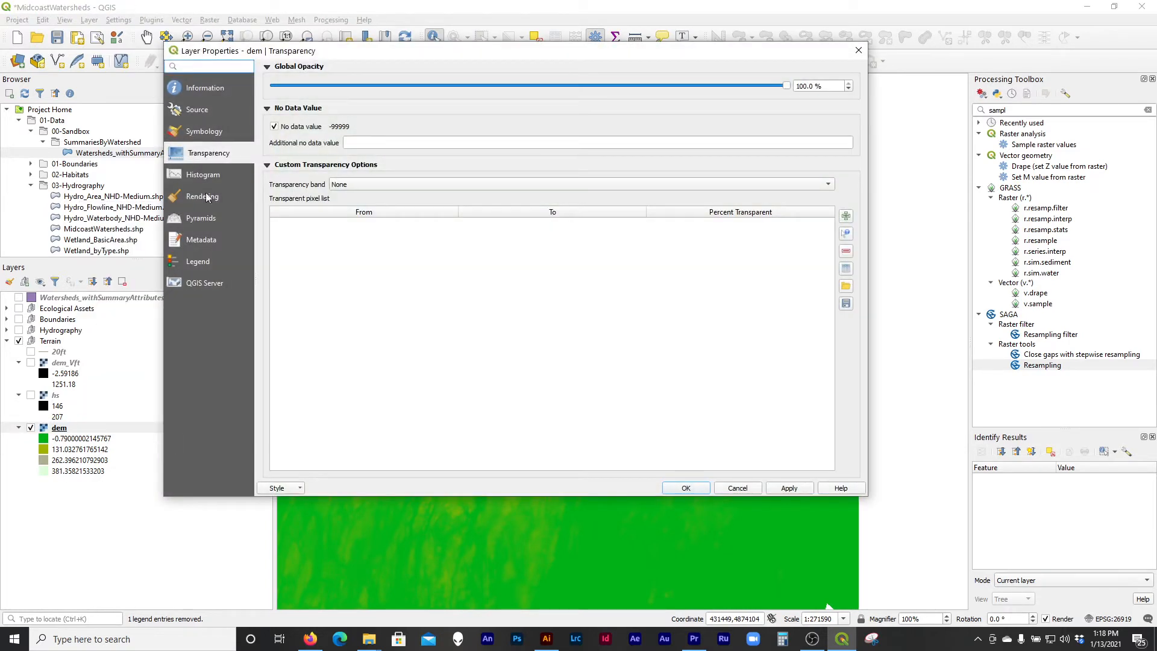
click(219, 140)
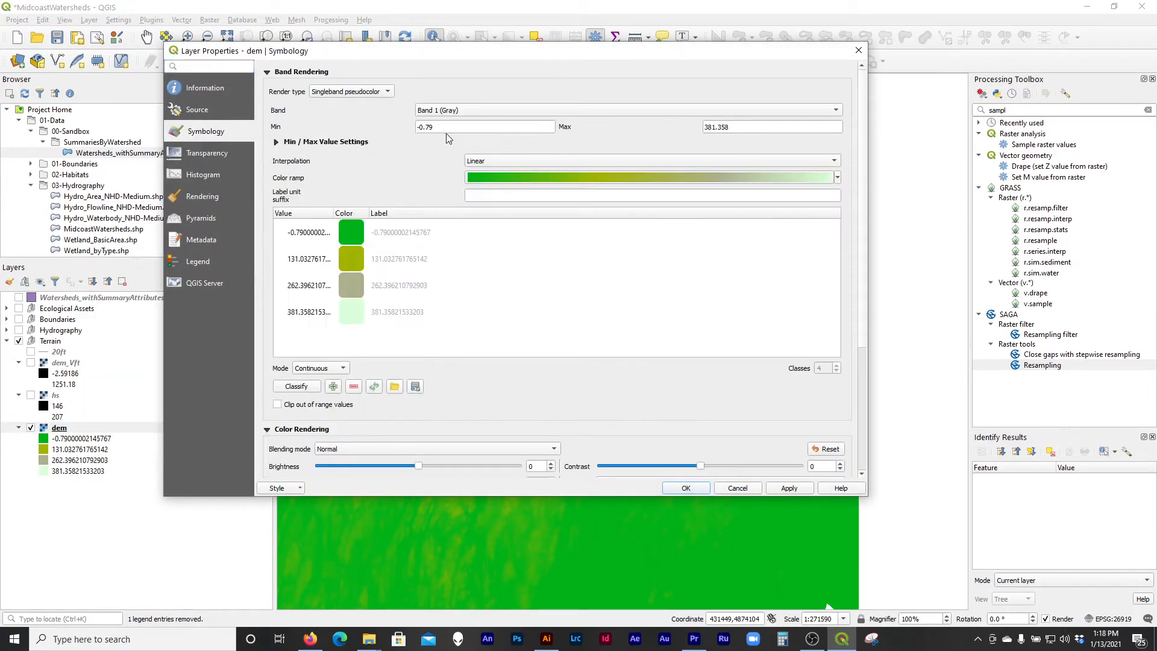
click(277, 142)
click(300, 183)
click(784, 488)
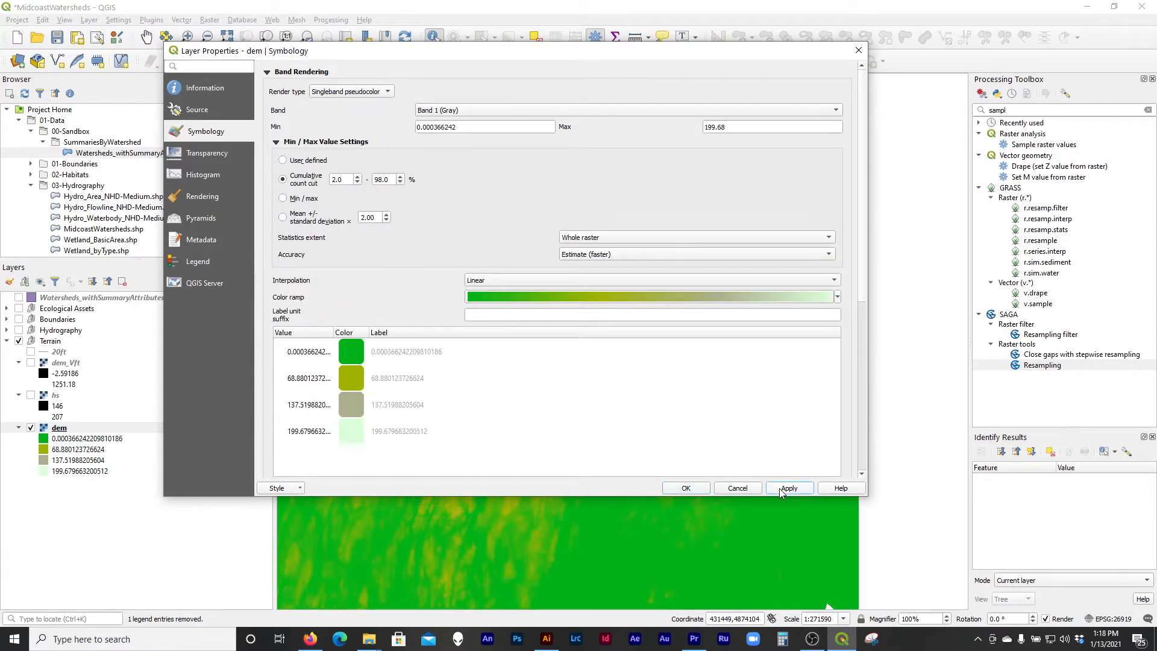
click(704, 487)
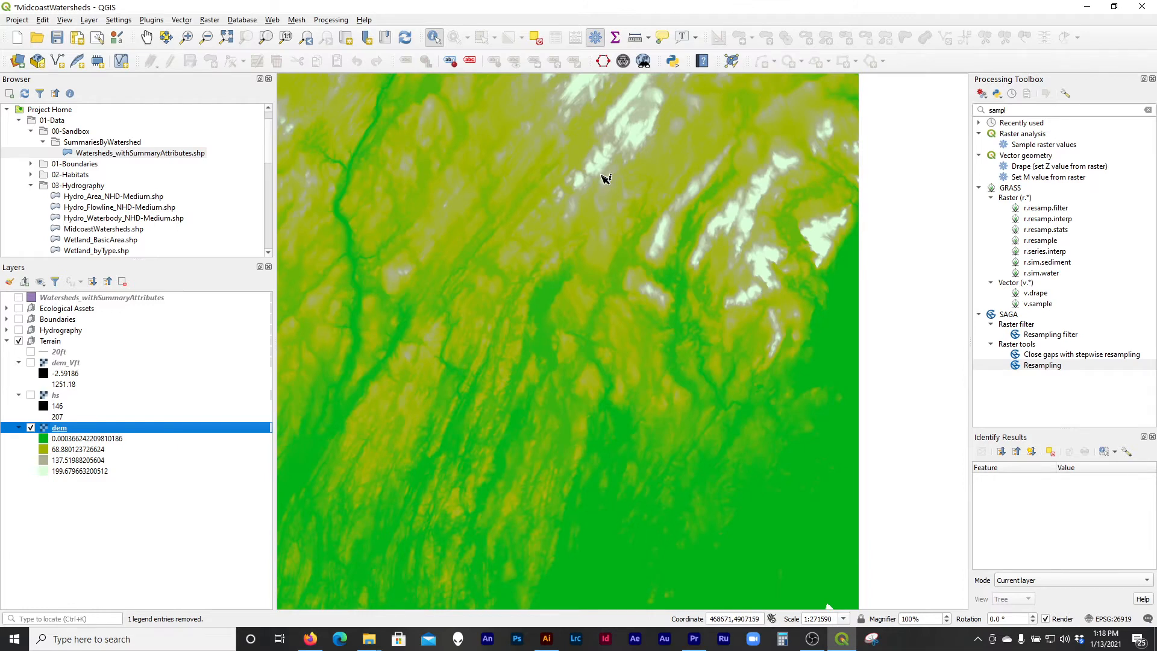
scroll(639, 235, up, 1)
scroll(639, 235, down, 1)
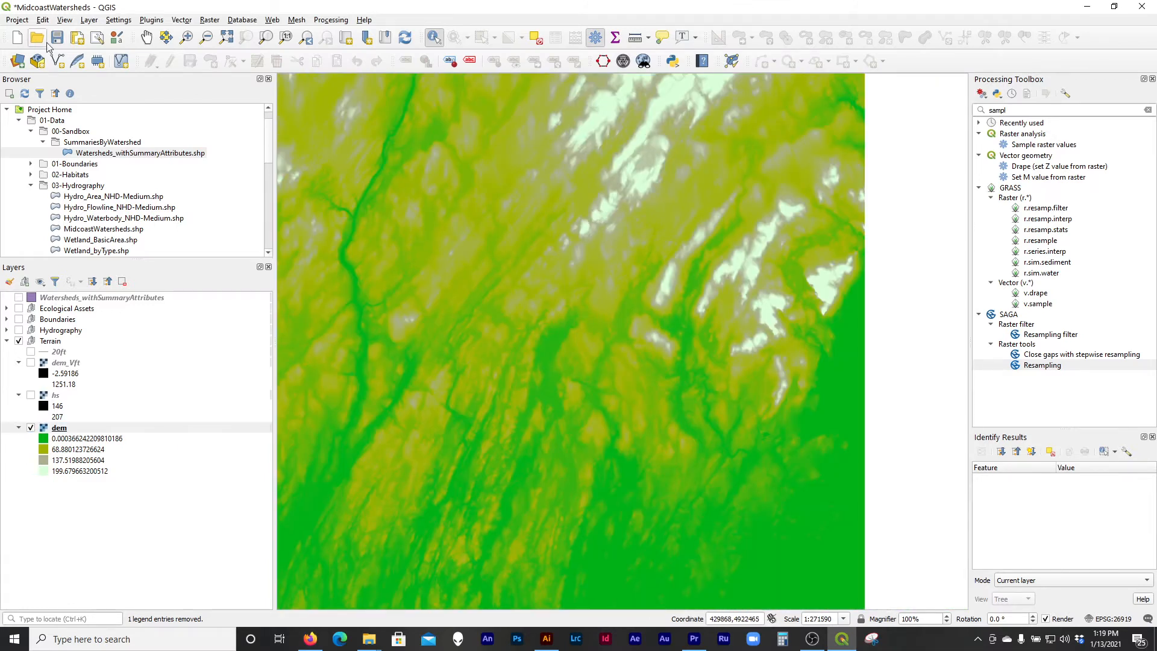
- Show the StudyArea and MidcoastWatersheds layers of the Boundaries group over the dem
click(8, 318)
click(31, 363)
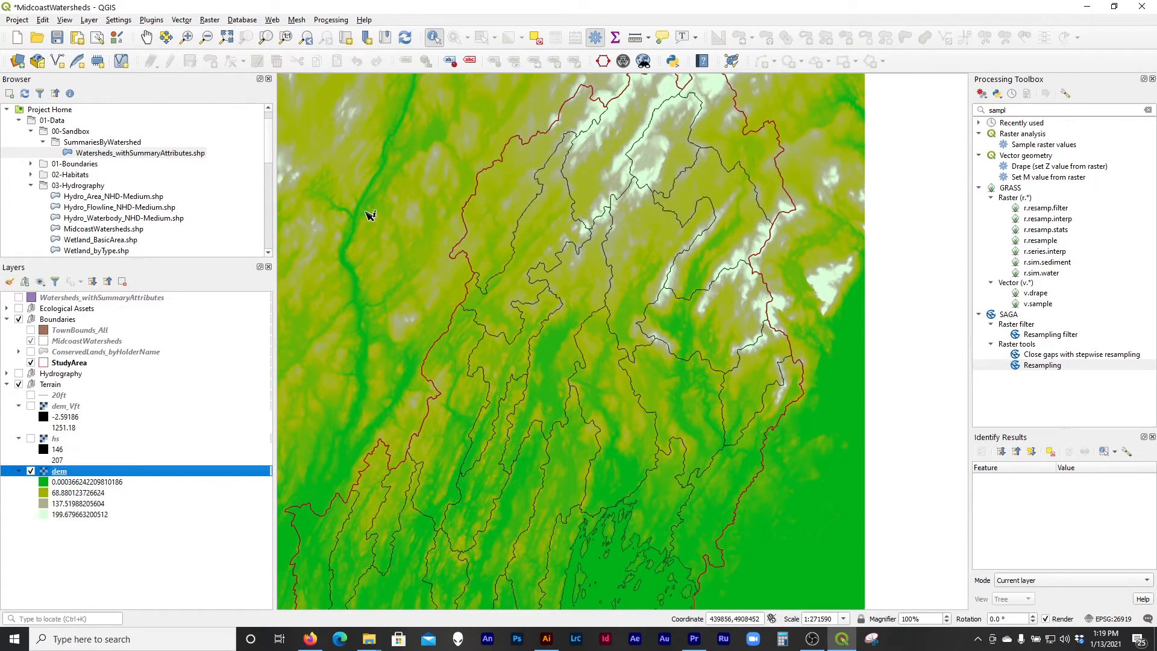
scroll(513, 145, down, 1)
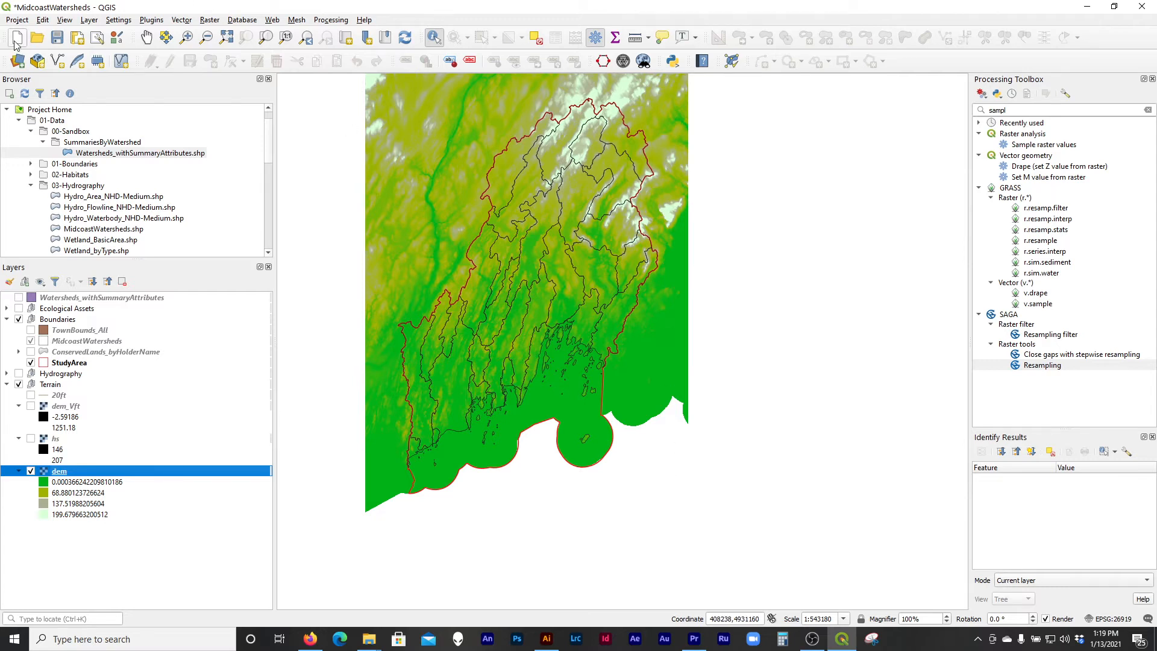
- Create a new print layout titled "ANSI A, Portrait"
click(17, 20)
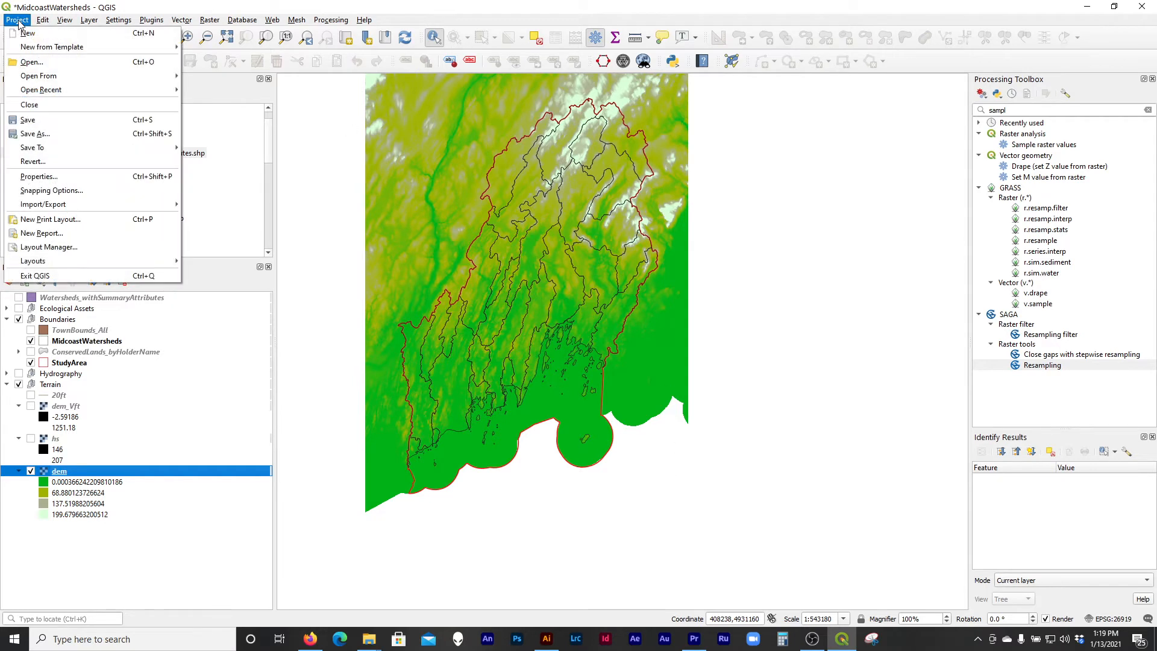
click(73, 219)
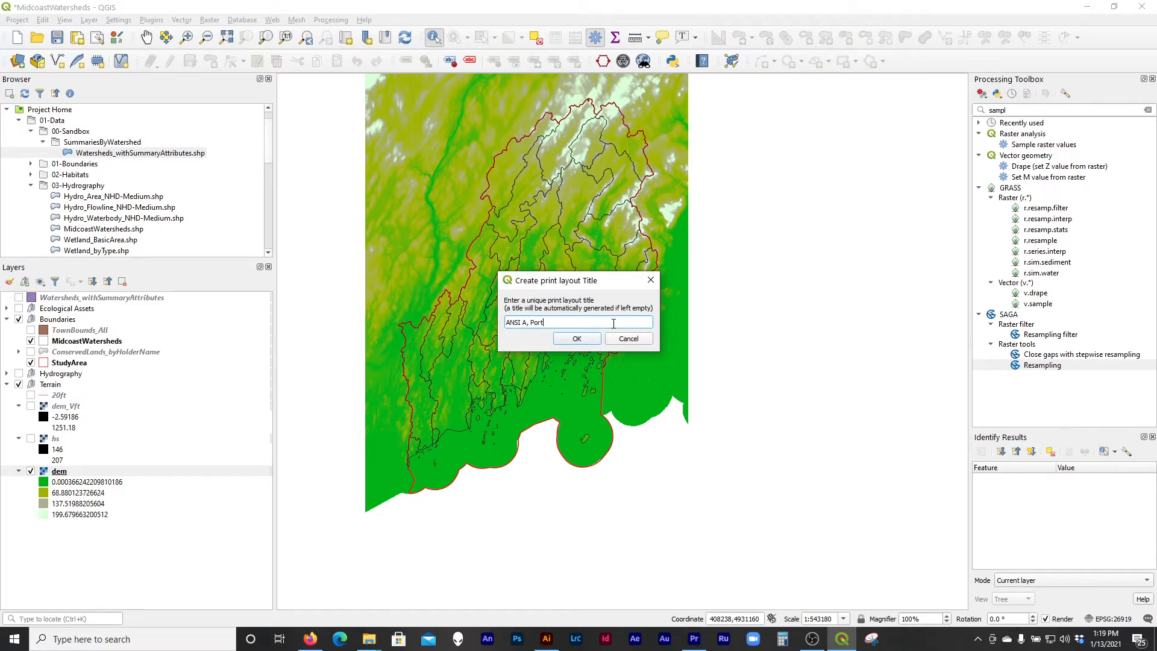
key(Return)
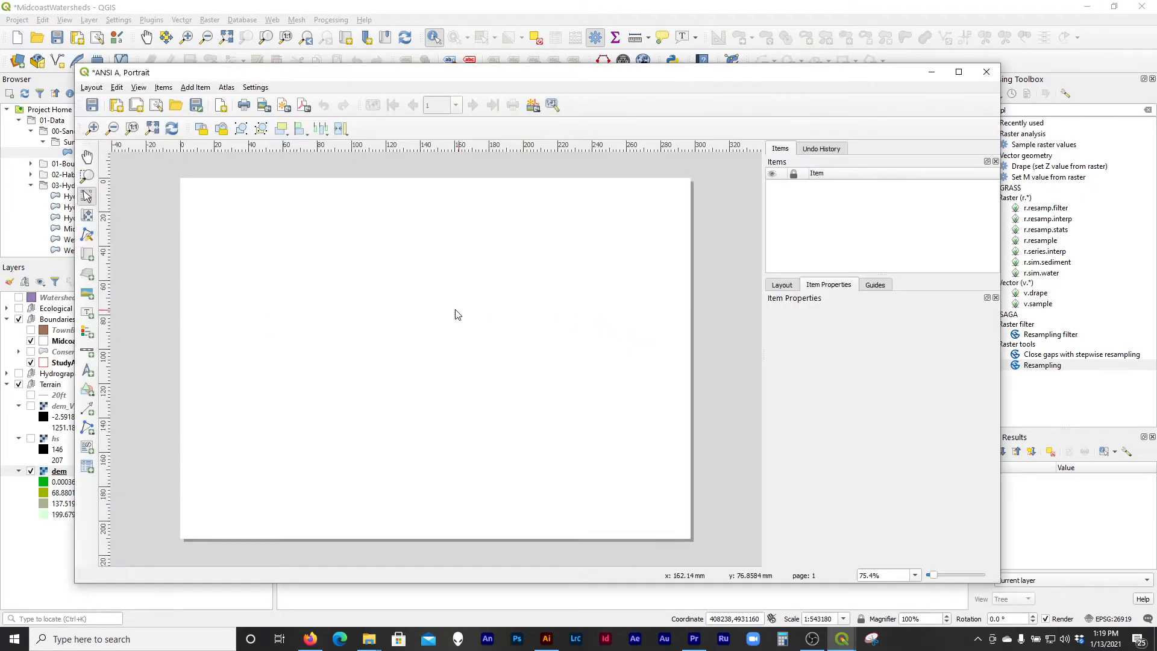
- Set the layout page size to ANSI A with Portrait orientation
right_click(444, 310)
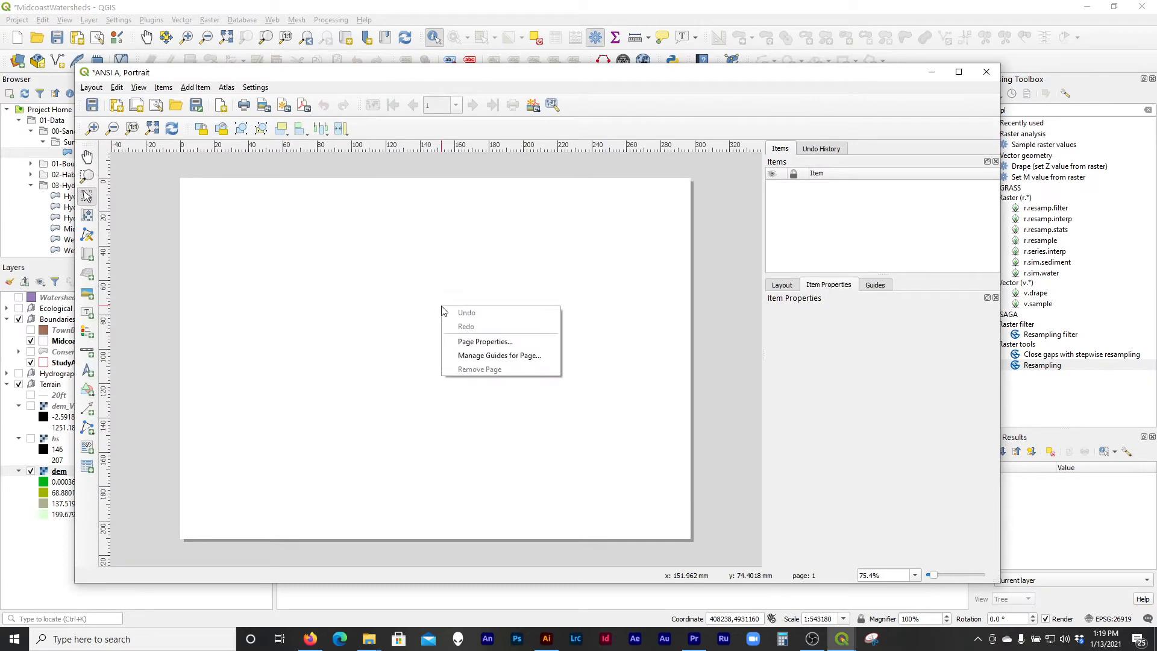
click(448, 342)
scroll(387, 279, down, 3)
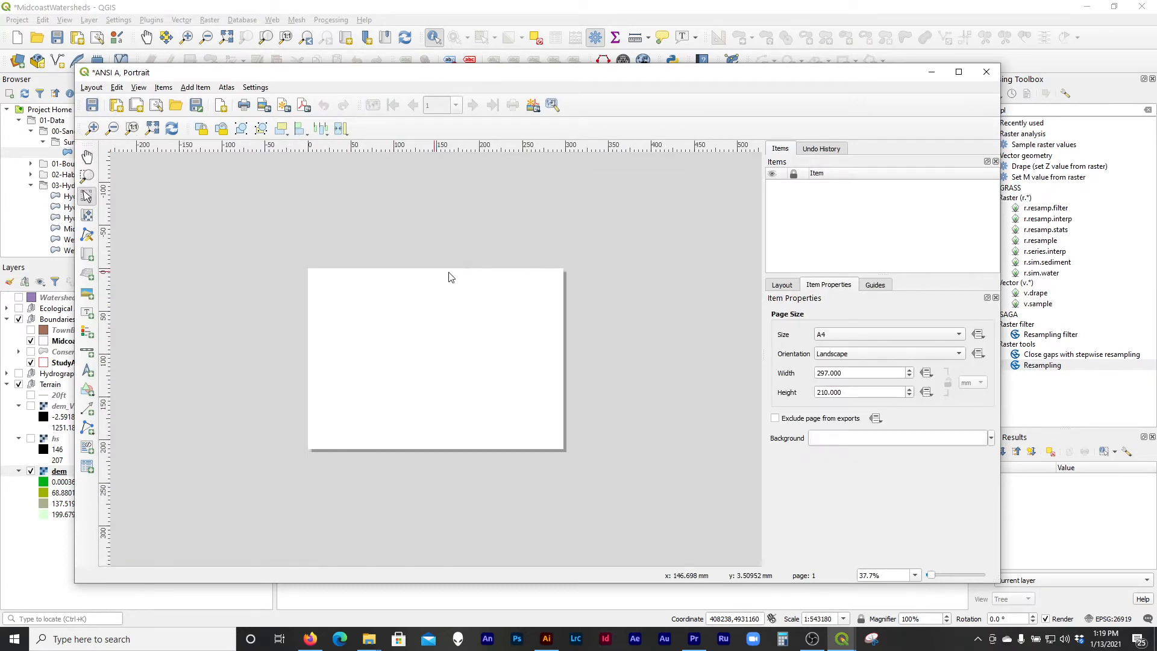
click(886, 335)
click(888, 442)
click(874, 355)
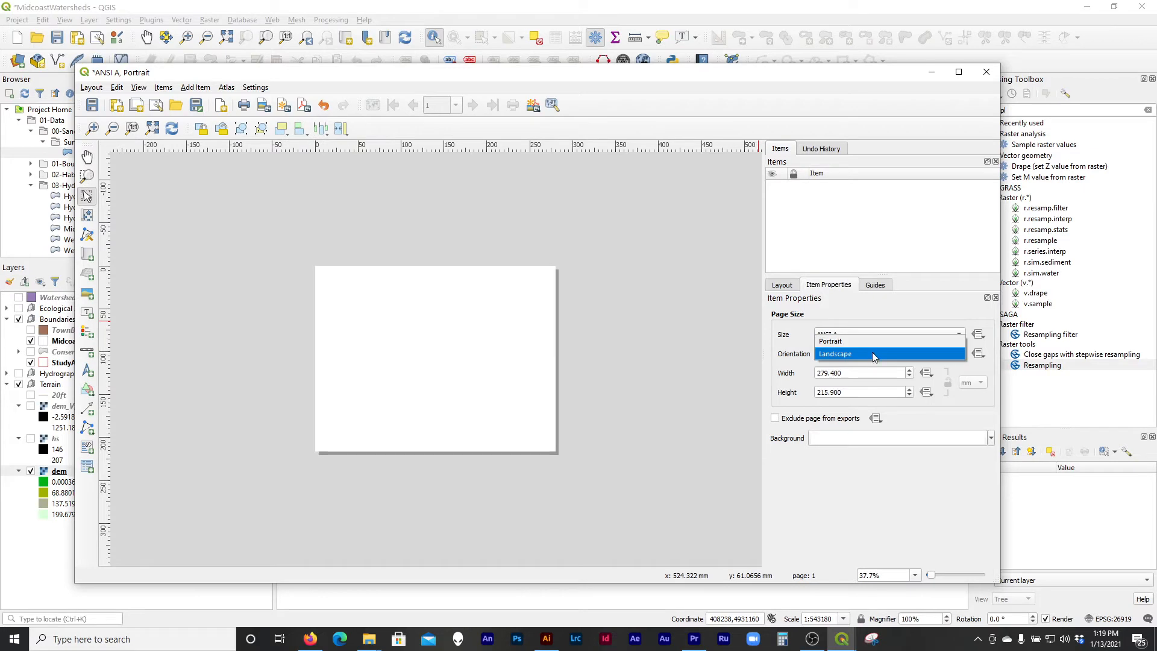
click(874, 340)
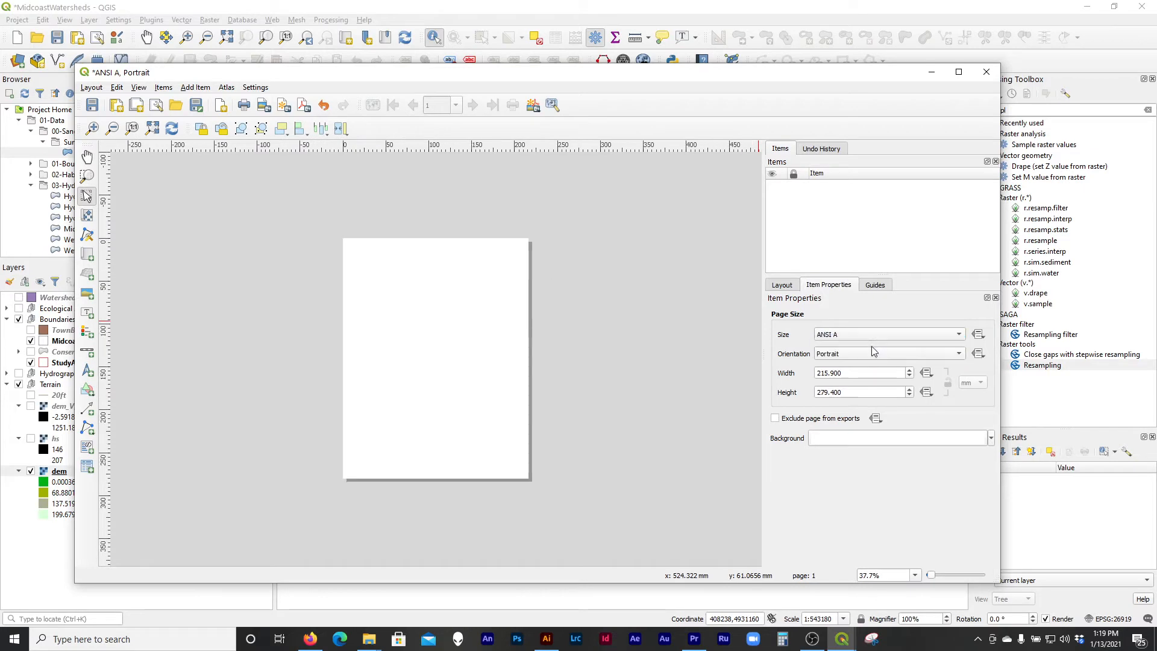
- Add a map covering the whole page, then enlarge and shift its content so the study area fills the sheet
click(86, 255)
drag(341, 238, 529, 481)
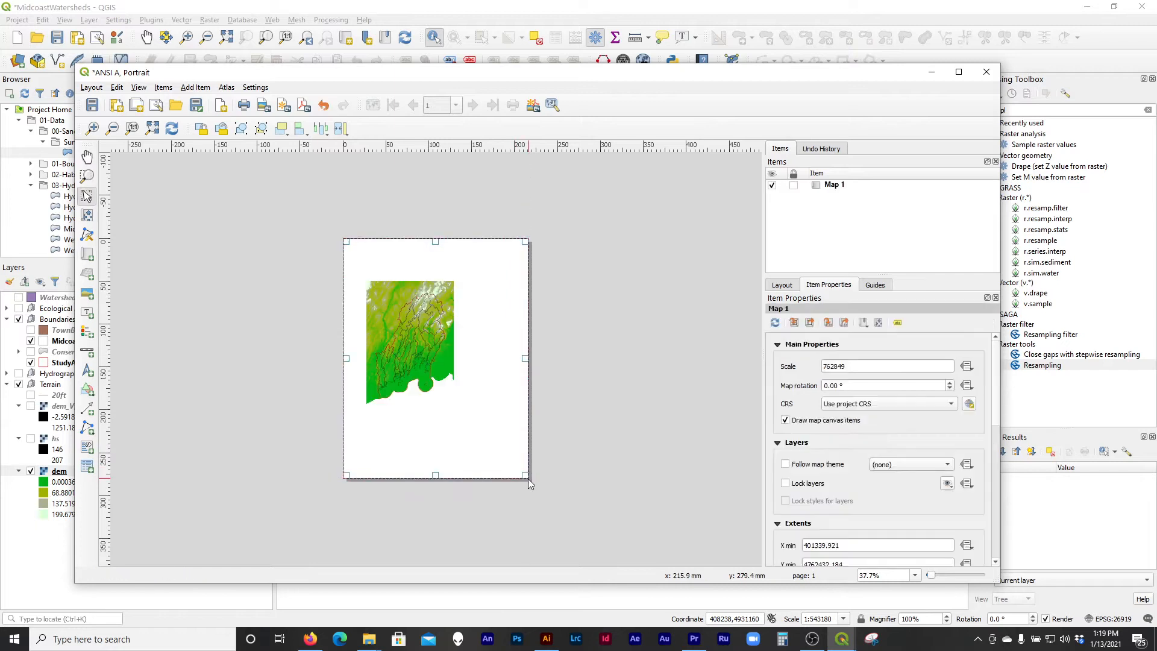
click(87, 215)
drag(420, 327, 448, 335)
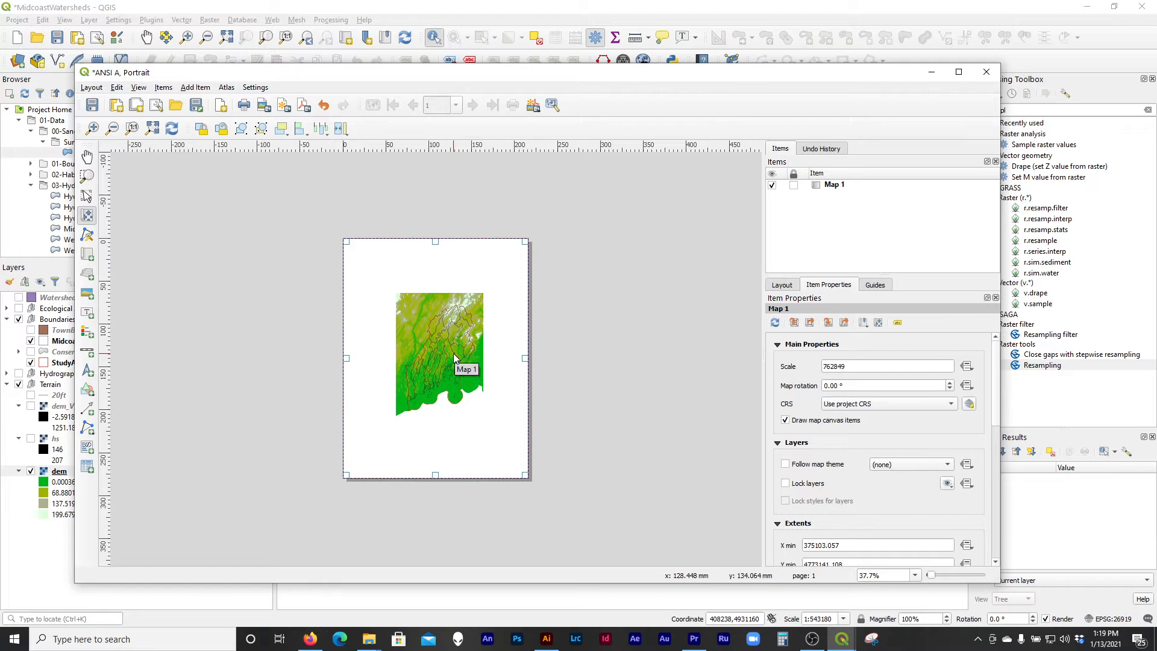
scroll(454, 358, up, 1)
mouse_move(452, 357)
mouse_down()
mouse_move(465, 355)
mouse_move(460, 365)
mouse_up()
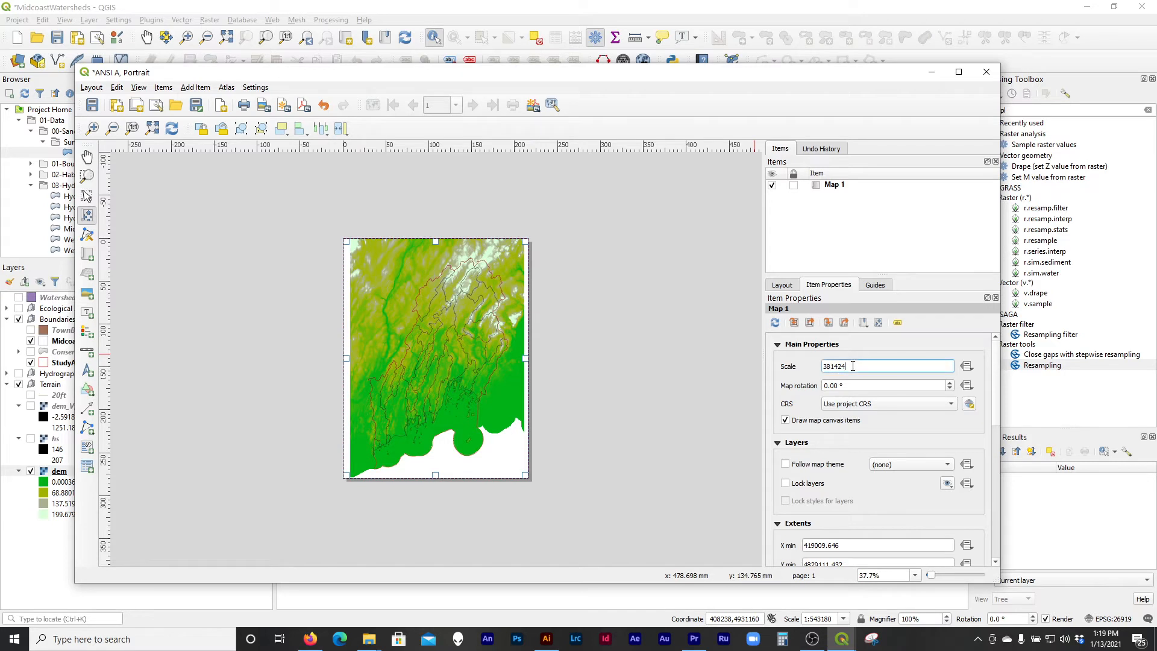
- Set the map's scale to 360000 and reposition its content to centre the study area on the page
double_click(853, 365)
text(360000)
key(Return)
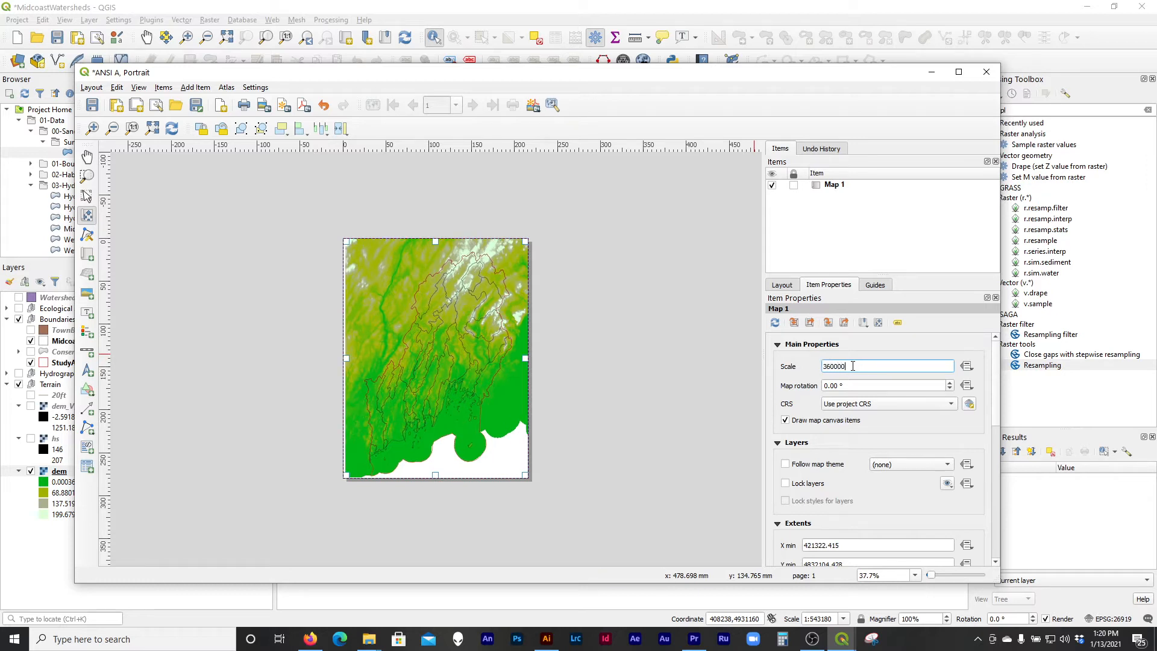
drag(378, 371, 417, 377)
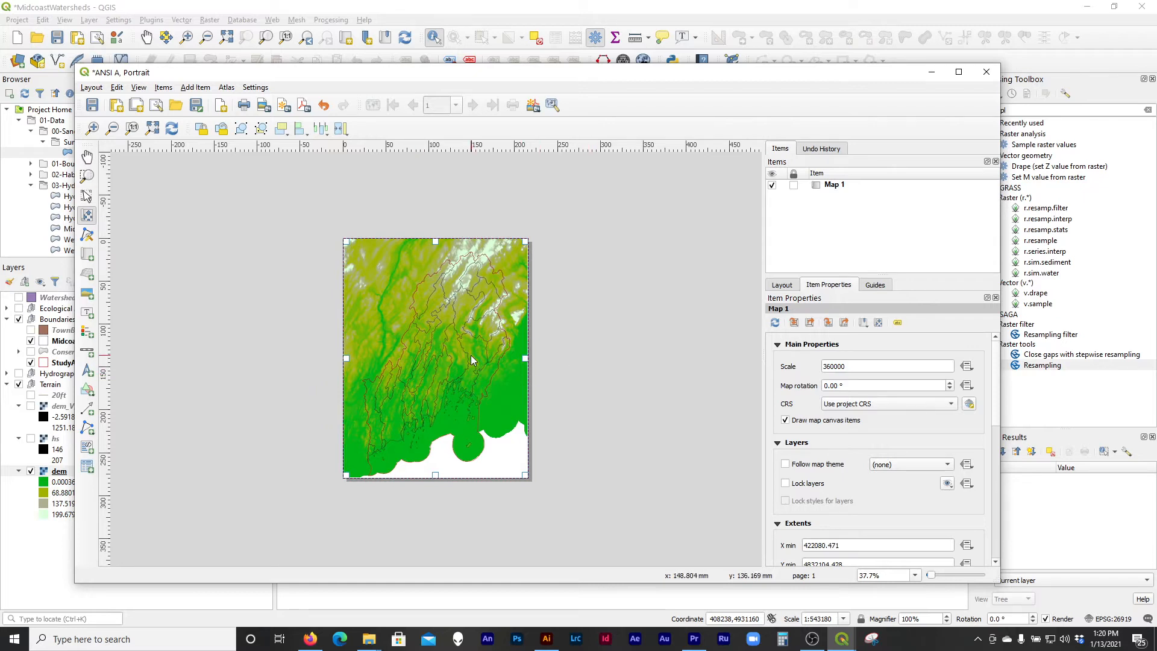
- Fine-tune the position of the map content on the page and lock the Map 1 item
drag(461, 344, 462, 335)
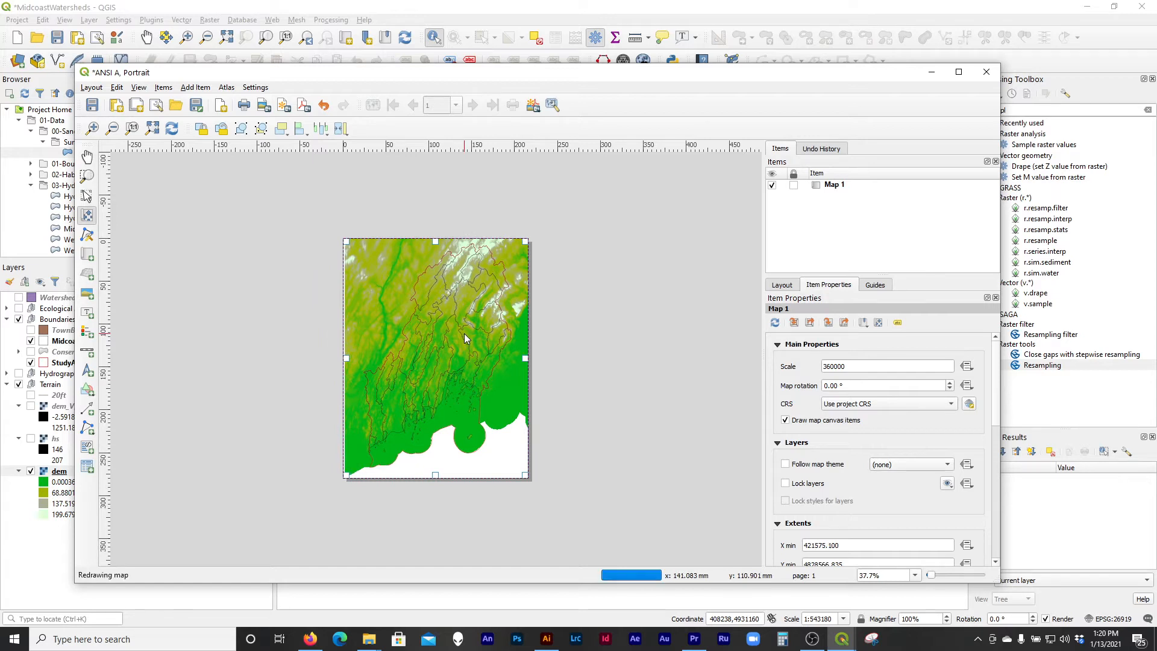
drag(464, 338, 464, 341)
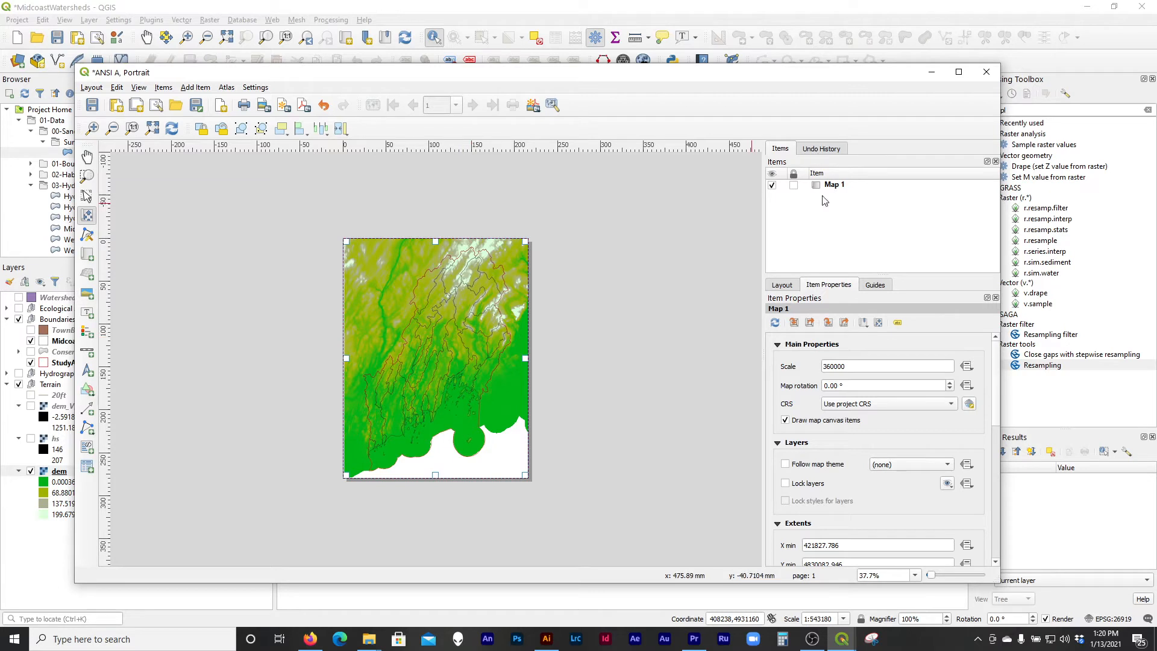
click(793, 184)
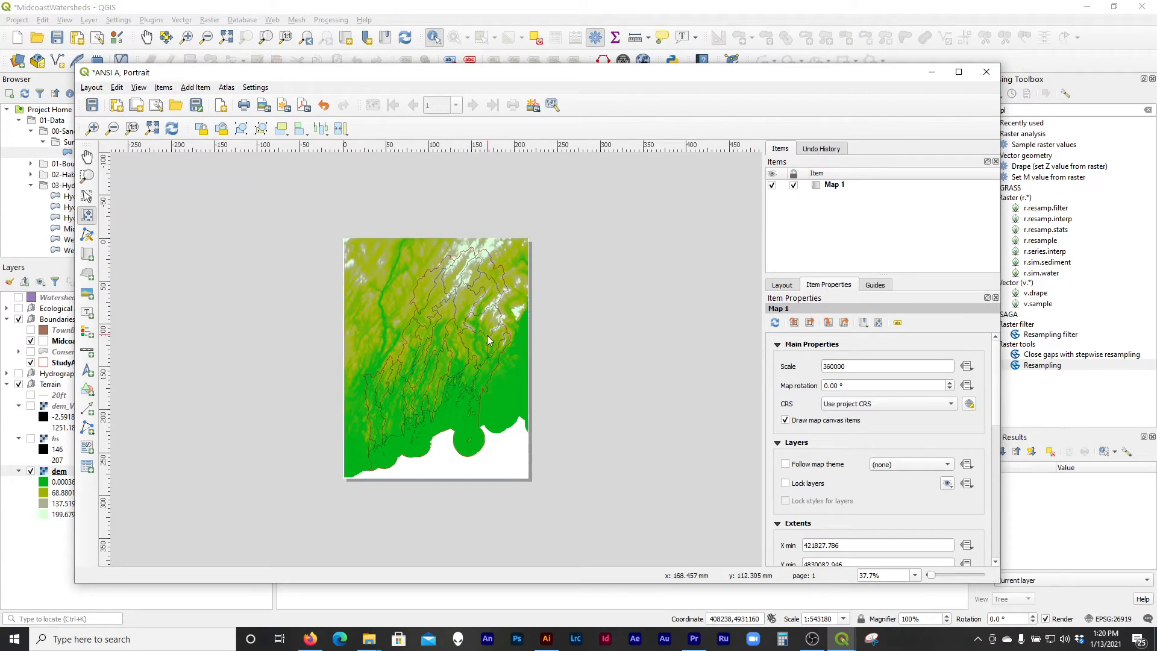
click(793, 185)
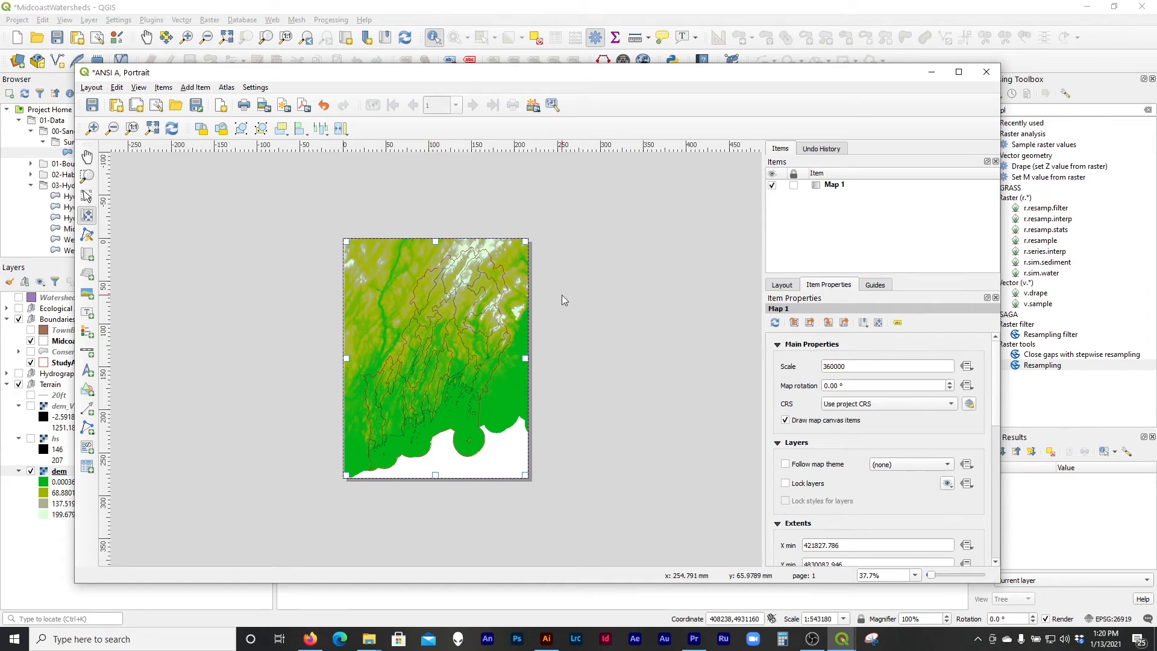
click(793, 185)
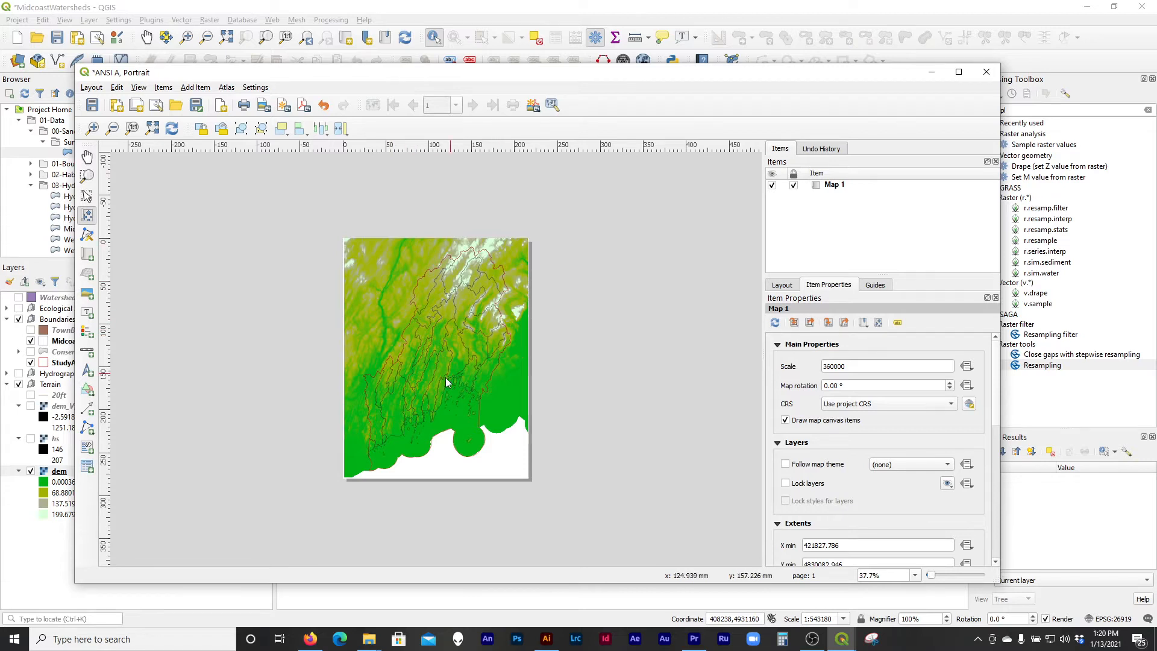
- Hide the Boundaries group in the main project and refresh the ANSI A, Portrait layout
click(931, 72)
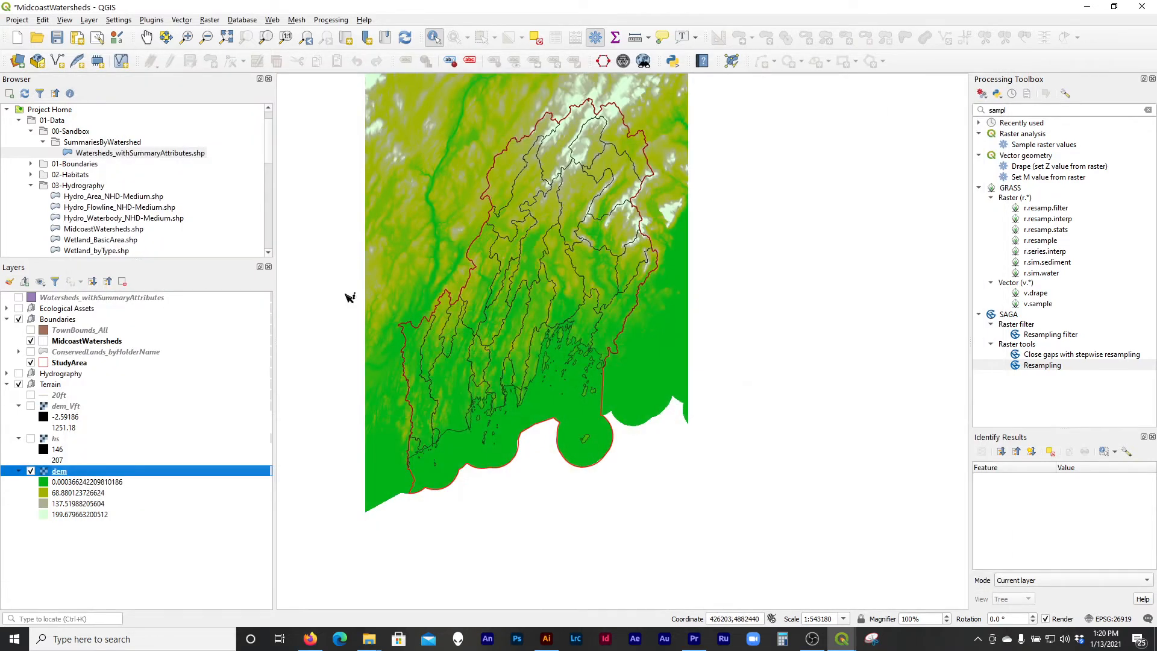
click(18, 319)
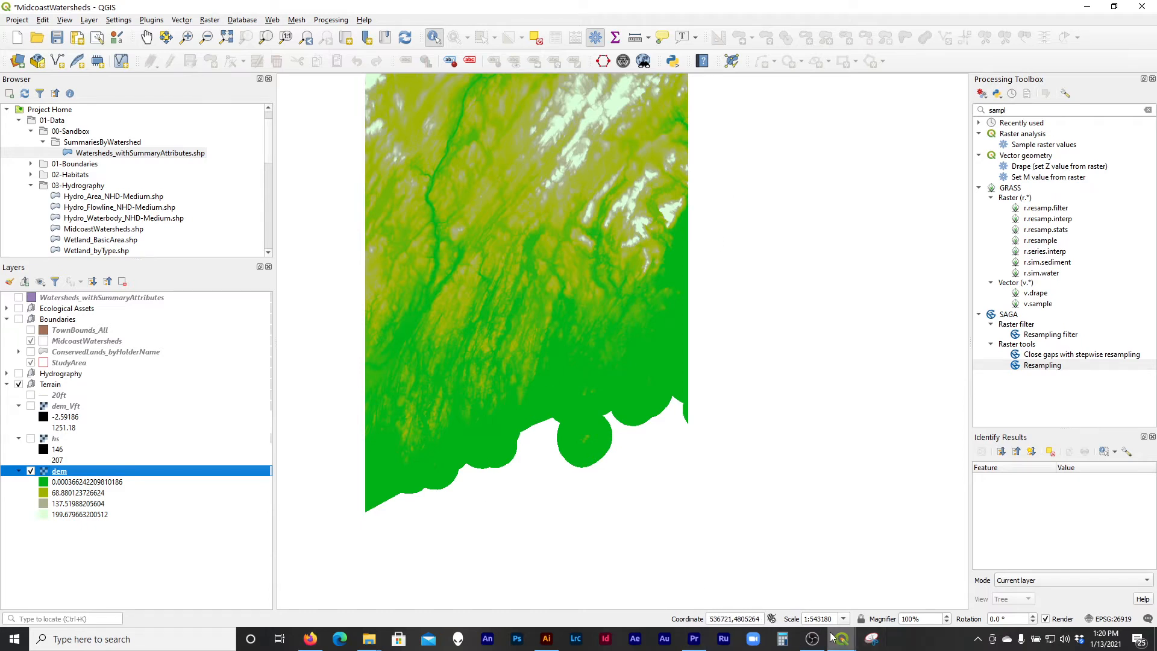
mouse_move(841, 637)
click(903, 597)
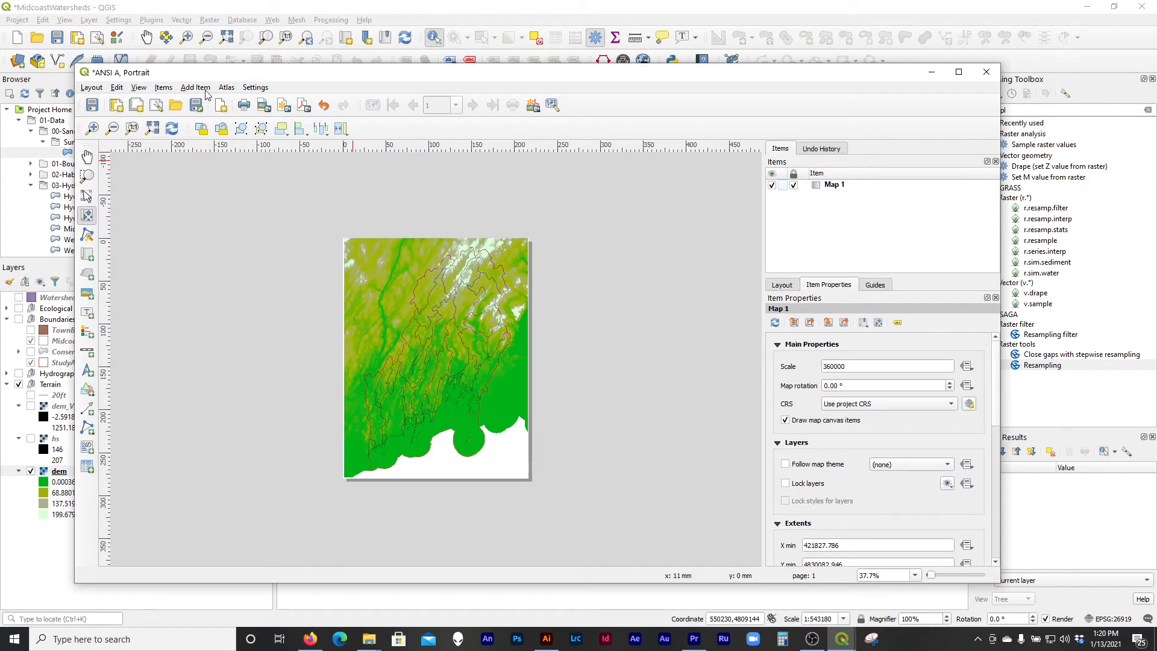
click(172, 129)
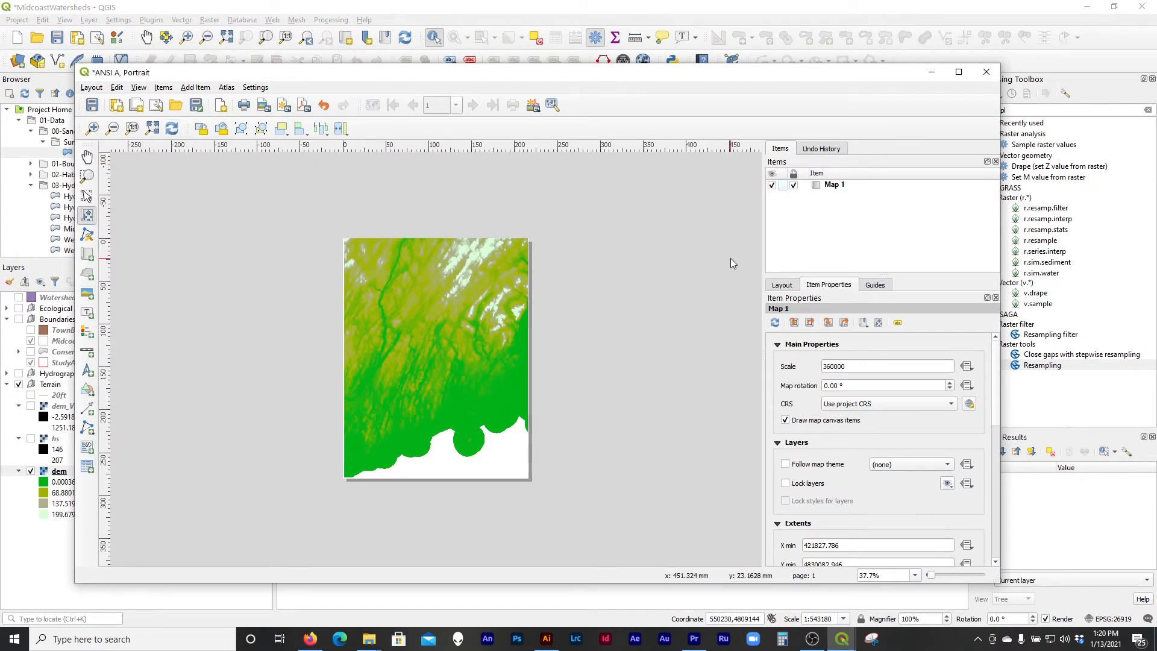
- Export the layout as a 300 dpi JPEG named Hypsometric Tint in the 03-LinkedFiles folder
double_click(401, 75)
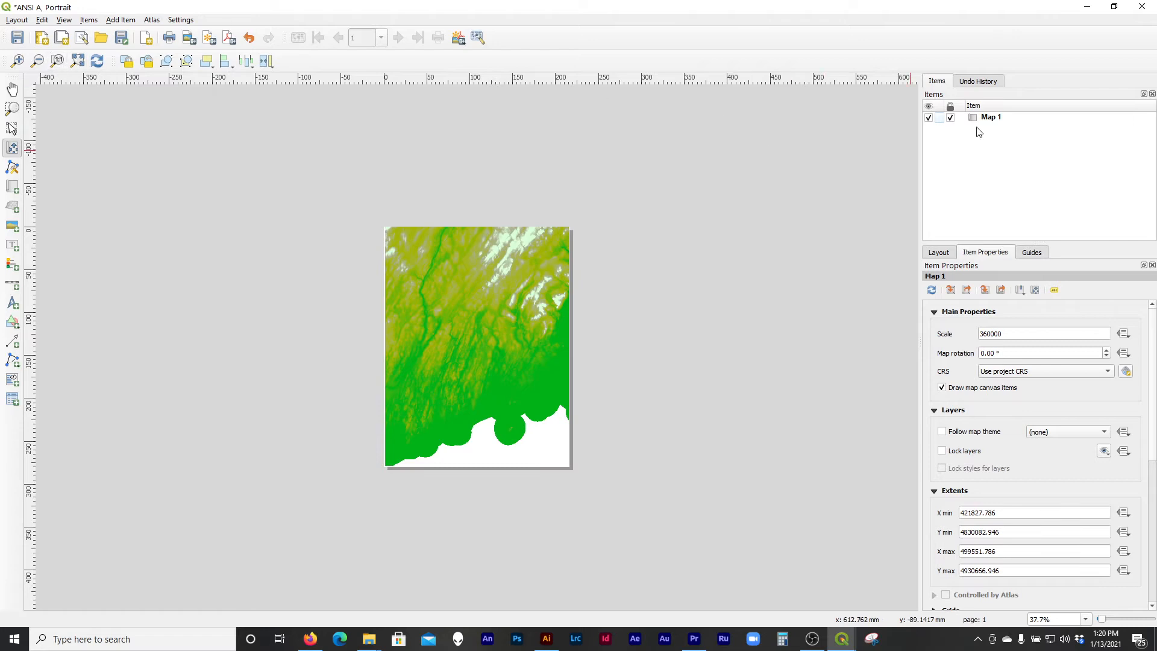
click(58, 63)
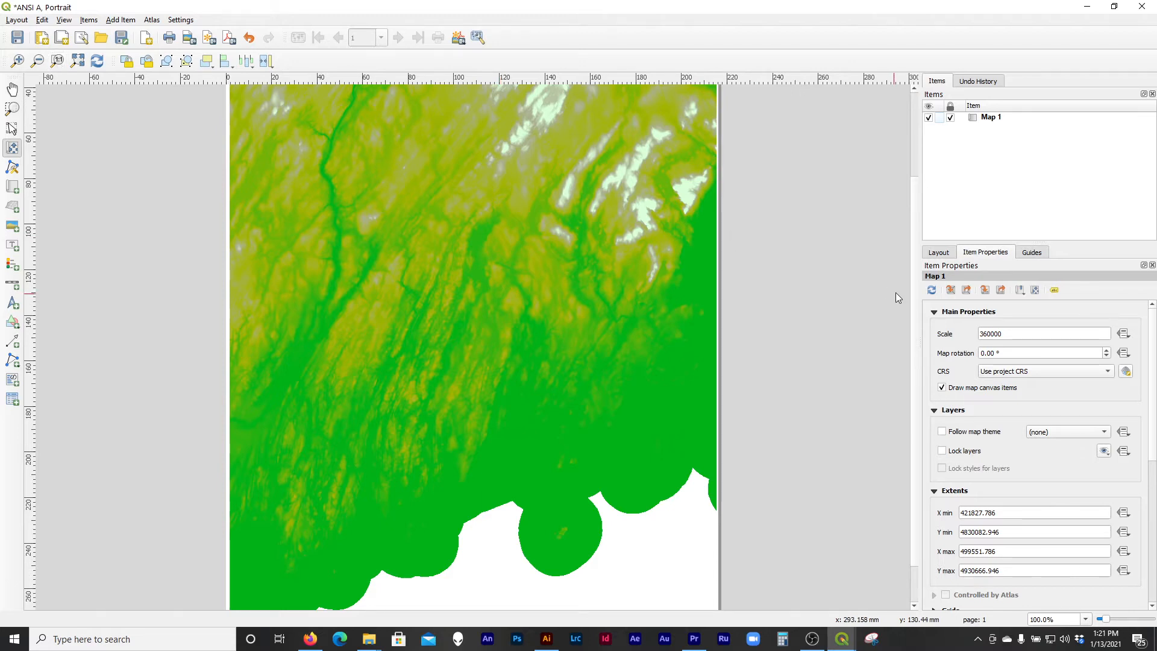
drag(915, 292, 914, 201)
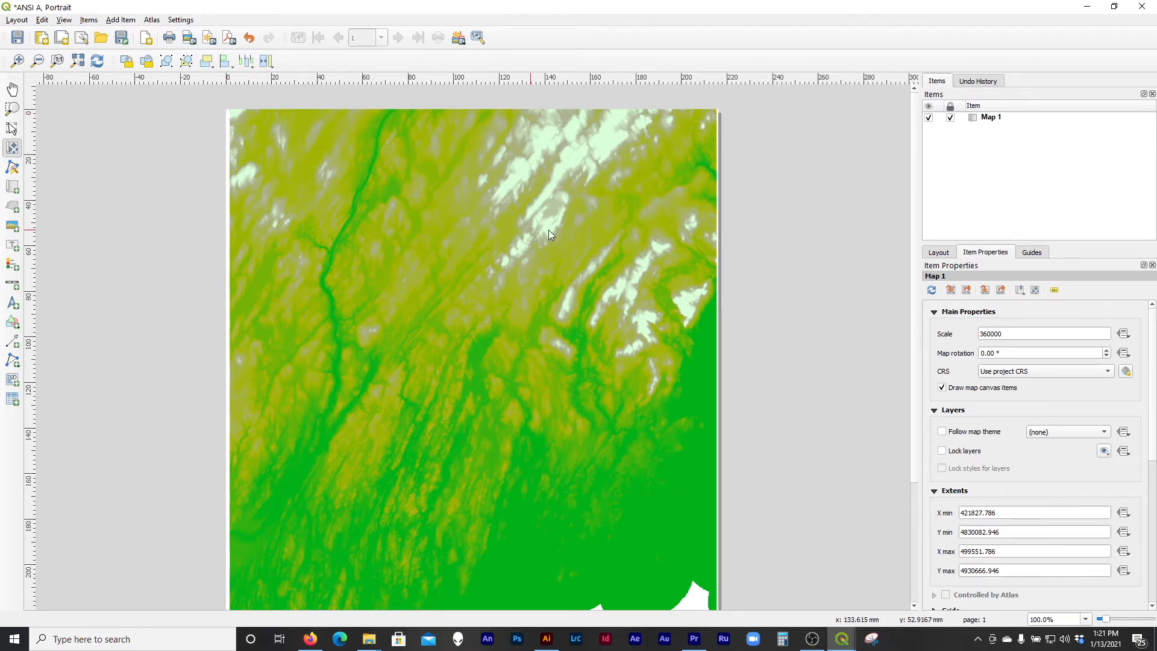
click(188, 40)
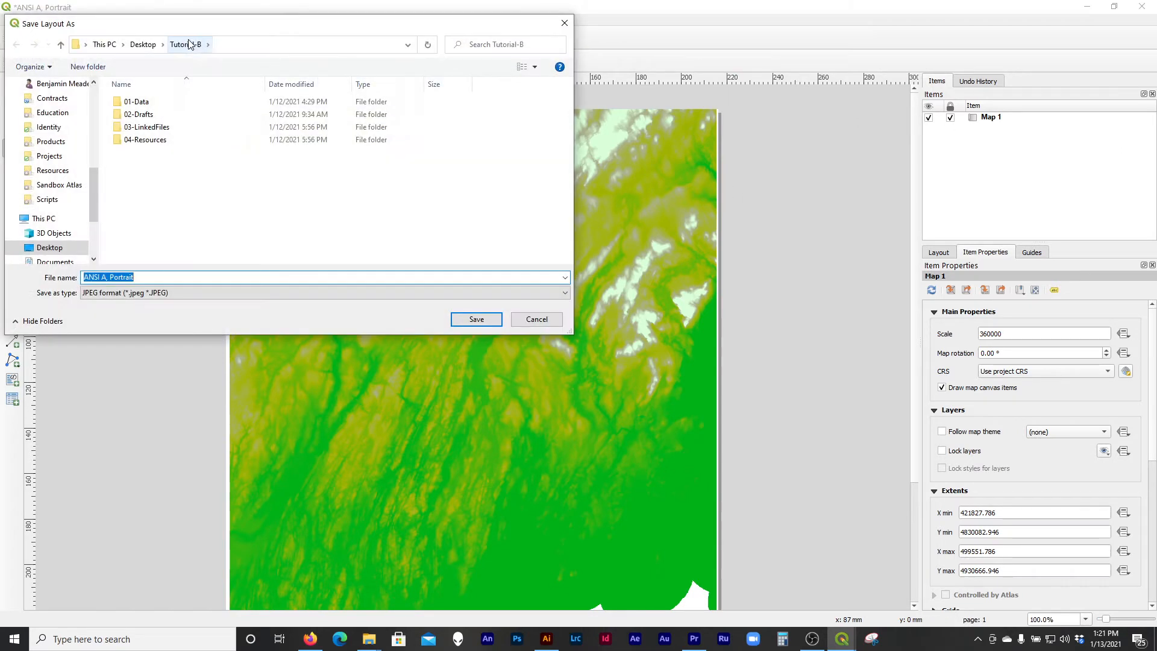
click(145, 128)
double_click(163, 131)
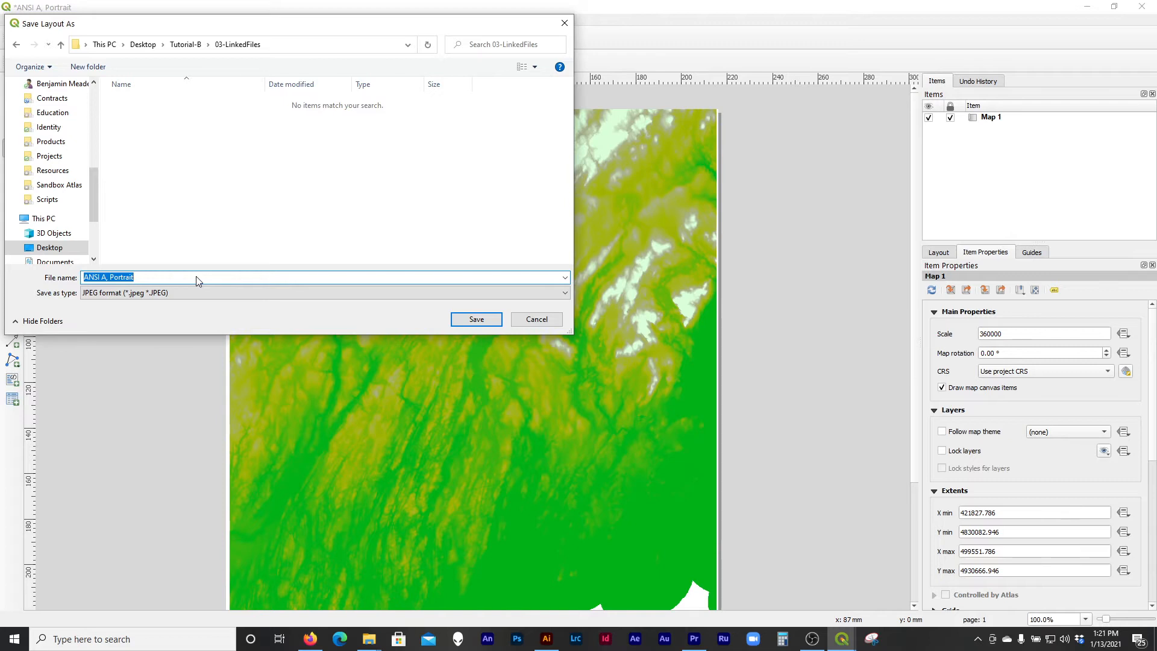
text(Hypsometric Tint)
key(Return)
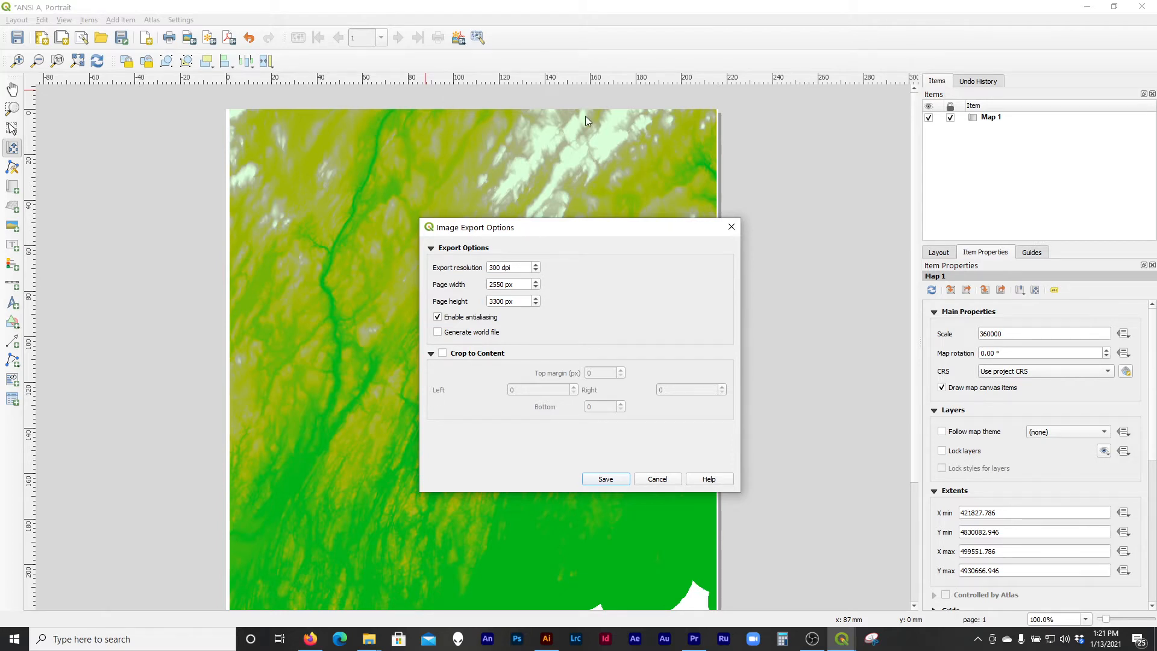
drag(514, 265, 471, 267)
click(521, 267)
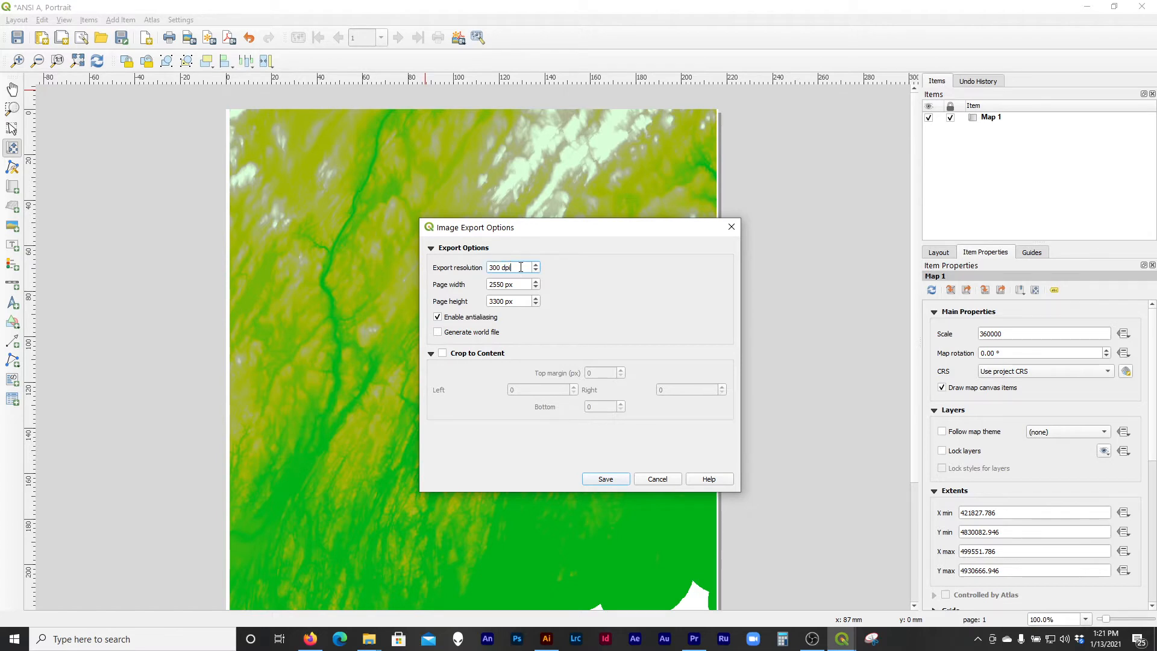
click(620, 480)
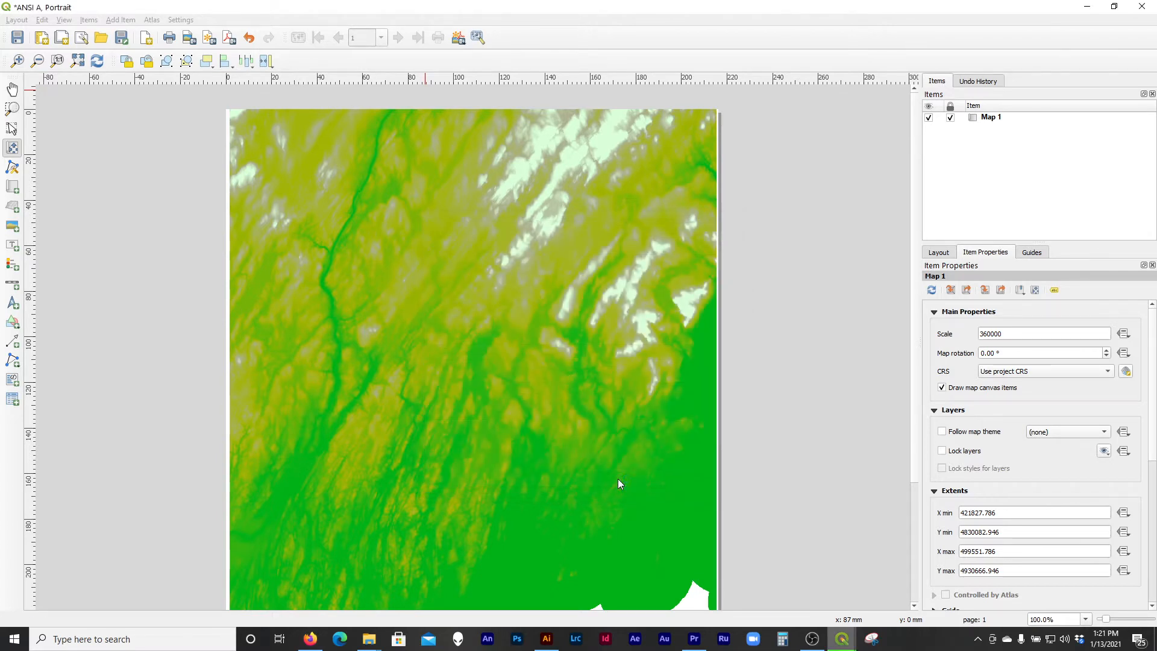
- Hide the dem layer and show the hs layer in the main project, and return to the layout
click(1088, 9)
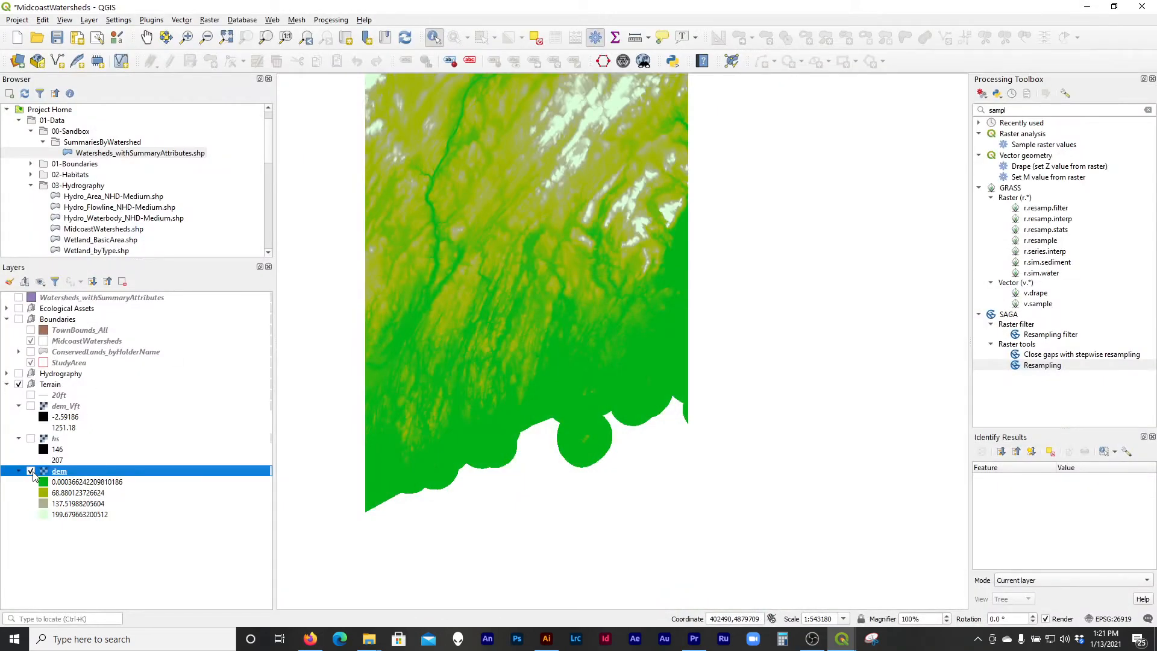
click(31, 471)
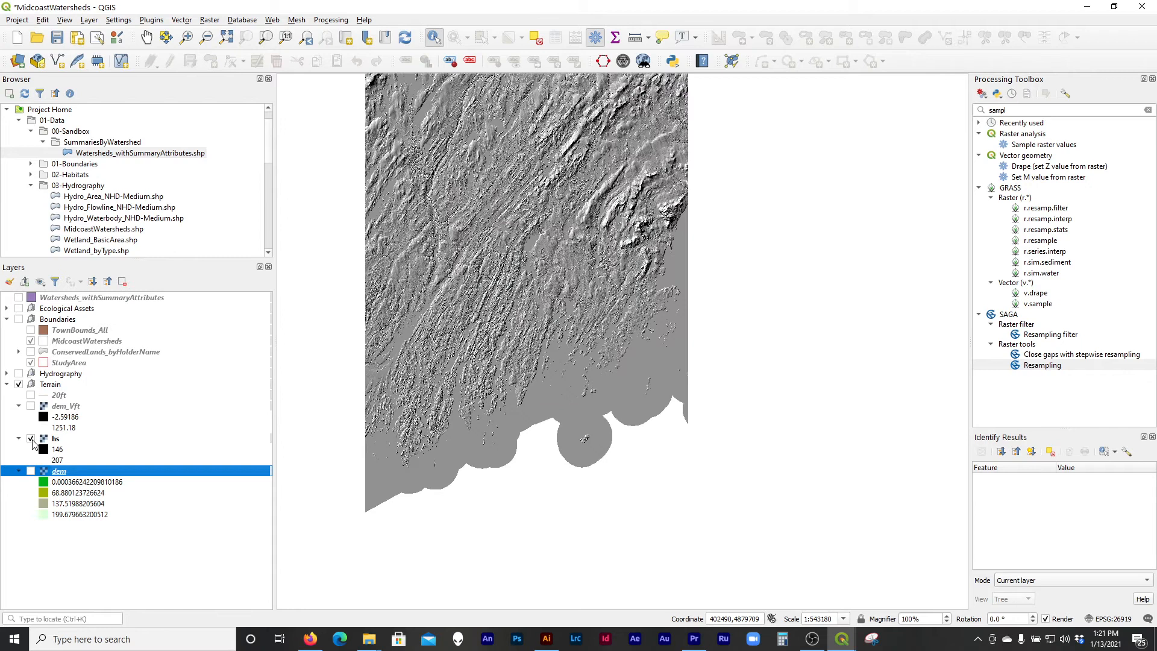
mouse_move(842, 639)
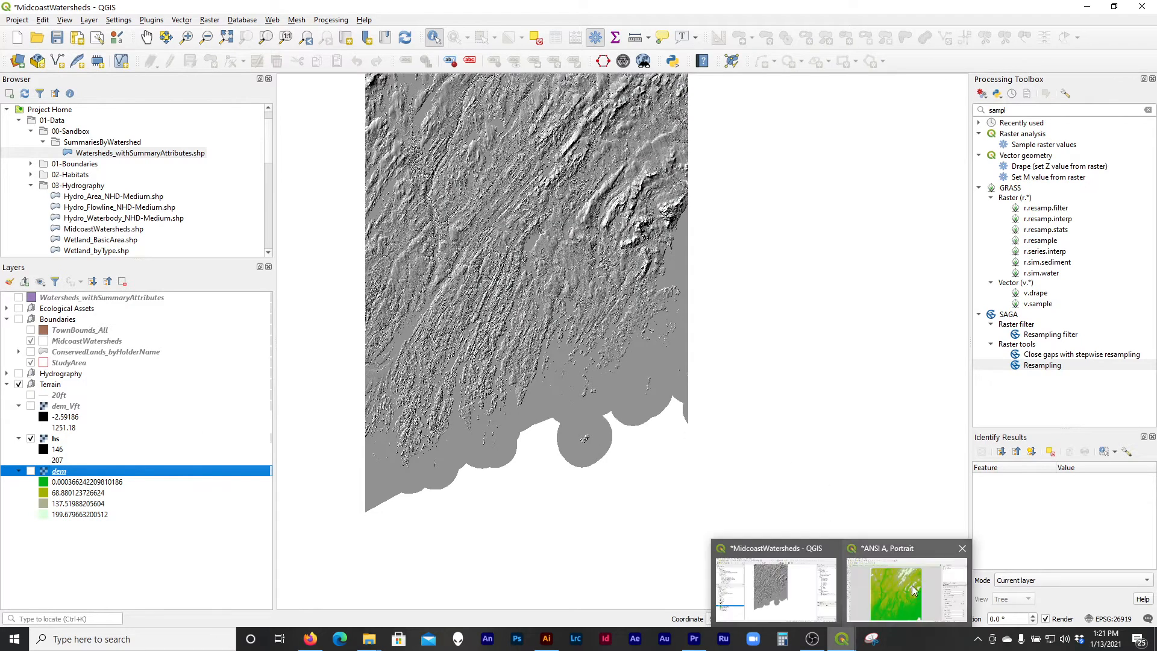
click(912, 585)
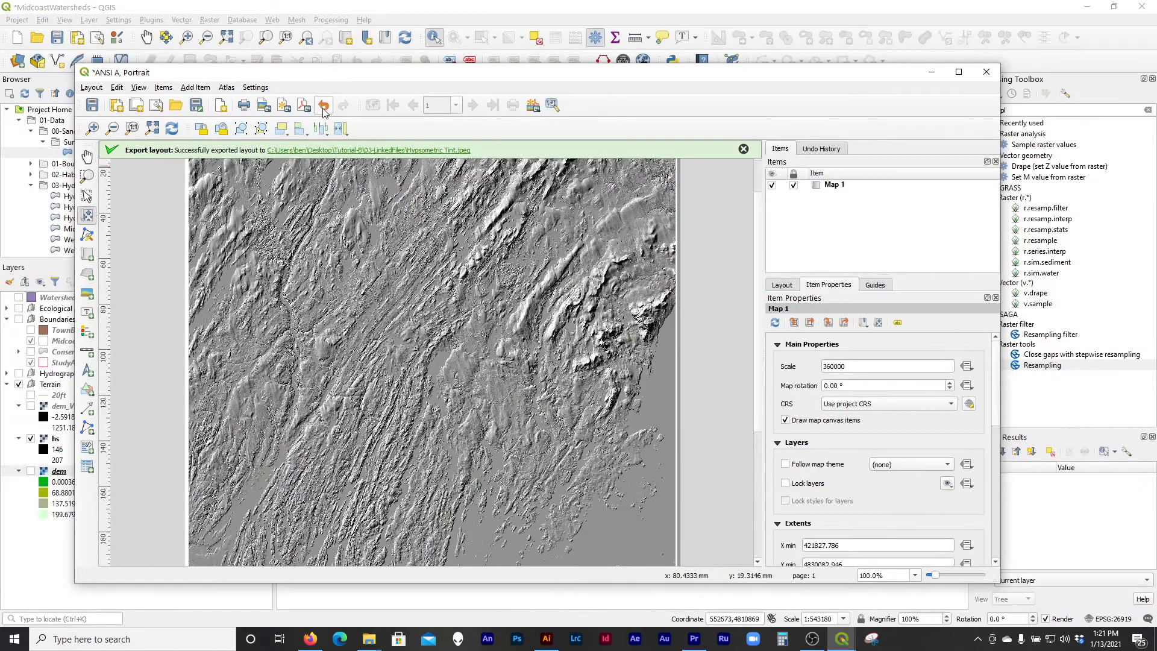
- Export the layout as a 300 dpi JPEG named Hillshade in the 03-LinkedFiles folder
drag(324, 78, 338, 52)
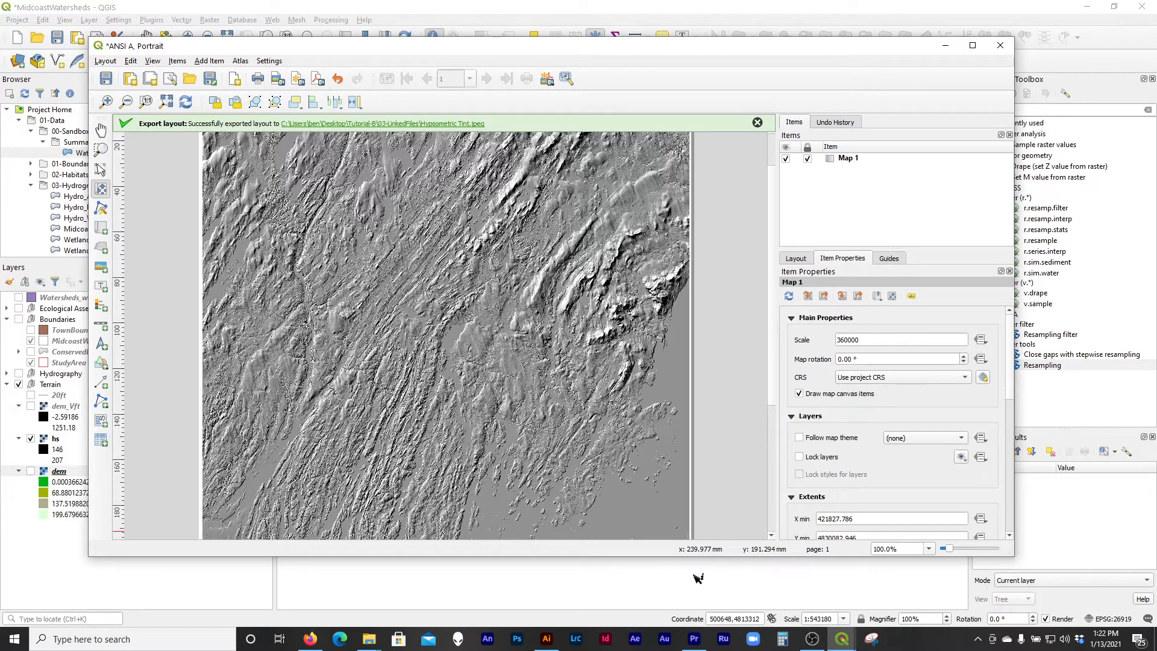
drag(688, 558, 682, 617)
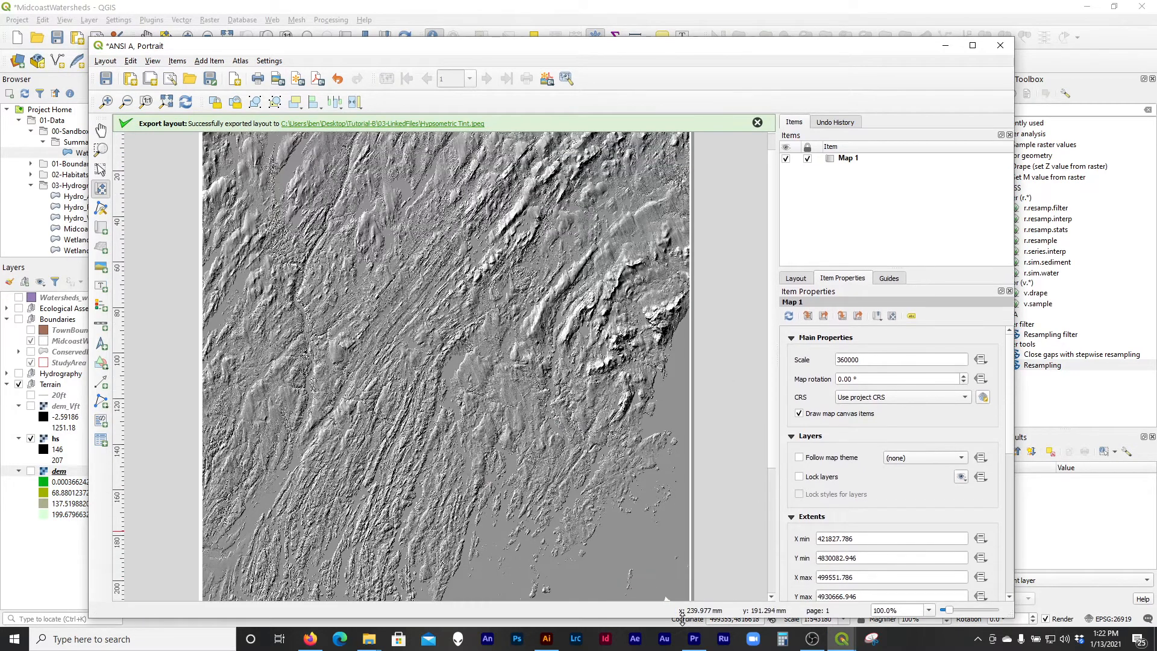
click(278, 79)
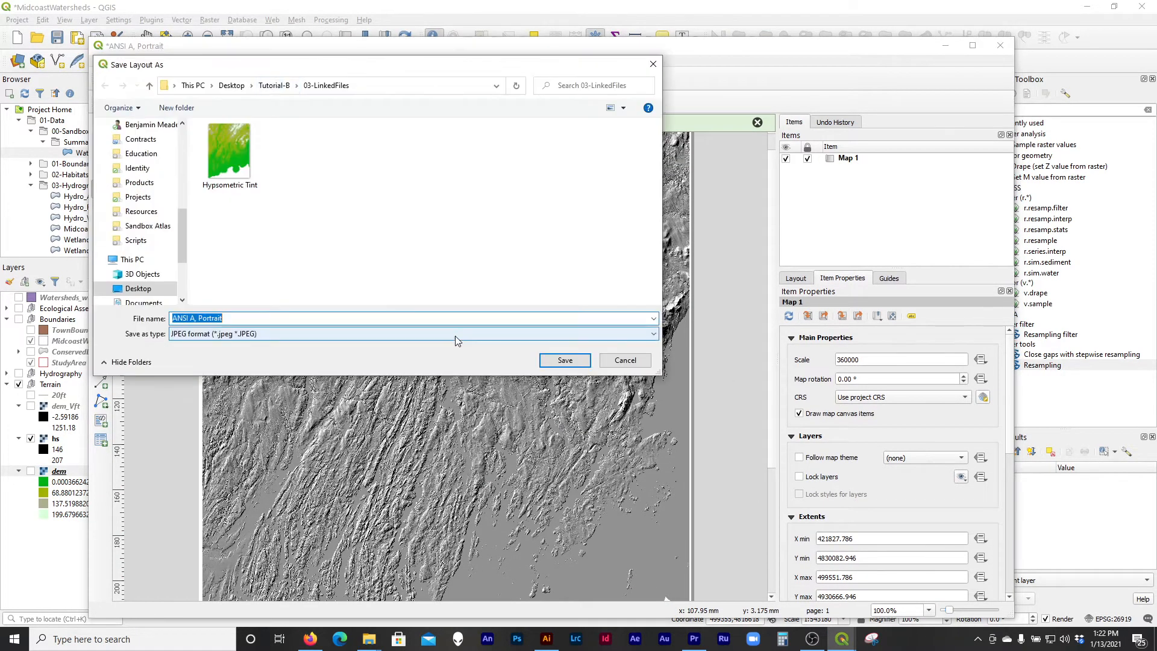
text(Hillshade)
key(Return)
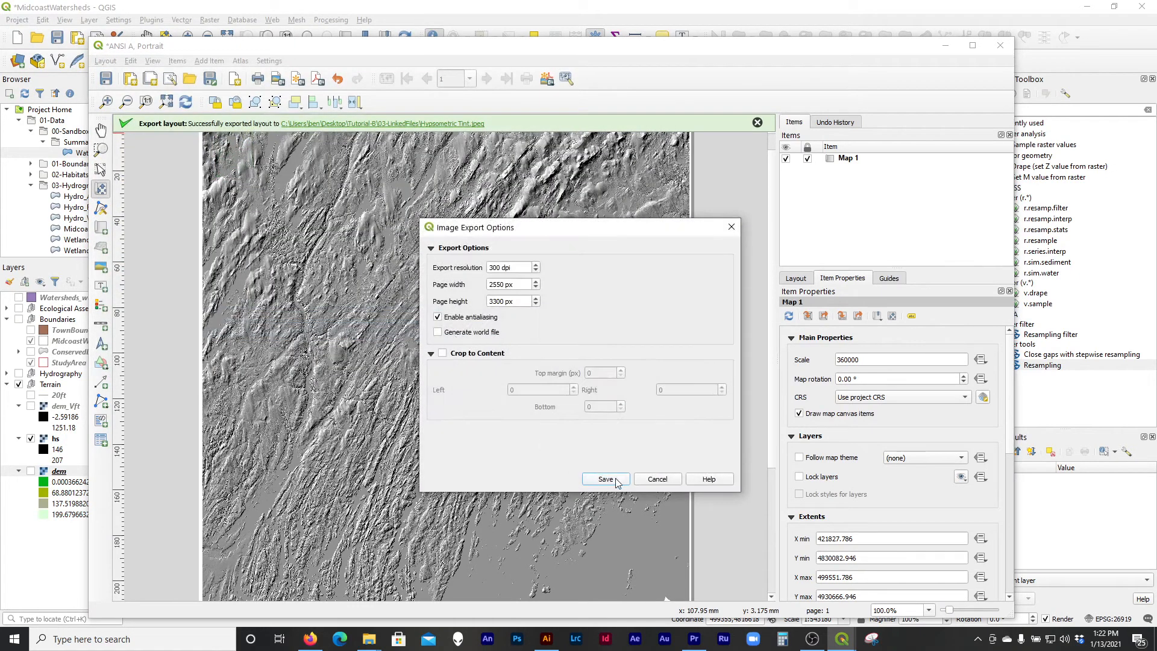
click(606, 479)
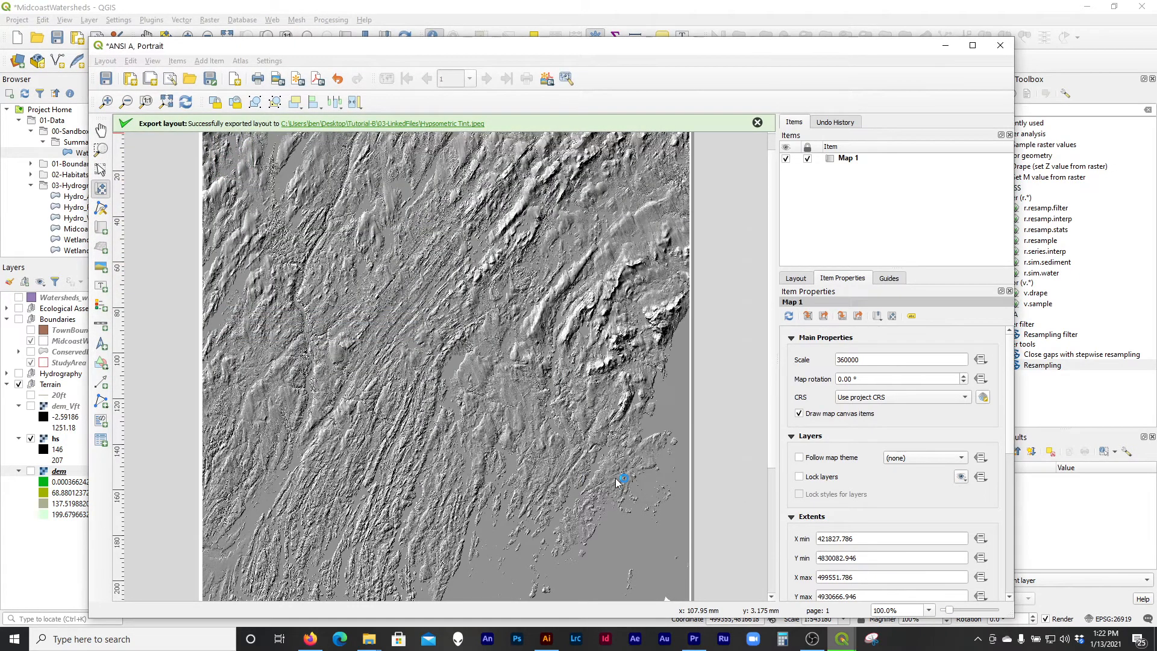
- Hide the hs layer in the main project and collapse the legends of the hs, dem_Vft and dem layers
click(945, 46)
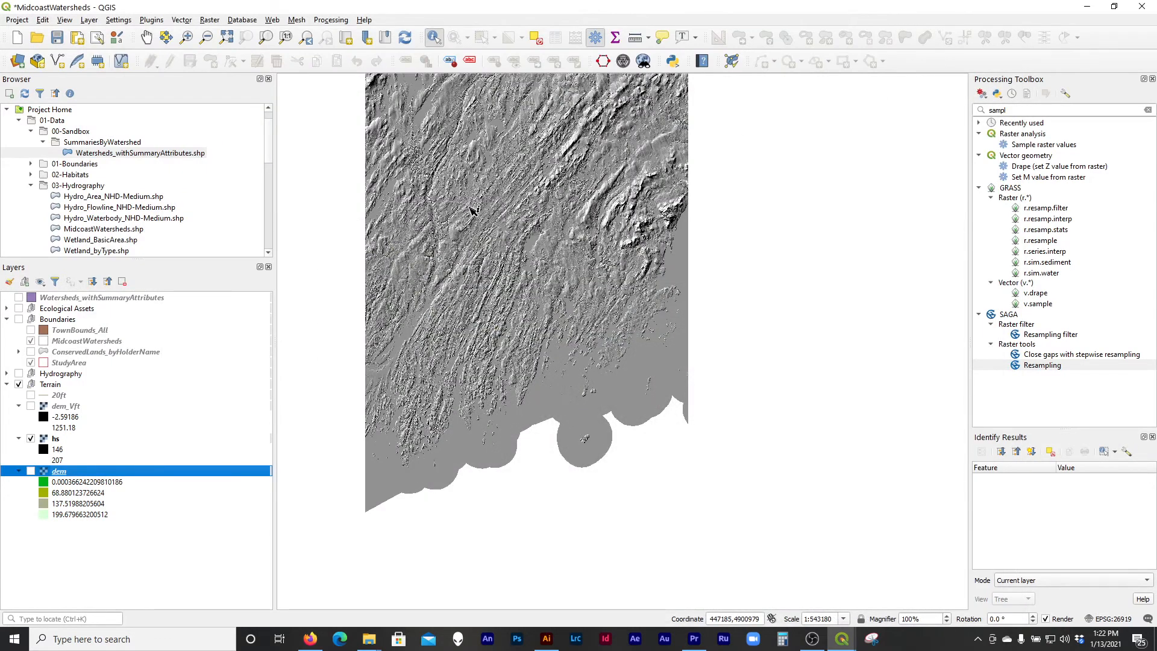
scroll(475, 210, up, 1)
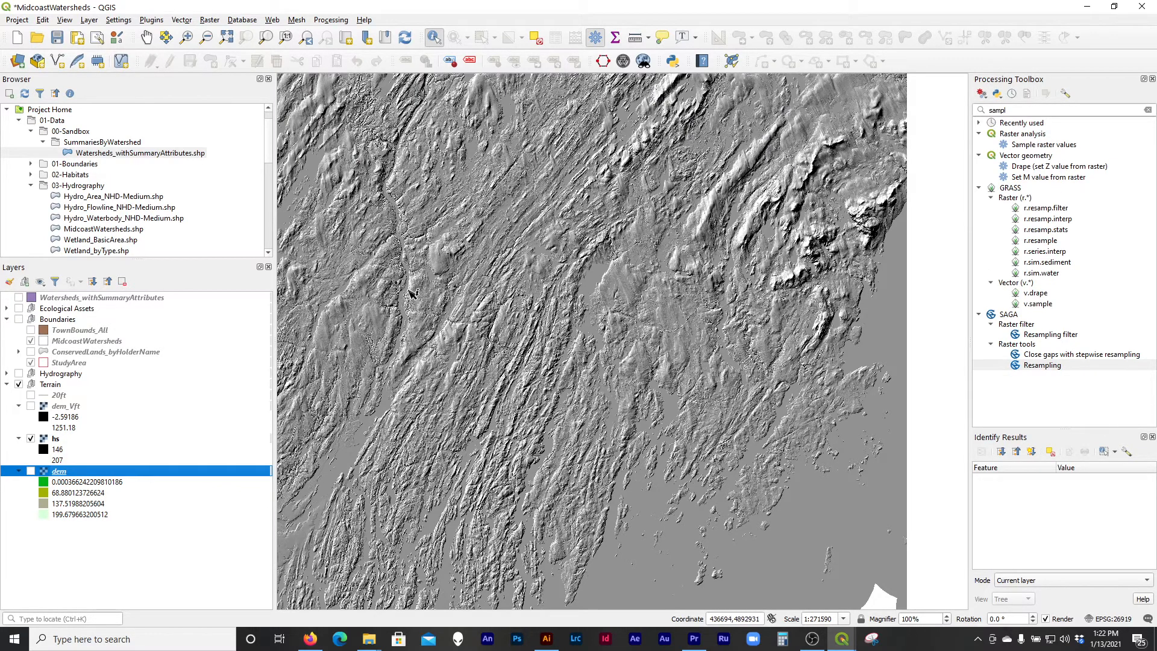
click(30, 439)
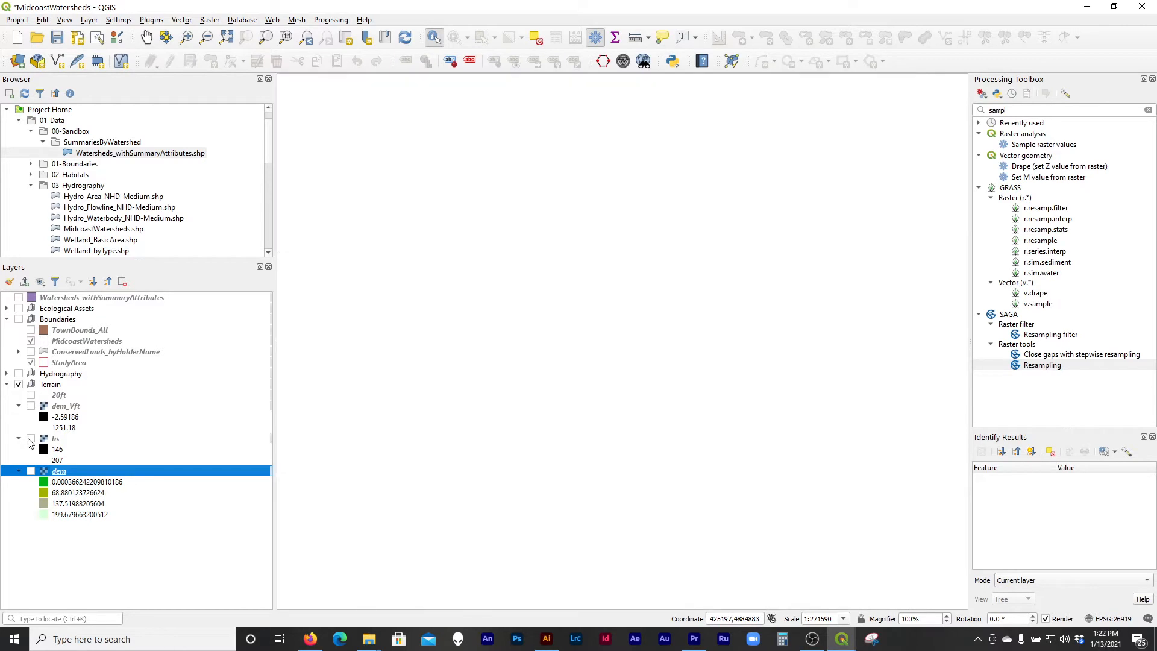
click(18, 438)
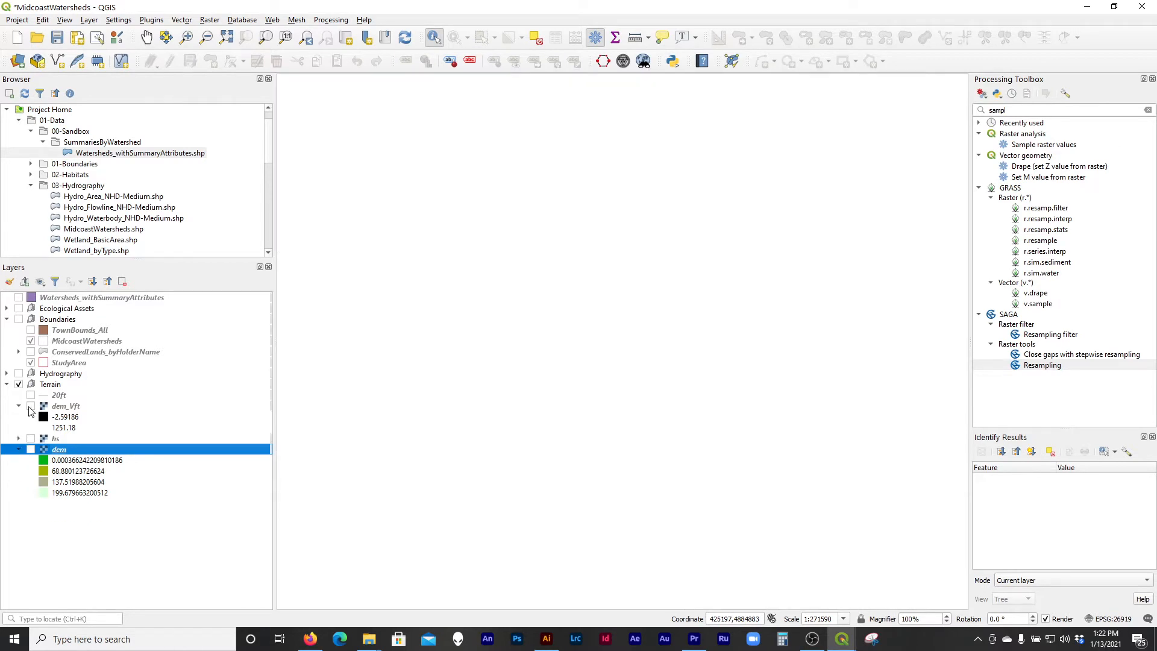
click(18, 406)
click(19, 427)
click(41, 407)
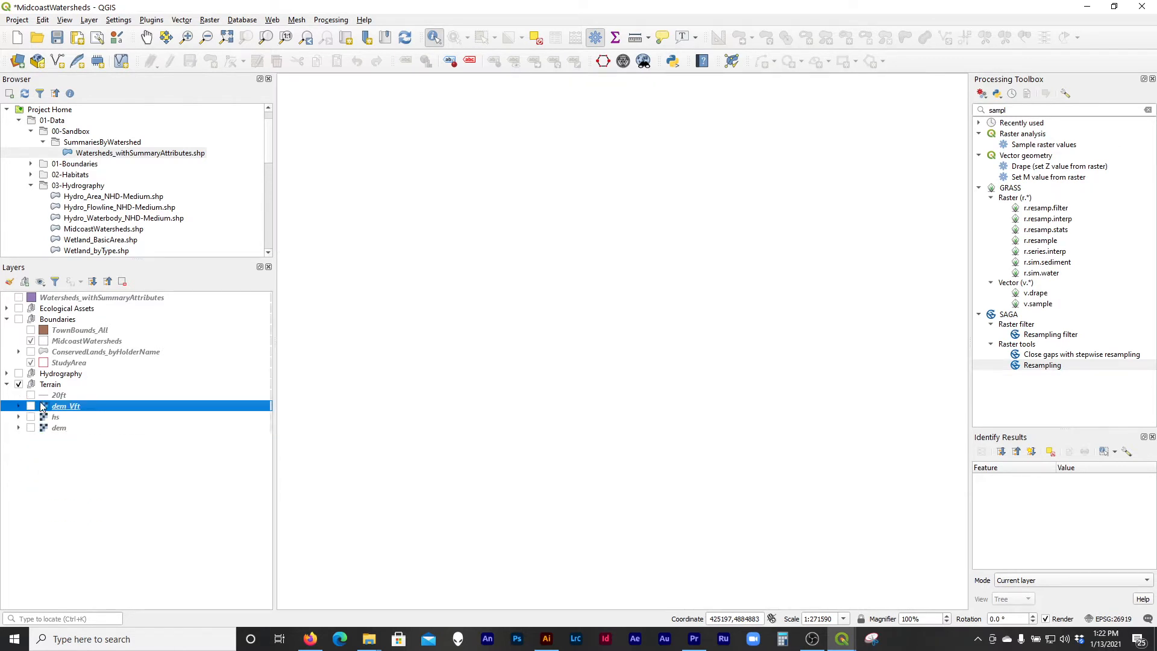
click(52, 397)
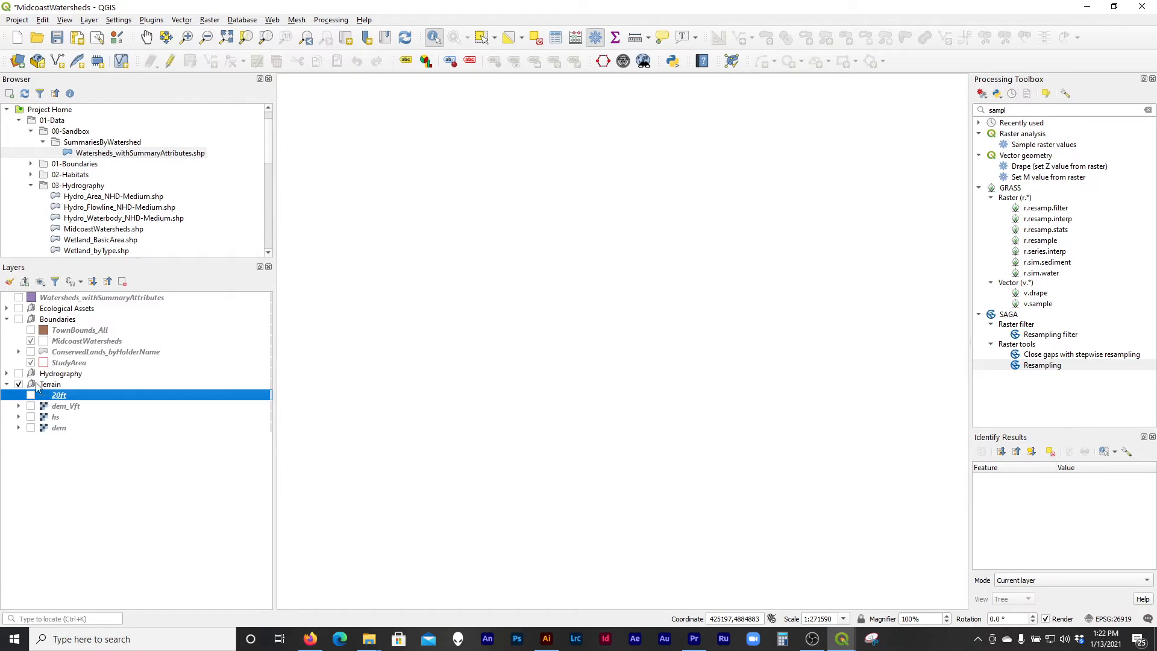
click(19, 384)
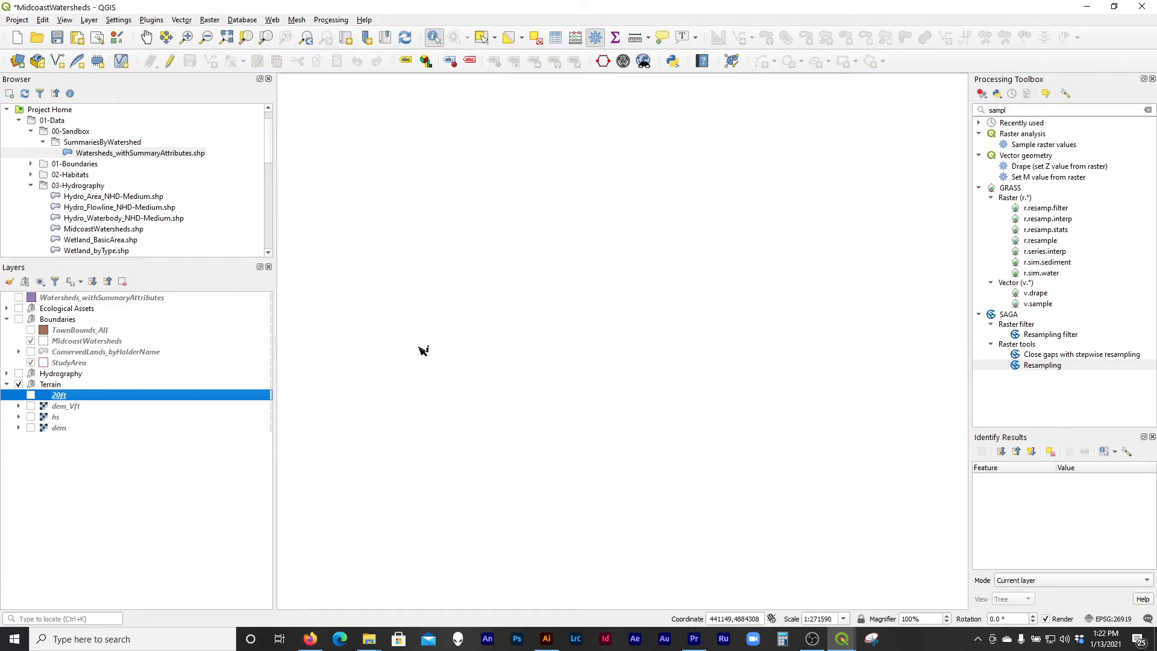
- Show the Watersheds_withSummaryAttributes layer, and expand and show the Ecological Assets group
click(19, 297)
scroll(649, 297, down, 1)
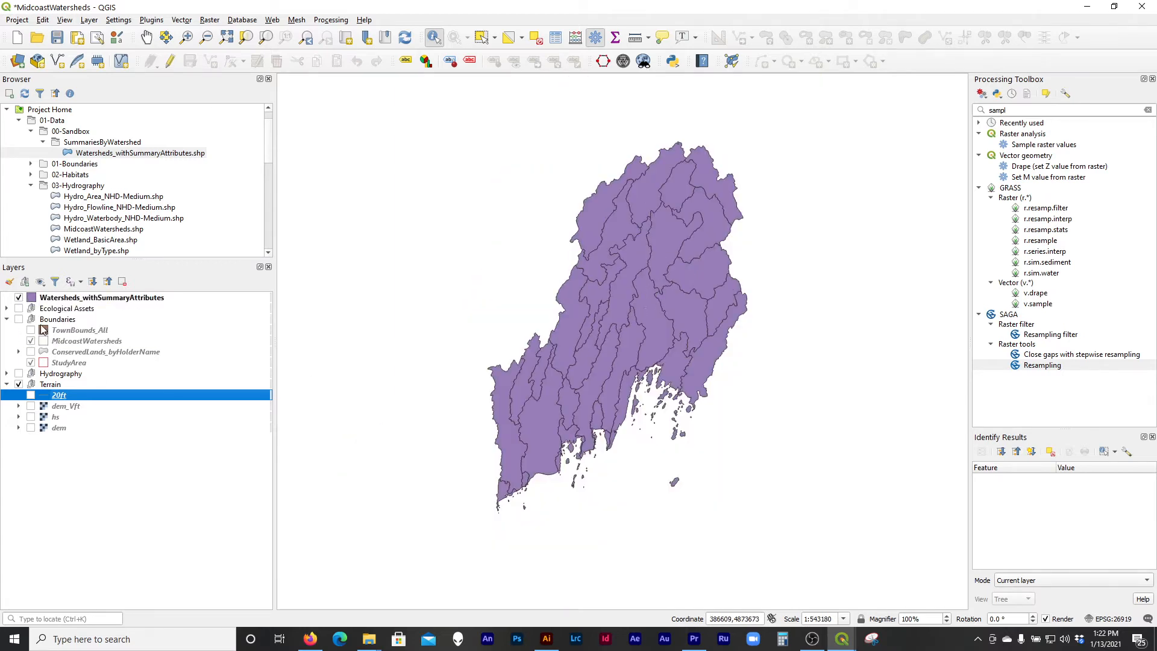
click(8, 308)
click(20, 309)
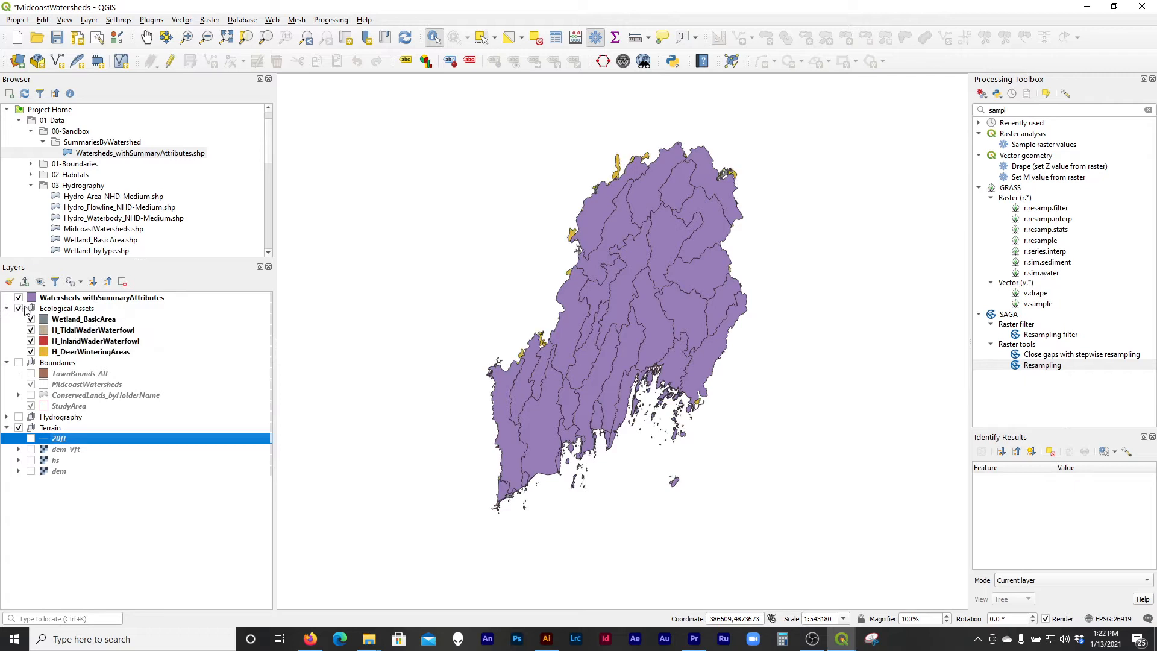
- Hide the Watersheds_withSummaryAttributes layer to view the ecological asset layers beneath it, and show it again
click(19, 298)
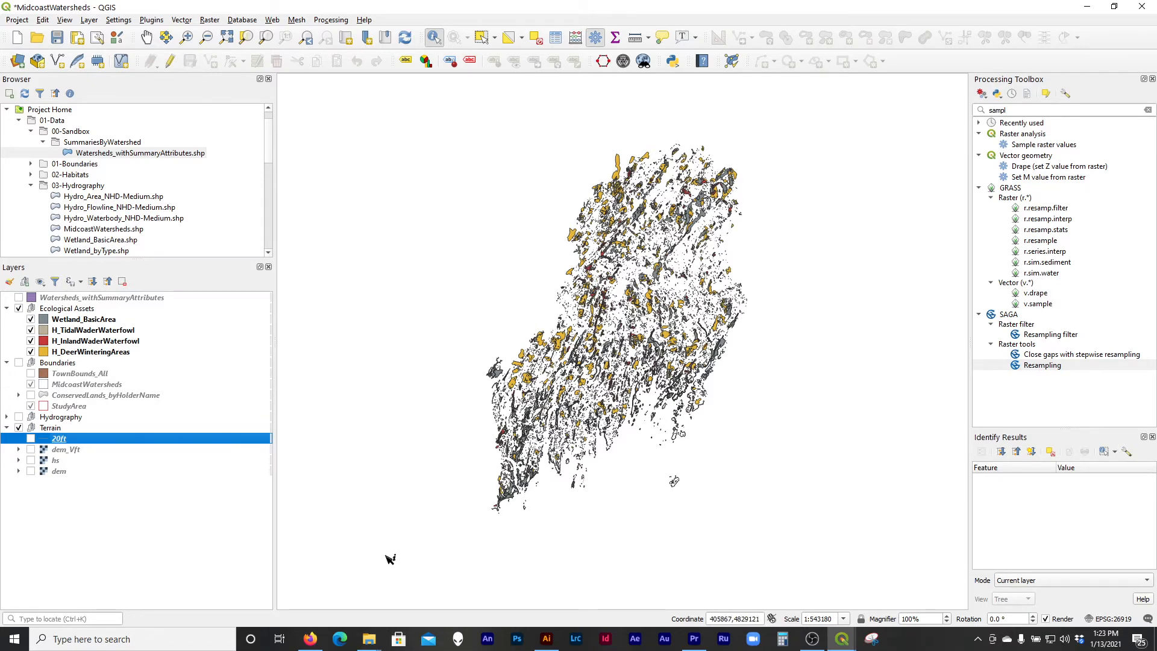
mouse_move(370, 642)
click(75, 320)
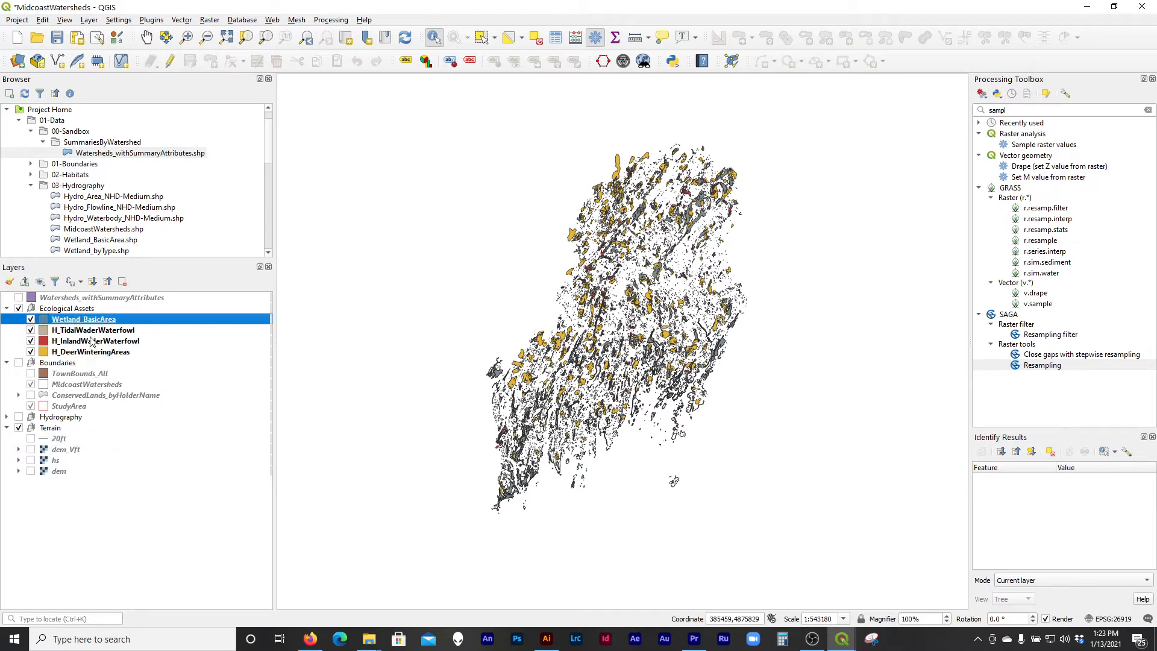
click(19, 298)
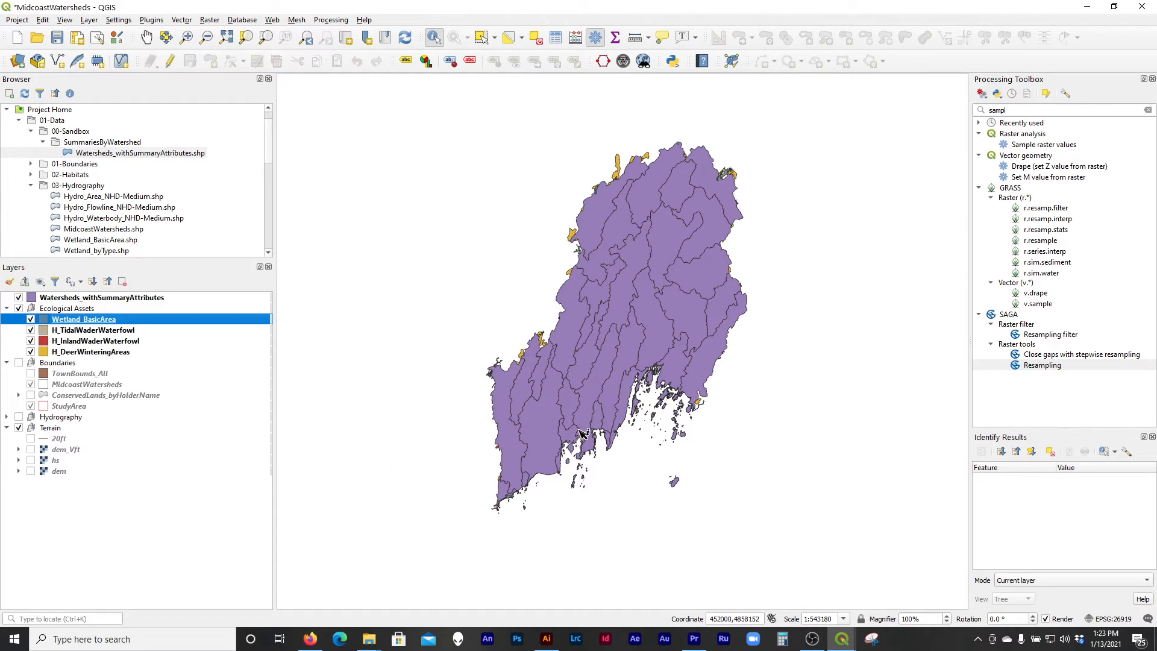
- Open the Watersheds_withSummaryAttributes layer properties and set its diagram type to pie chart
click(59, 299)
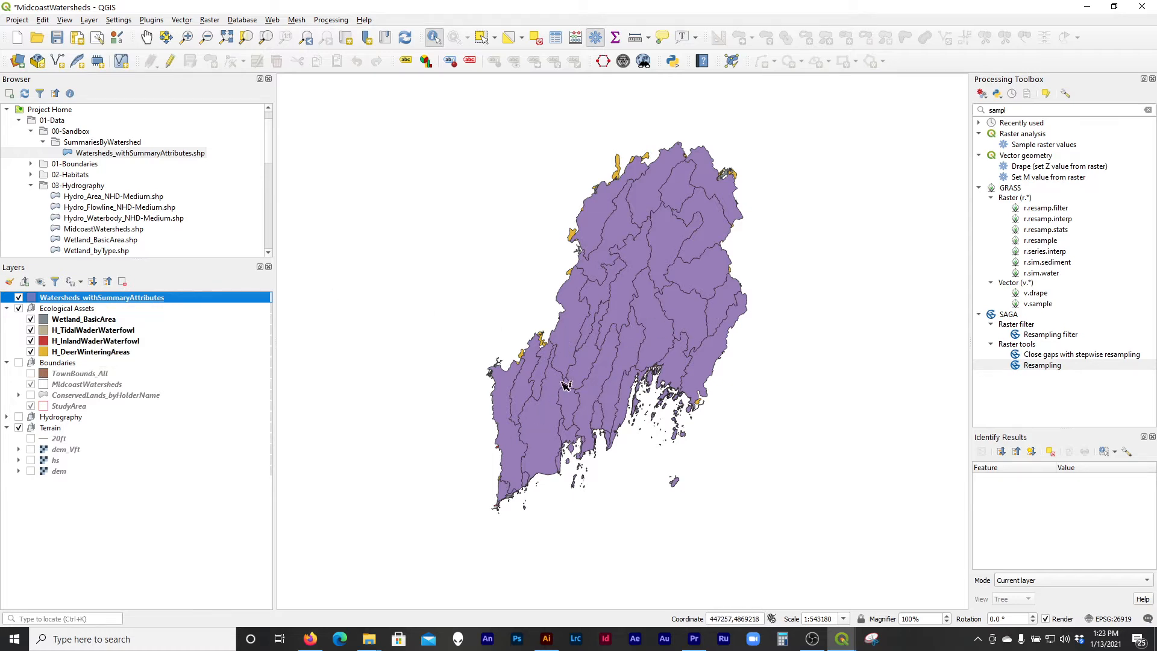
right_click(112, 299)
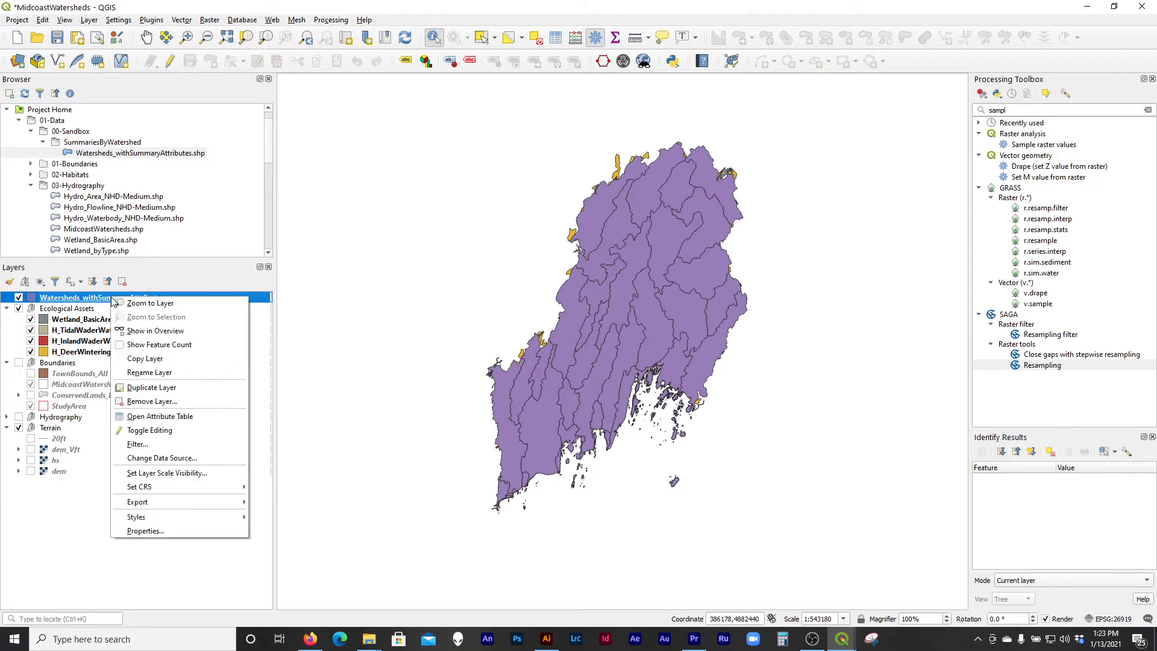
click(192, 535)
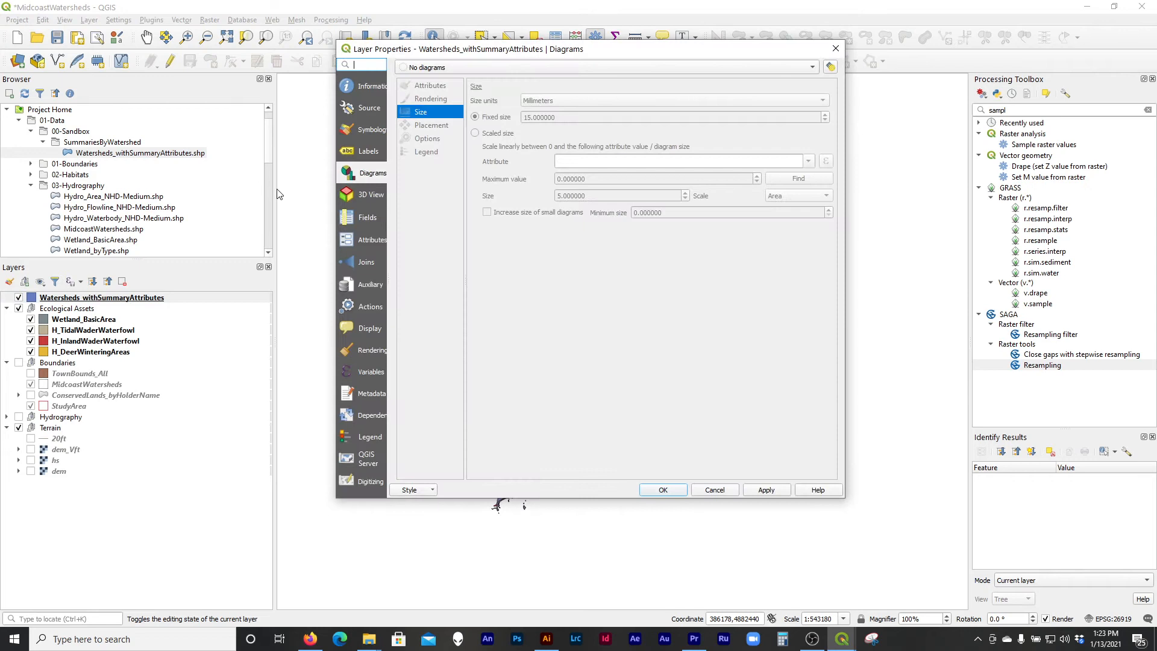
click(371, 134)
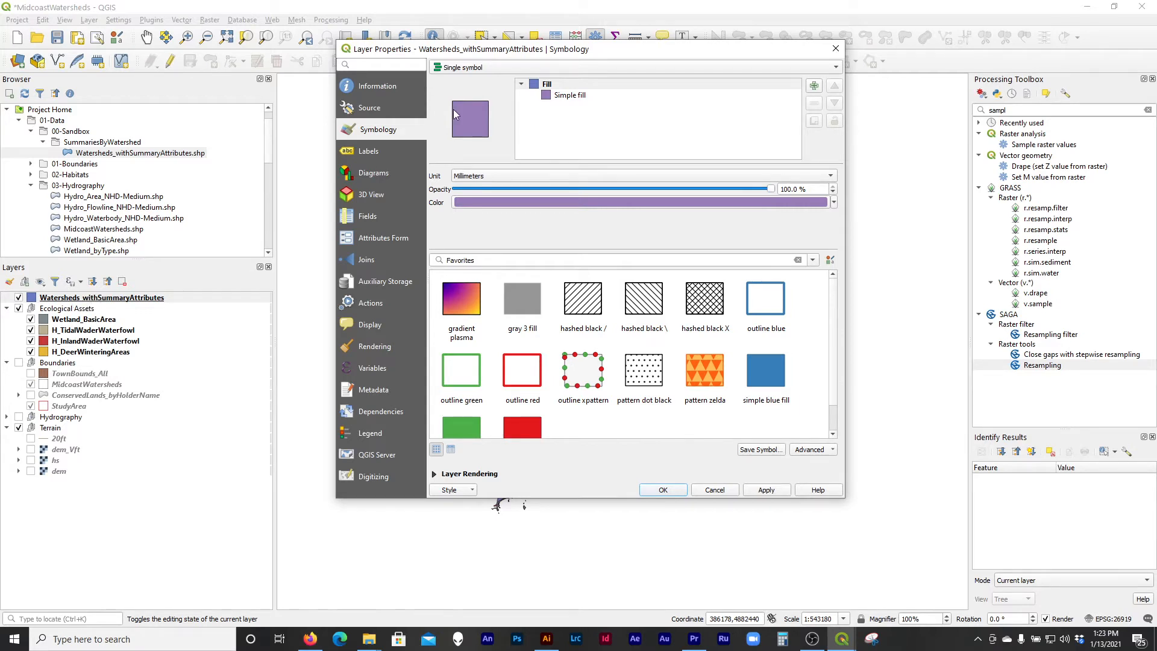
click(379, 175)
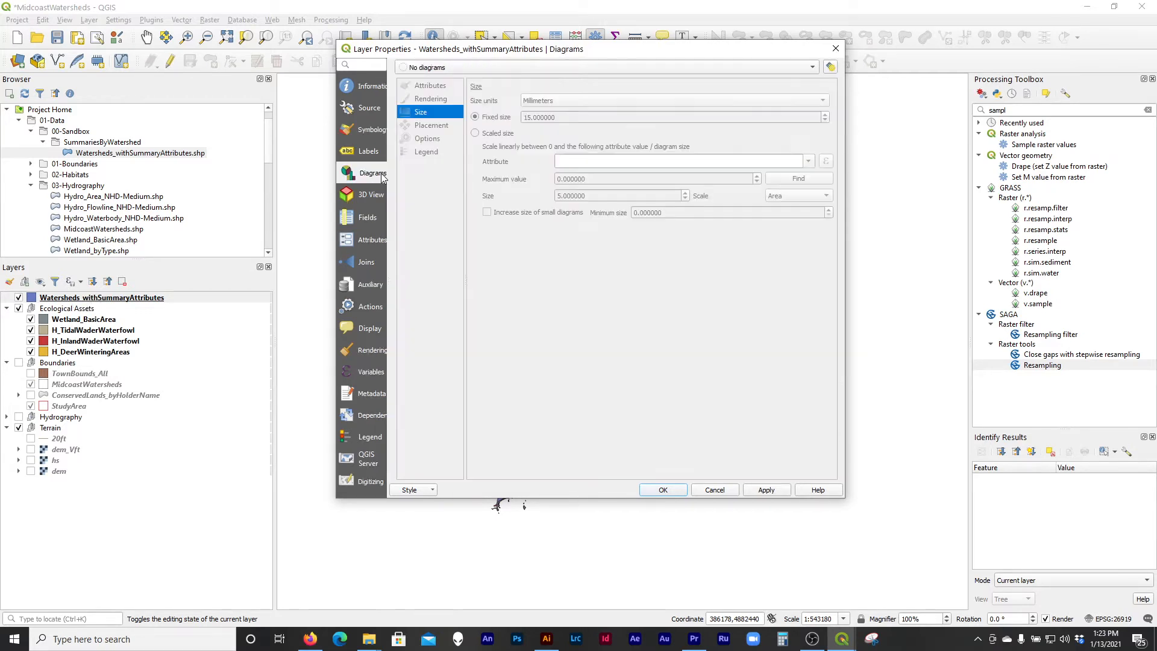
drag(406, 54, 417, 106)
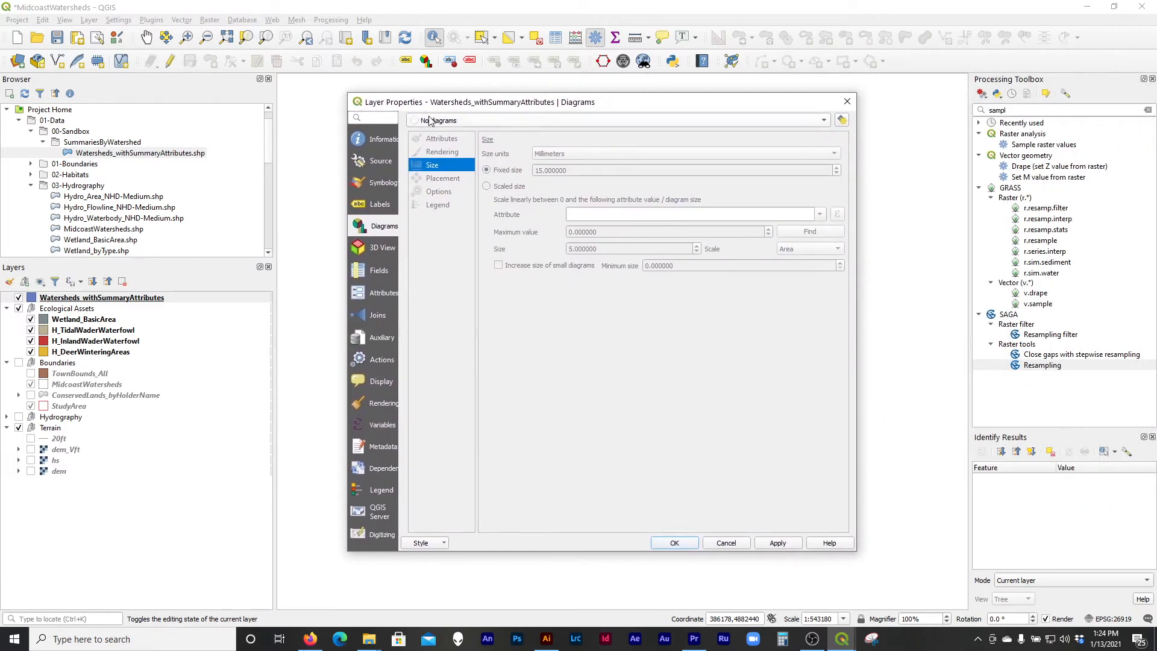
click(431, 121)
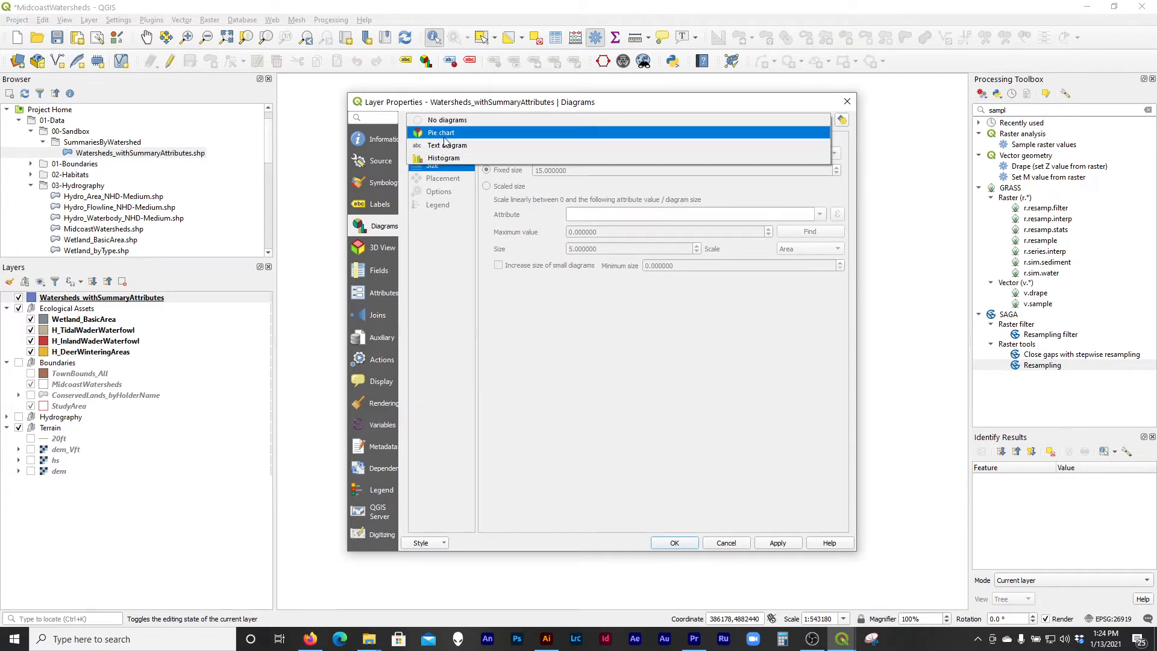
click(444, 136)
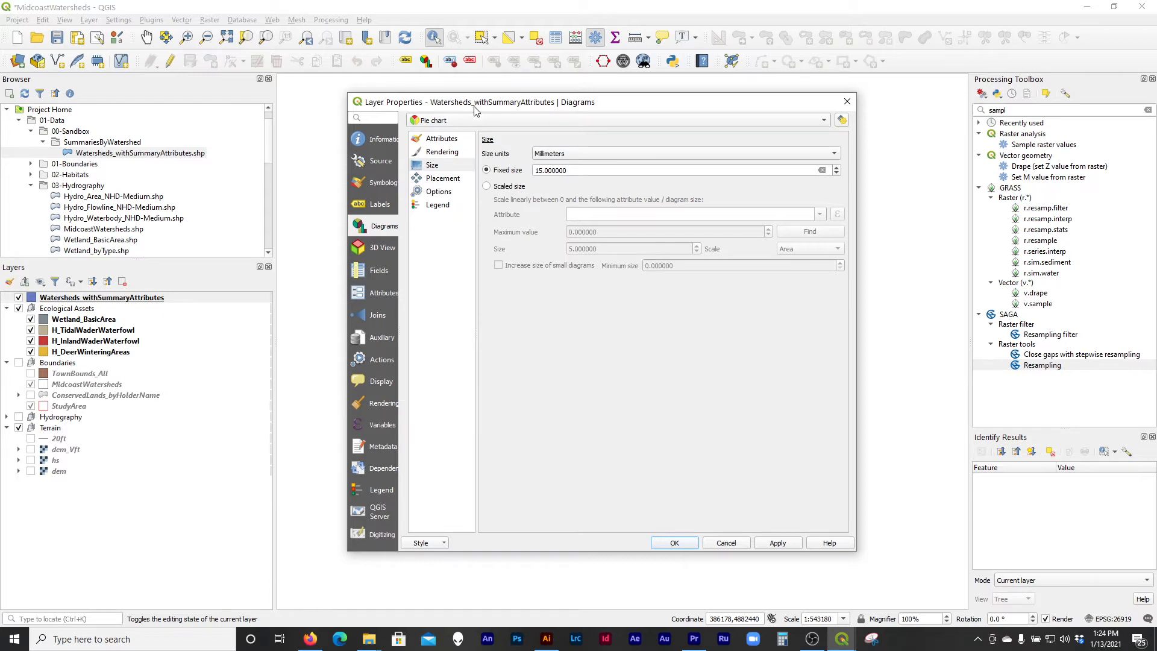
- Assign the Acres_CL, Acres_H-D, Acres_H-In, Acres_H-Ti and Acres_Wet attributes to the pie chart, apply it, and move the dialog off the map
click(458, 139)
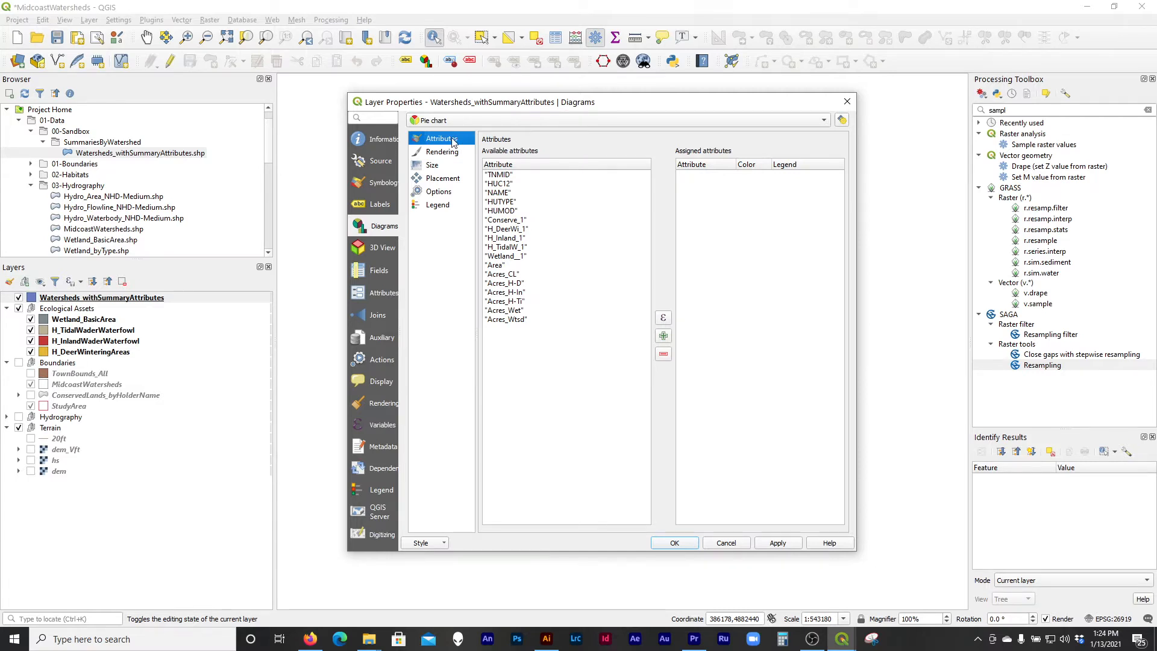
click(516, 276)
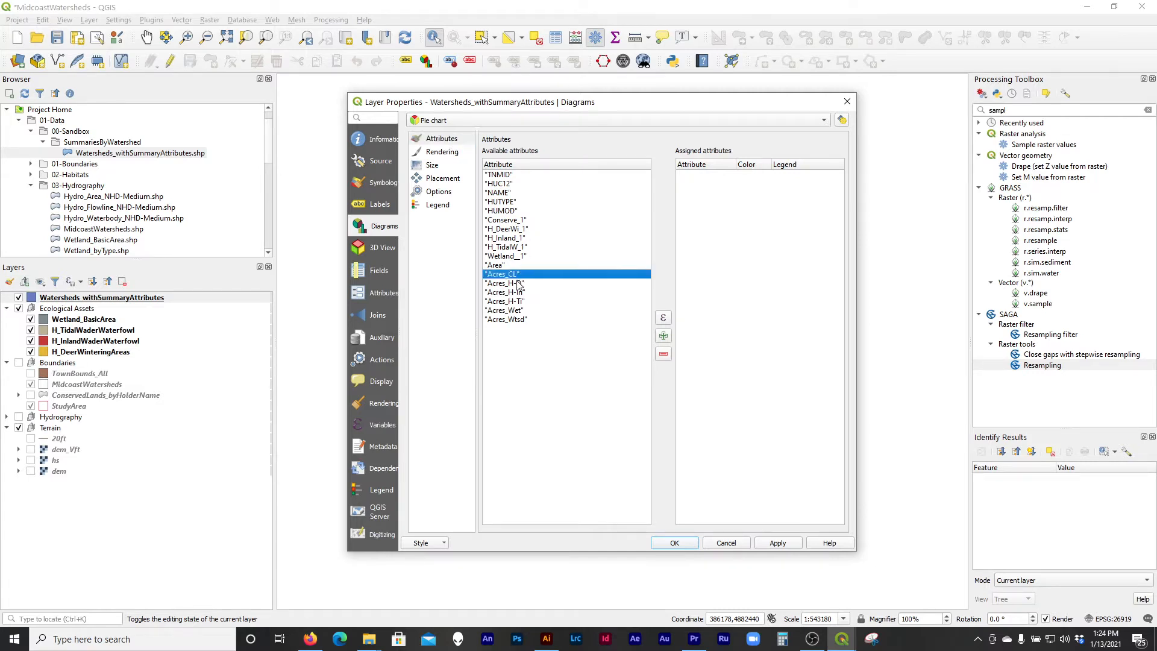
double_click(511, 278)
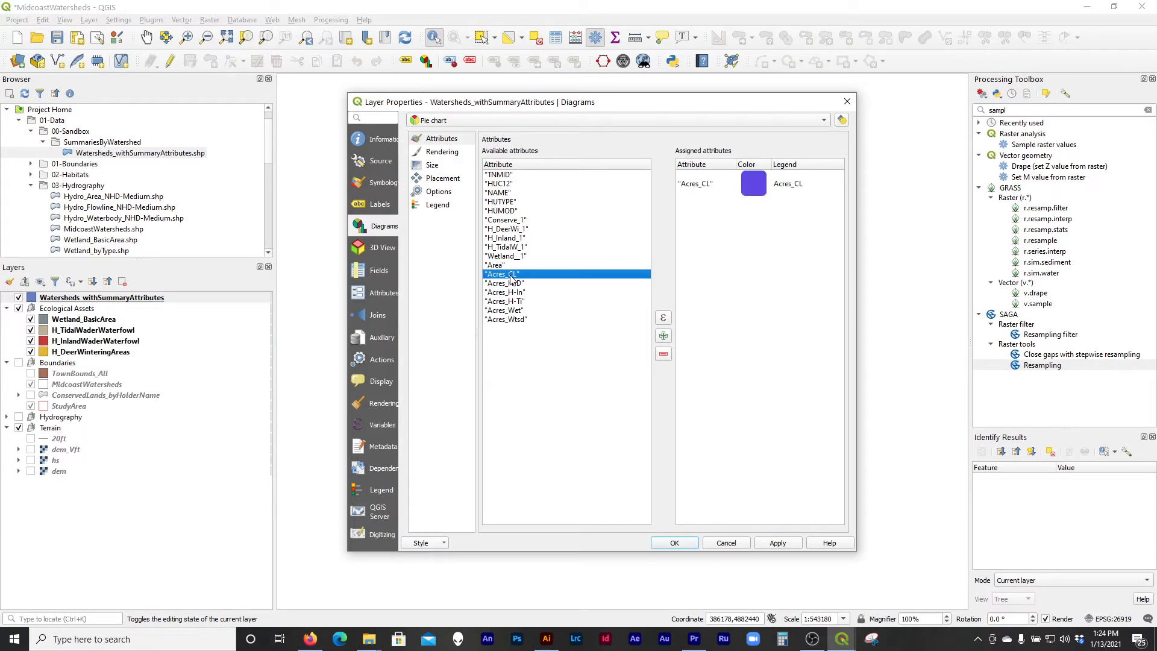
double_click(512, 285)
click(513, 294)
double_click(513, 294)
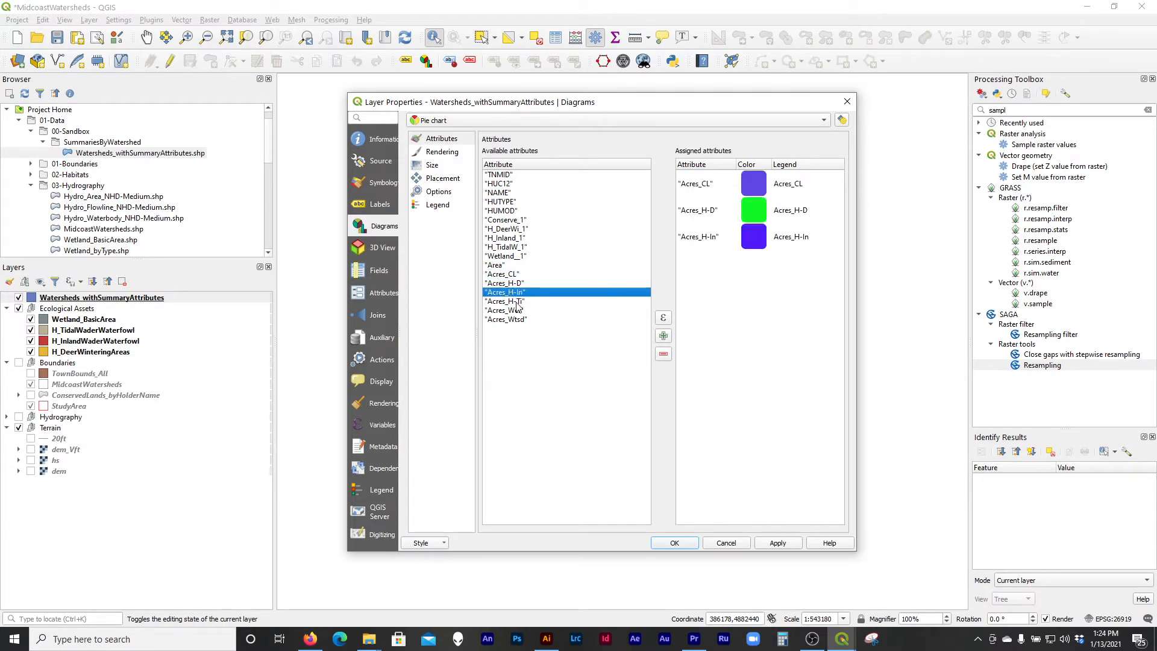
double_click(516, 302)
double_click(516, 310)
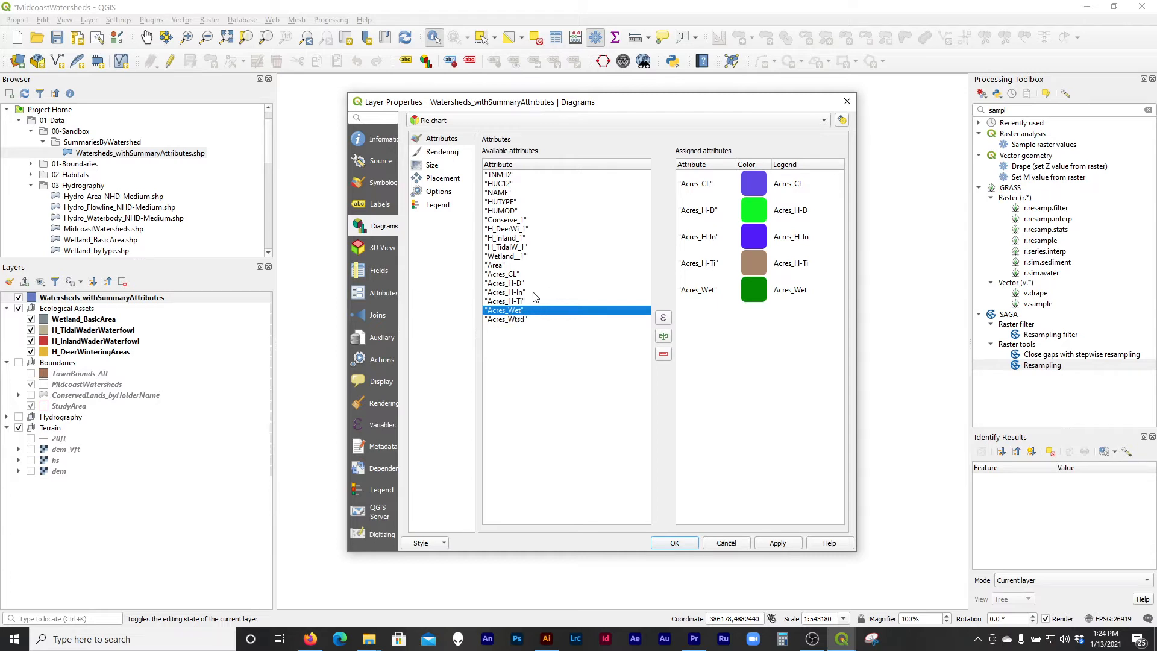
click(518, 275)
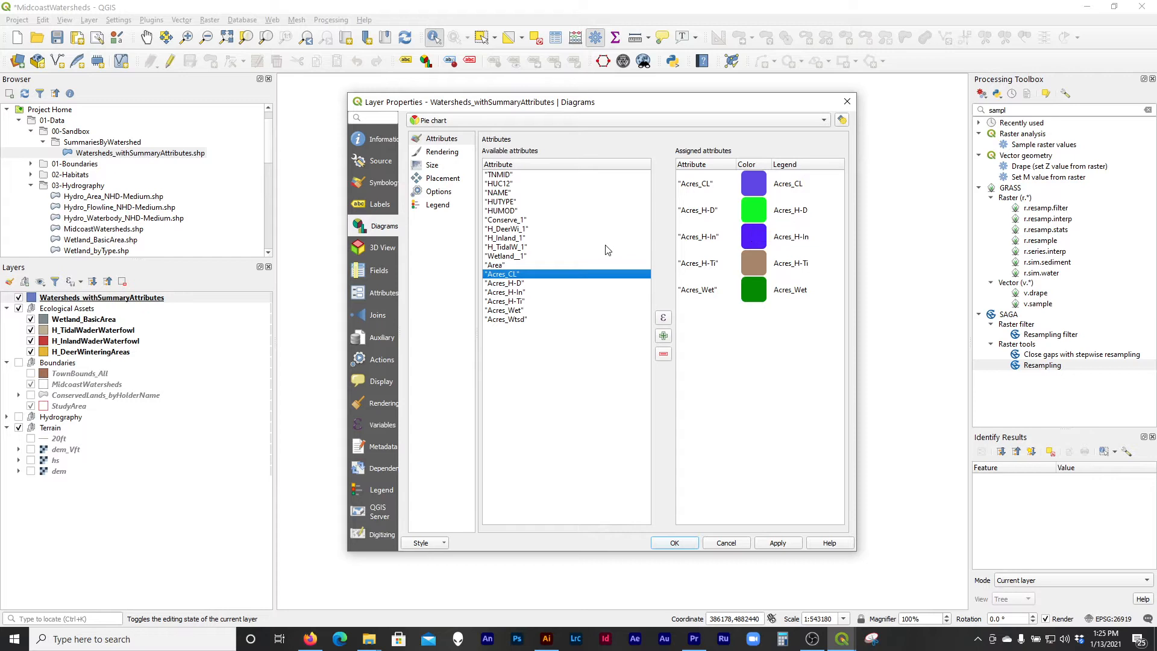
click(777, 543)
drag(720, 107, 299, 81)
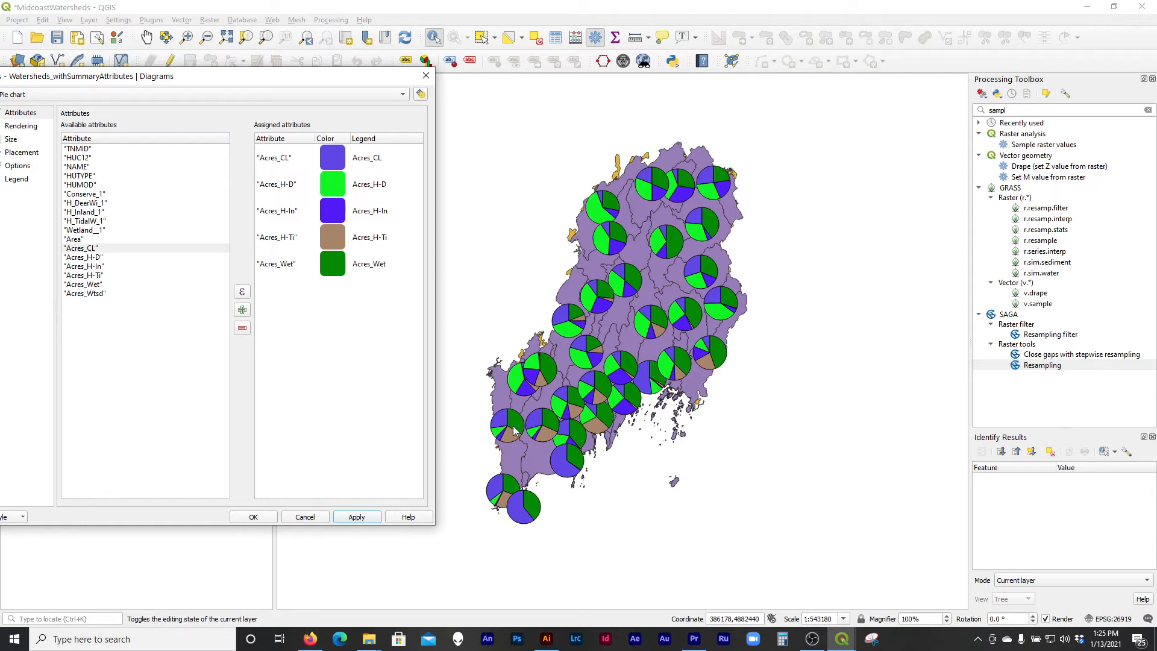
drag(303, 82, 349, 83)
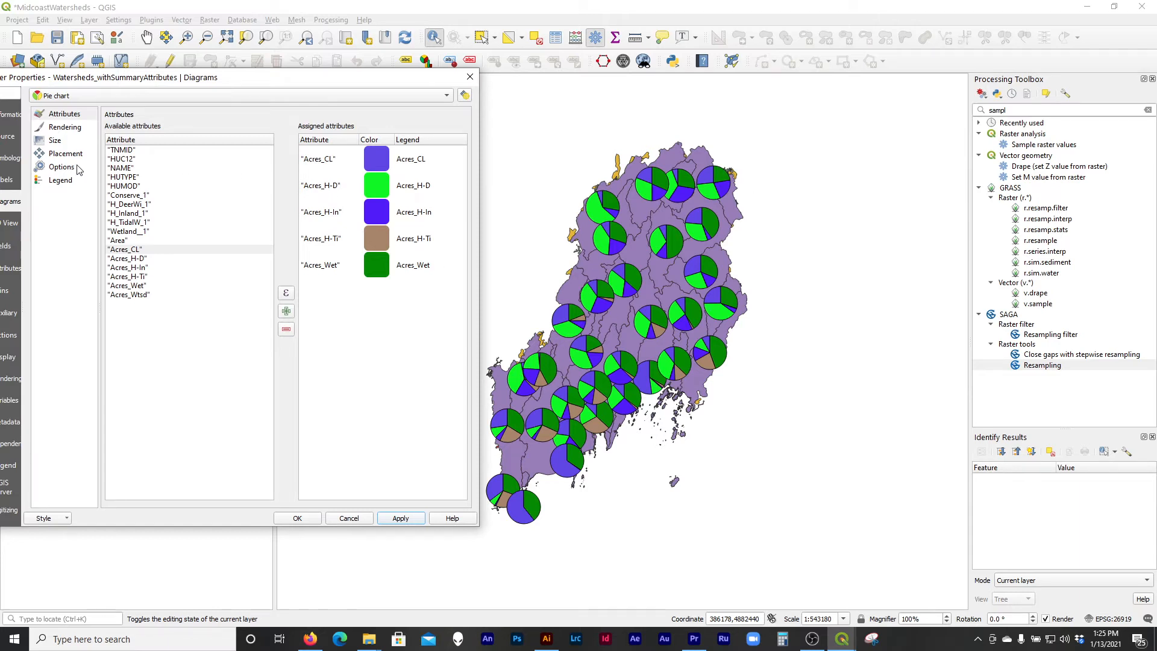
- Switch the pie charts from fixed to scaled size, with Acres_CL as the scaling attribute
click(72, 143)
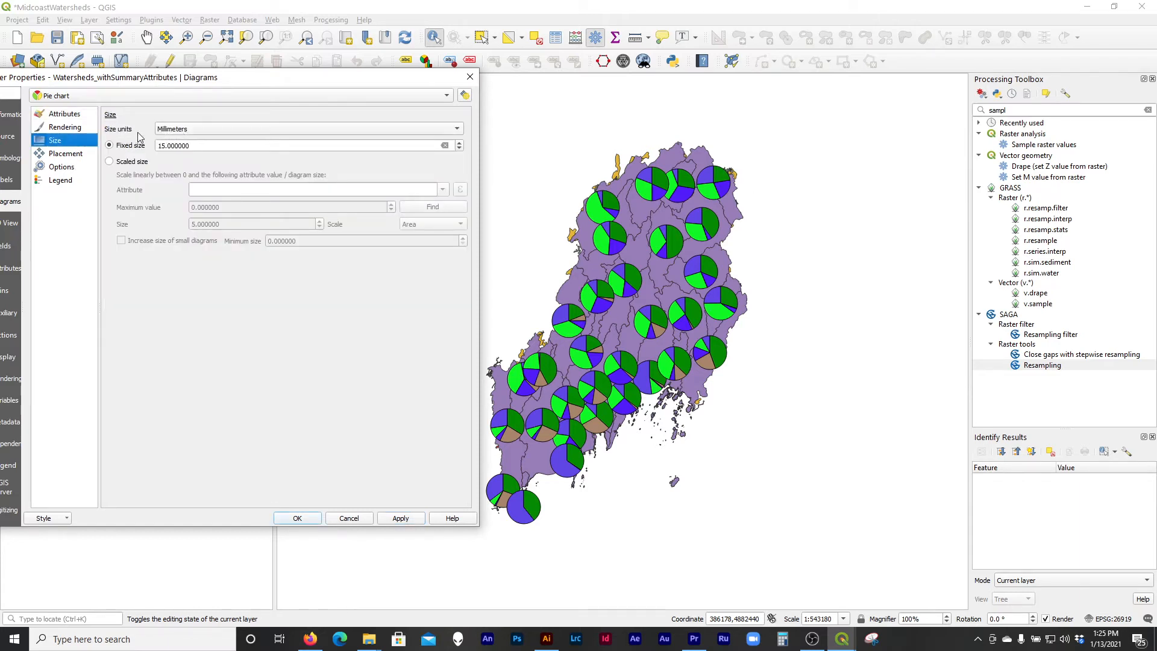
click(110, 161)
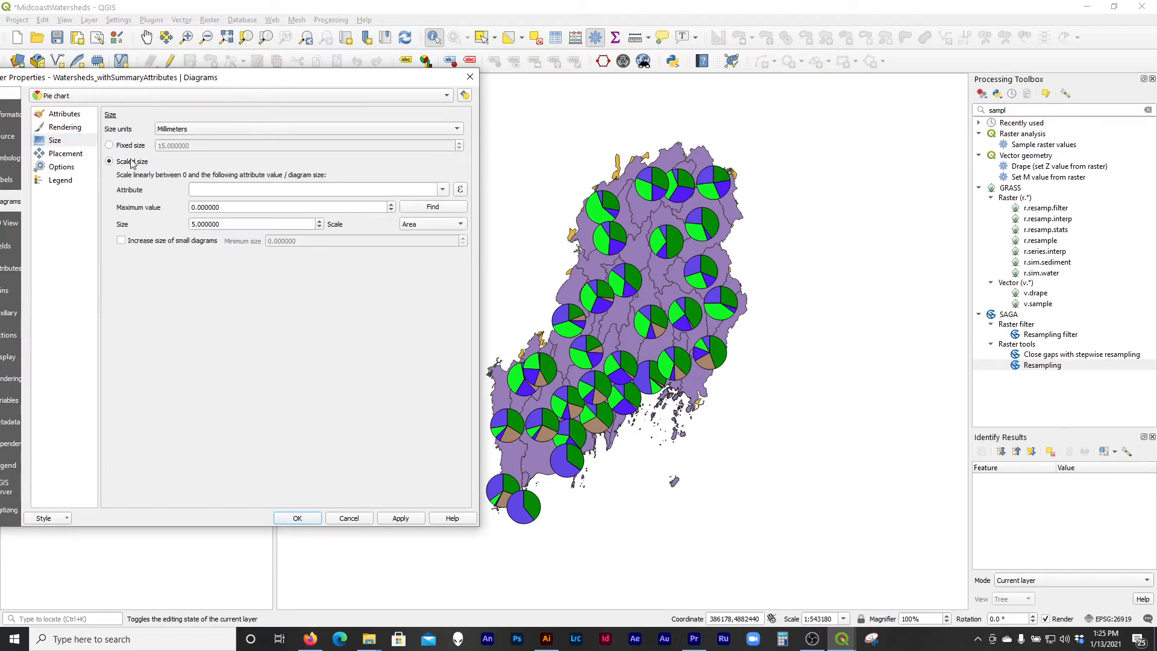
click(443, 191)
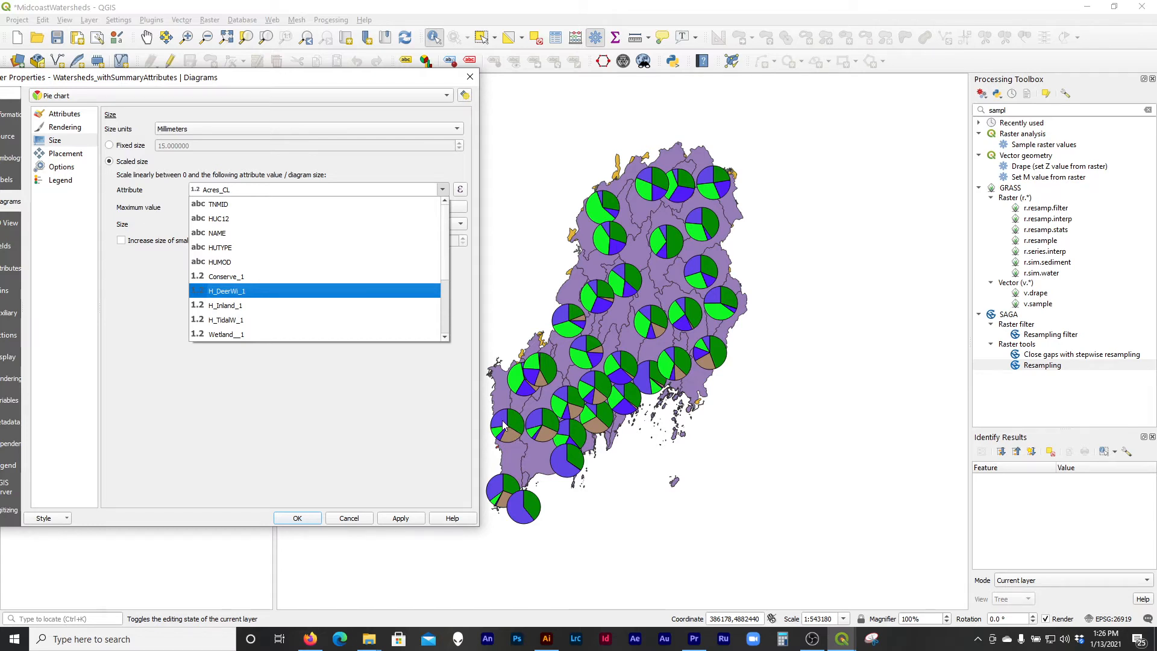
scroll(287, 302, down, 3)
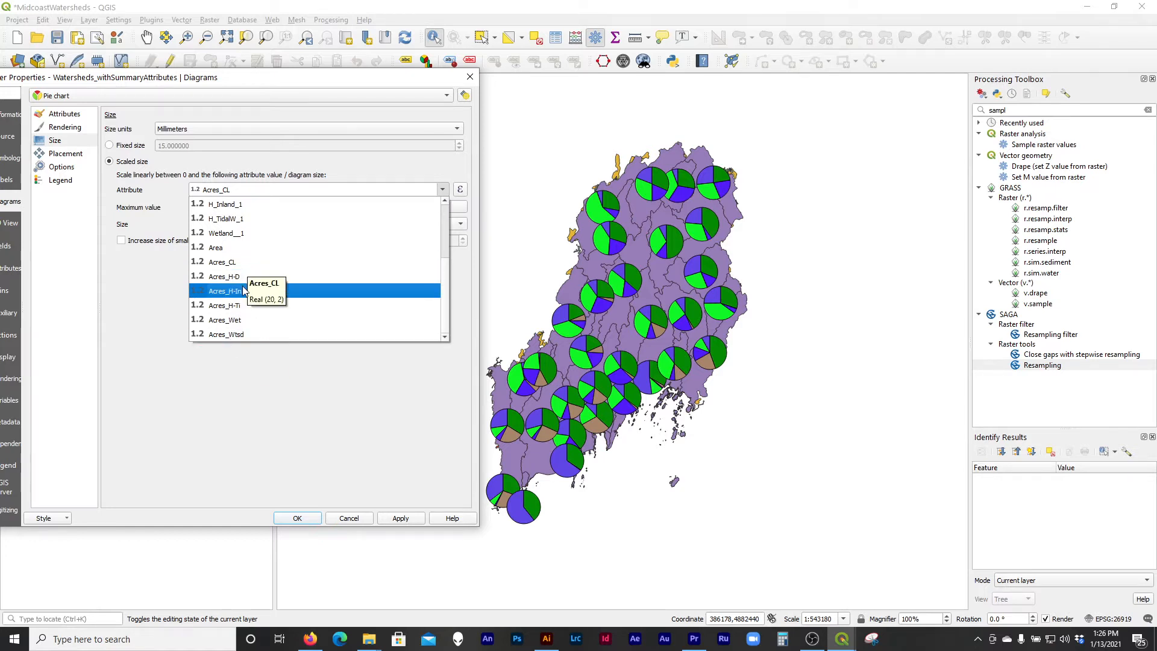
click(133, 314)
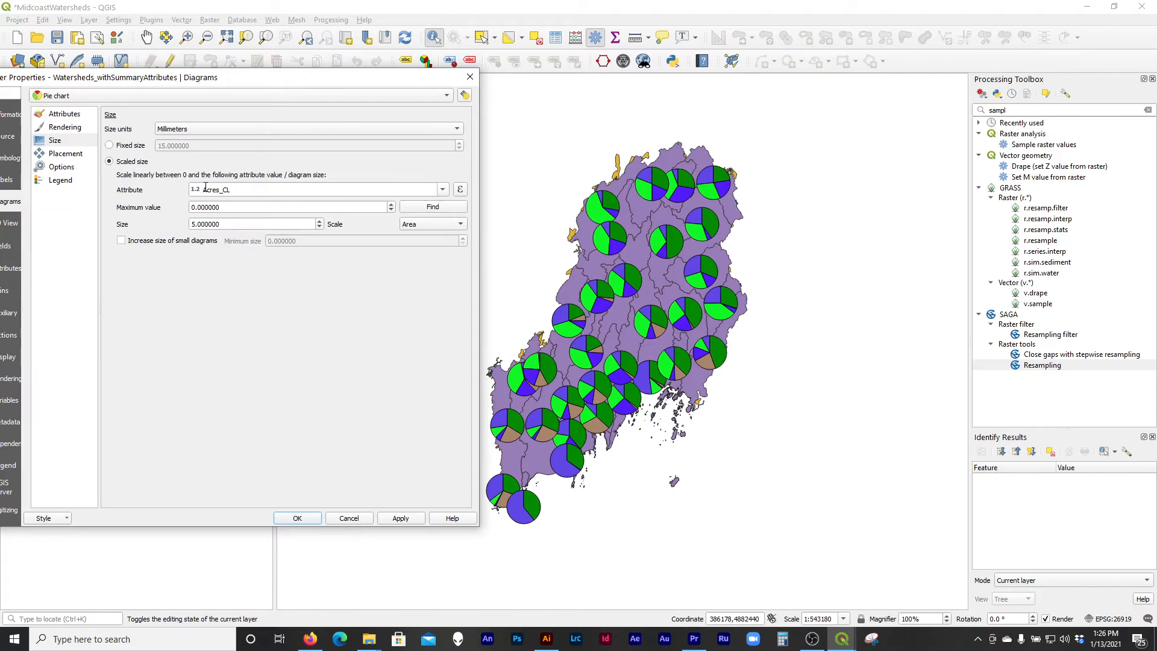
- Replace the size attribute with the expression "Acres_CL" + "Acres_H-D" + "Acres_H-In" + "Acres_H-Ti" + "Acres_Wet" and apply it
click(459, 190)
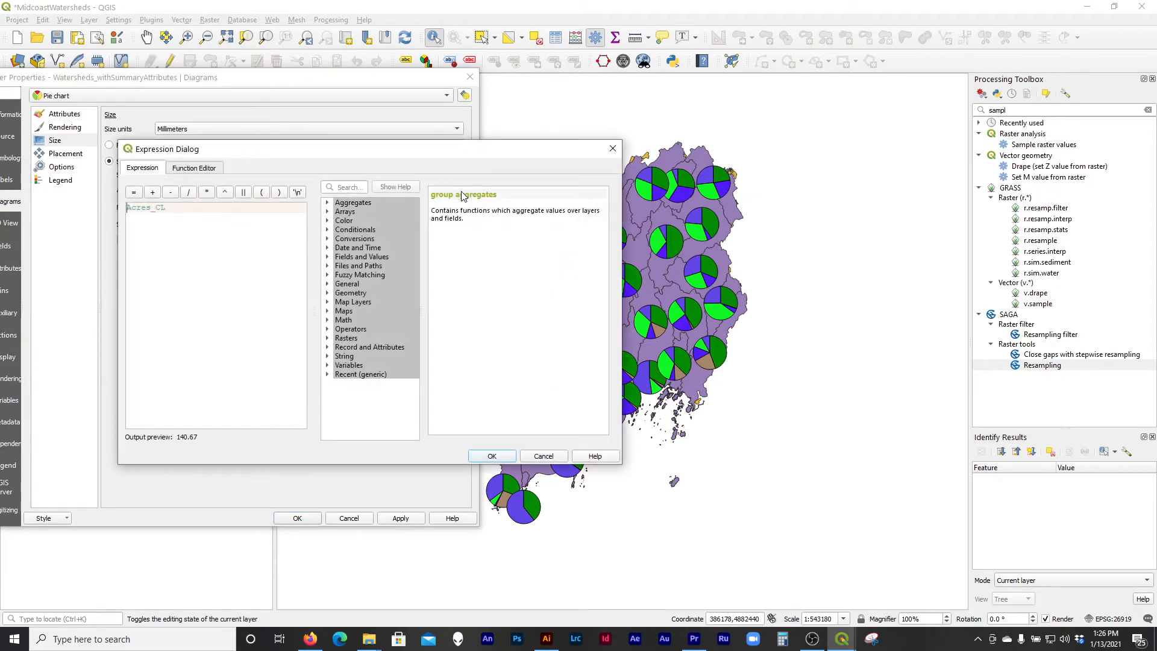
drag(243, 136, 311, 110)
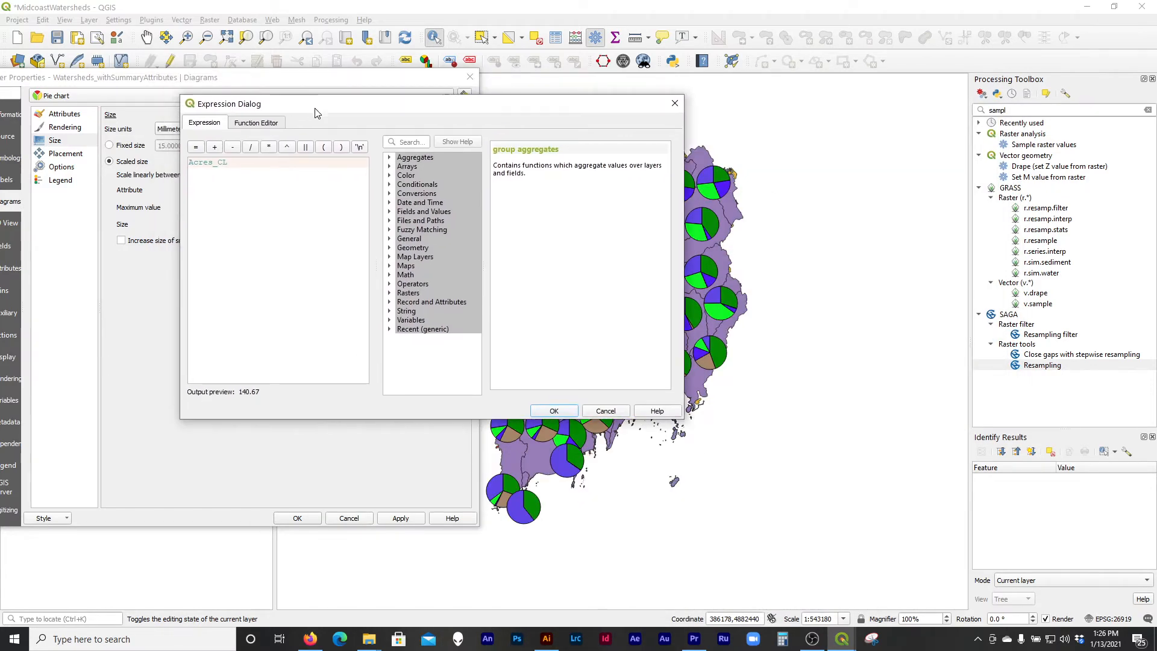
click(389, 212)
scroll(441, 268, down, 1)
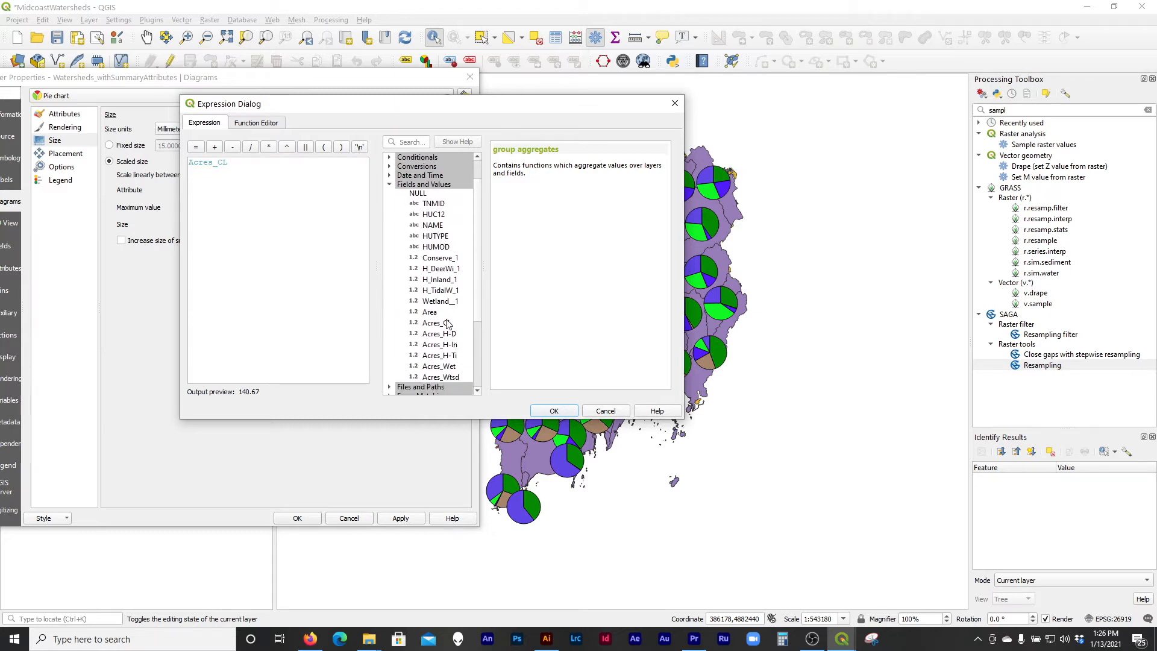
double_click(304, 188)
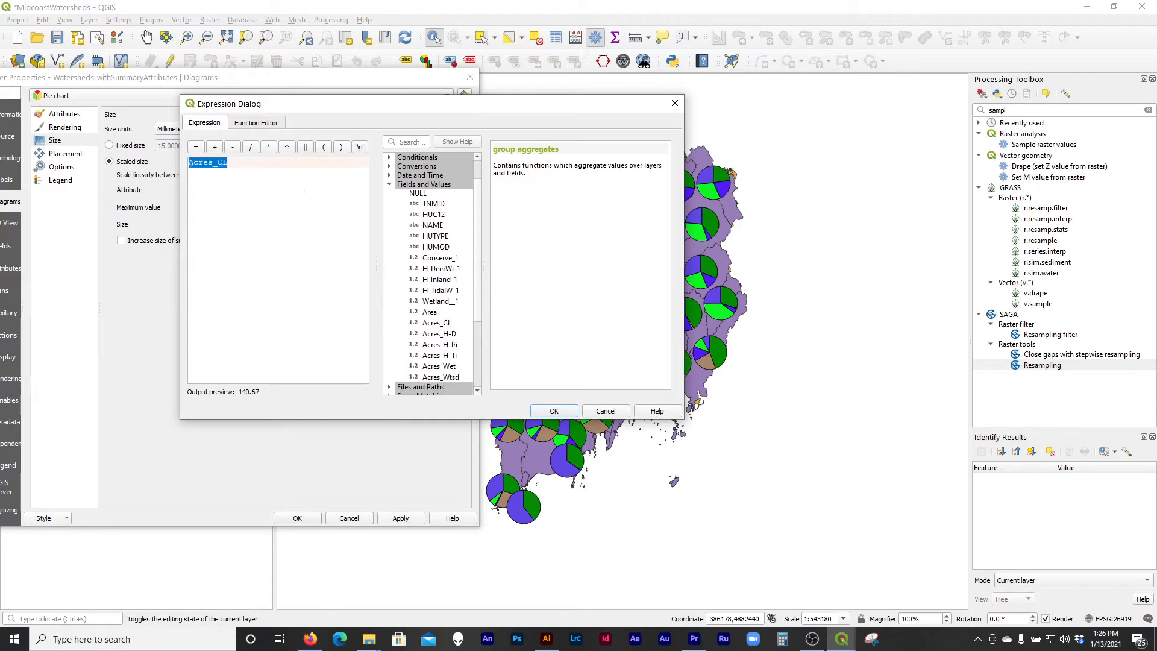
double_click(425, 323)
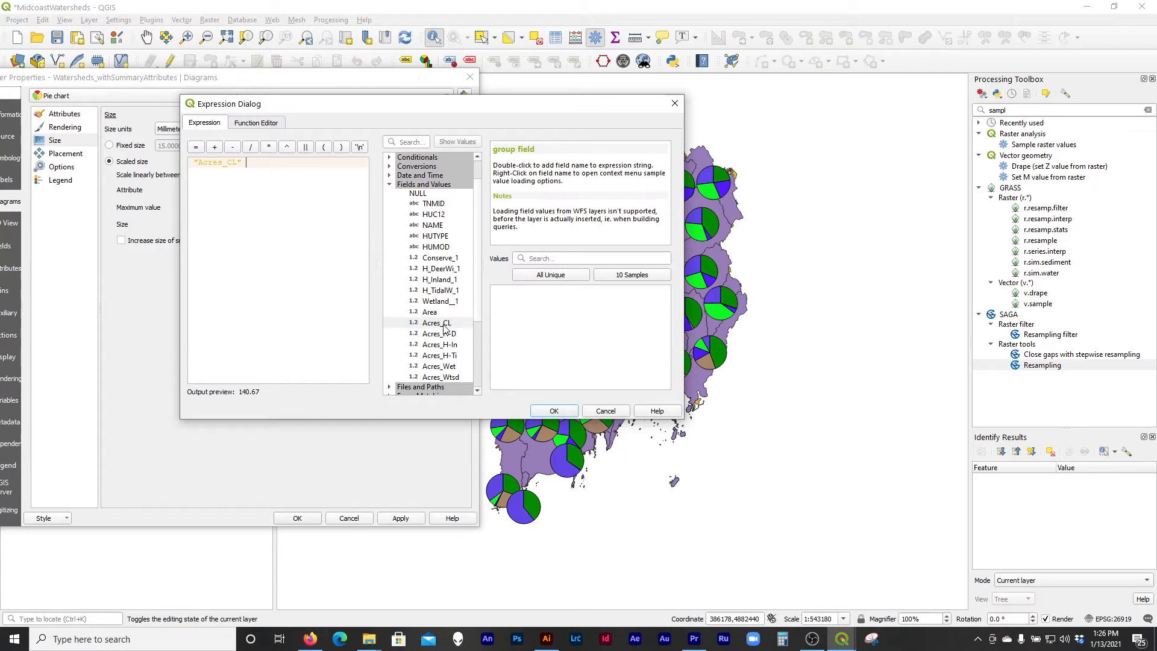
text(+)
double_click(447, 335)
text(+)
double_click(448, 345)
text(+)
double_click(443, 356)
text(+)
double_click(444, 367)
click(552, 411)
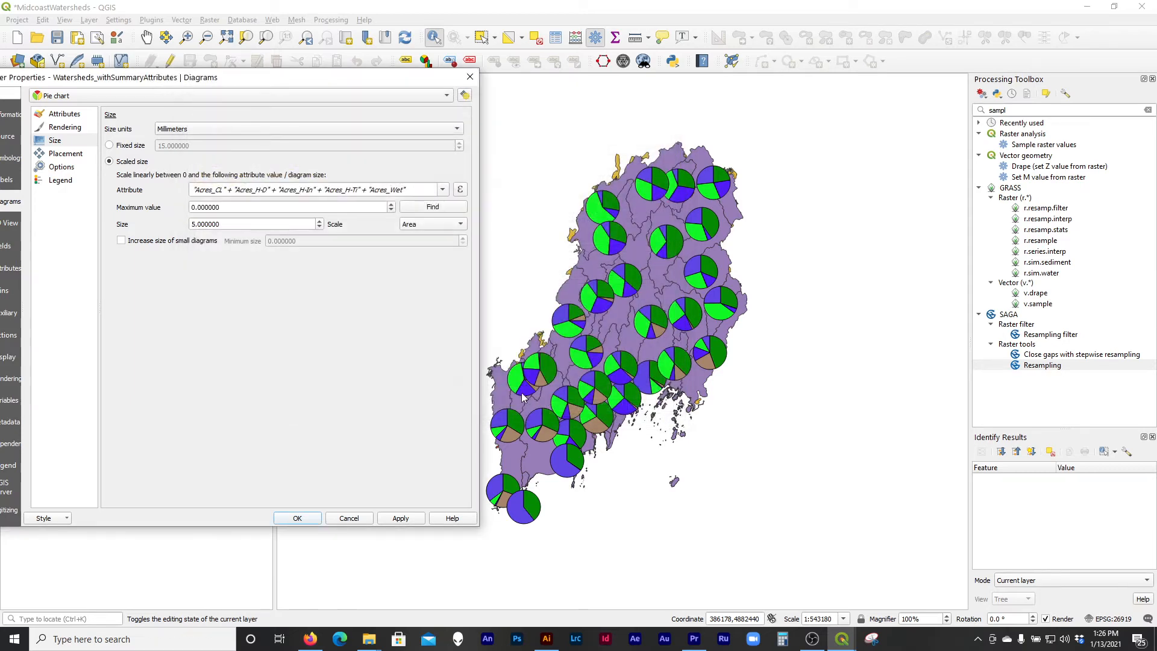
click(401, 519)
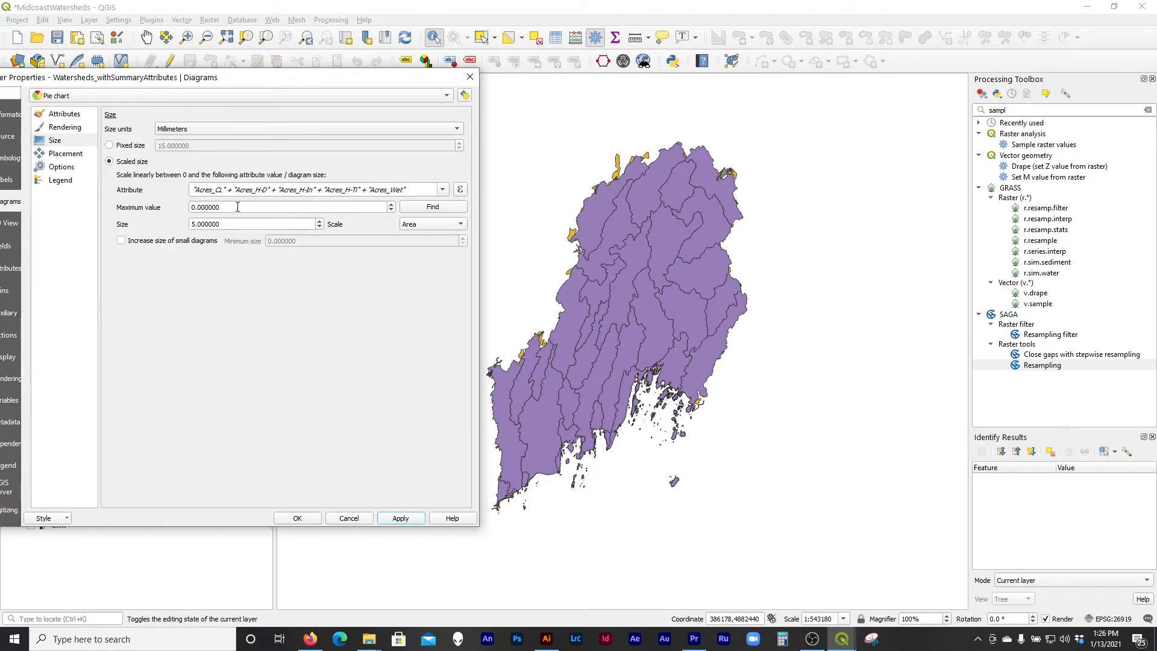
- Find the maximum value of the summed-acres expression for the diagram scaling, and apply the scaled pie charts
drag(238, 207, 182, 207)
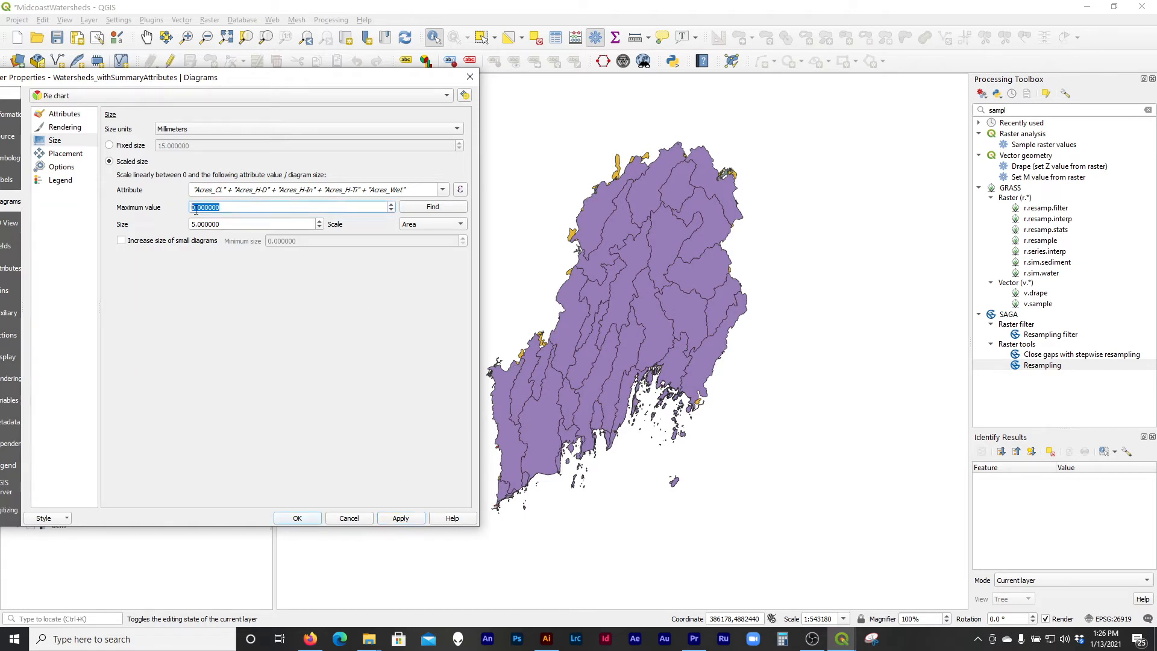
click(328, 207)
click(441, 208)
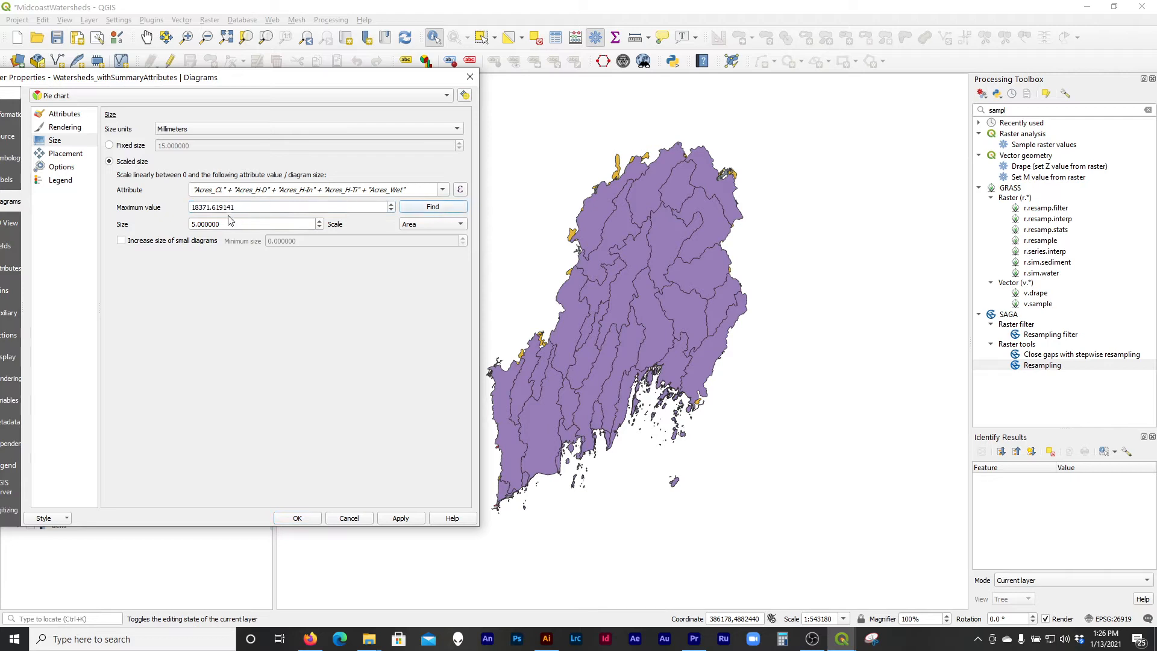
click(200, 208)
mouse_move(209, 213)
mouse_down()
mouse_move(195, 213)
mouse_move(210, 214)
mouse_up()
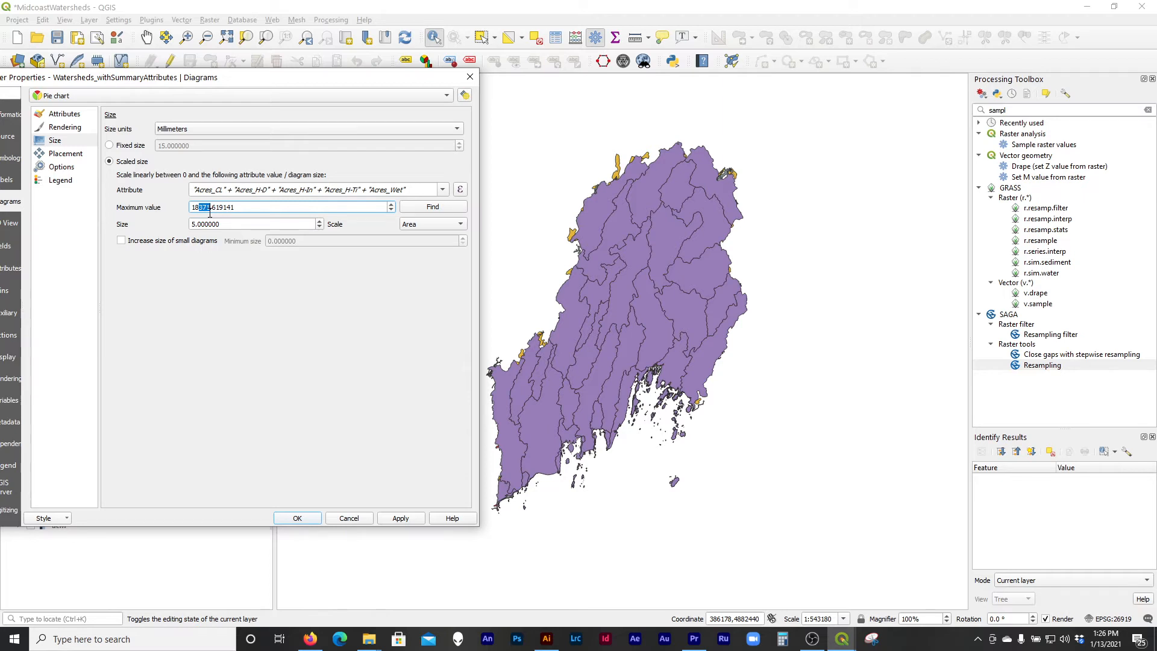
click(401, 520)
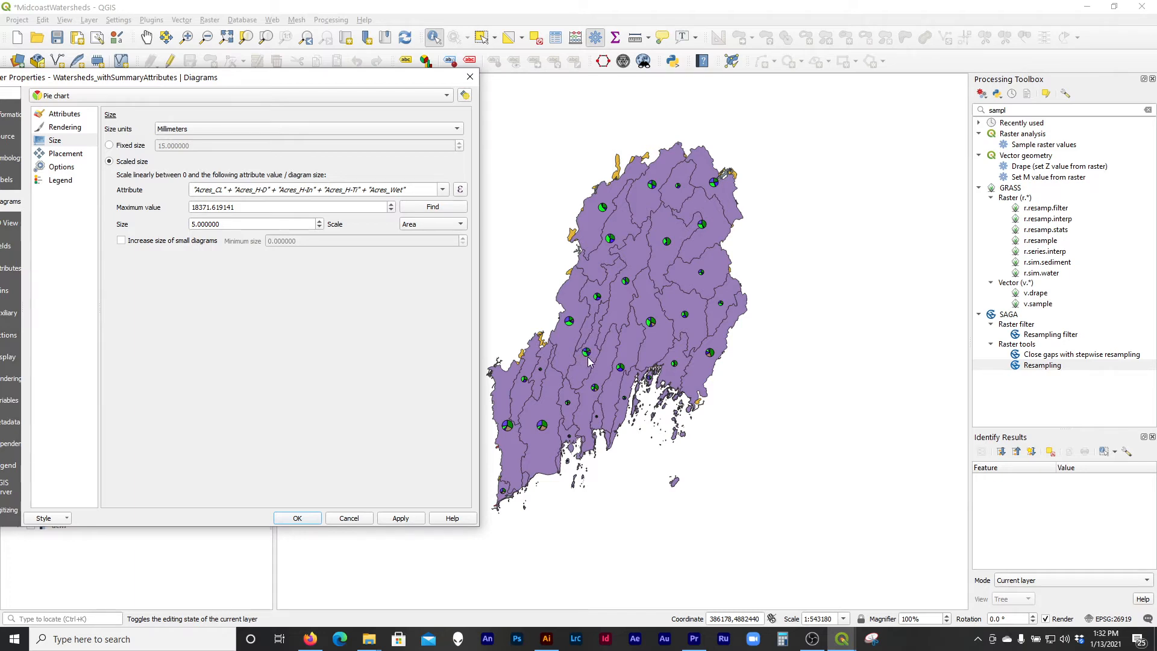
- Raise the size of the scaled pie charts to 6 millimeters, keeping area scaling, and apply it
click(428, 228)
click(405, 228)
click(263, 223)
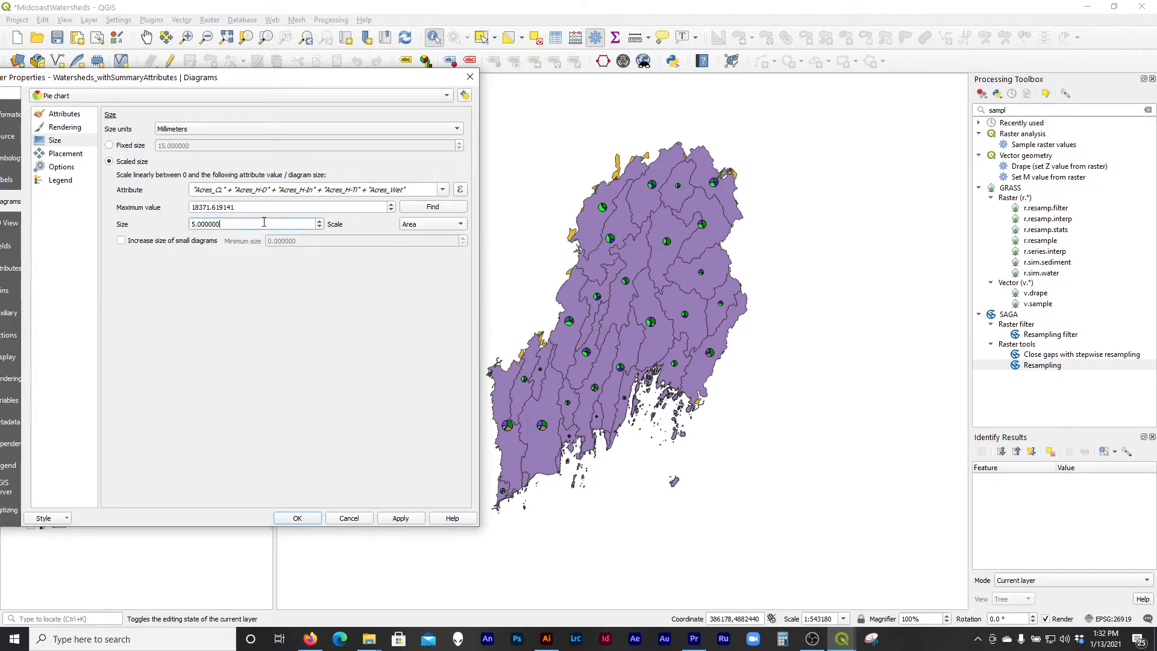
click(319, 221)
click(406, 519)
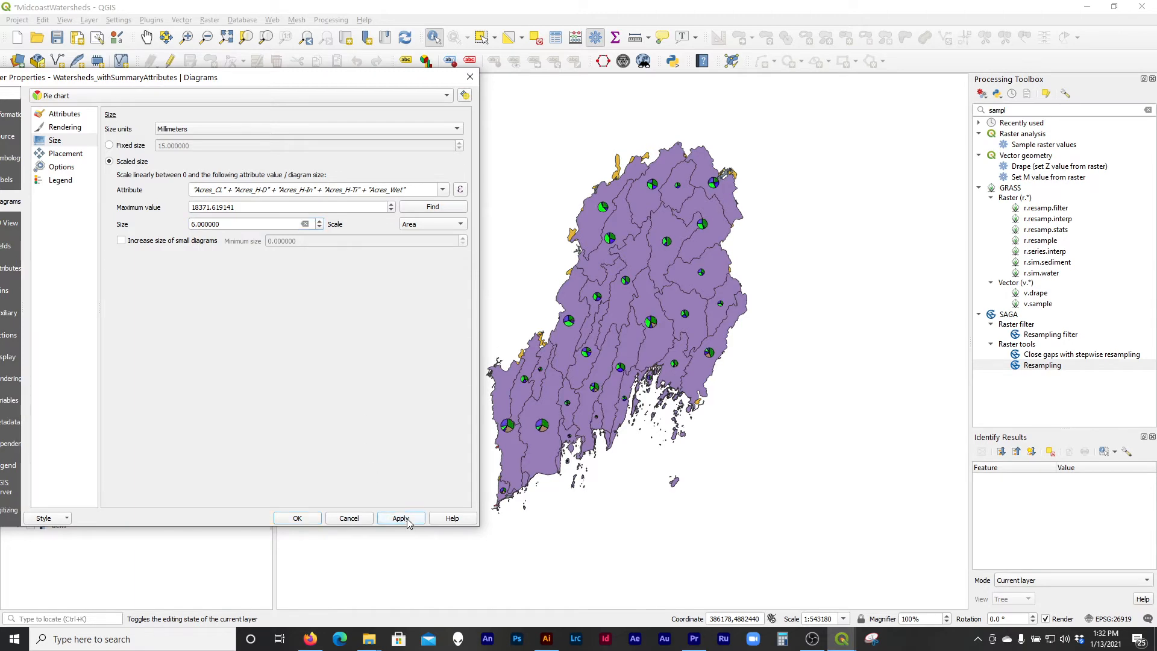
- Set the scaled pie chart size to 10 millimeters and apply it to the map
double_click(246, 225)
text(10)
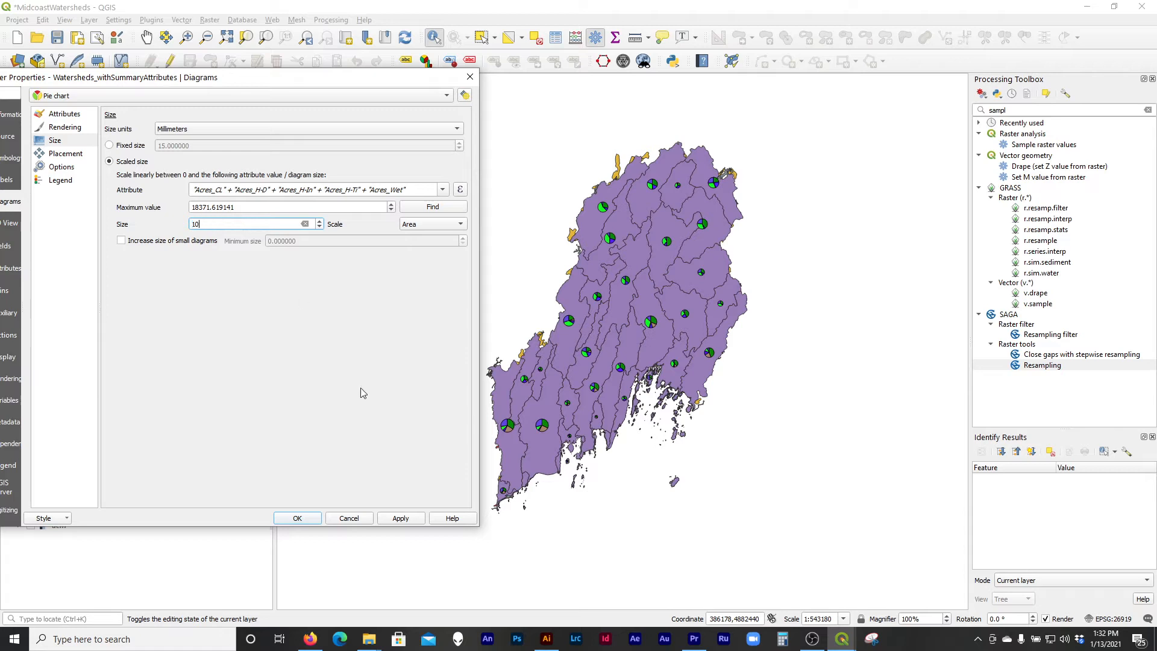
click(418, 521)
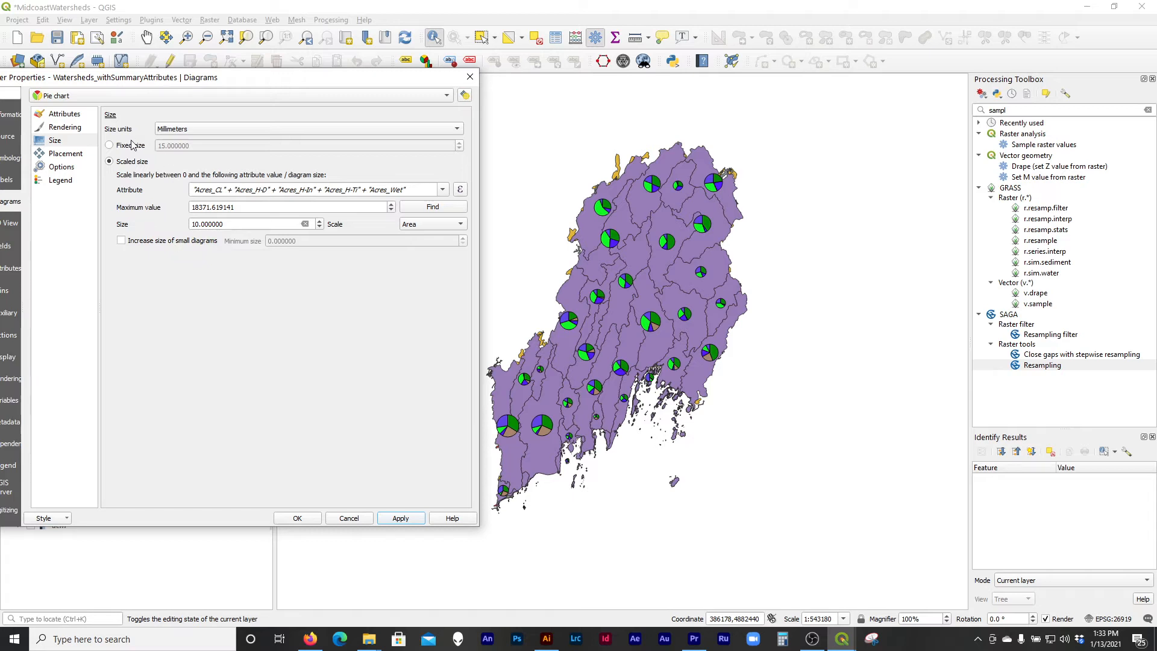
- Try the Around Centroid placement for the pie charts, and return the placement to Over Centroid
click(80, 157)
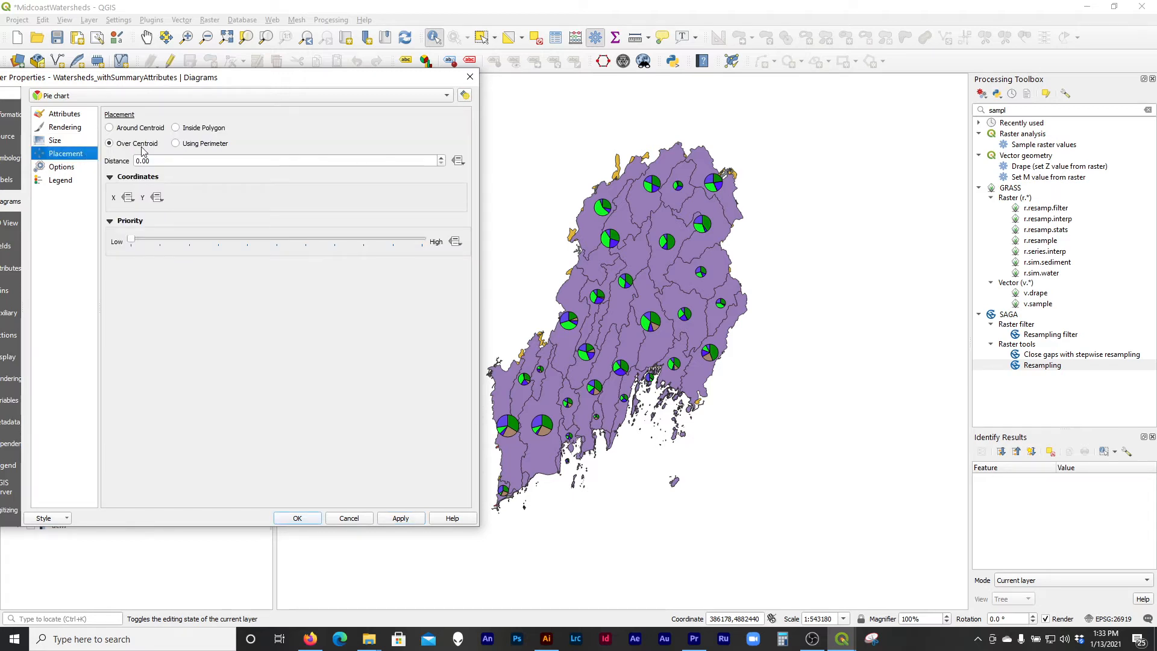
click(110, 128)
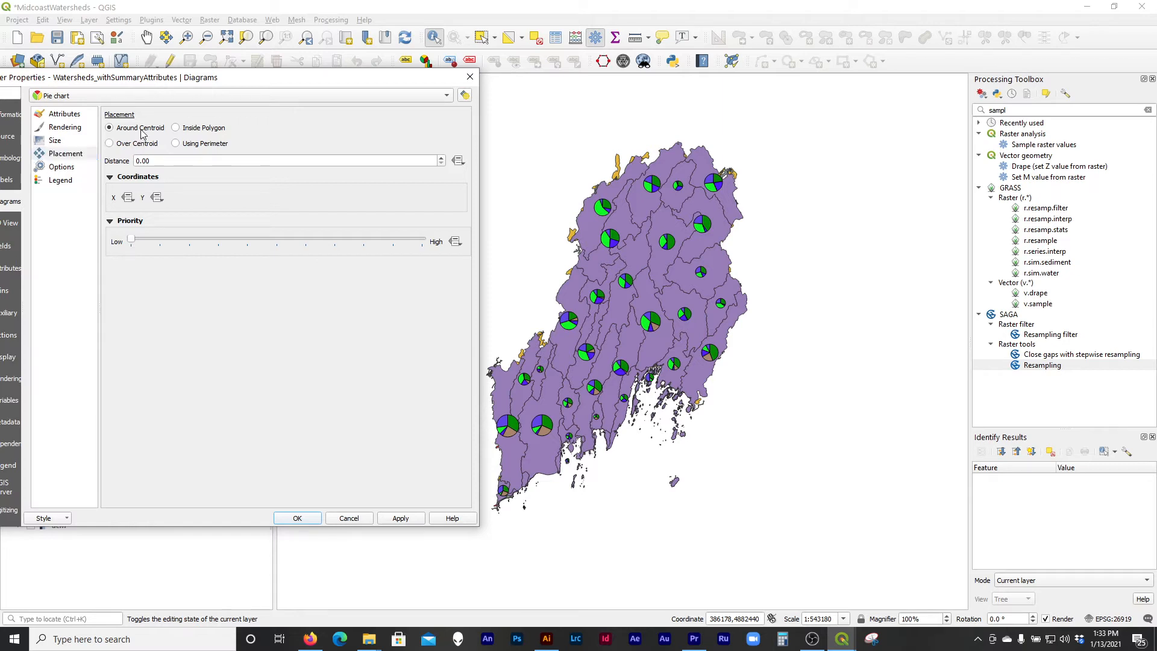
click(402, 520)
click(135, 144)
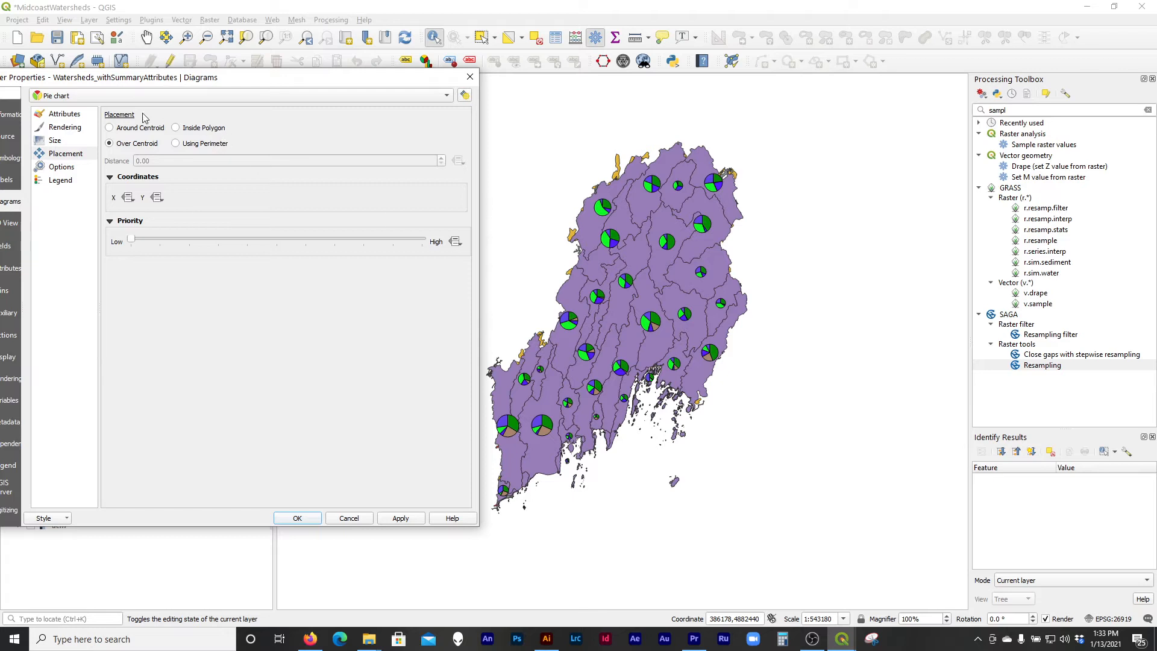
- Review the diagram's size, rendering and assigned attributes, and accept the layer properties
click(63, 144)
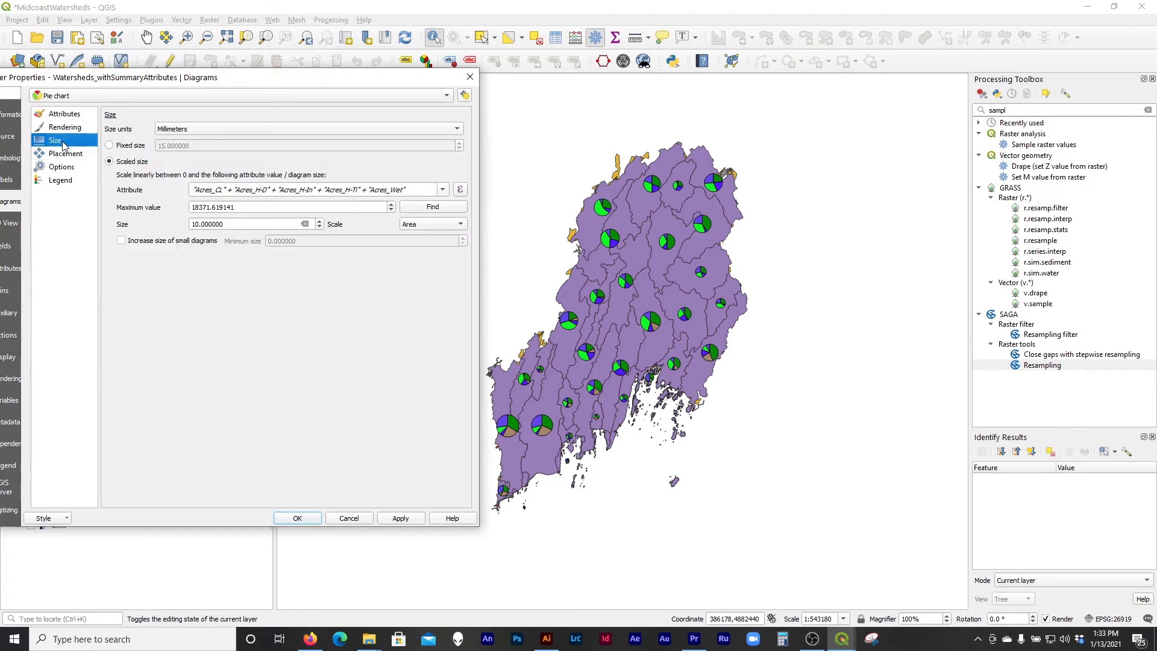
click(68, 128)
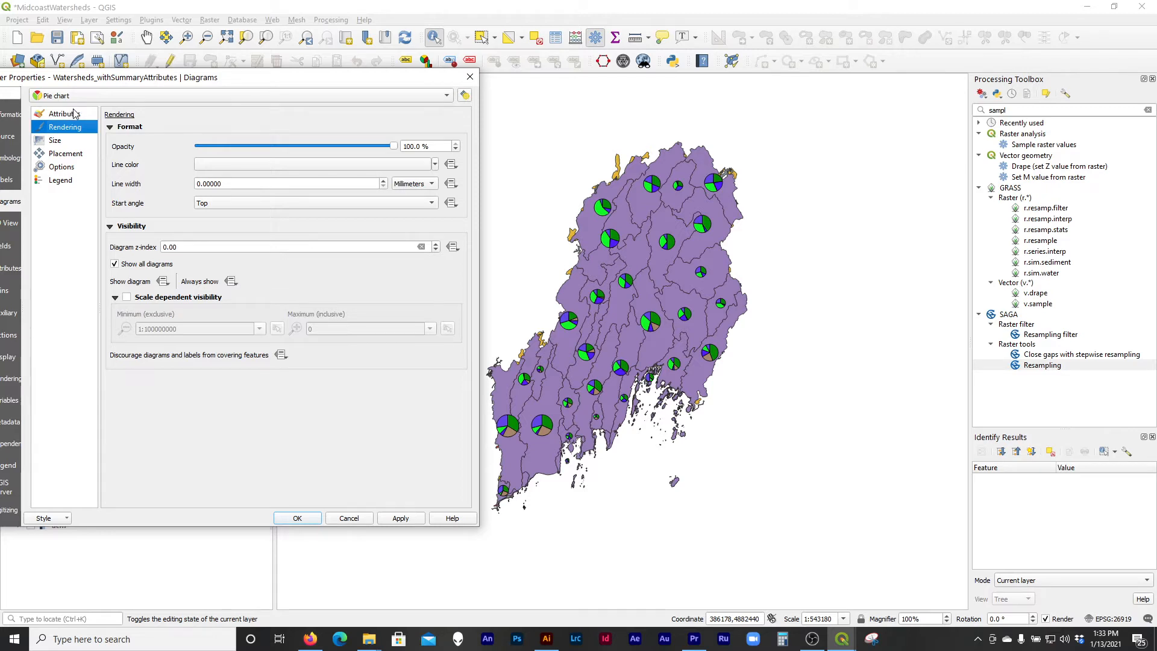
click(74, 115)
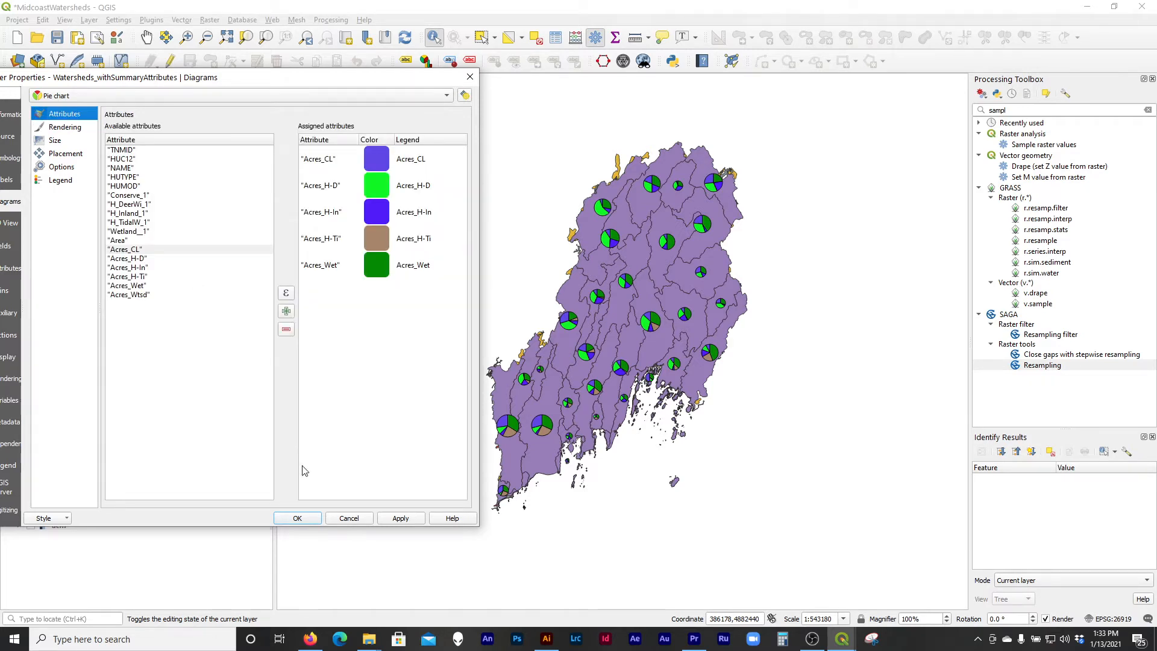
click(312, 519)
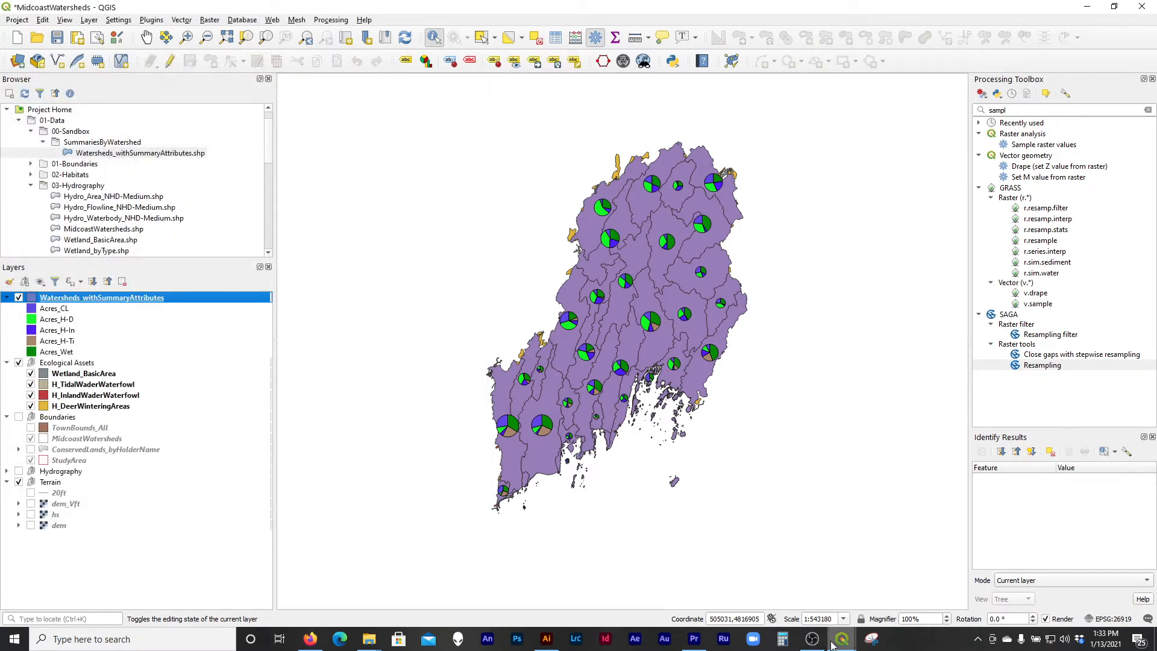
- Inspect the pie charts across the map in the ANSI A, Portrait layout, and return to the main project window
mouse_move(842, 639)
click(931, 603)
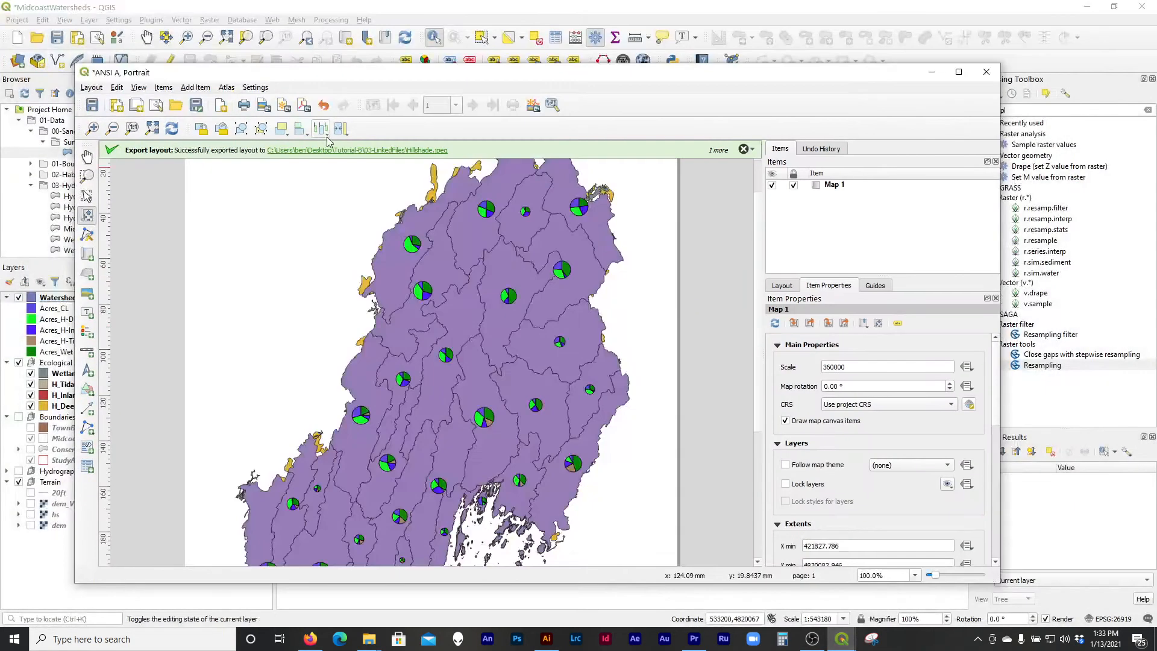
click(87, 156)
scroll(316, 240, down, 3)
scroll(316, 240, up, 2)
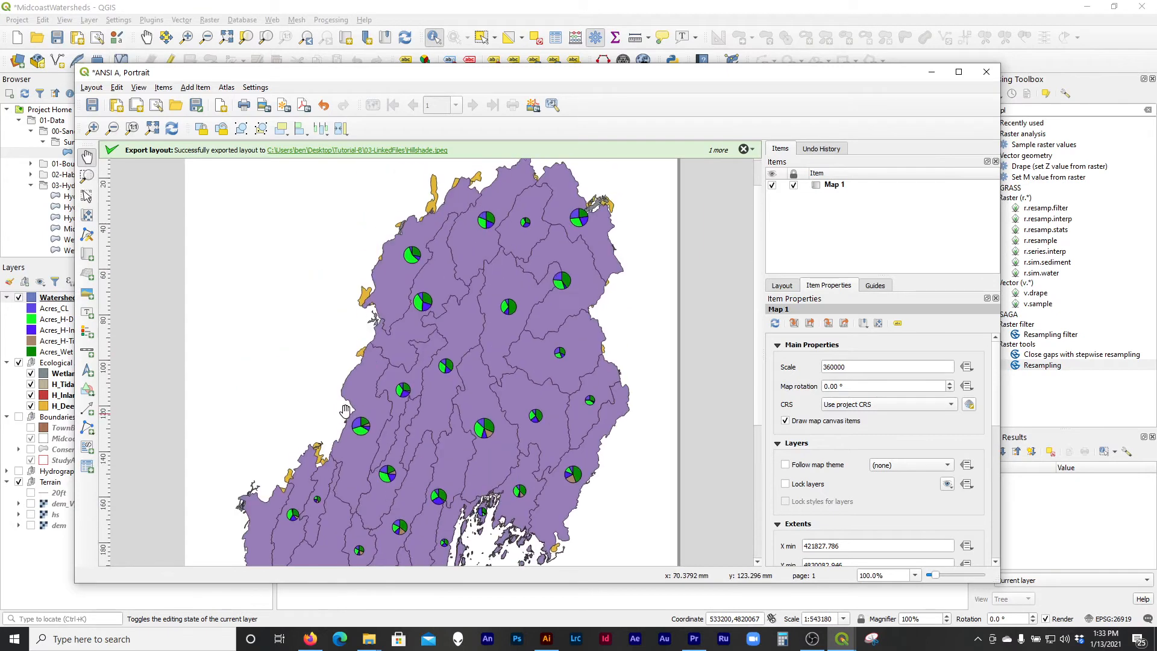
drag(335, 306, 329, 255)
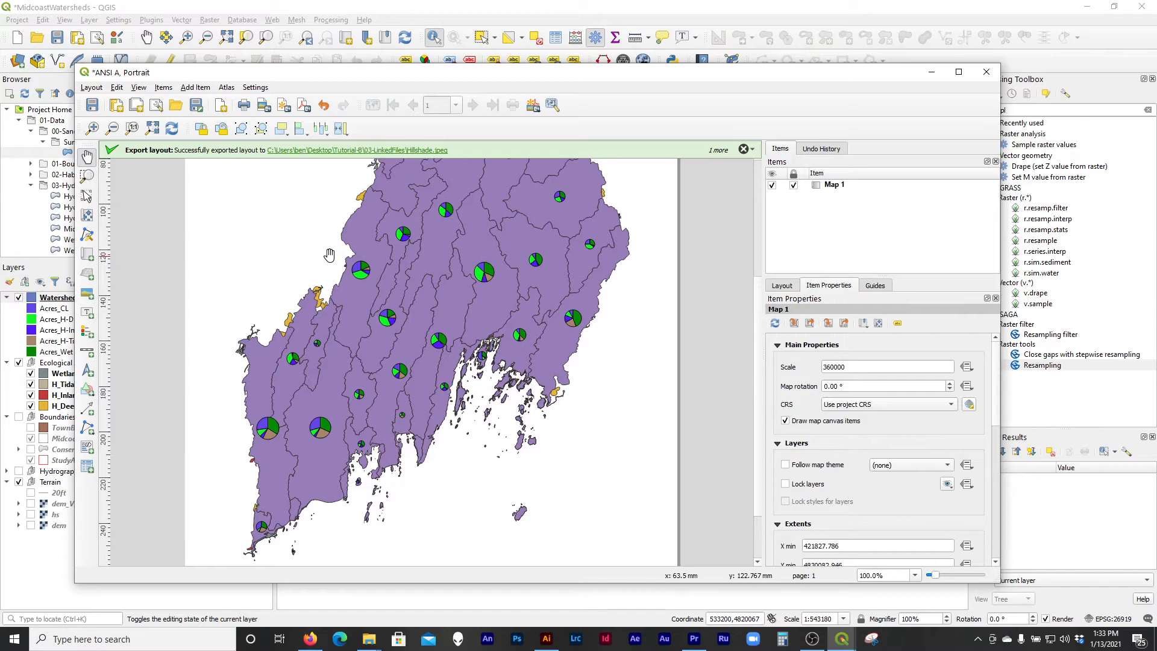
scroll(337, 253, up, 3)
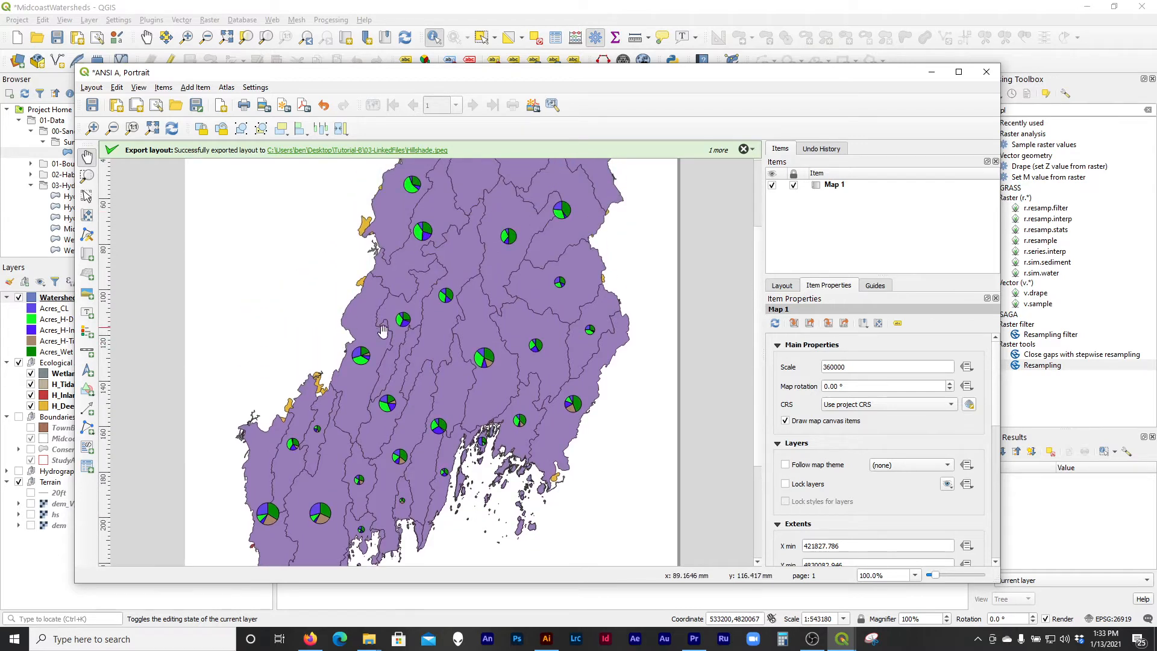
click(931, 72)
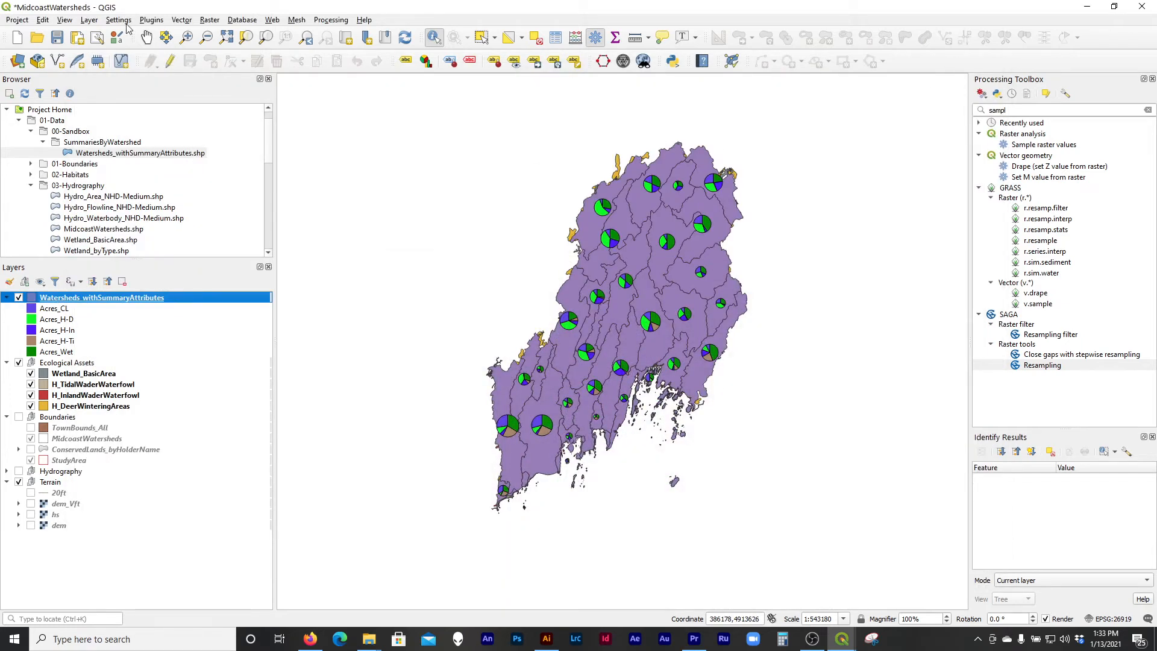
- Reopen the diagram settings of the Watersheds_withSummaryAttributes layer, set the scaled pie chart size to 15 millimeters and apply it
double_click(88, 300)
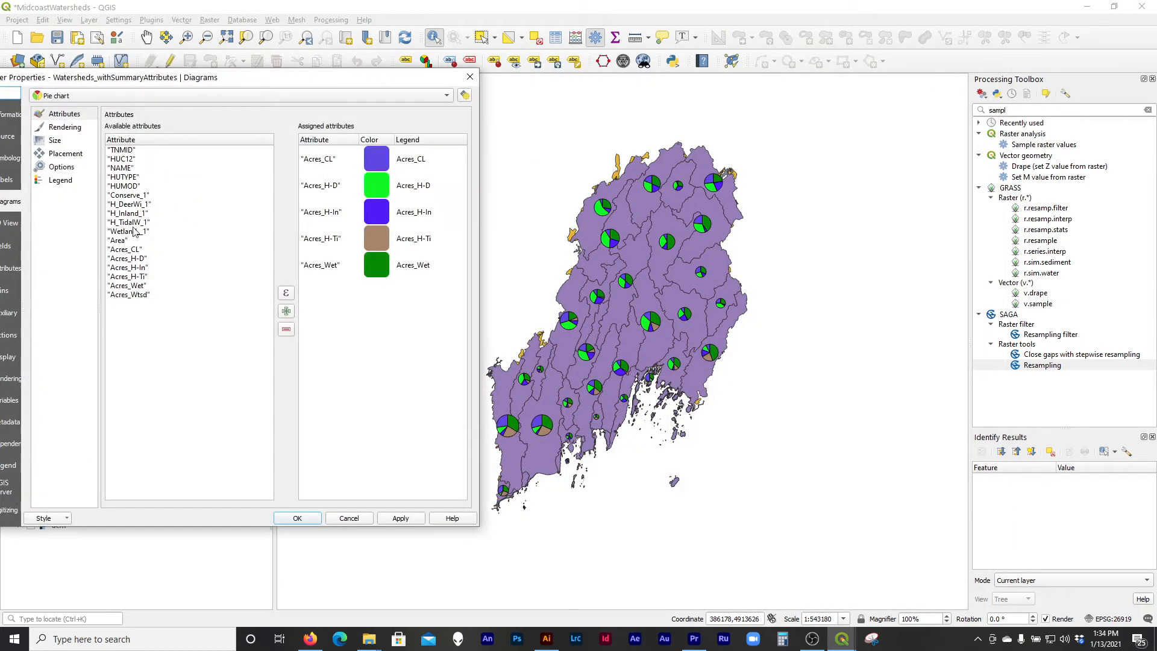
click(69, 141)
drag(238, 224, 99, 216)
text(15)
click(414, 519)
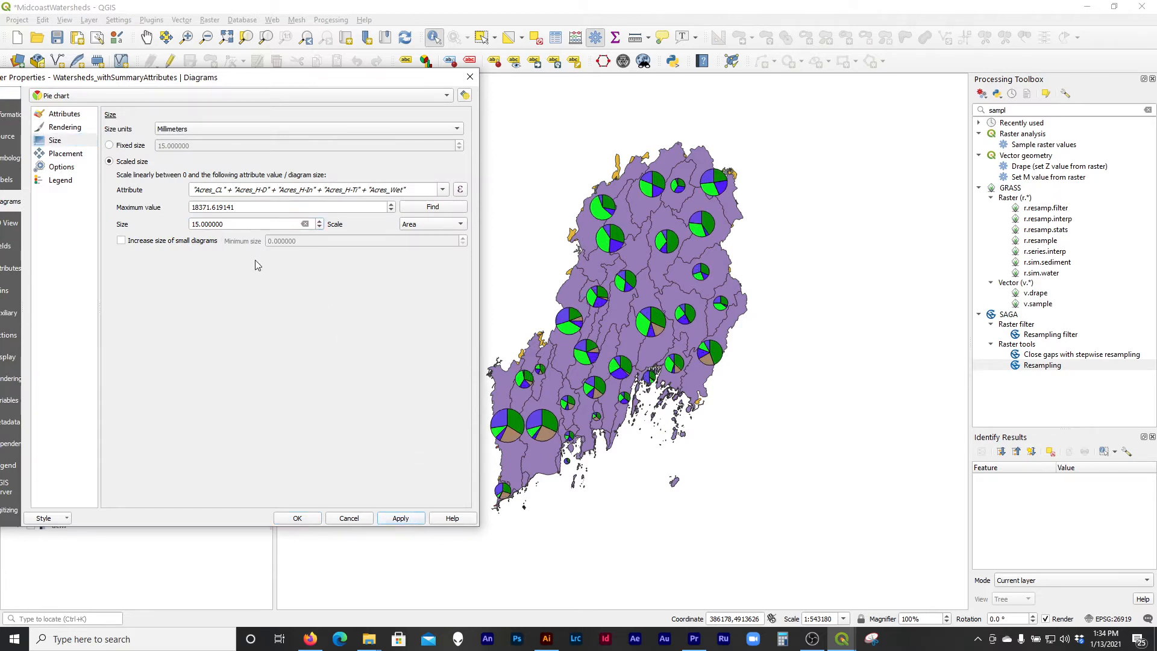
- Set the scaled pie chart size to 20 millimeters, apply it and accept the layer properties
drag(244, 222, 163, 215)
text(20)
click(418, 519)
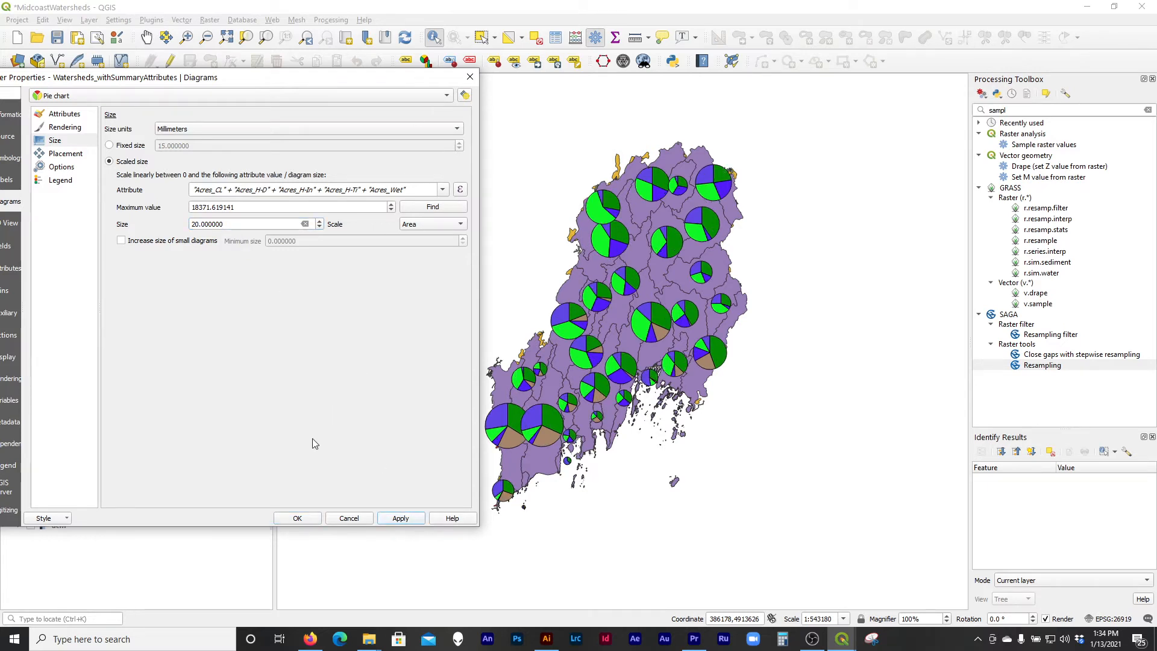
click(305, 517)
- Refresh the ANSI A, Portrait layout, inspect the resized pie charts, and return to the main project window
mouse_move(840, 640)
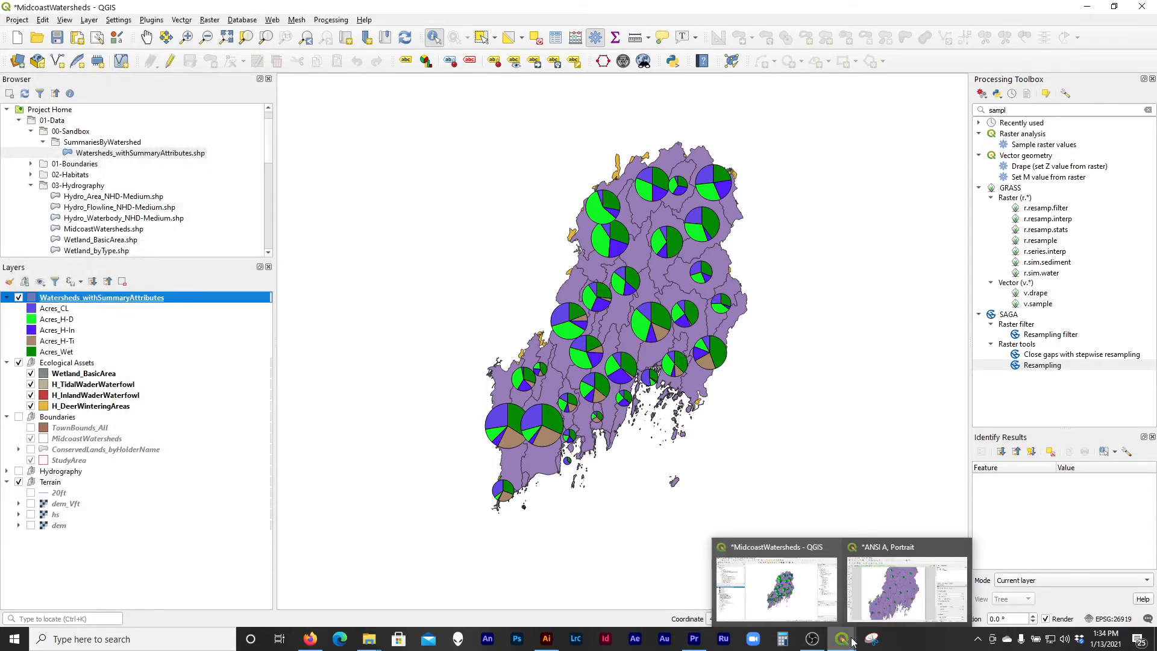
click(909, 589)
click(172, 129)
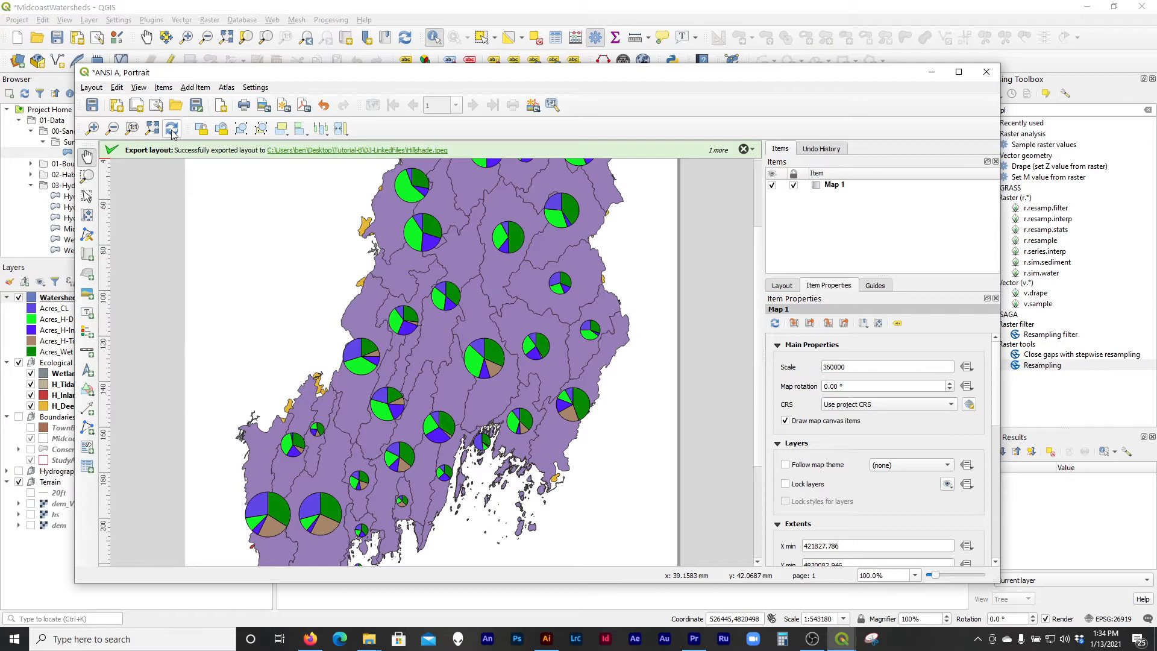
drag(605, 445, 588, 348)
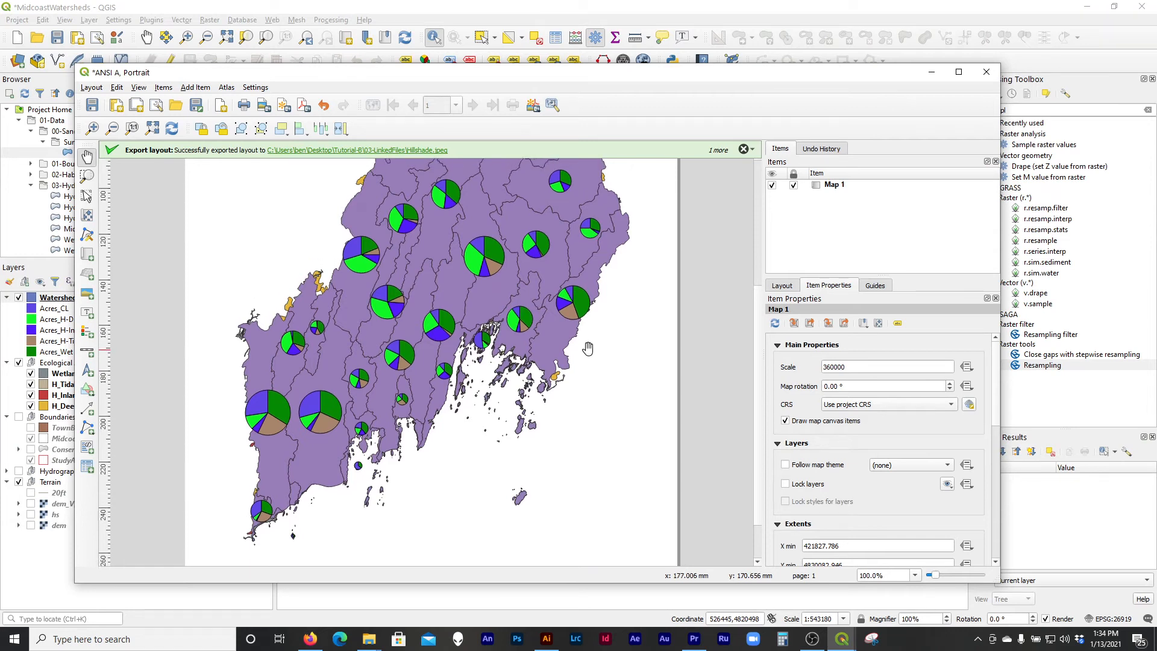
click(932, 73)
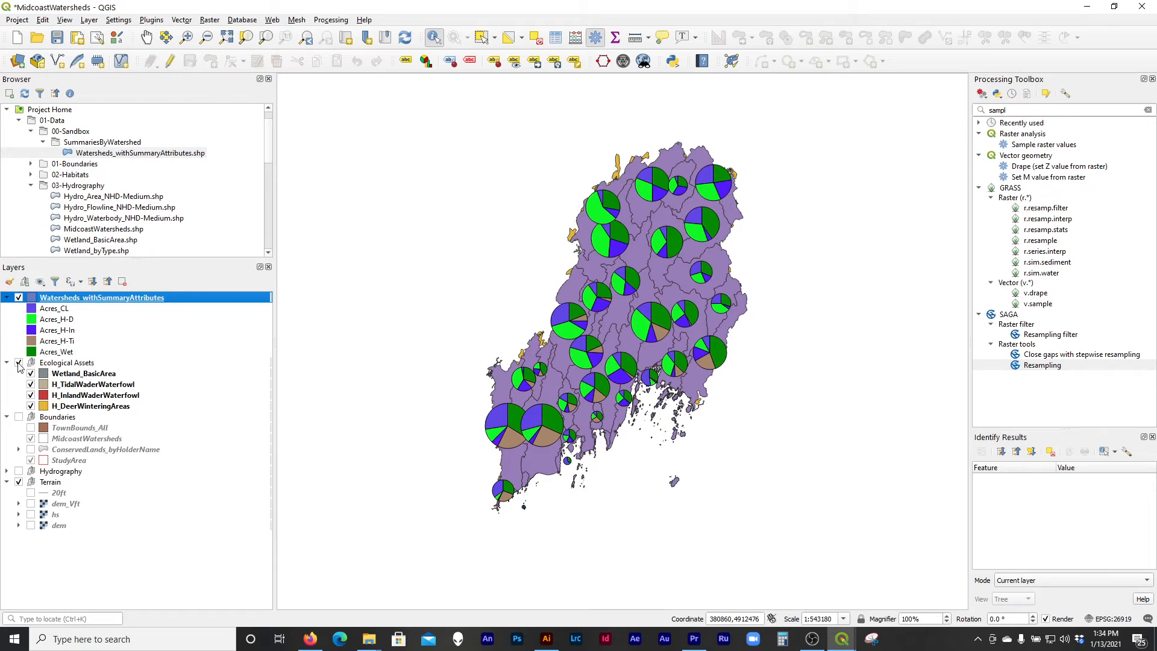
- Hide the Ecological Assets layer group and refresh the ANSI A, Portrait layout
click(19, 363)
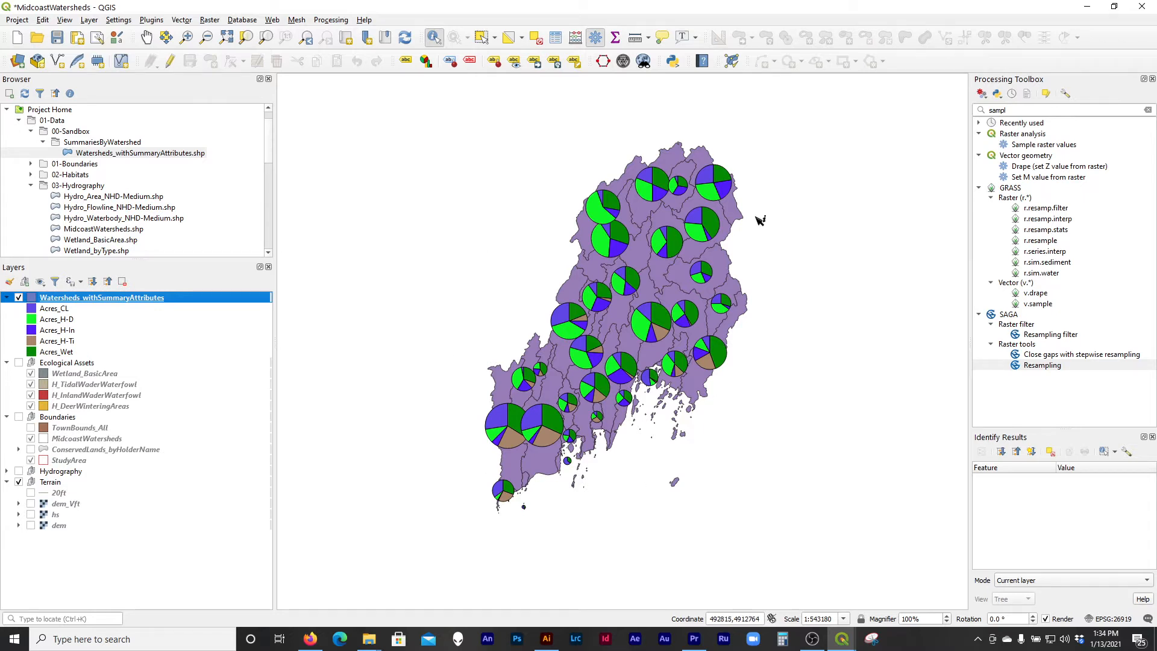
click(16, 22)
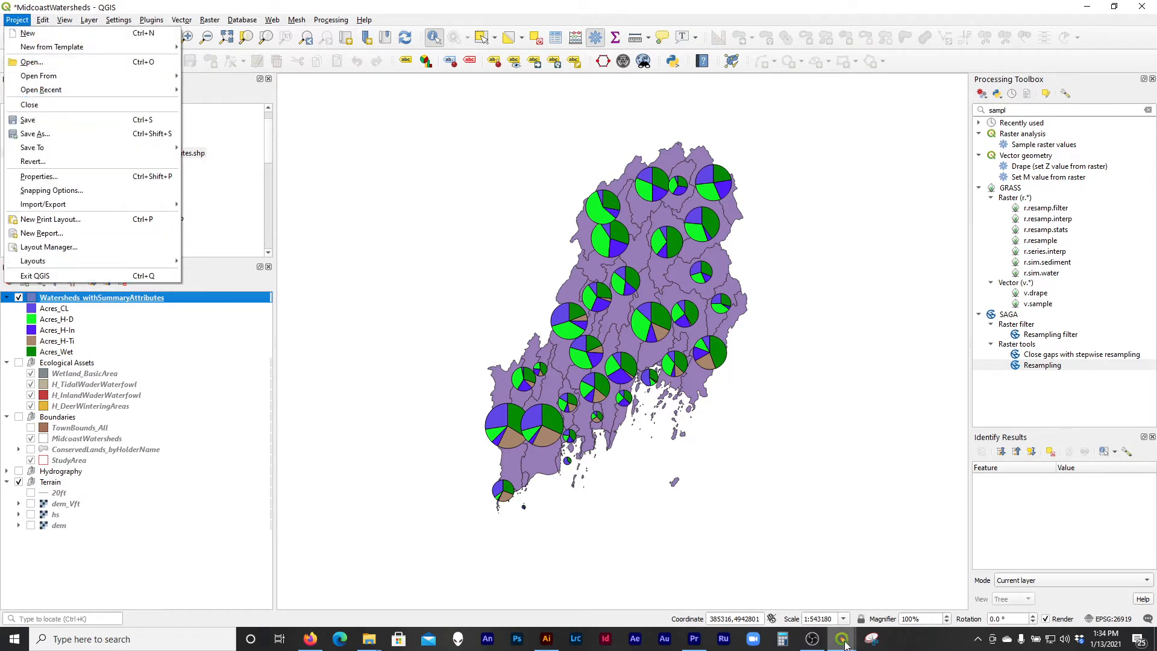
mouse_move(845, 643)
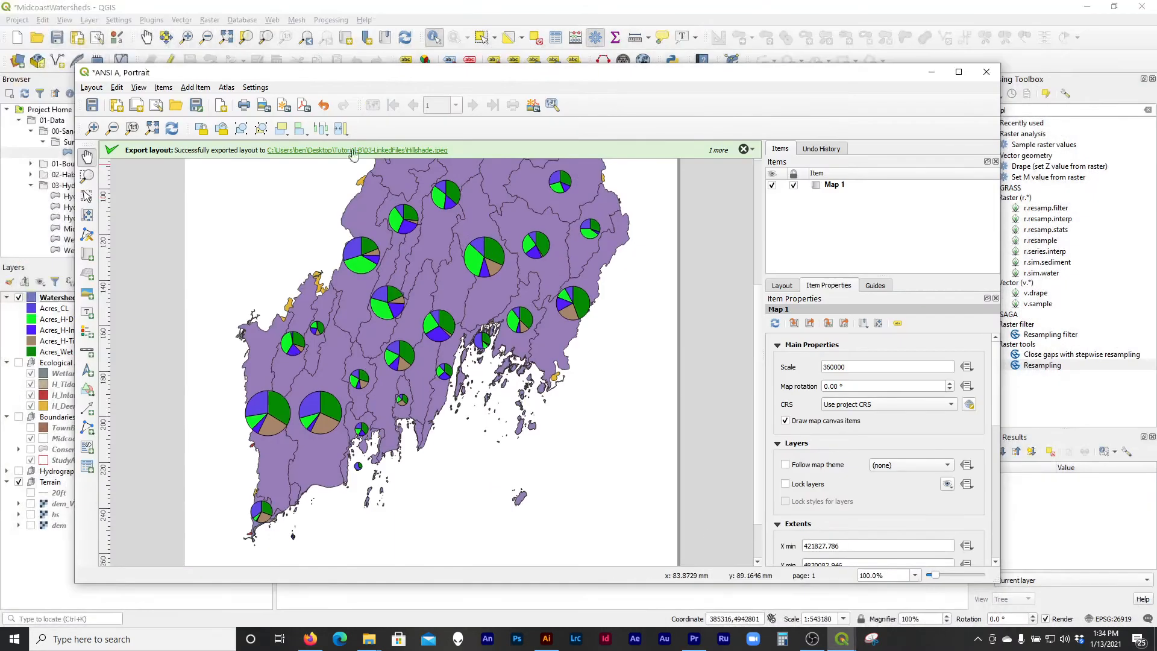
click(904, 593)
click(171, 128)
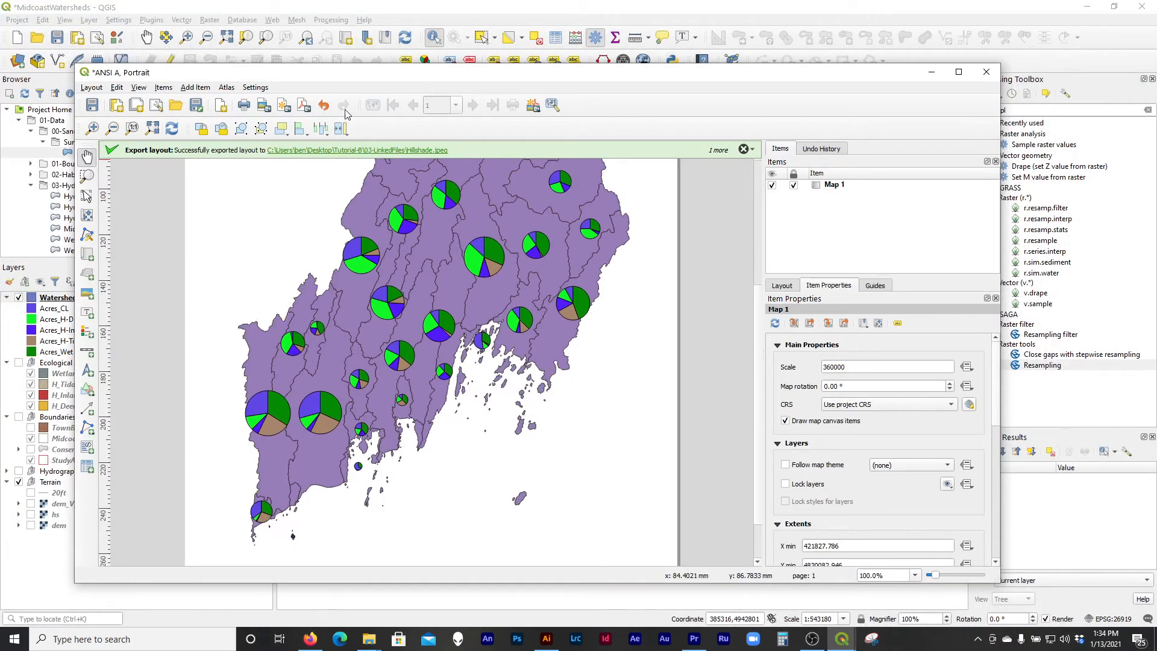
- Start an SVG export of the layout into Tutorial-B's 03-LinkedFiles folder with the file name ProportionalPieSymbols
click(284, 112)
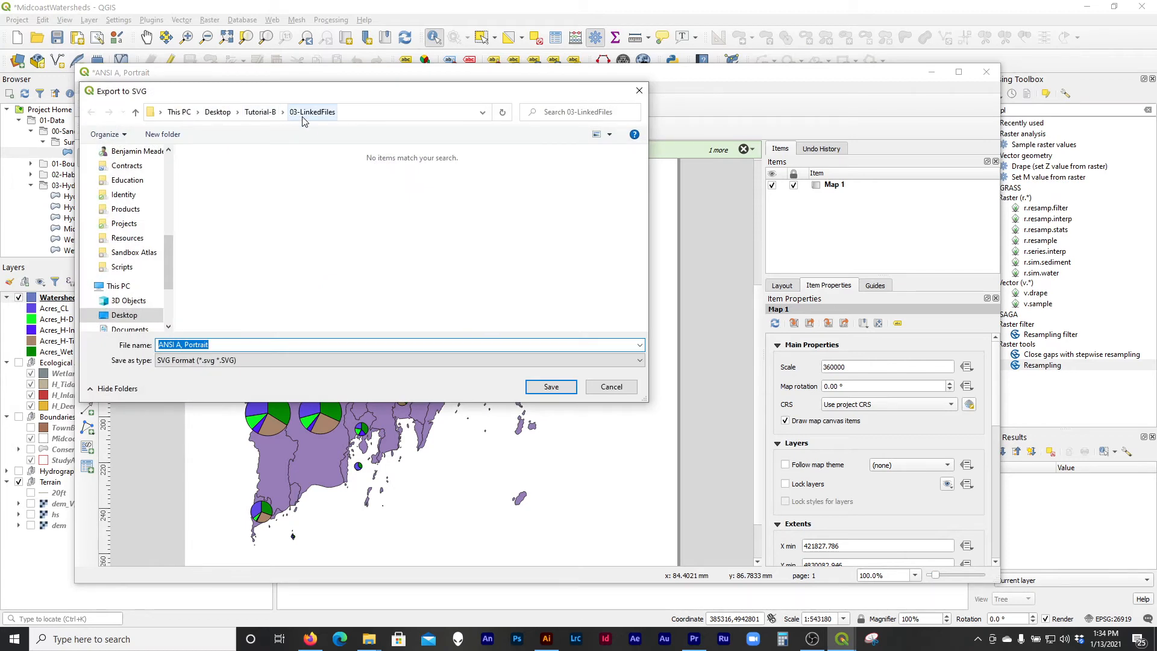
click(261, 112)
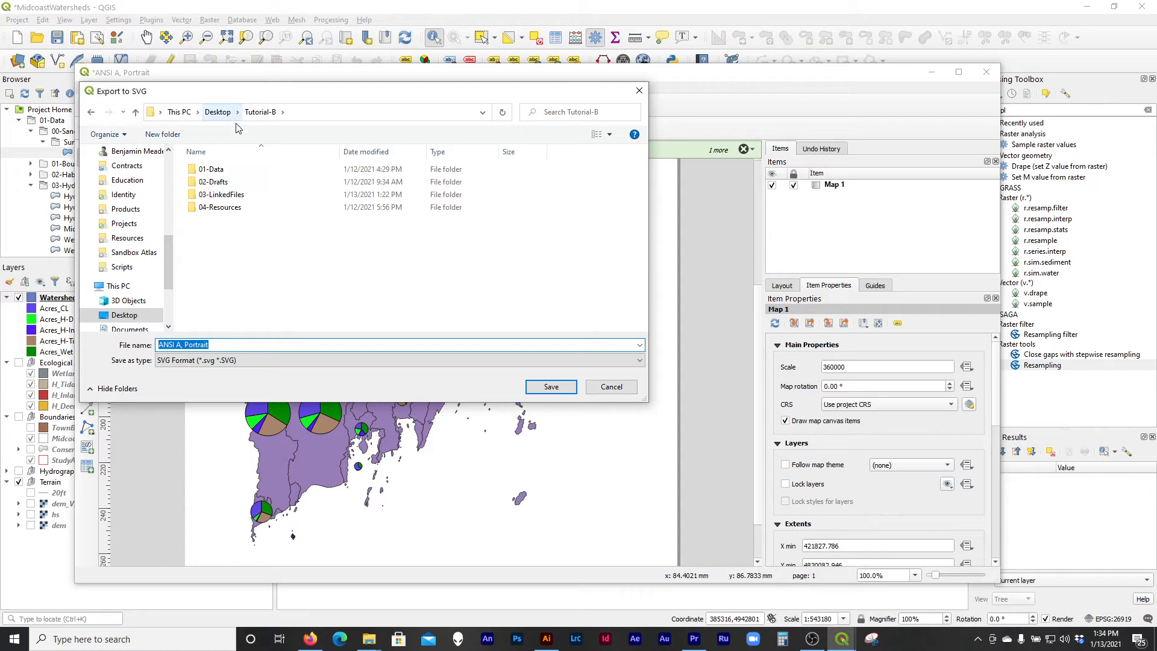
double_click(244, 195)
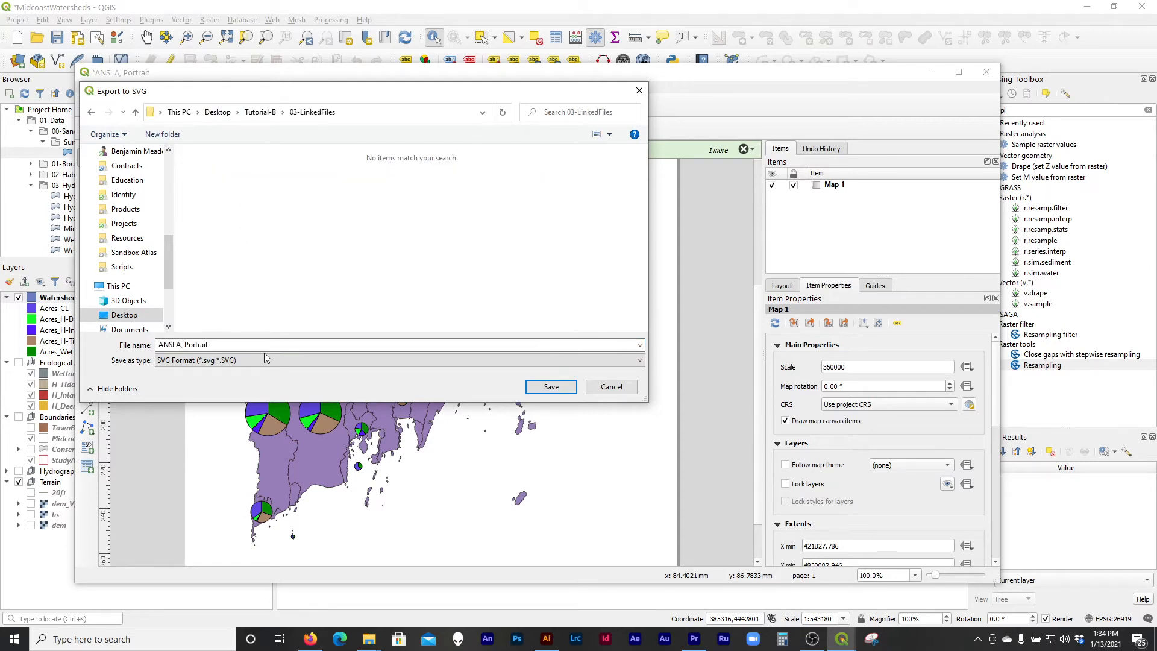
text(ProportionalPieSymbols)
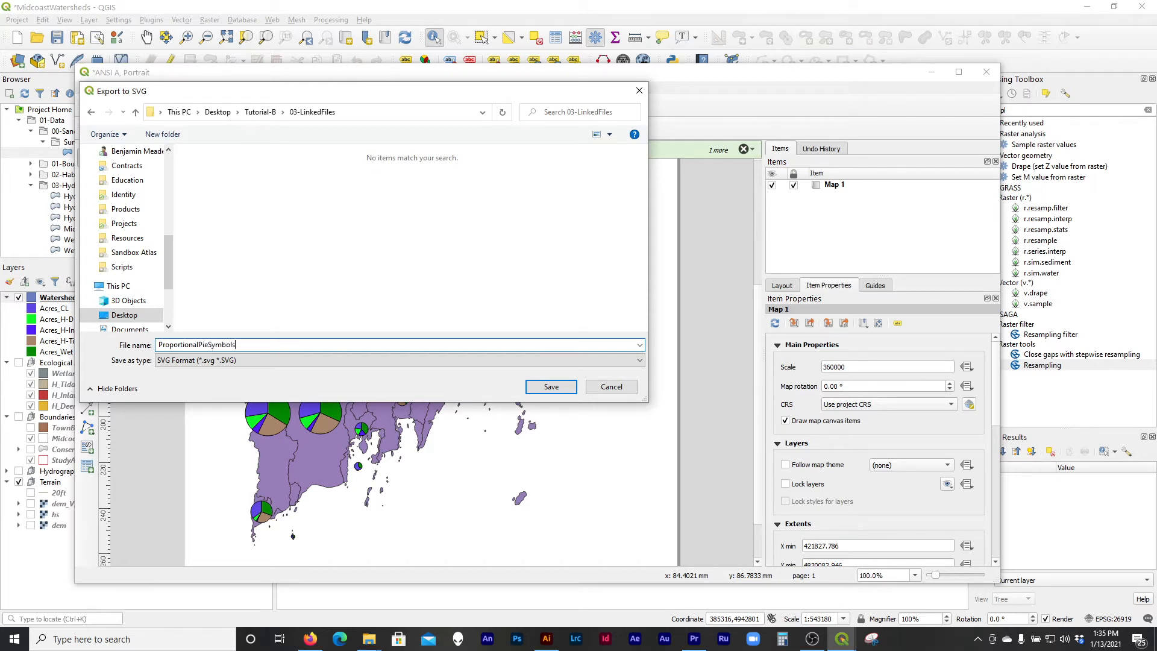
- Change the SVG export's file name to ProportionalPieCharts and save it to proceed to the export options
double_click(266, 348)
key(shift+Right)
key(shift+Right)
key(shift+Right)
key(shift+Right)
key(shift+Right)
key(shift+Right)
key(shift+Right)
key(shift+Right)
key(shift+Right)
key(shift+Right)
text(C)
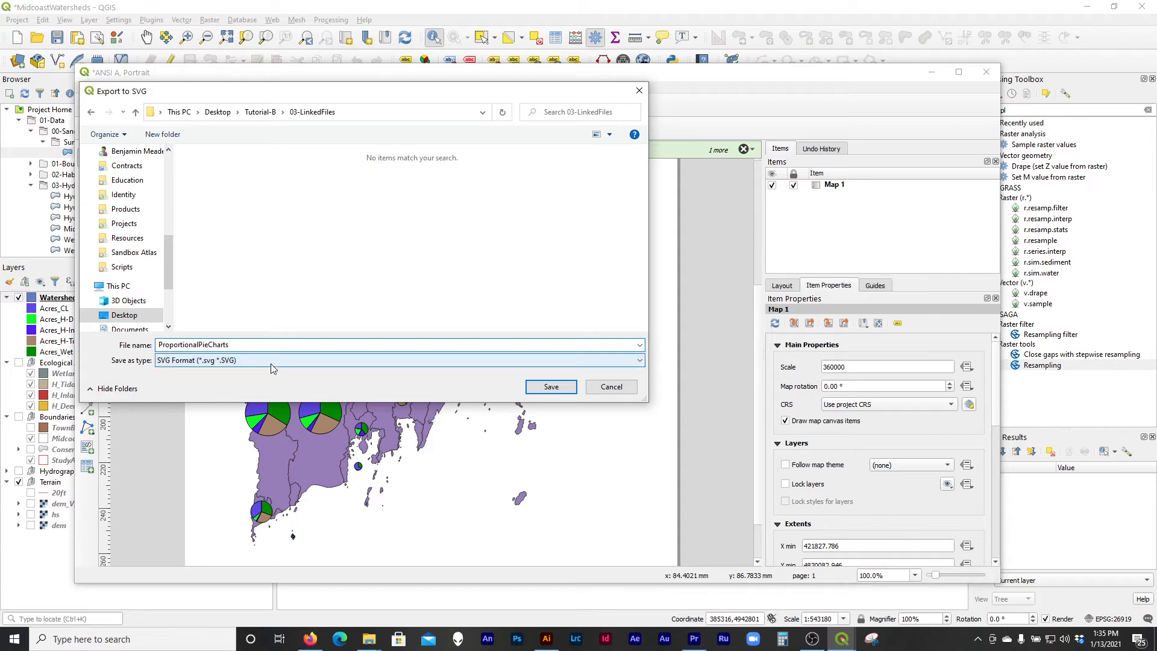
click(551, 388)
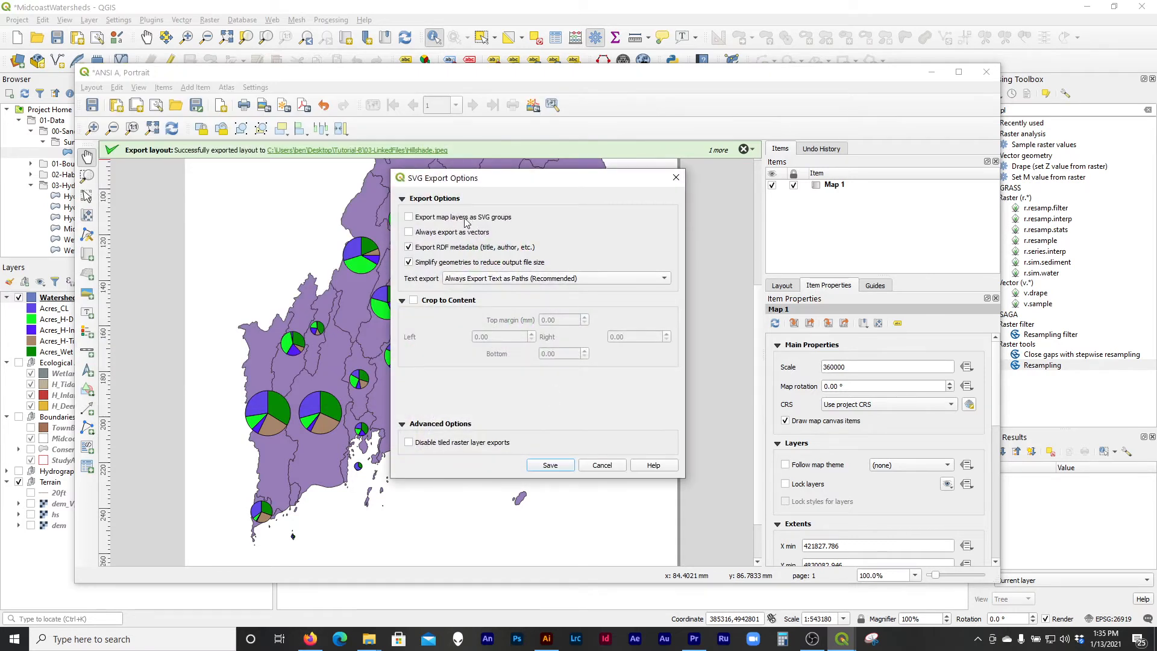
- Export the SVG always as vectors, without RDF metadata or geometry simplification, and with text exported as text objects
click(453, 234)
click(452, 247)
click(428, 263)
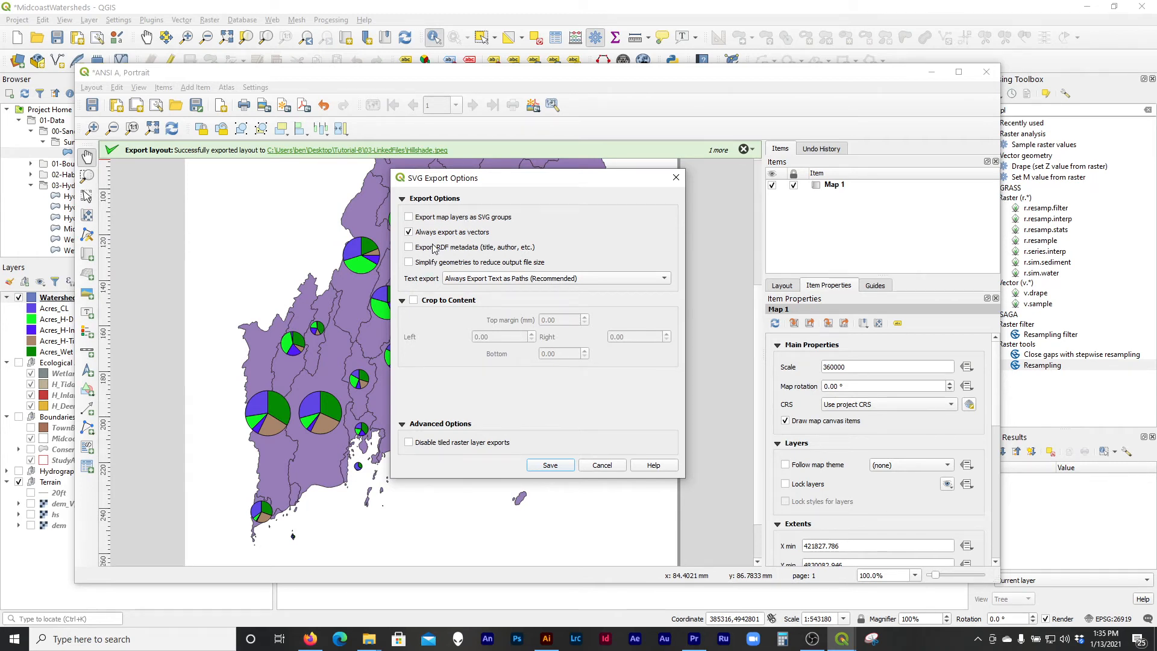
click(507, 280)
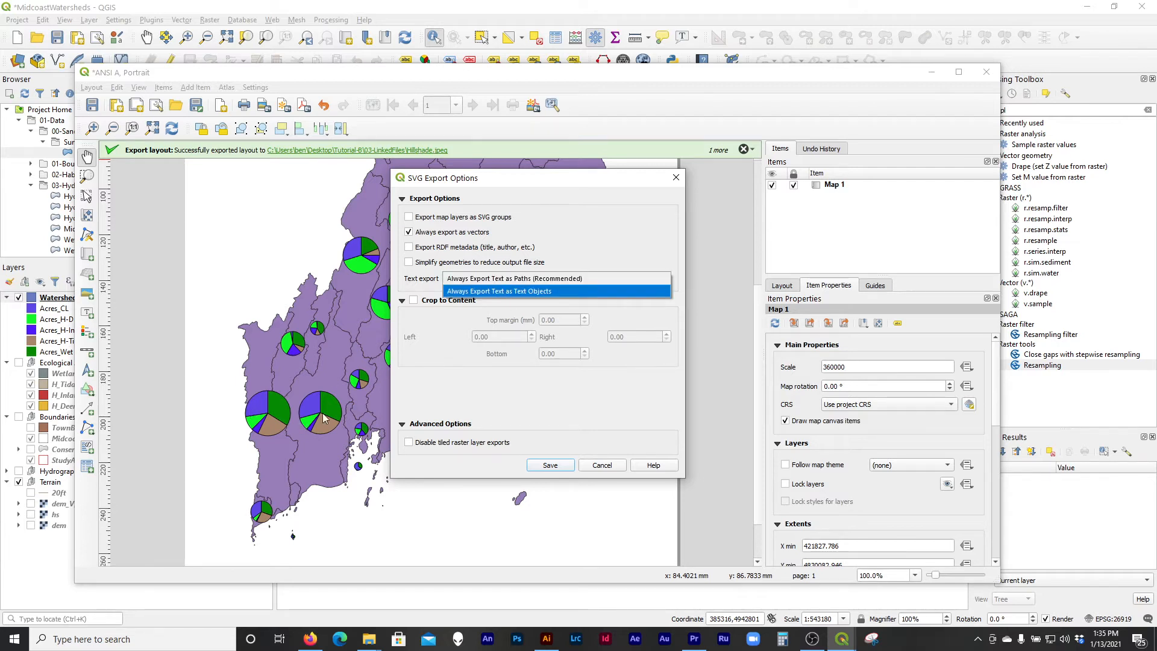
click(454, 293)
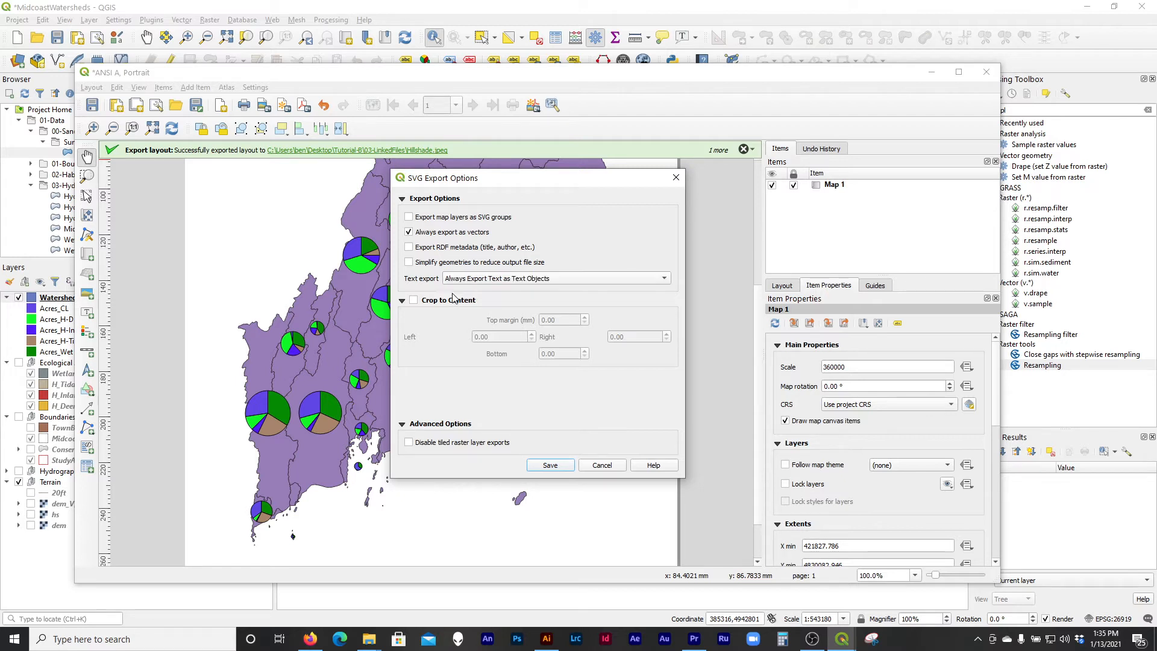
click(563, 469)
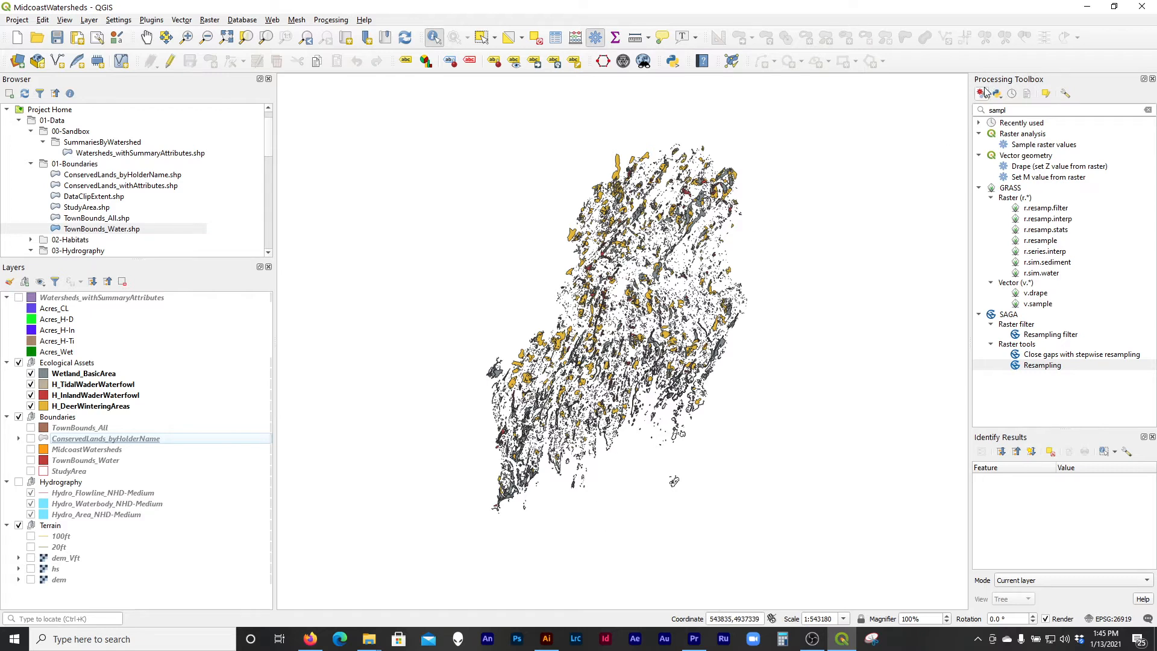
- Preview the 20ft contour layer on the map and hide it again
click(30, 546)
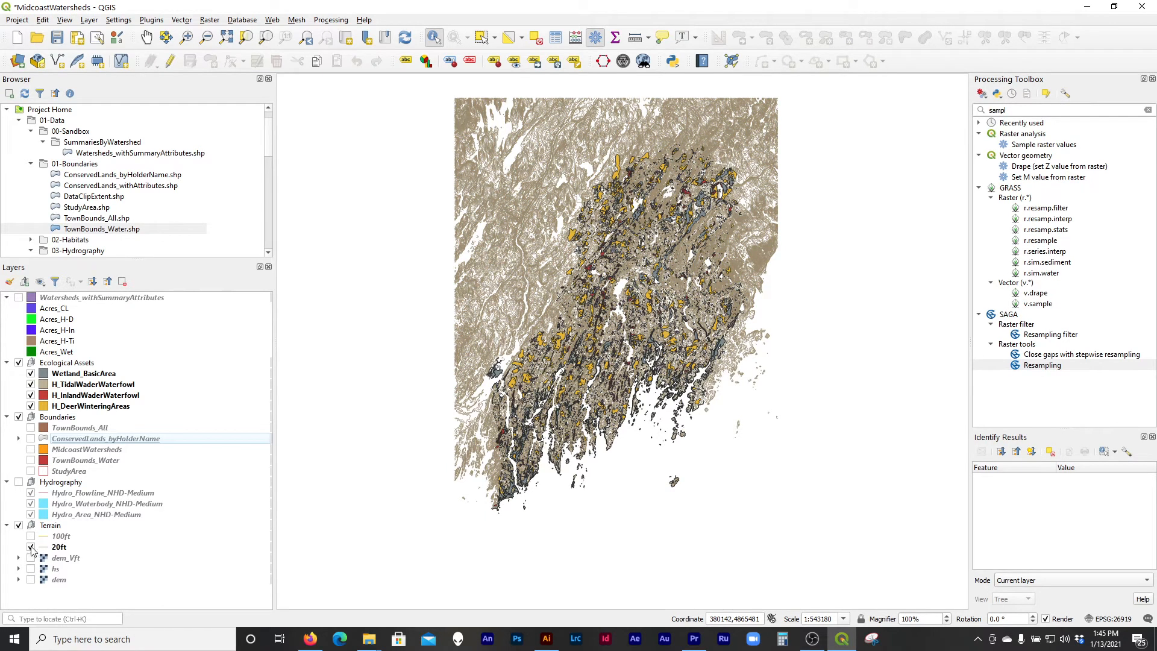
click(31, 547)
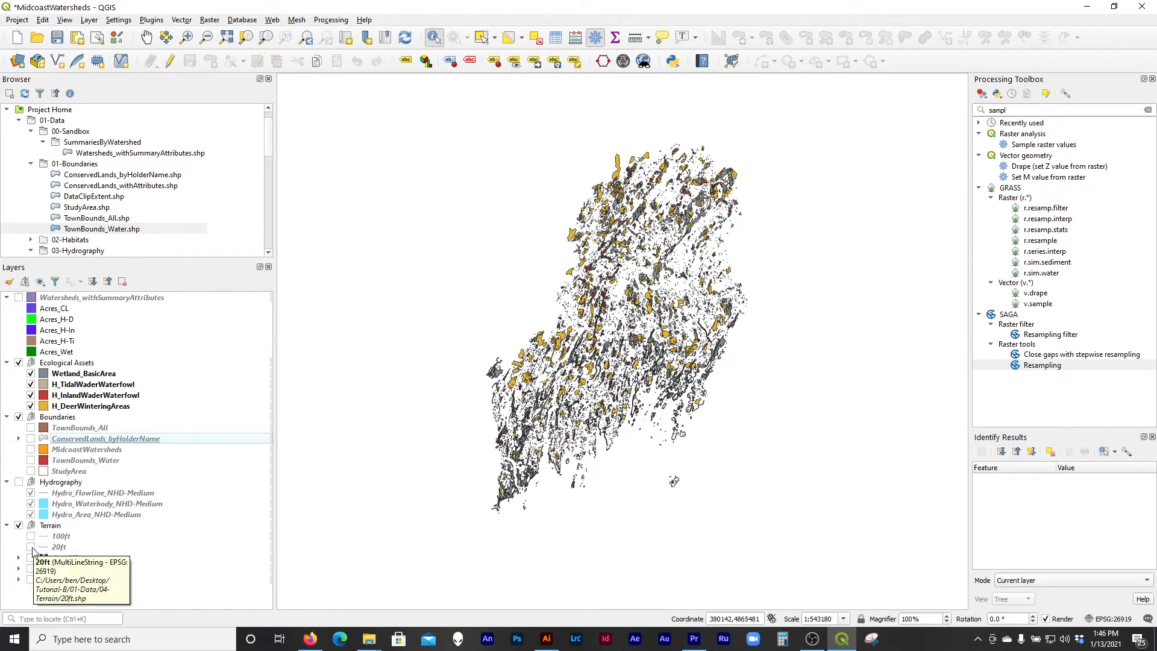
- Switch to Illustrator and place the linked Hypsometric Tint image from 03-LinkedFiles on its matching layer, aligned to the artboard's upper-left corner
click(1095, 6)
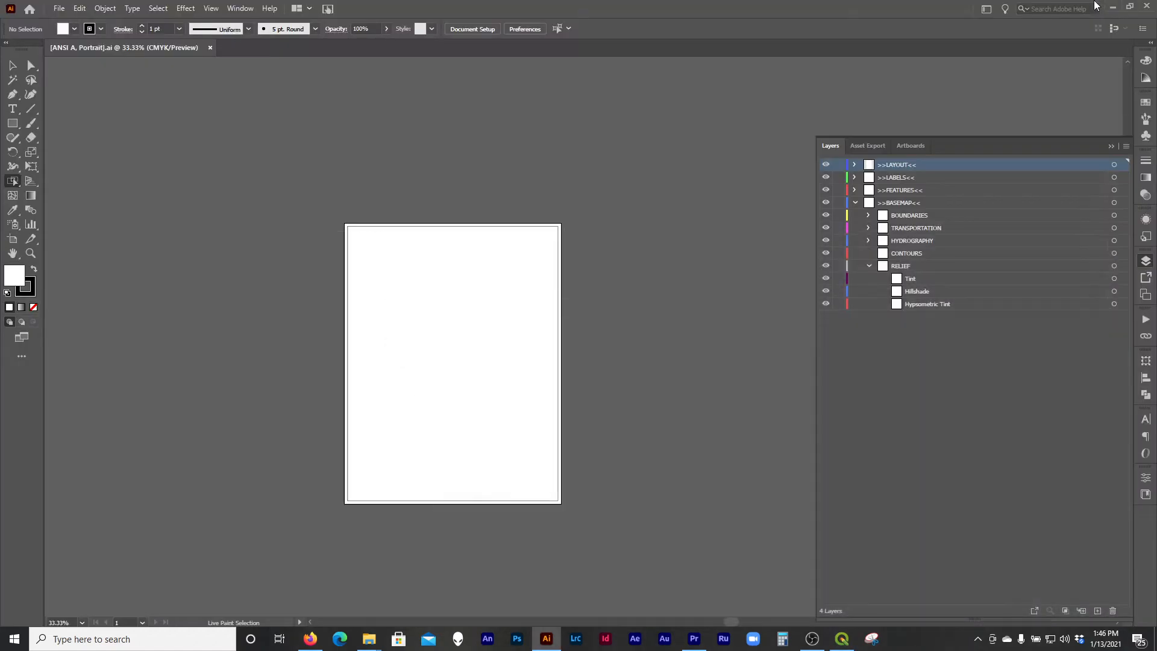
click(1011, 305)
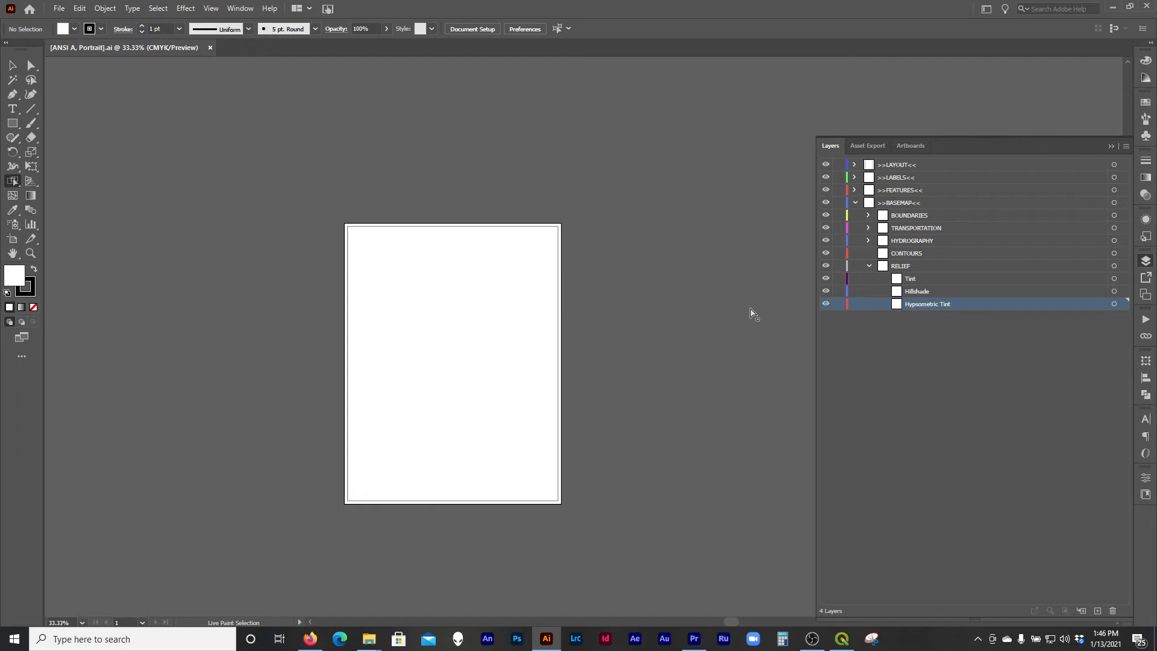
key(ctrl+shift+p)
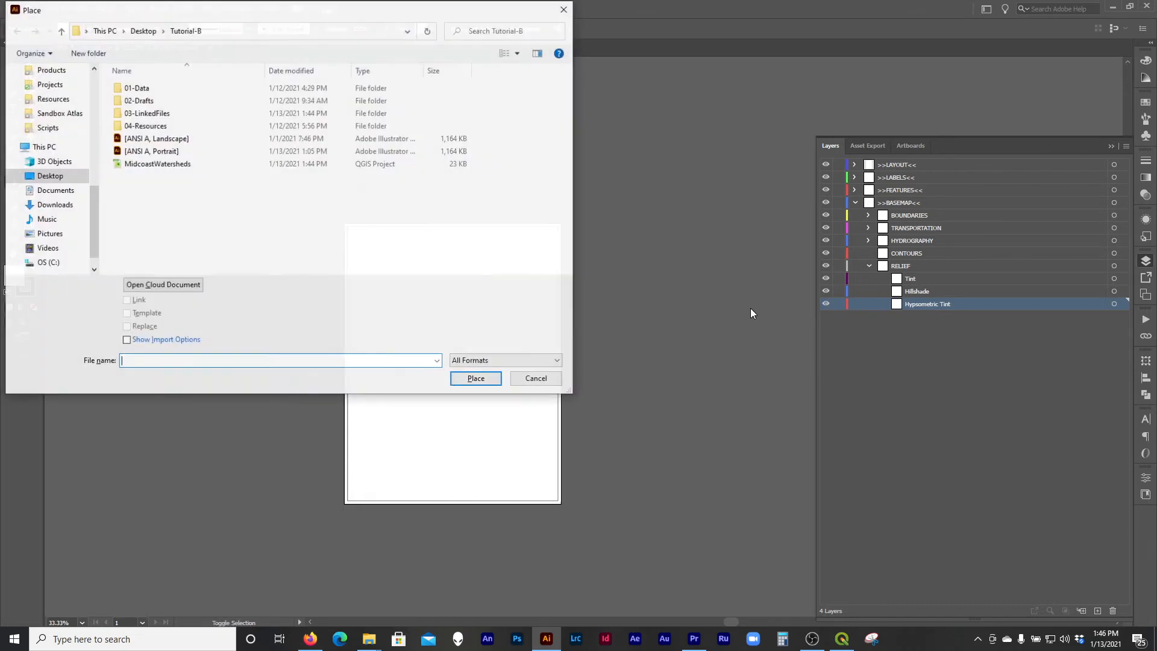
double_click(188, 114)
click(458, 106)
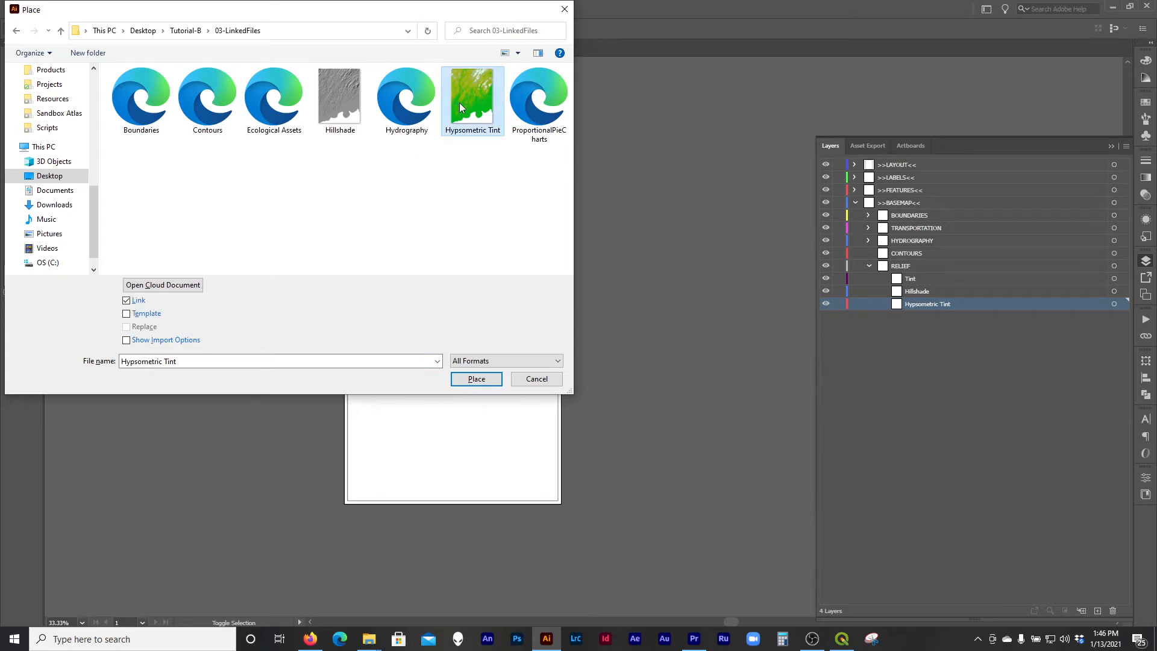
click(476, 380)
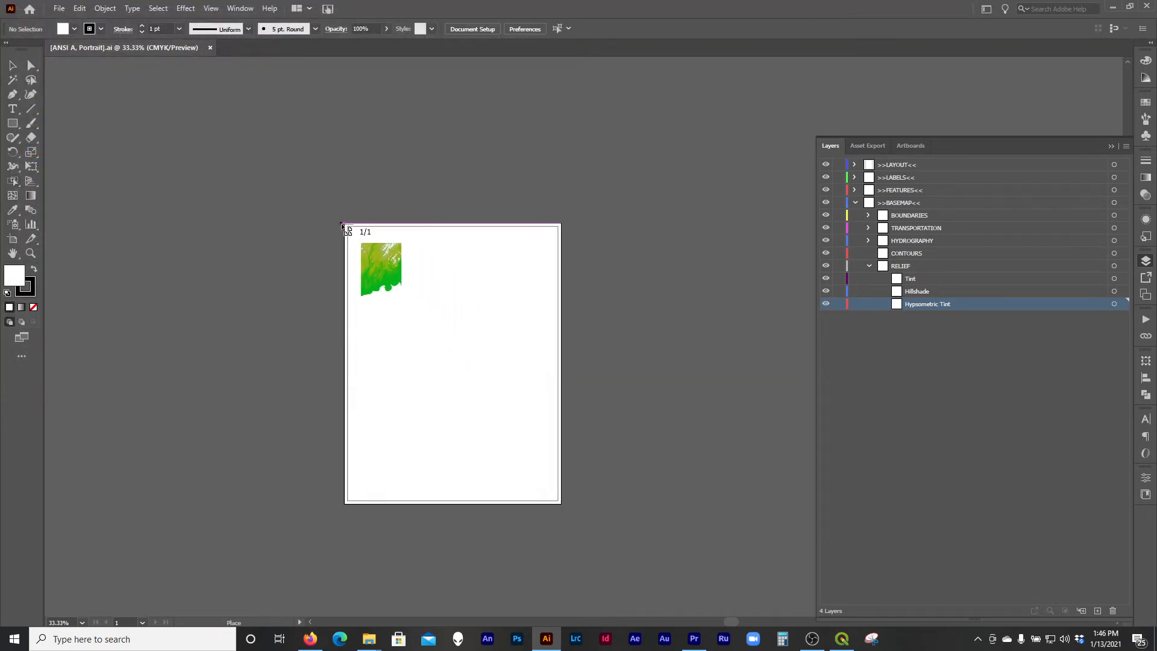
scroll(341, 223, up, 12)
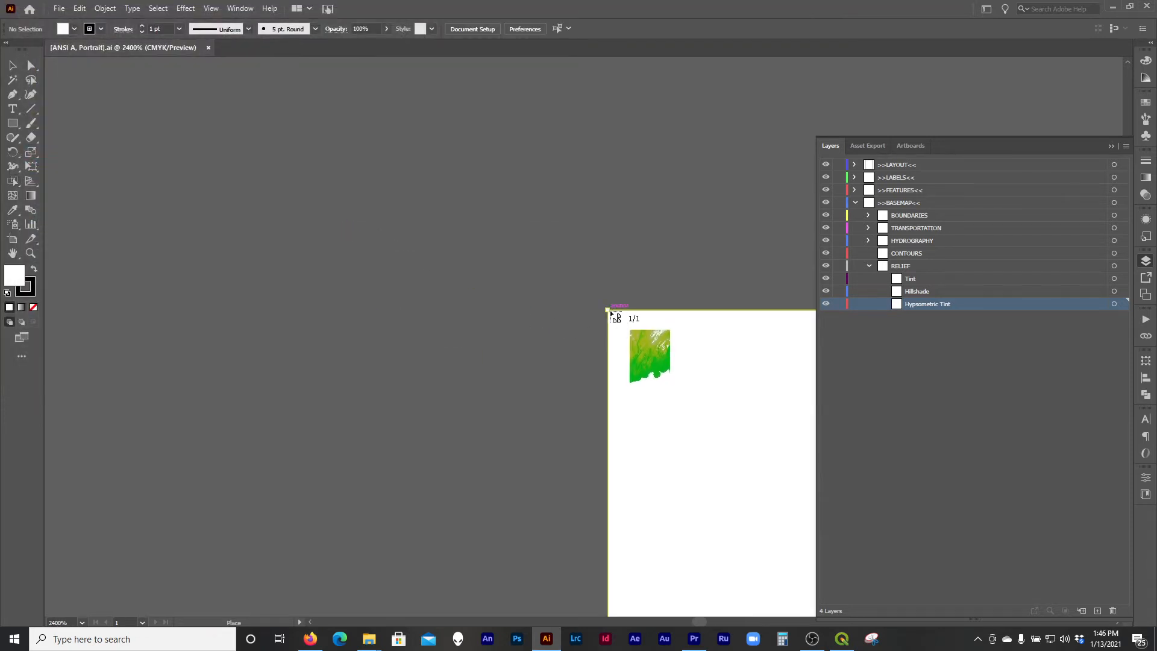
click(613, 312)
scroll(389, 235, down, 14)
scroll(386, 232, up, 4)
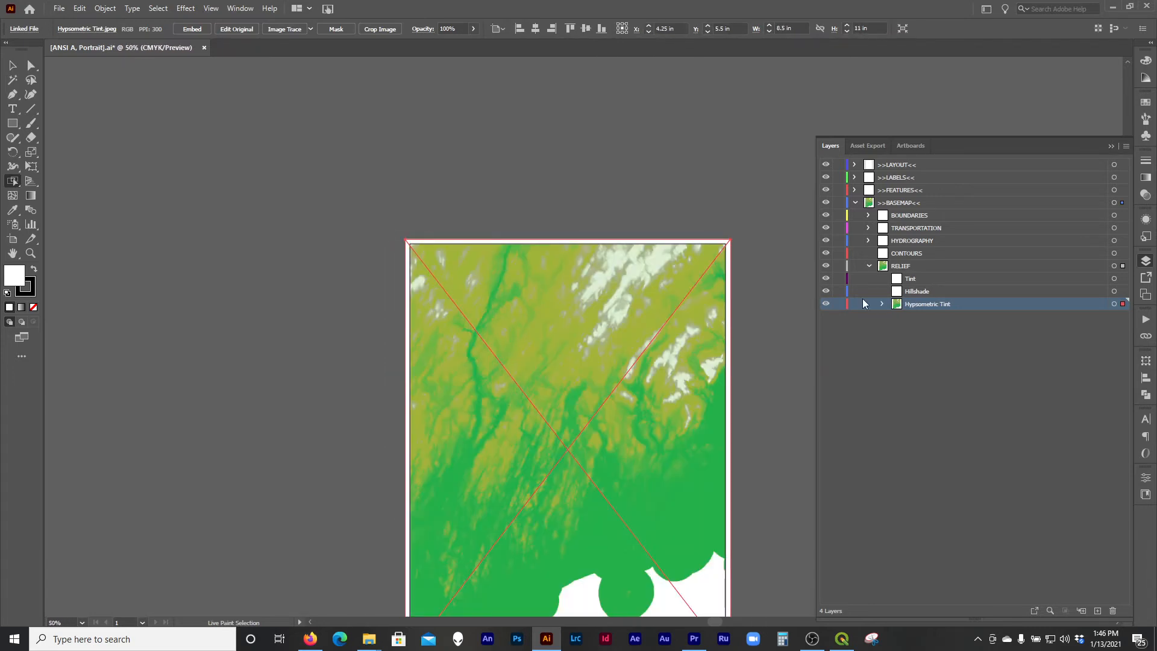
- Place the linked Hillshade image on the Hillshade layer at the artboard's upper-left corner and hide the RELIEF layer group
click(930, 293)
key(ctrl+shift+p)
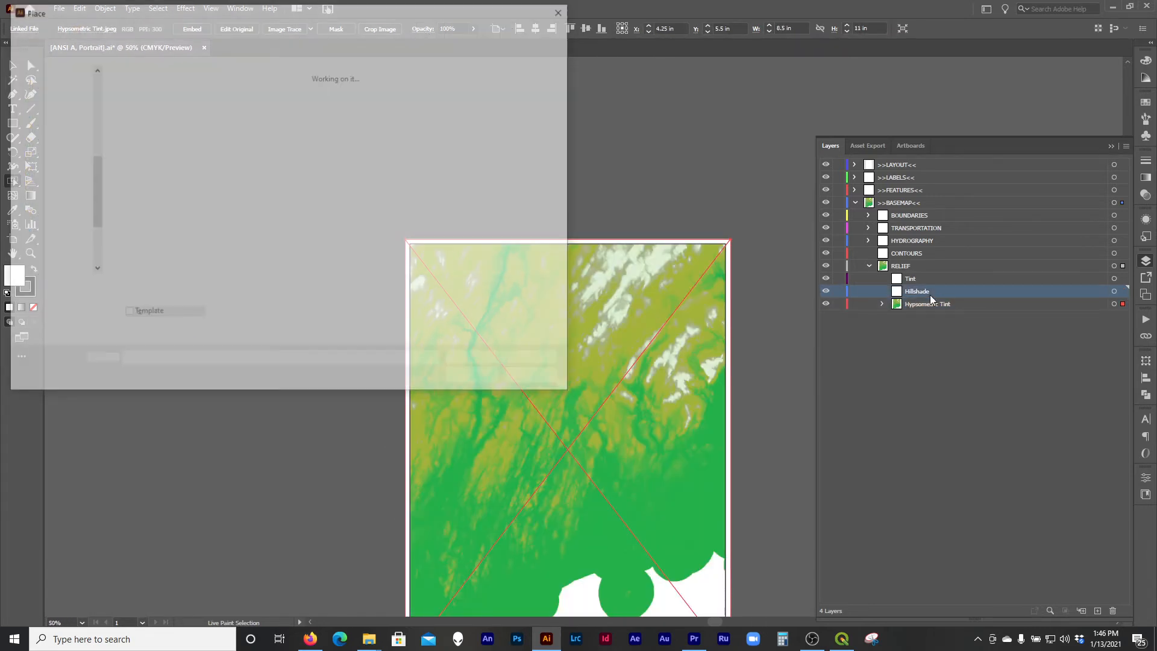
click(362, 86)
click(476, 378)
scroll(412, 245, up, 2)
scroll(411, 244, up, 6)
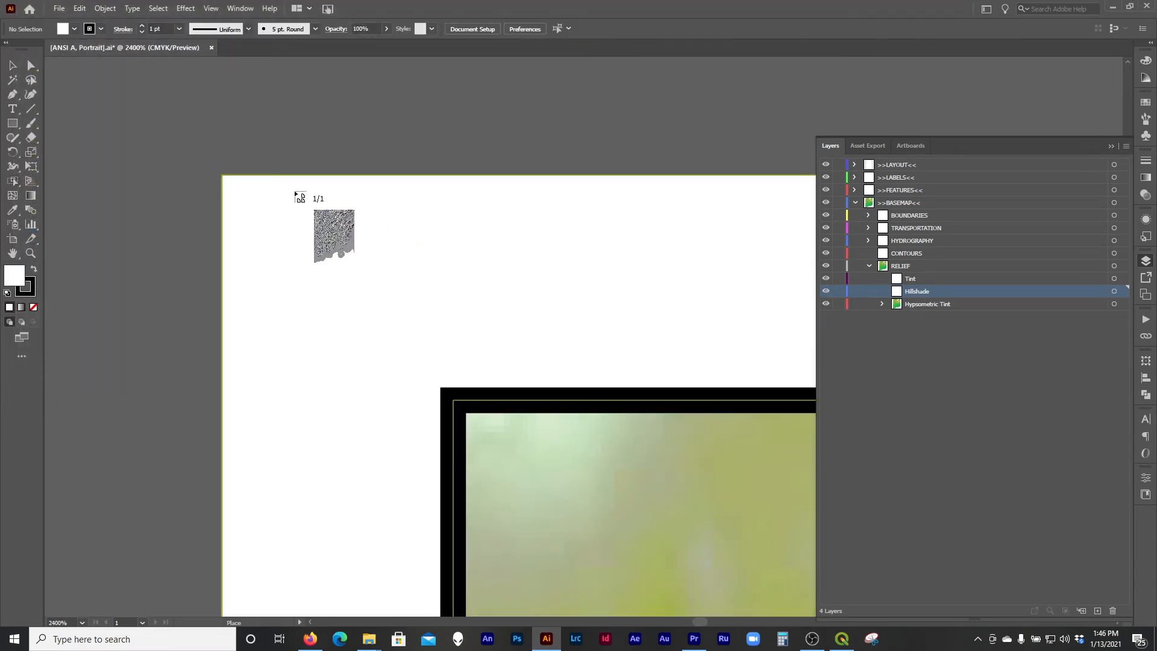
click(224, 180)
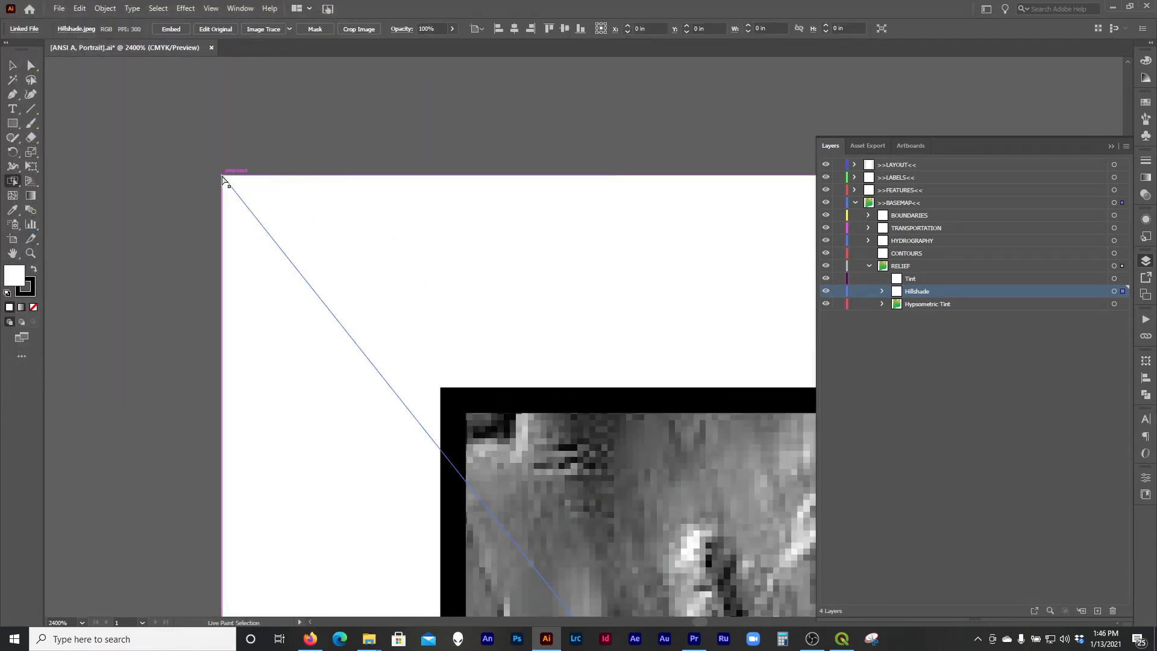
scroll(225, 180, down, 10)
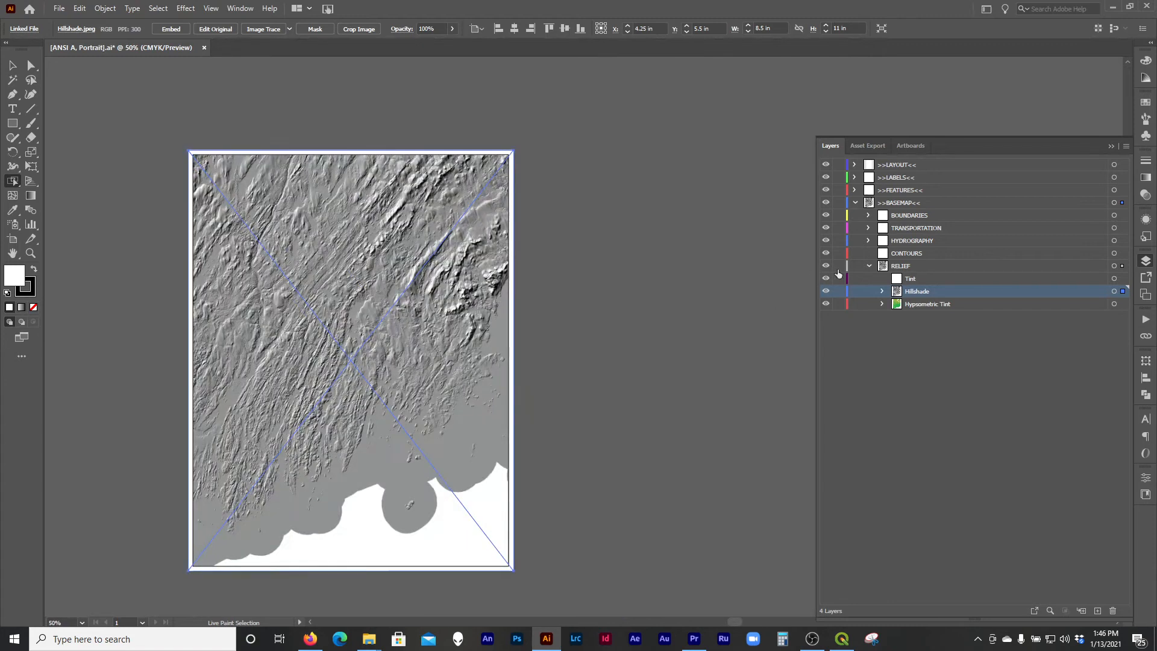
click(826, 266)
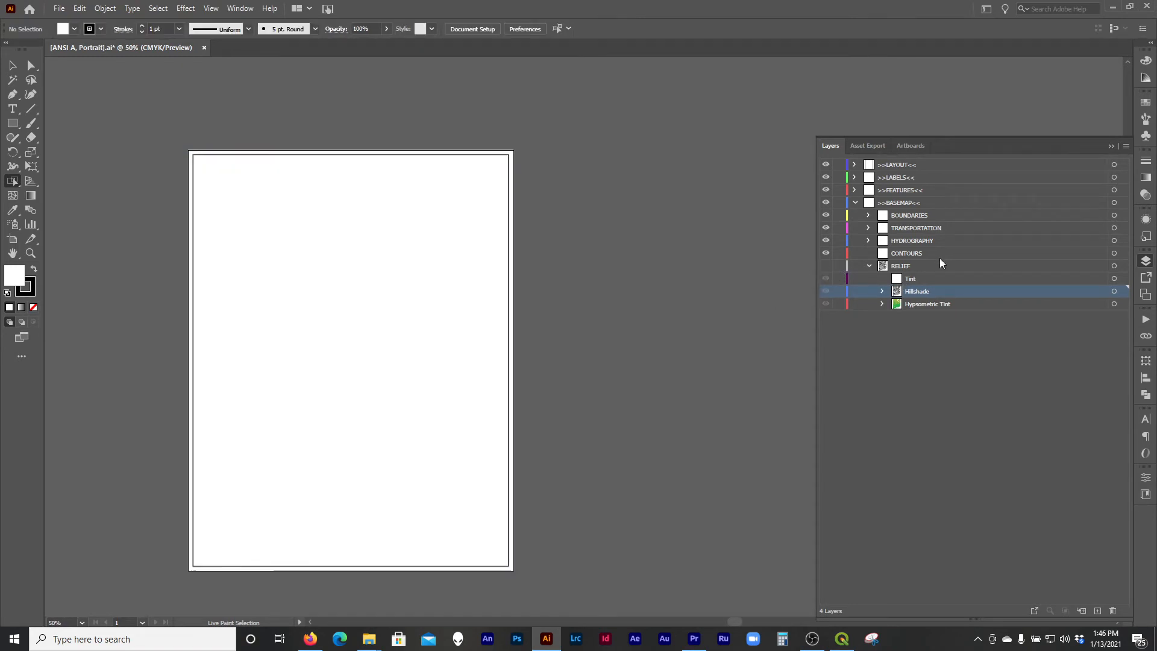
- Make the Open Water sublayer of HYDROGRAPHY active and open Hydrography.svg as a separate document
click(868, 241)
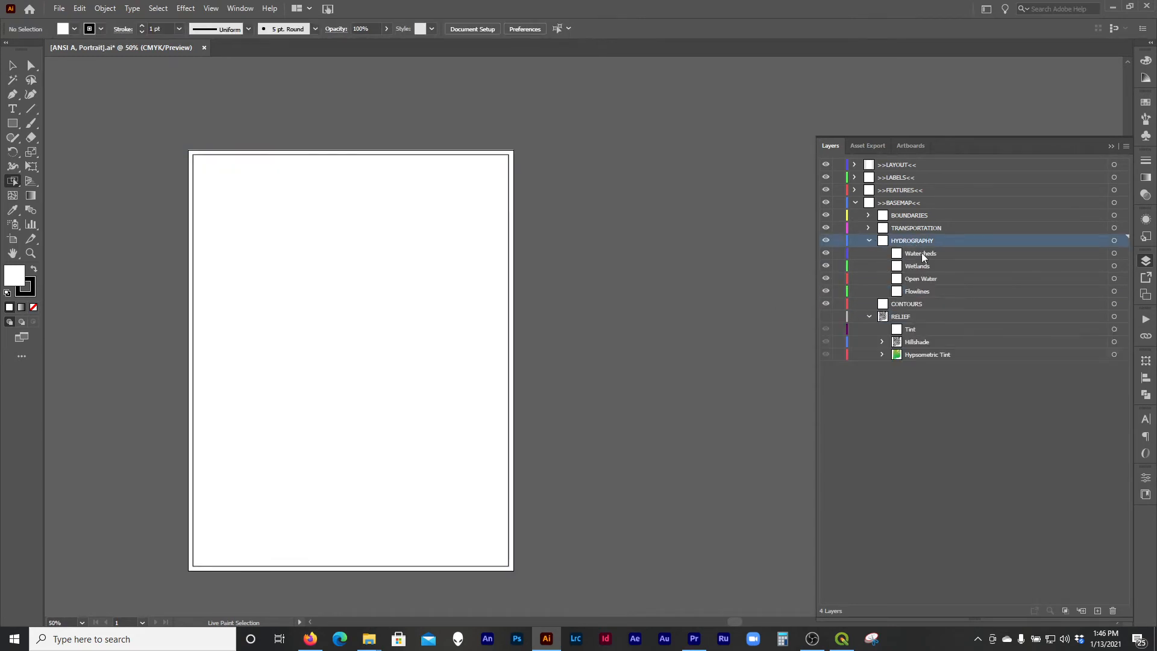
click(935, 279)
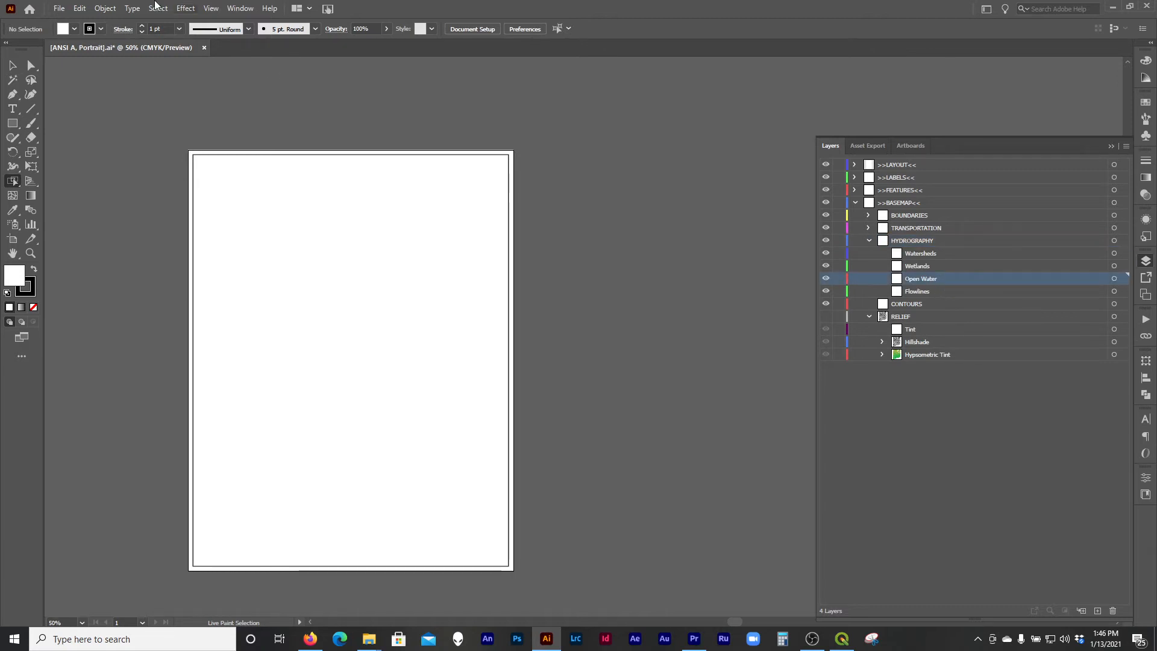
click(59, 10)
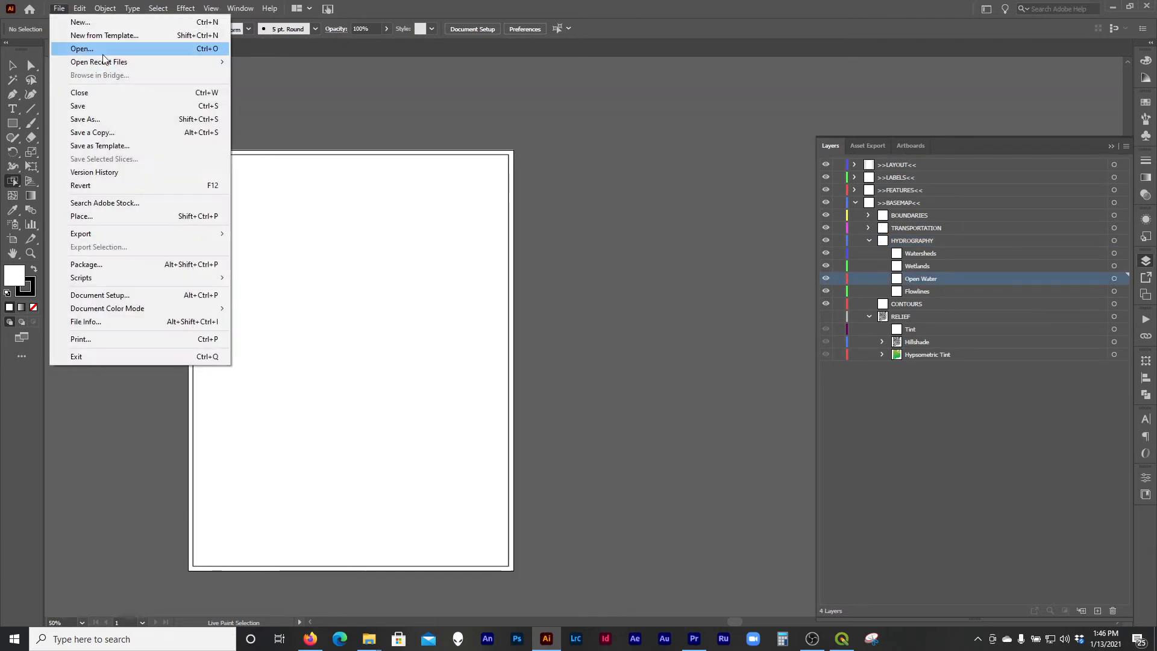
click(112, 47)
click(429, 115)
click(473, 309)
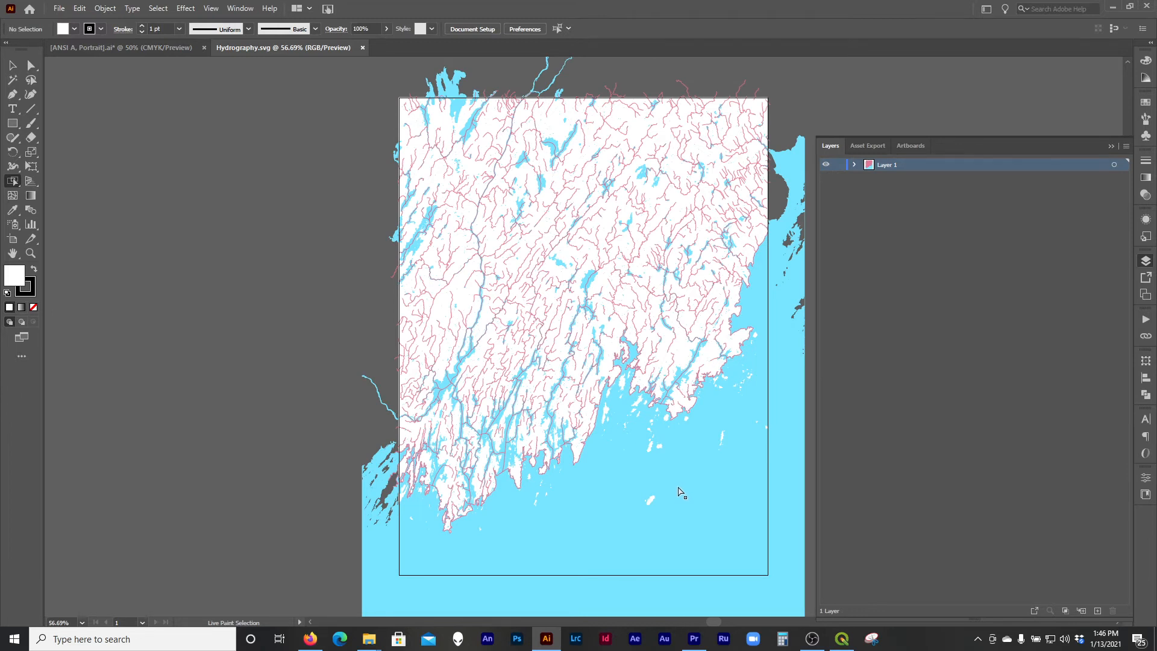
scroll(250, 306, down, 1)
scroll(568, 517, right, 3)
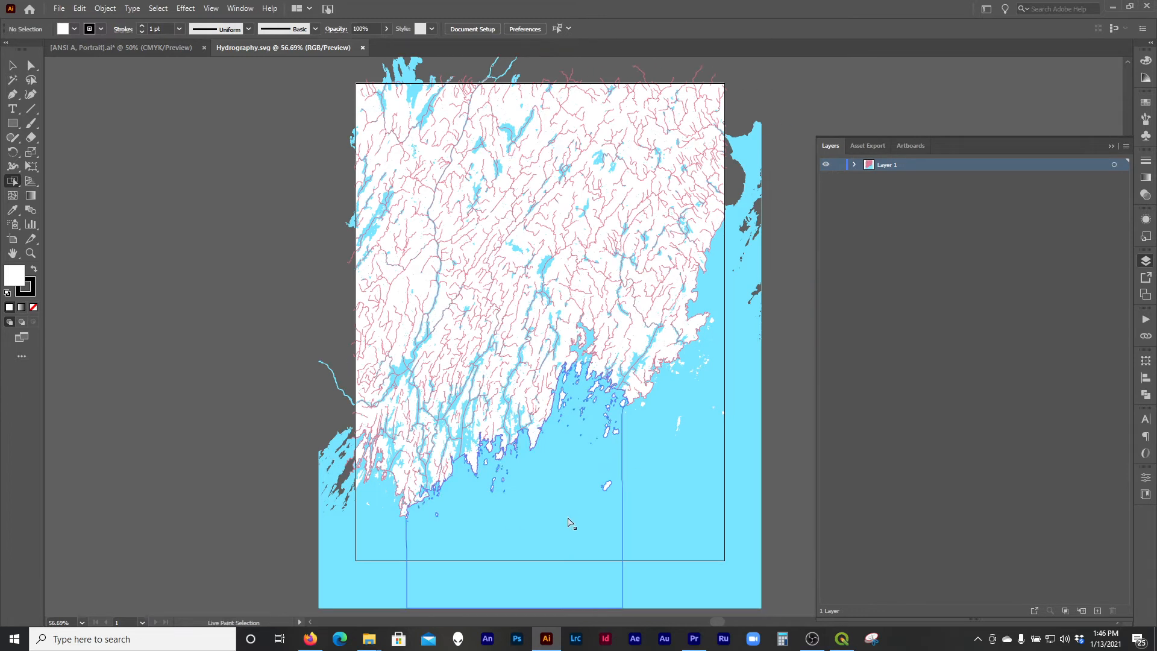
- Select all the light blue water polygons in Hydrography.svg by their shared appearance and cut them
key(ctrl+a)
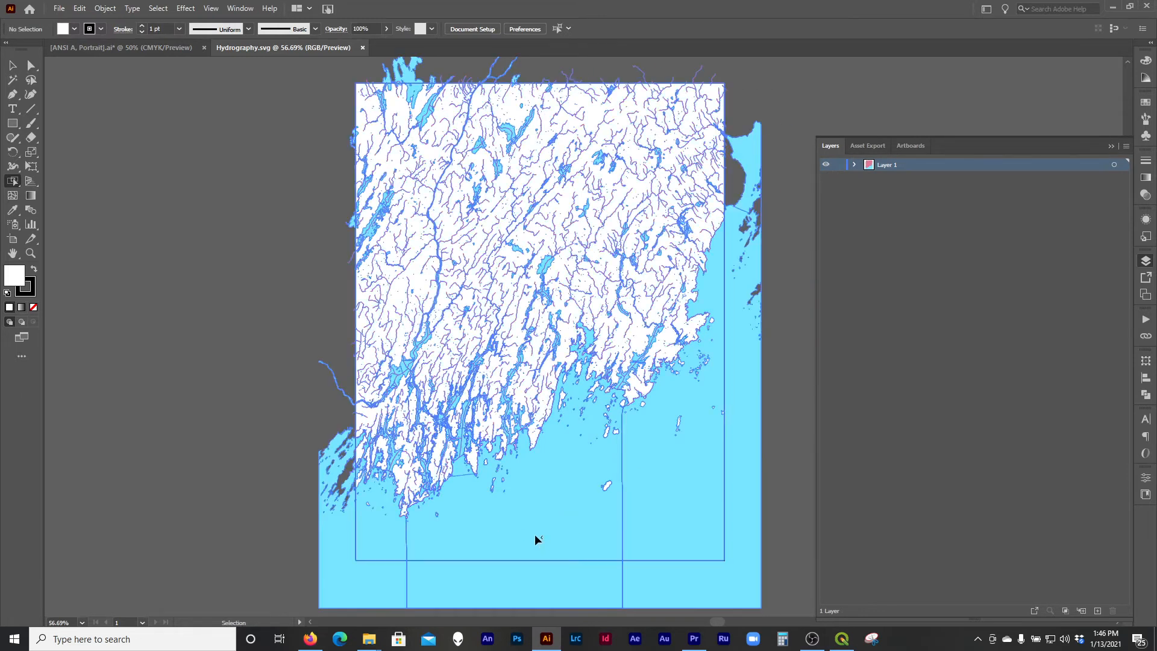
key(a)
click(535, 540)
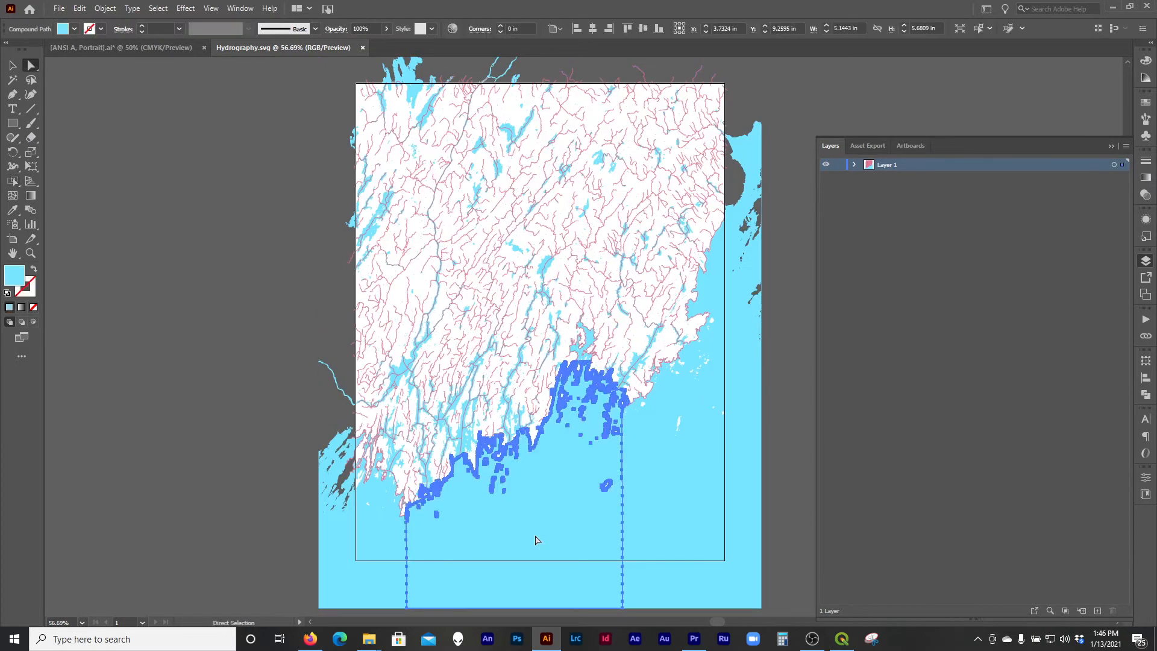
key(ctrl+6)
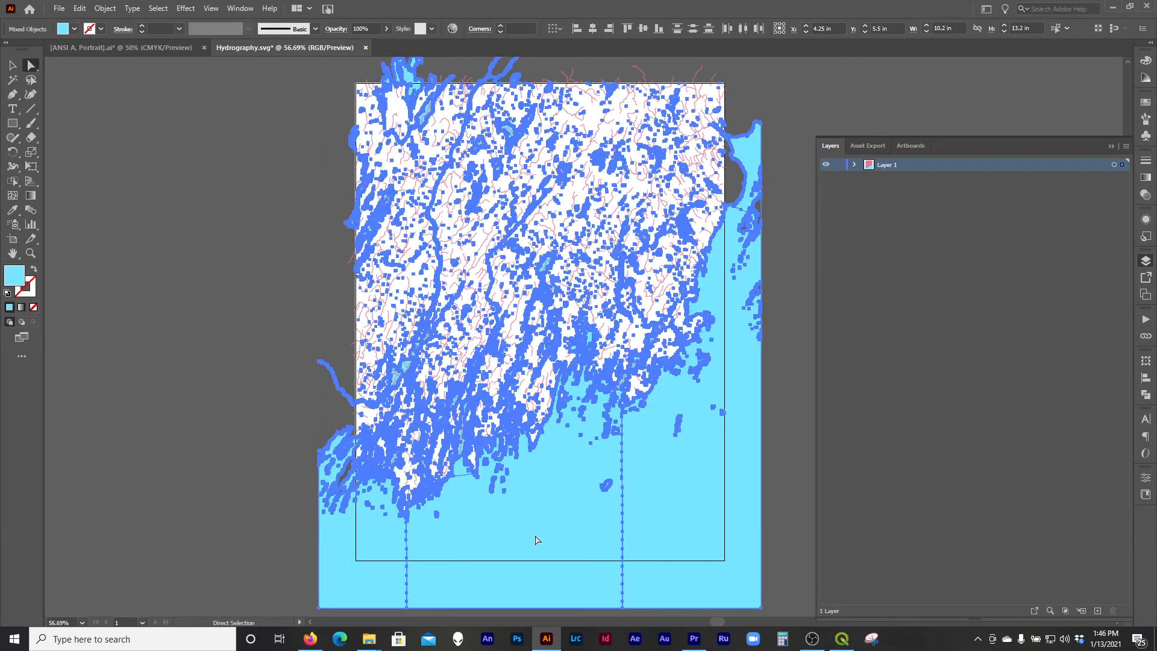
key(Delete)
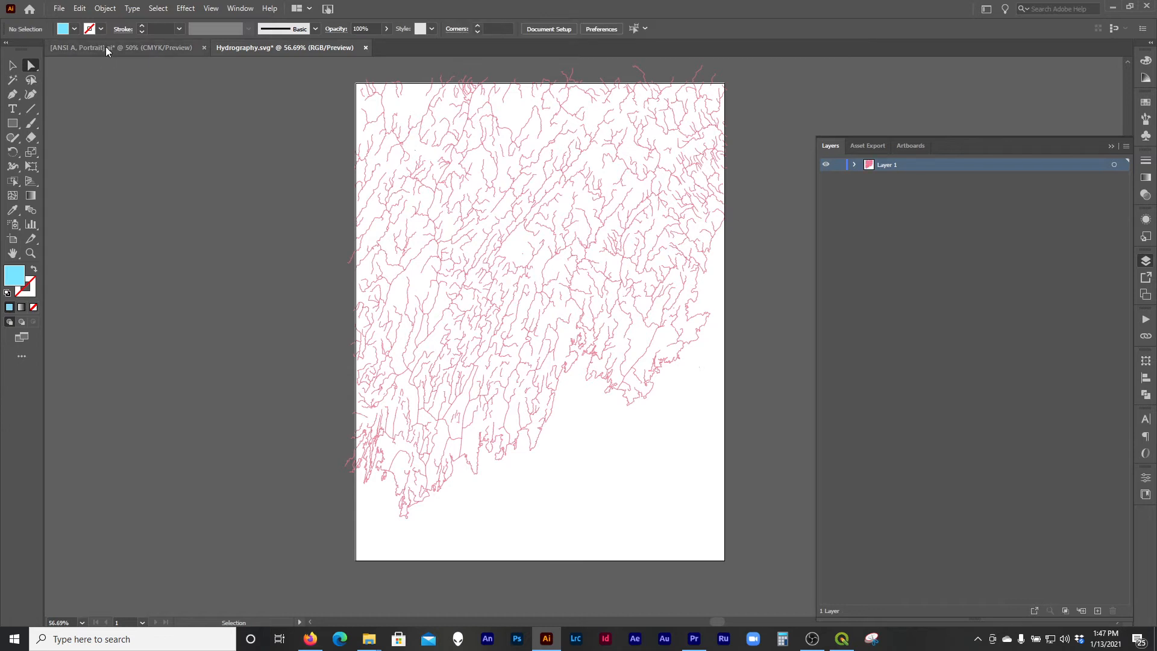
- Paste the water polygons in place on the Open Water layer of the ANSI A, Portrait document and hide that layer
click(106, 48)
key(ctrl+f)
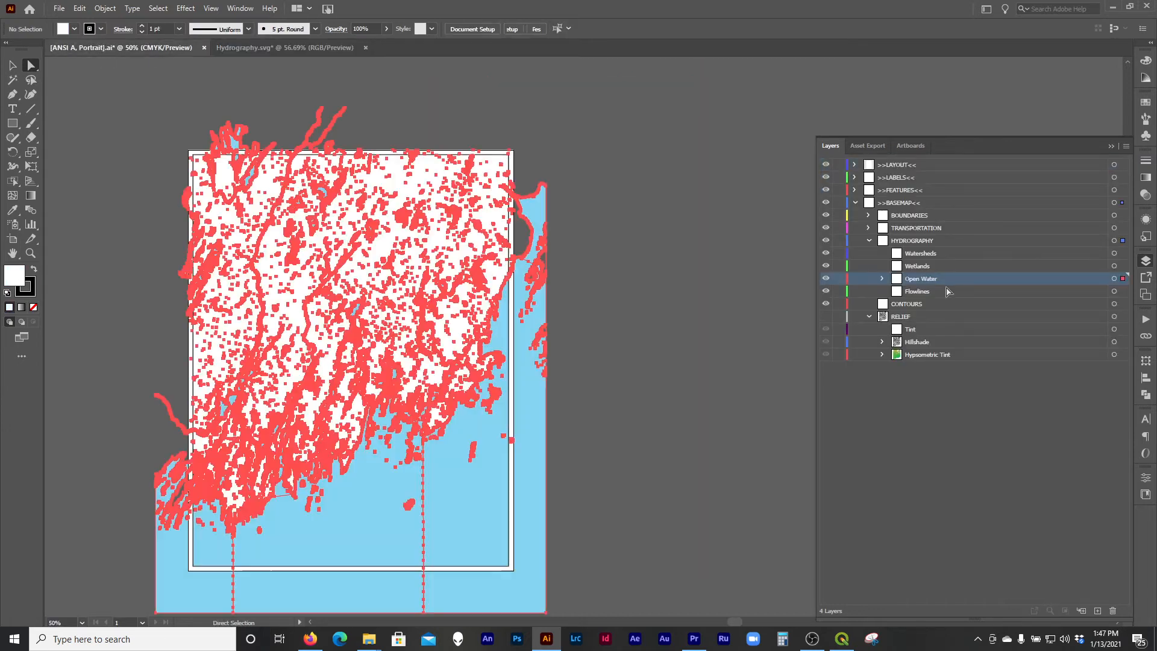
key(ctrl+shift+a)
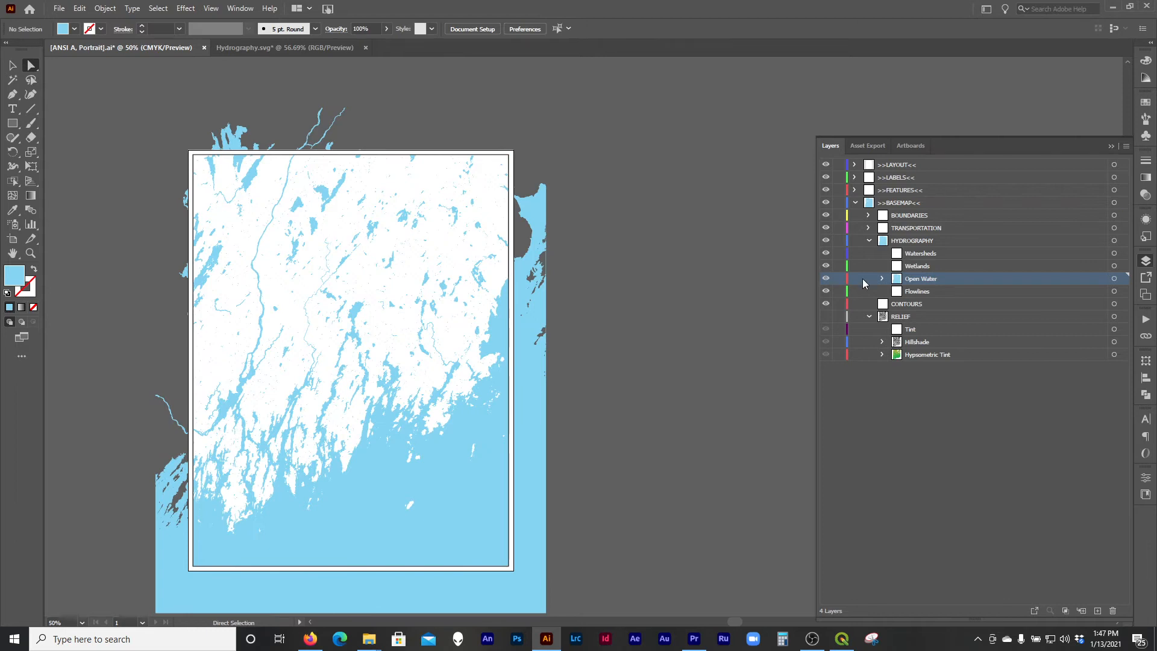
click(825, 278)
- Make the Flowlines layer active and select all the pink flowlines in Hydrography.svg
click(952, 291)
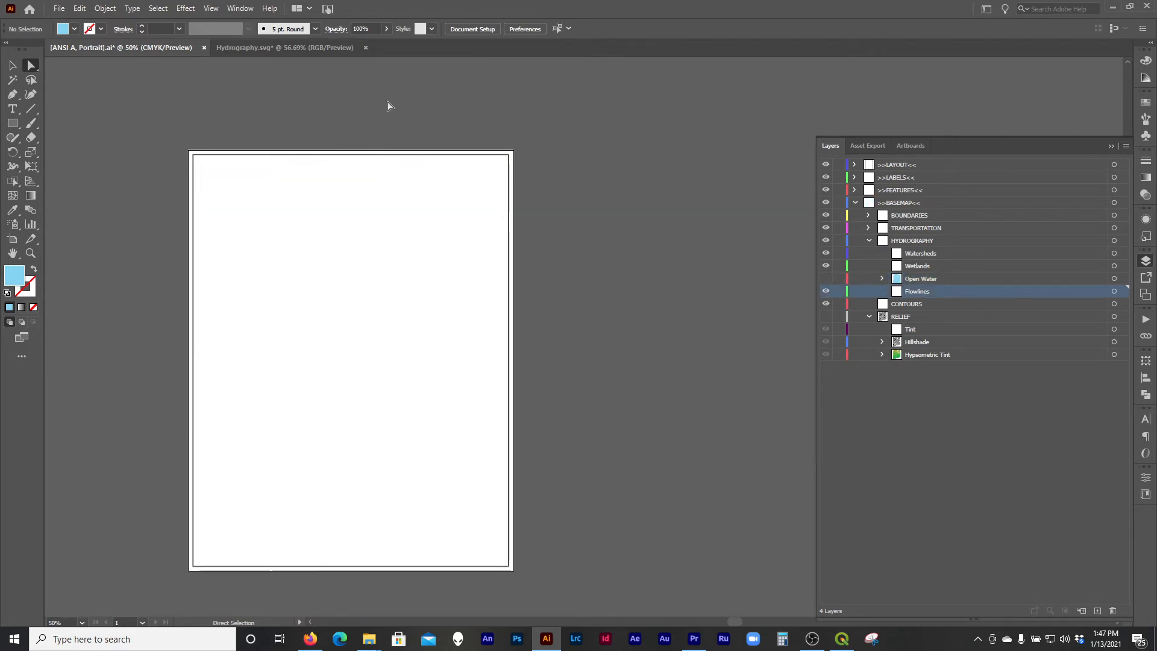
click(285, 48)
click(517, 320)
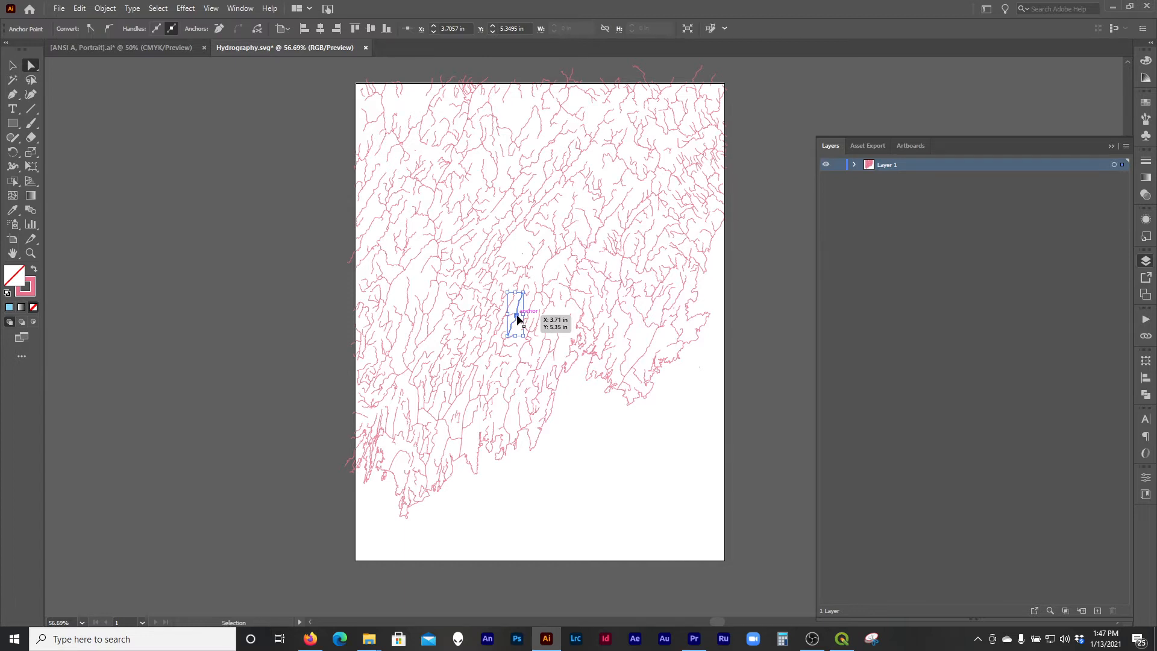
key(ctrl+a)
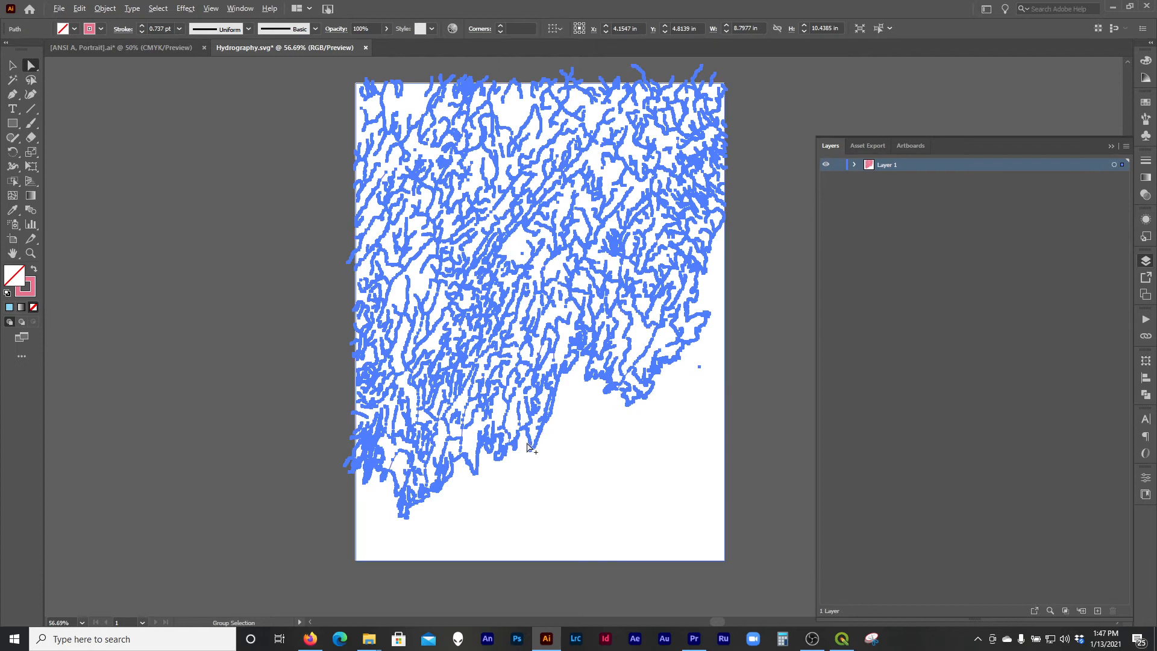
- Clear the flowline selection and examine the stream and coastline paths up close in Hydrography.svg
scroll(529, 443, up, 4)
click(546, 421)
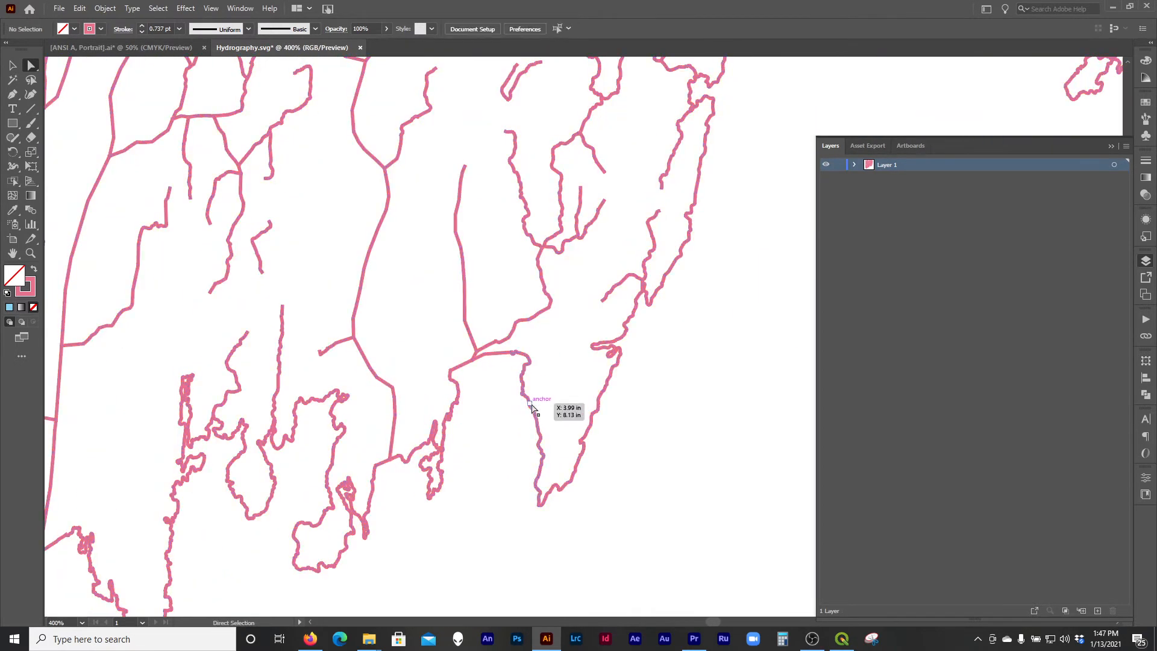
scroll(523, 430, down, 1)
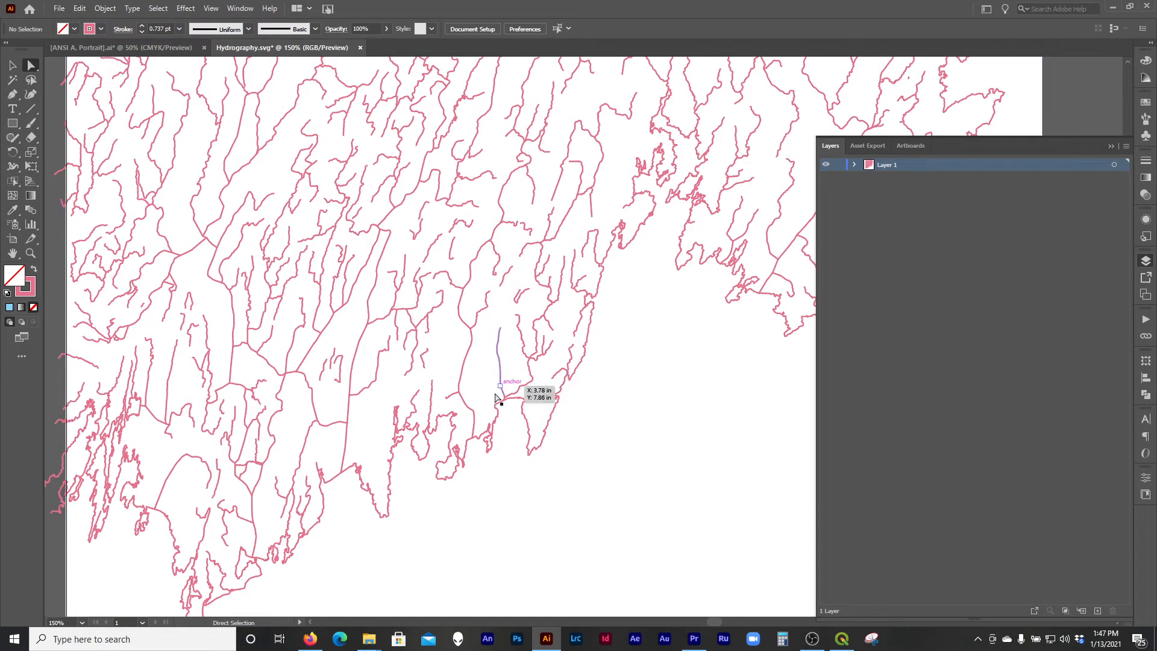
scroll(458, 397, down, 3)
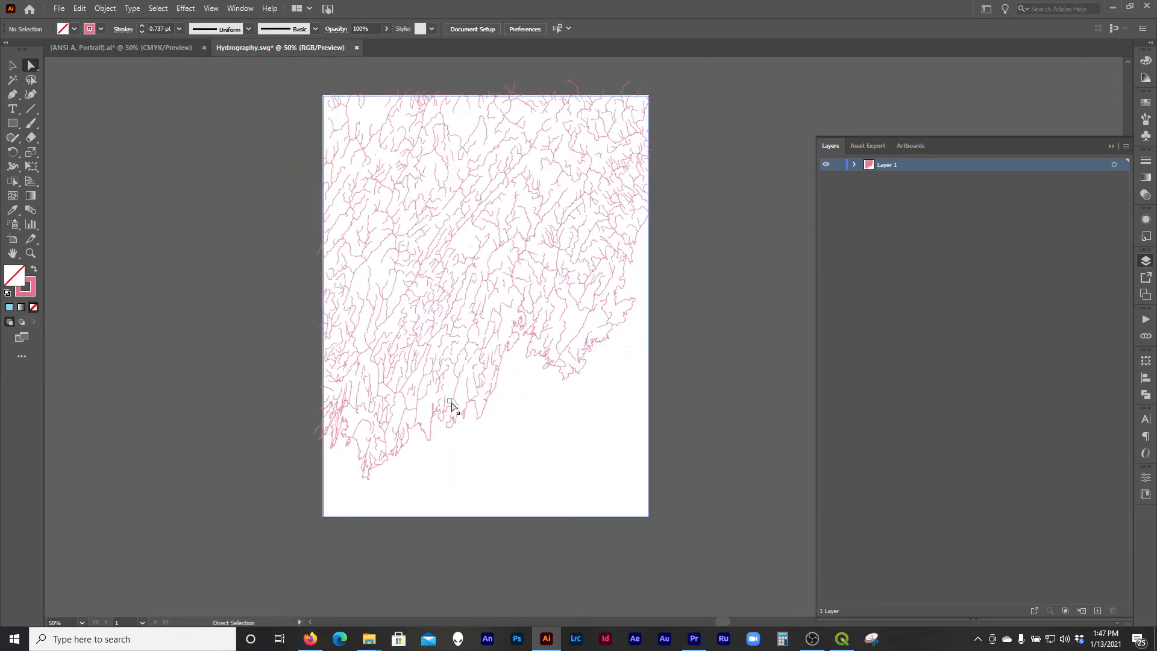
- Close Hydrography.svg without saving its changes and switch to the MidcoastWatersheds project in QGIS
click(356, 48)
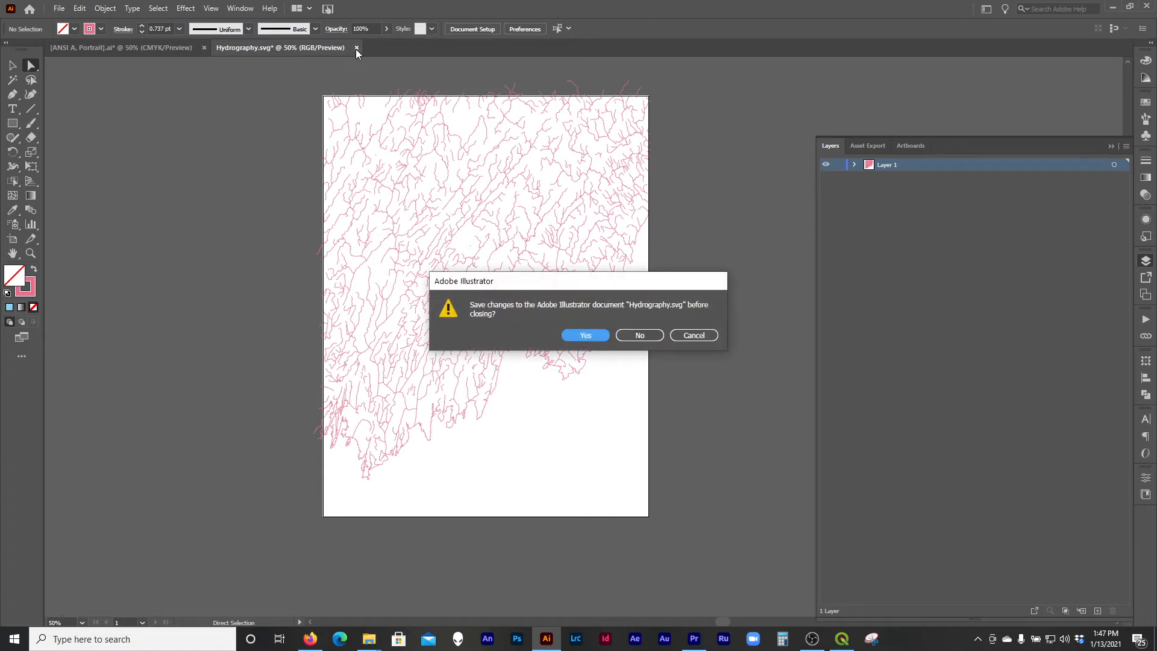
click(638, 335)
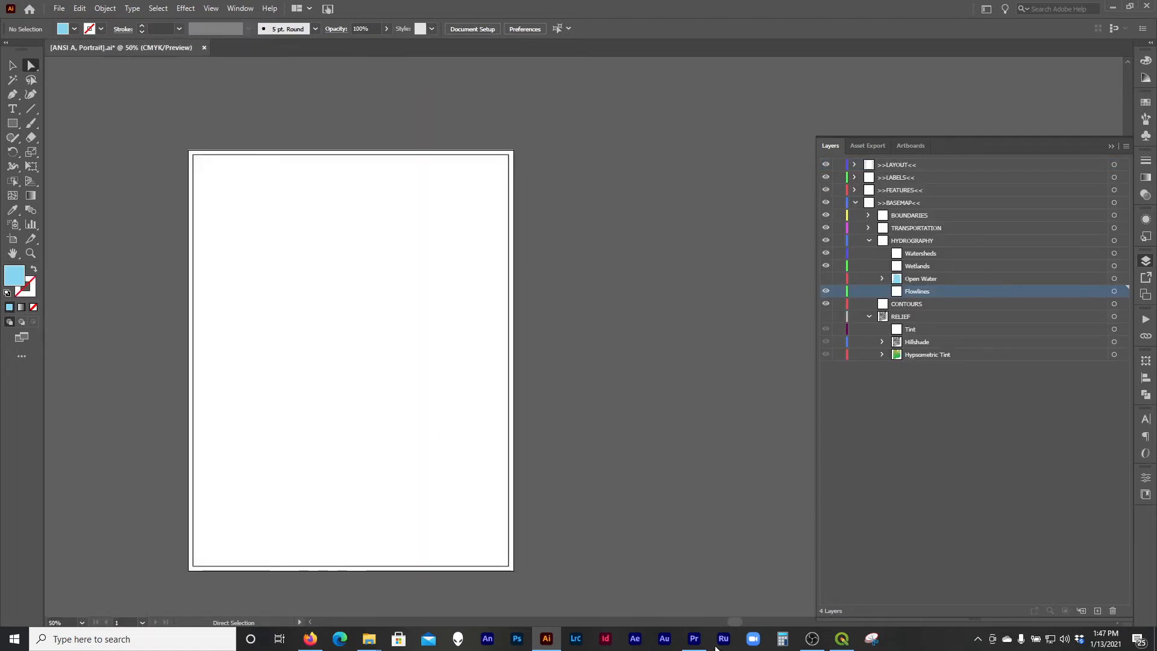
click(842, 639)
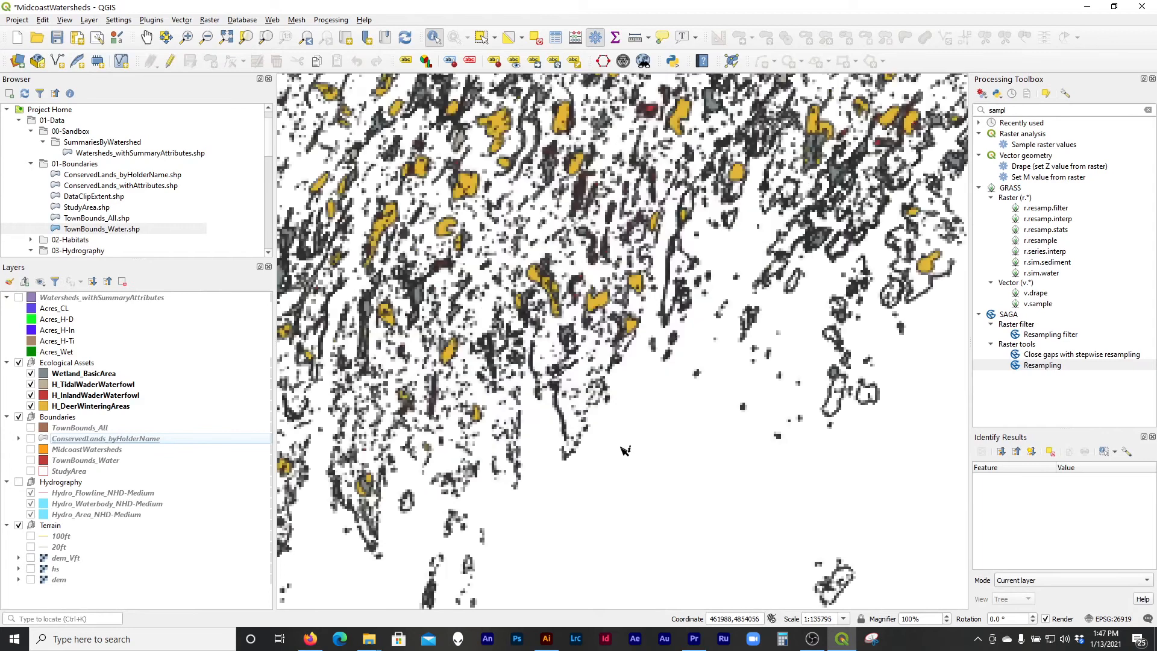
- Turn on the Hydrography group with only Hydro_Flowline_NHD-Medium shown, hiding the waterbody and area layers and the Ecological Assets group
click(19, 482)
click(31, 514)
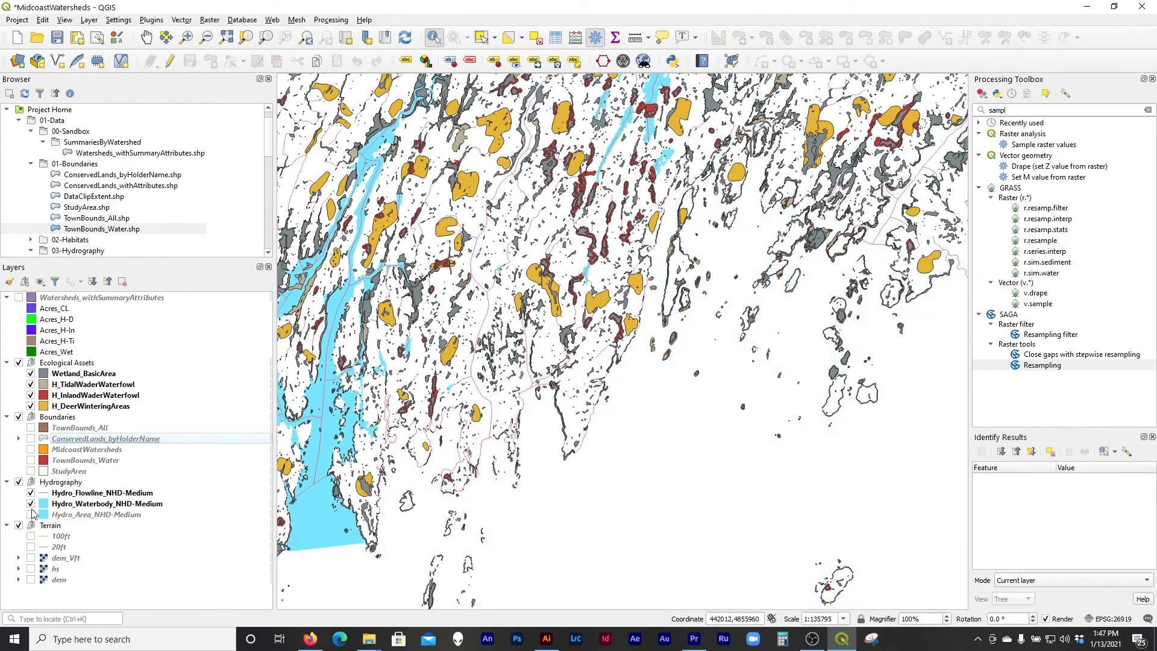
click(30, 504)
click(18, 362)
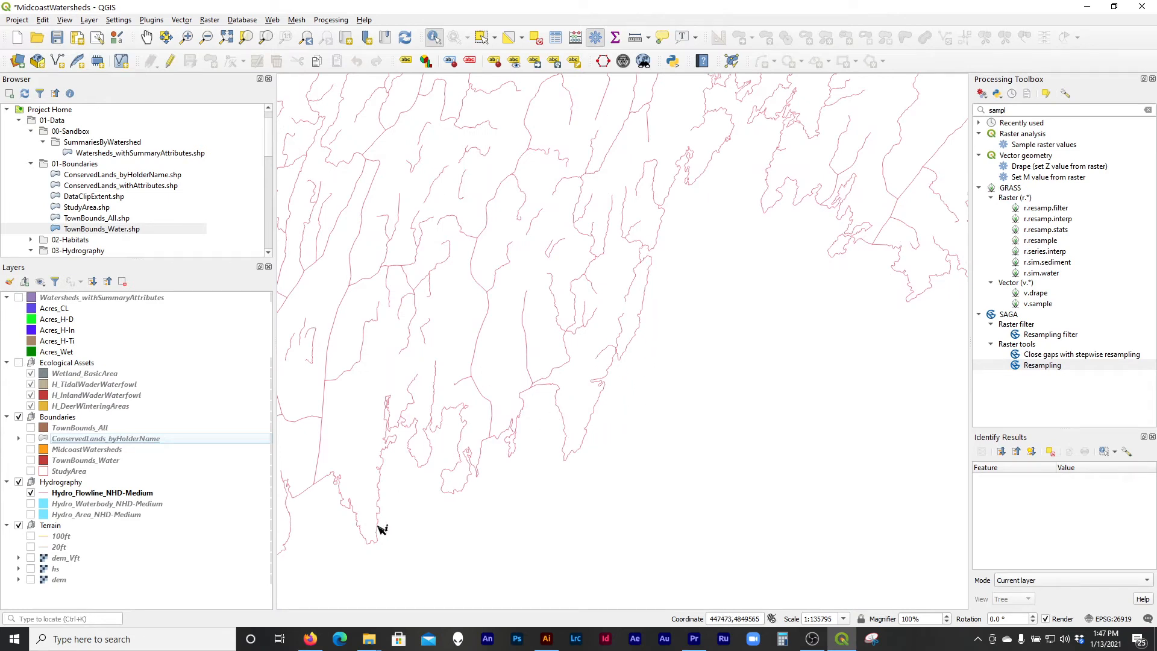
- Style the Hydro_Flowline_NHD-Medium layer as Categorized by the FTYPE field, classified with random colors
click(89, 496)
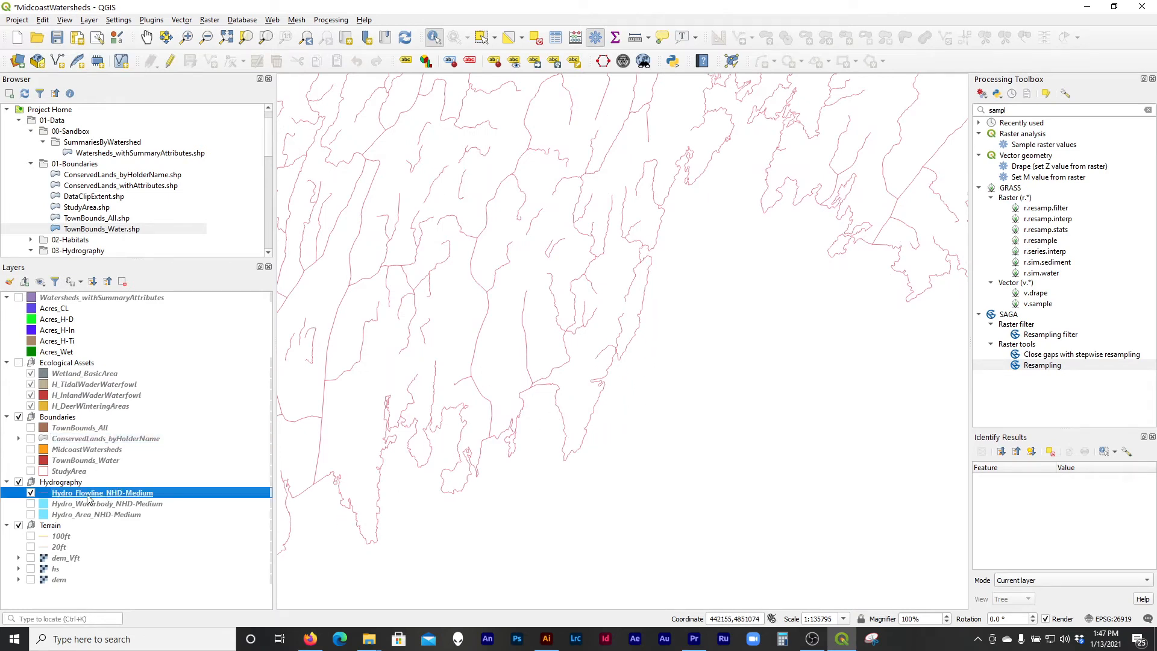
double_click(87, 495)
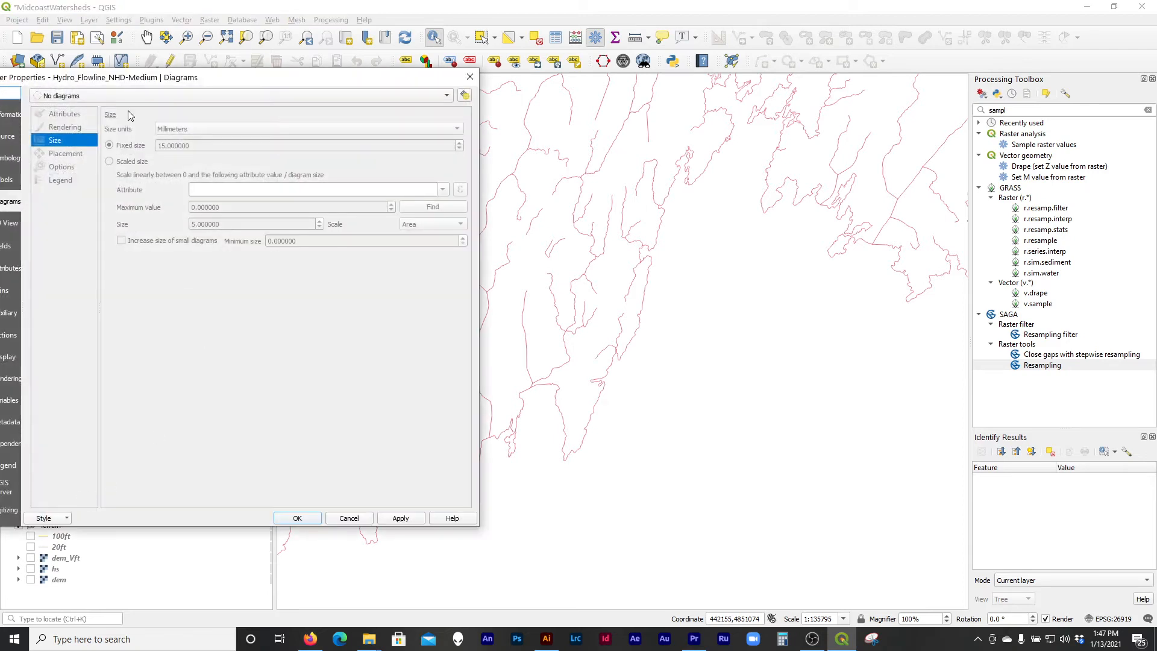
drag(141, 83, 436, 92)
click(294, 173)
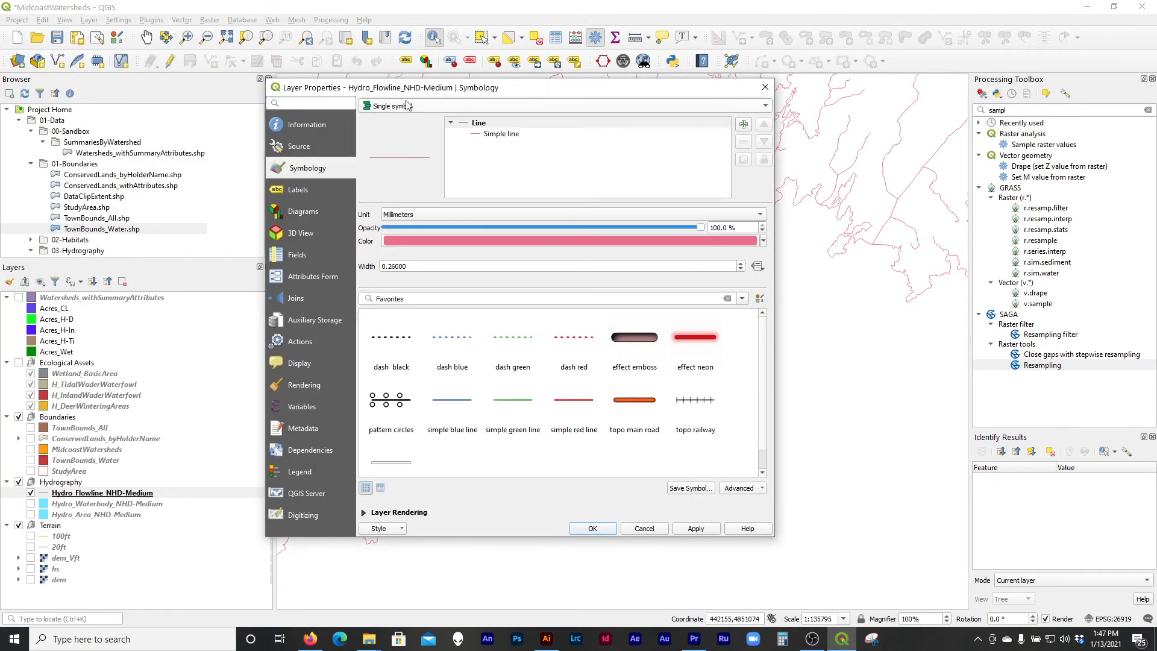
click(728, 106)
click(727, 117)
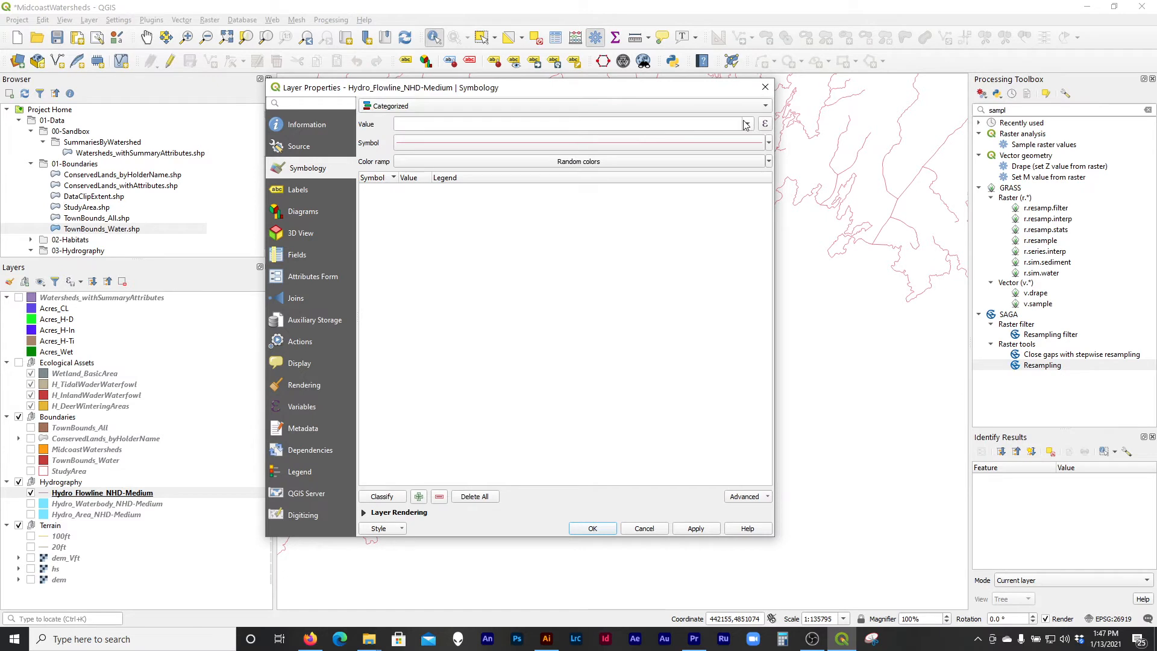
click(746, 124)
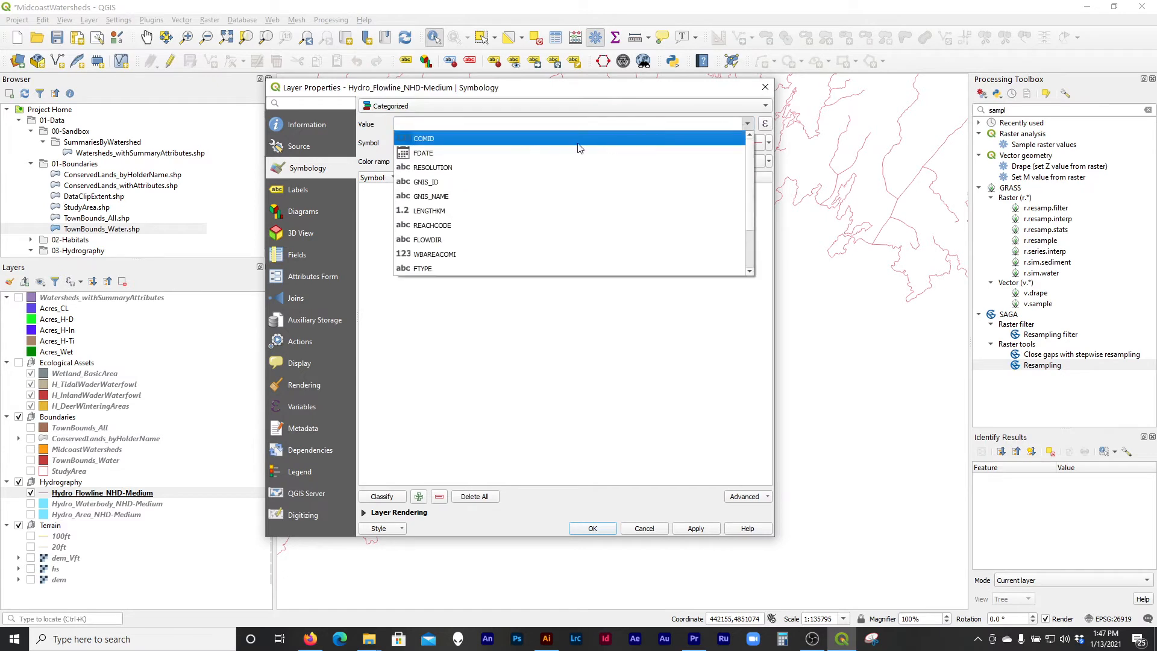
click(456, 267)
click(388, 499)
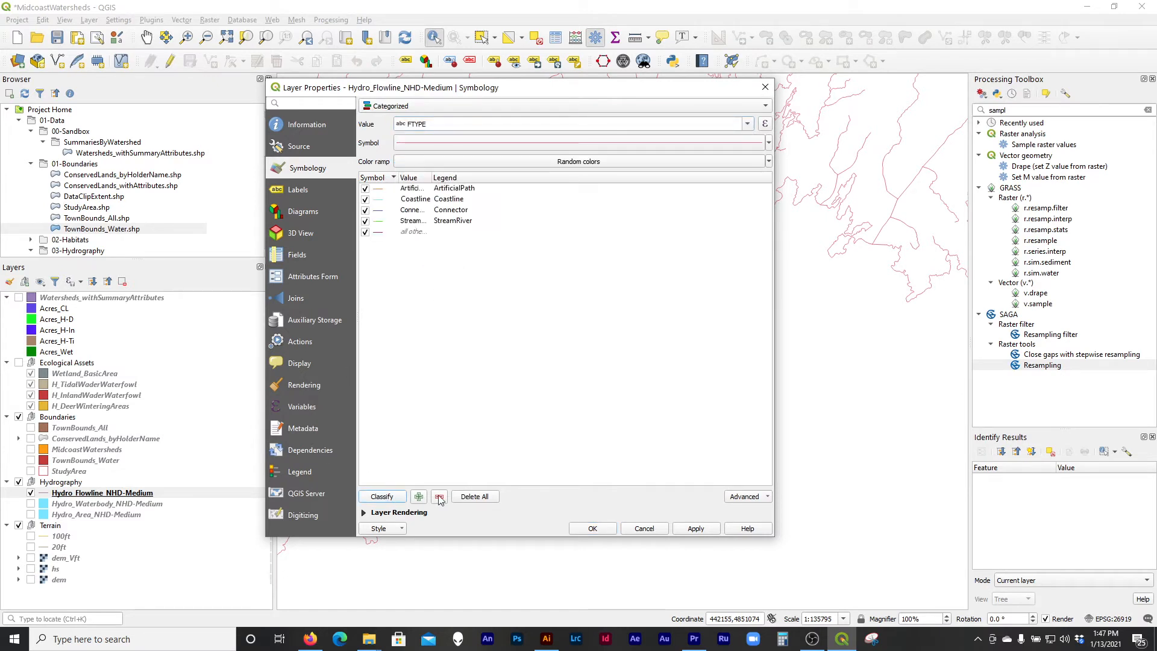
click(696, 529)
drag(676, 90, 233, 122)
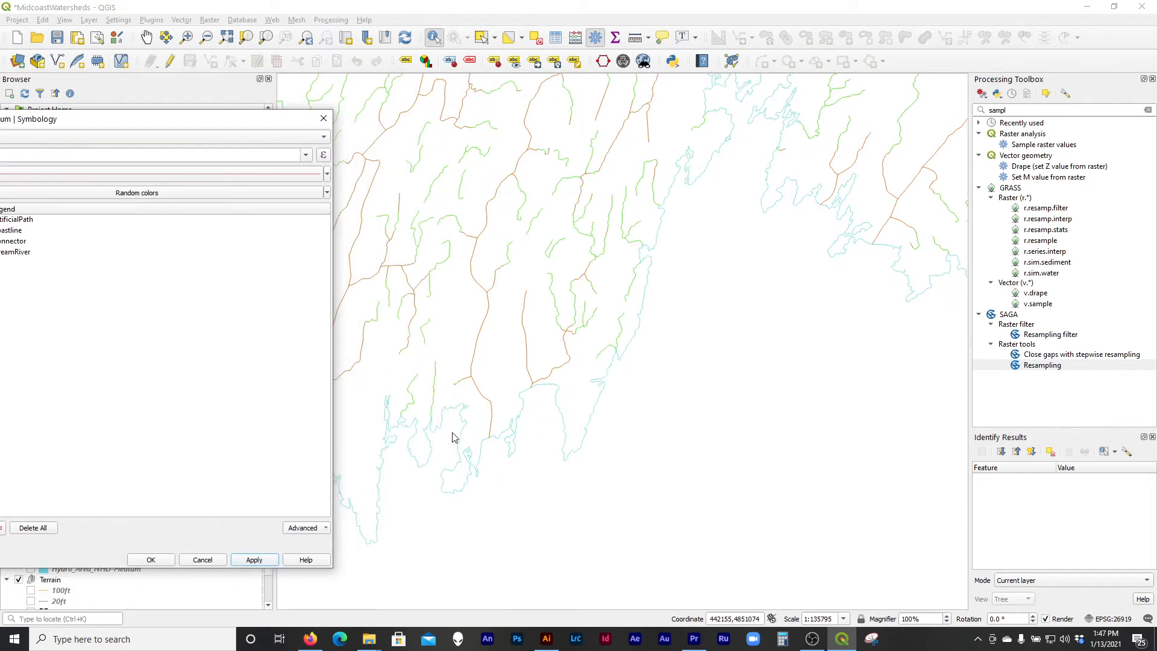
click(151, 560)
- Hide the Coastline category of the Hydro_Flowline_NHD-Medium layer, keeping the other flowline types shown
scroll(651, 339, down, 1)
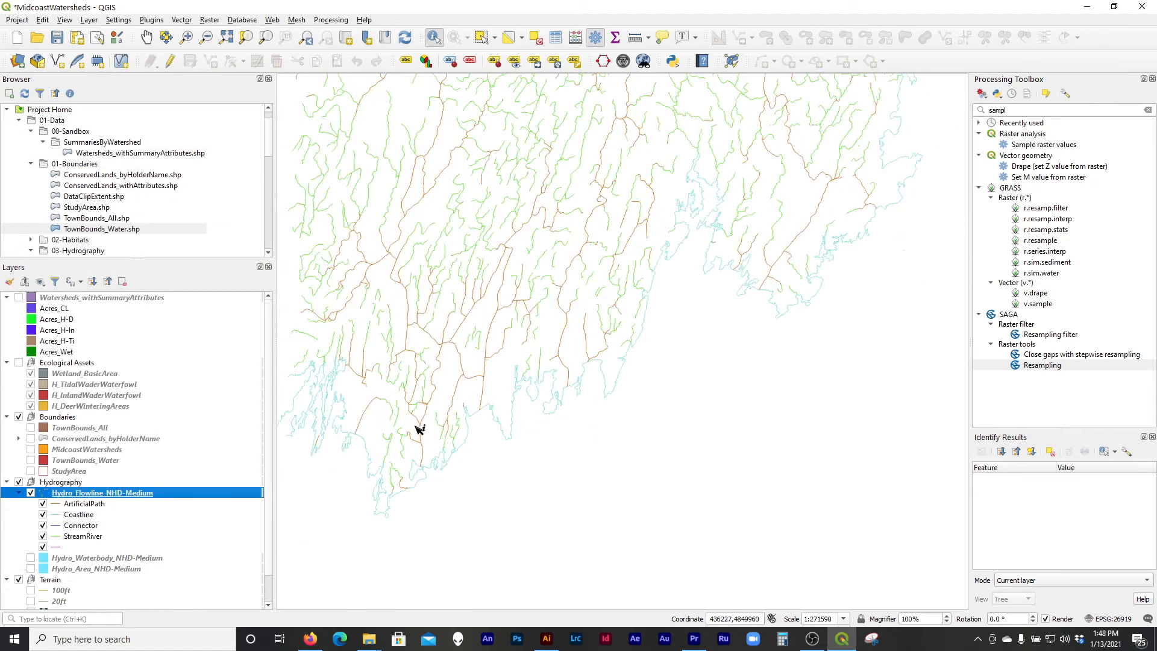
click(43, 515)
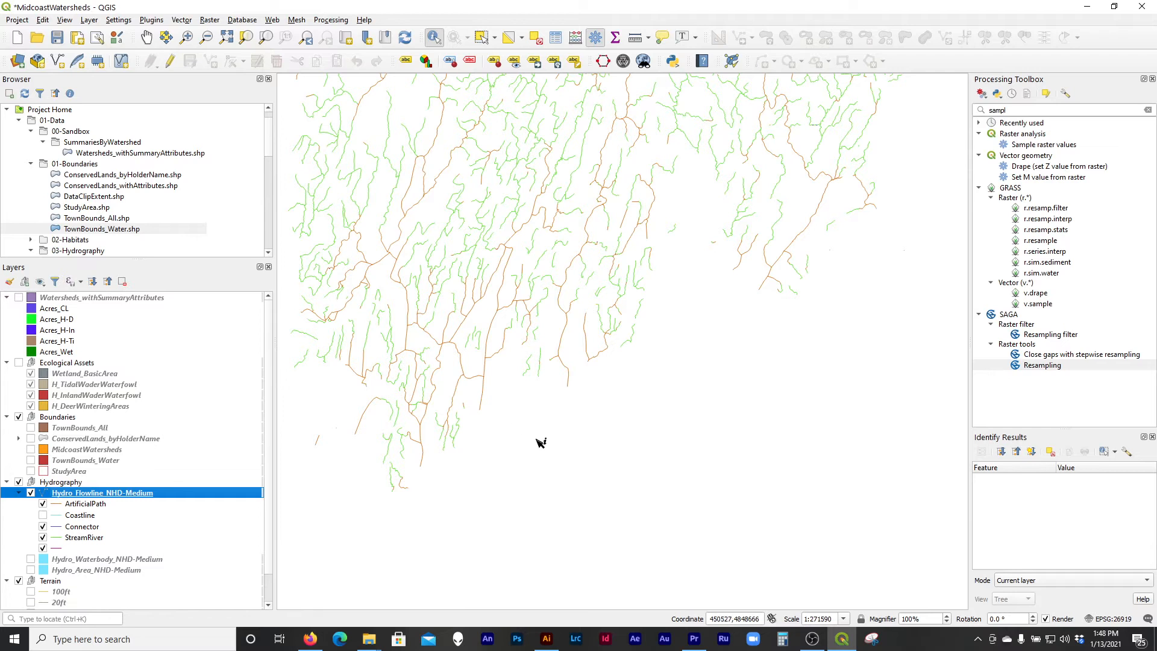
scroll(538, 462, down, 1)
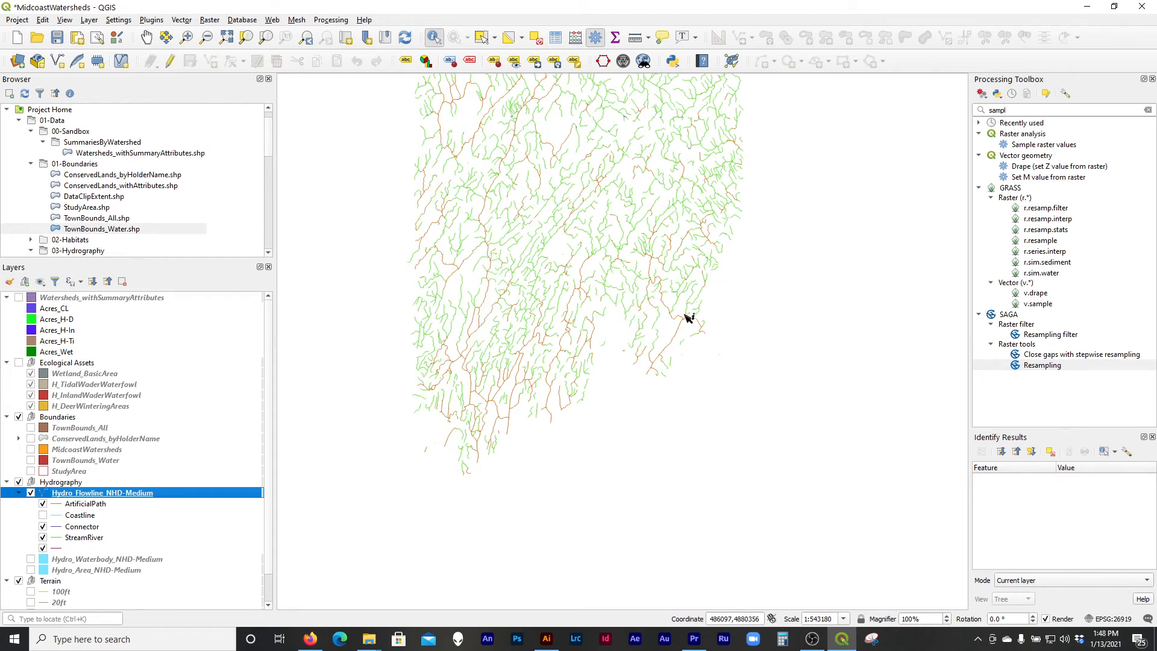
click(120, 502)
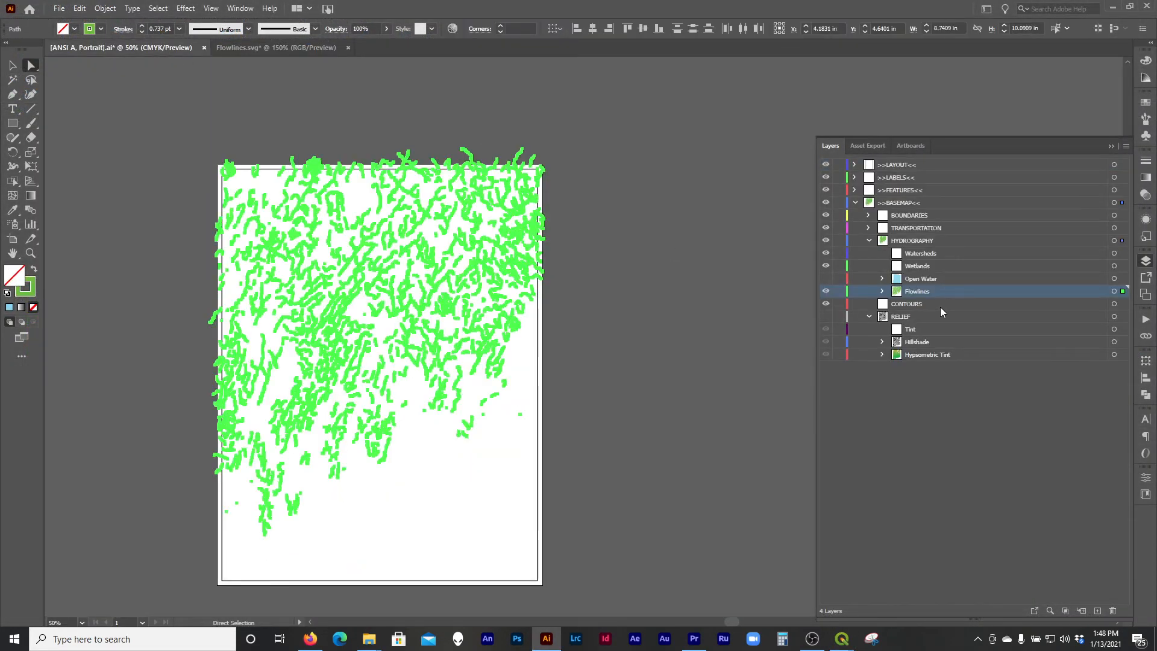
- Paste the flowlines in place on the Flowlines layer of the ANSI A, Portrait document and clear the selection
key(ctrl+shift+v)
click(622, 339)
scroll(502, 424, left, 2)
scroll(502, 404, down, 1)
scroll(491, 331, up, 2)
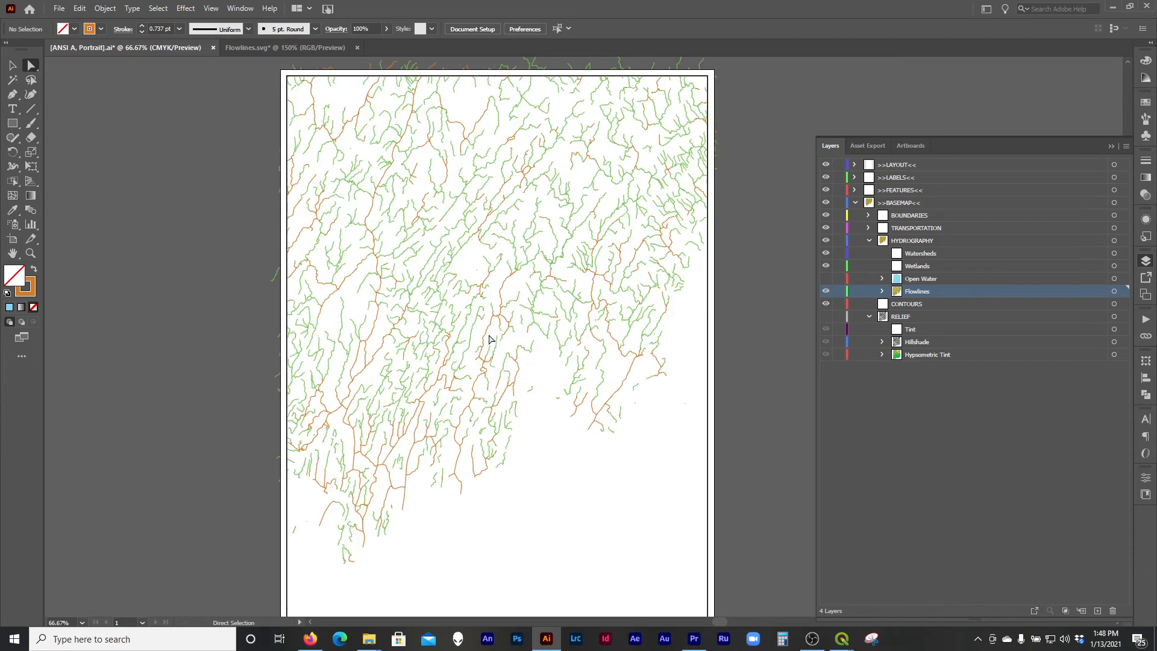
scroll(491, 368, down, 1)
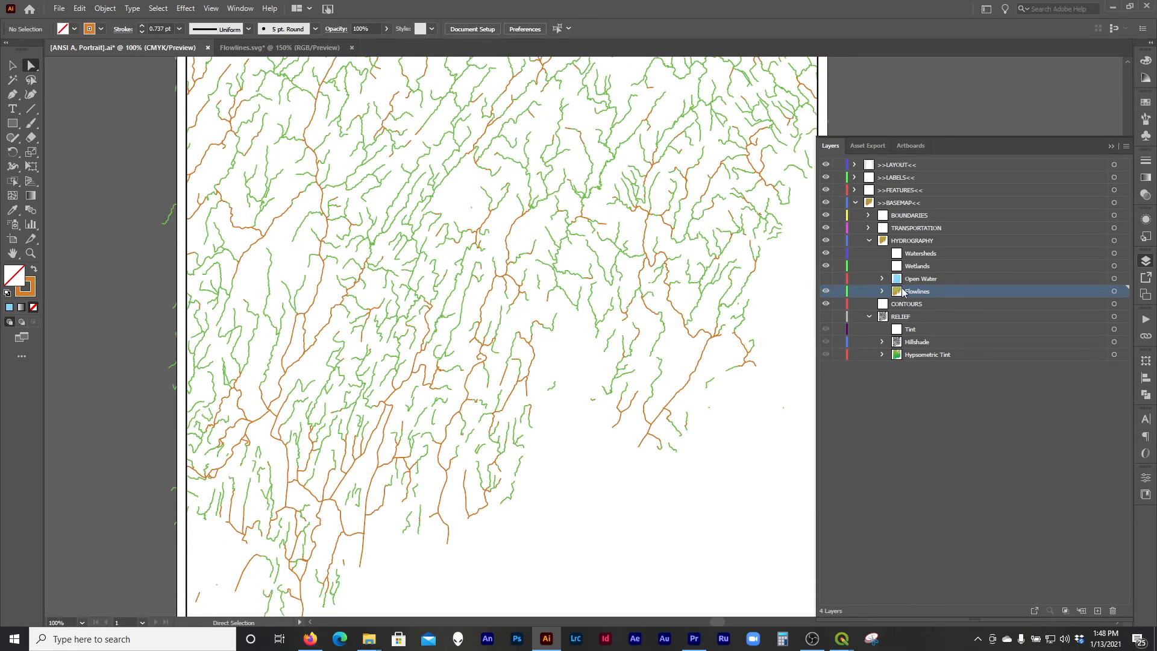
- Give everything on the Flowlines layer no fill and a light blue stroke of C 42.58, M 0, Y 2.34, K 0
click(1115, 291)
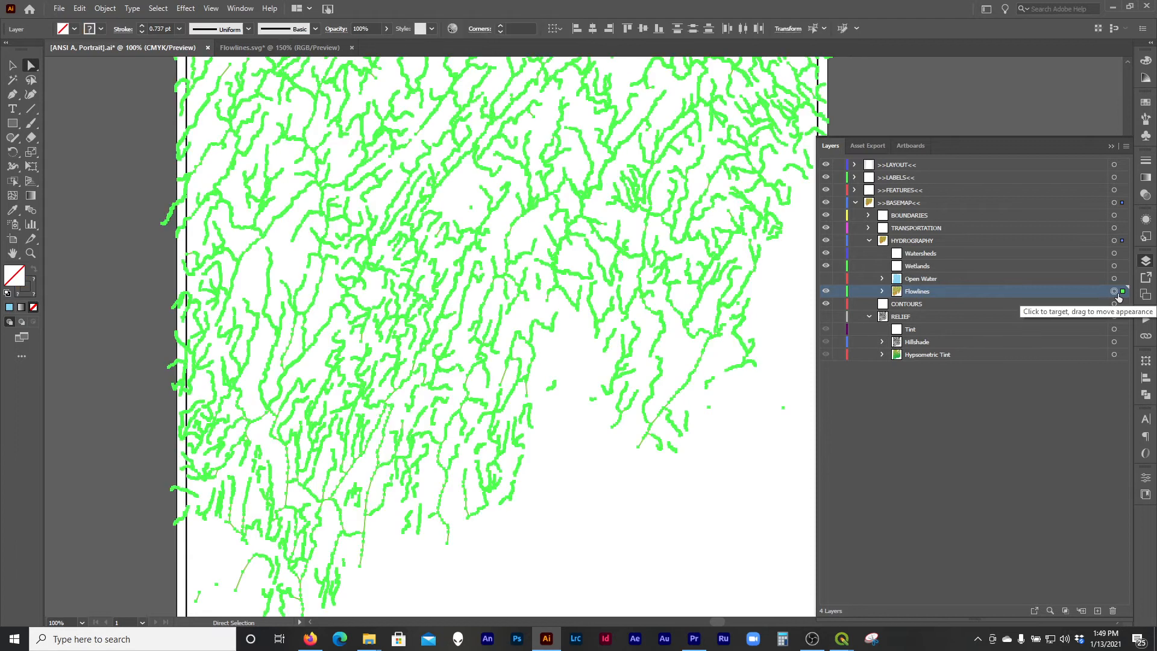
click(10, 308)
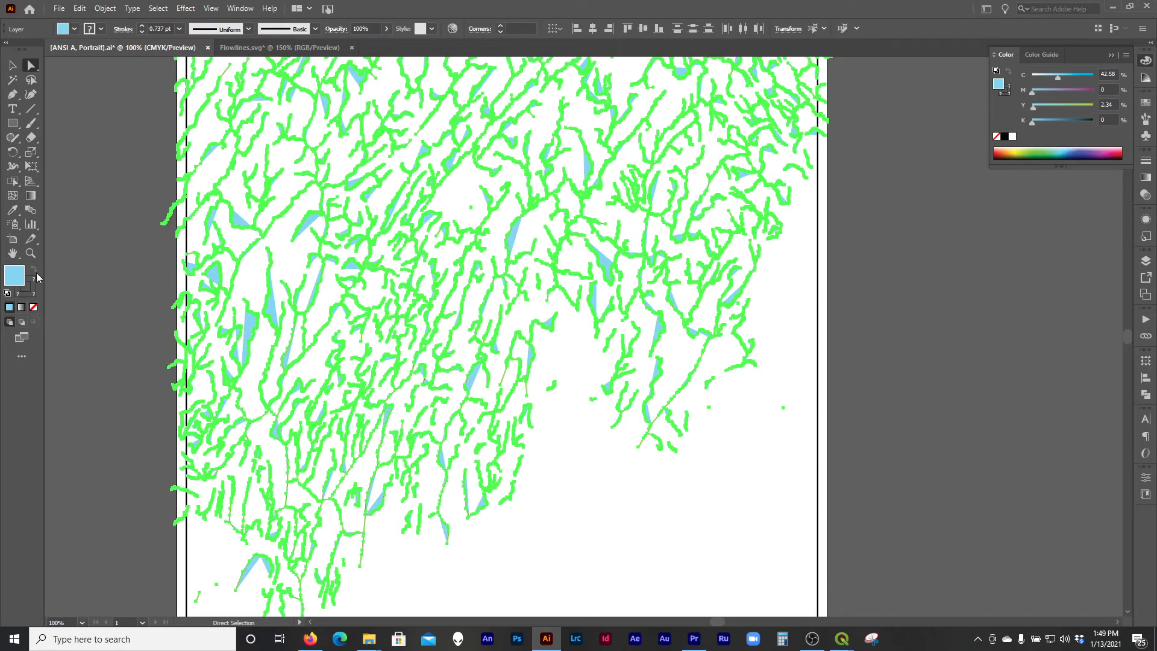
click(1004, 92)
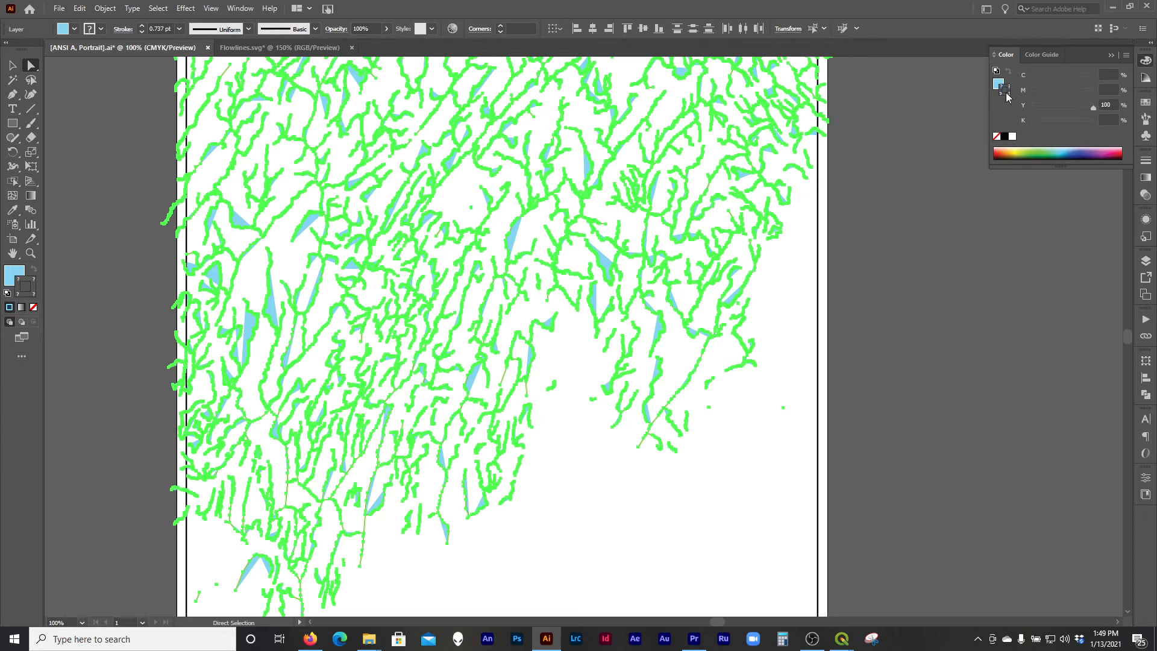
click(1008, 70)
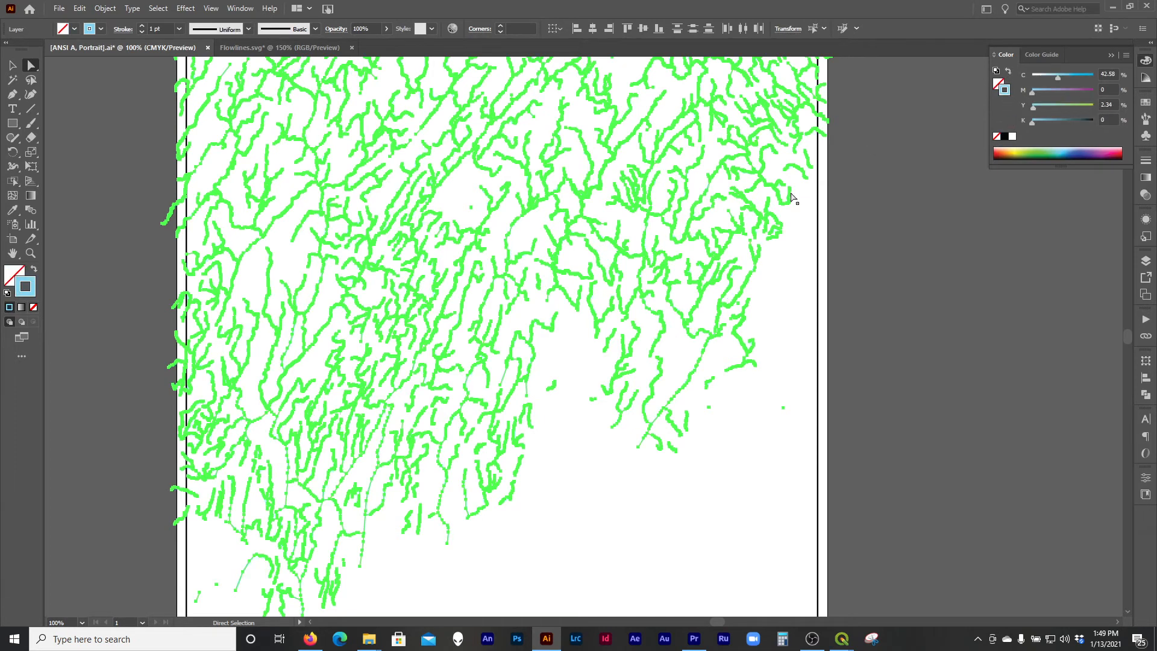
click(784, 294)
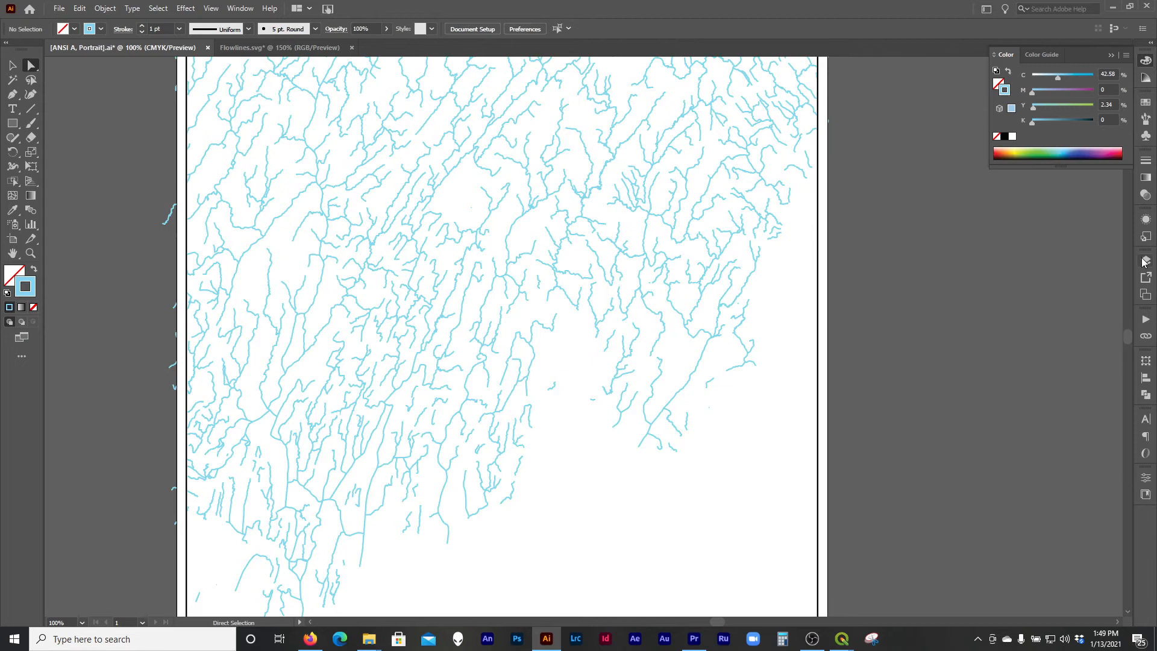
- Show the Open Water layer and set the stroke weight of the Flowlines layer's paths to 0.5 pt
click(1145, 262)
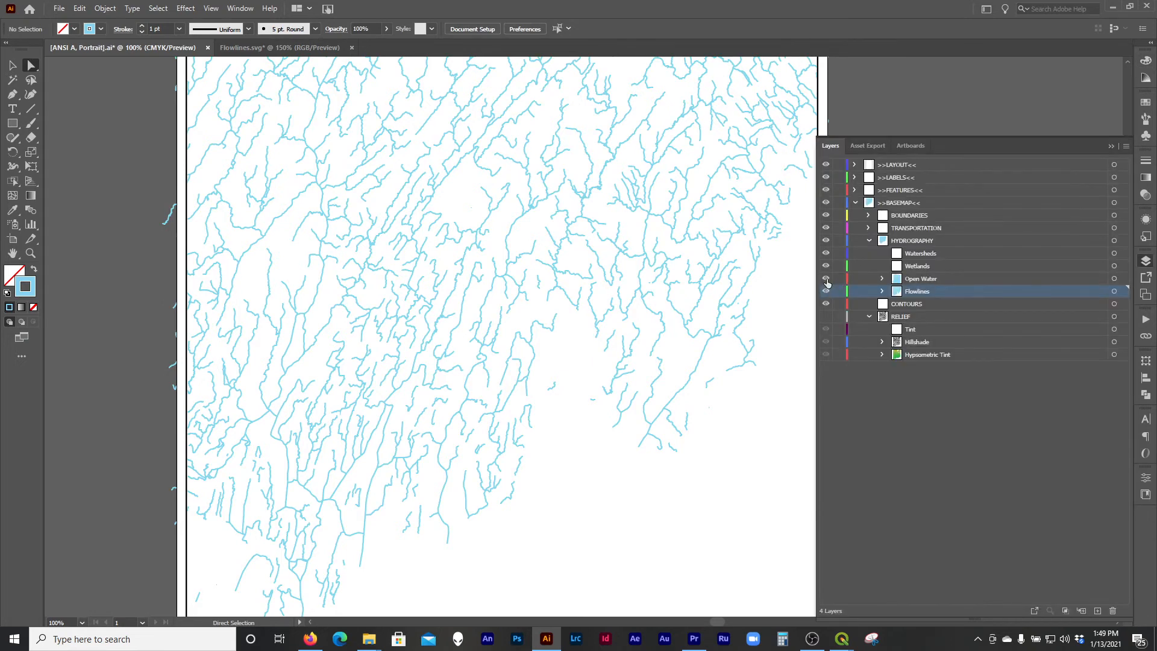
click(825, 278)
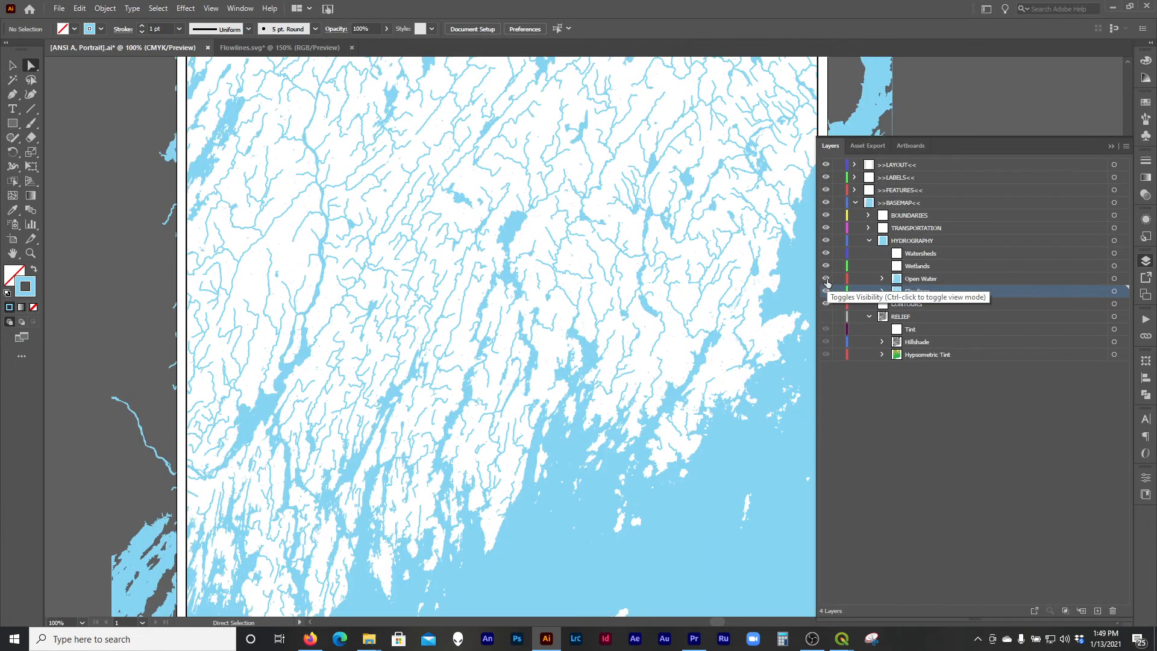
click(1114, 292)
click(1144, 160)
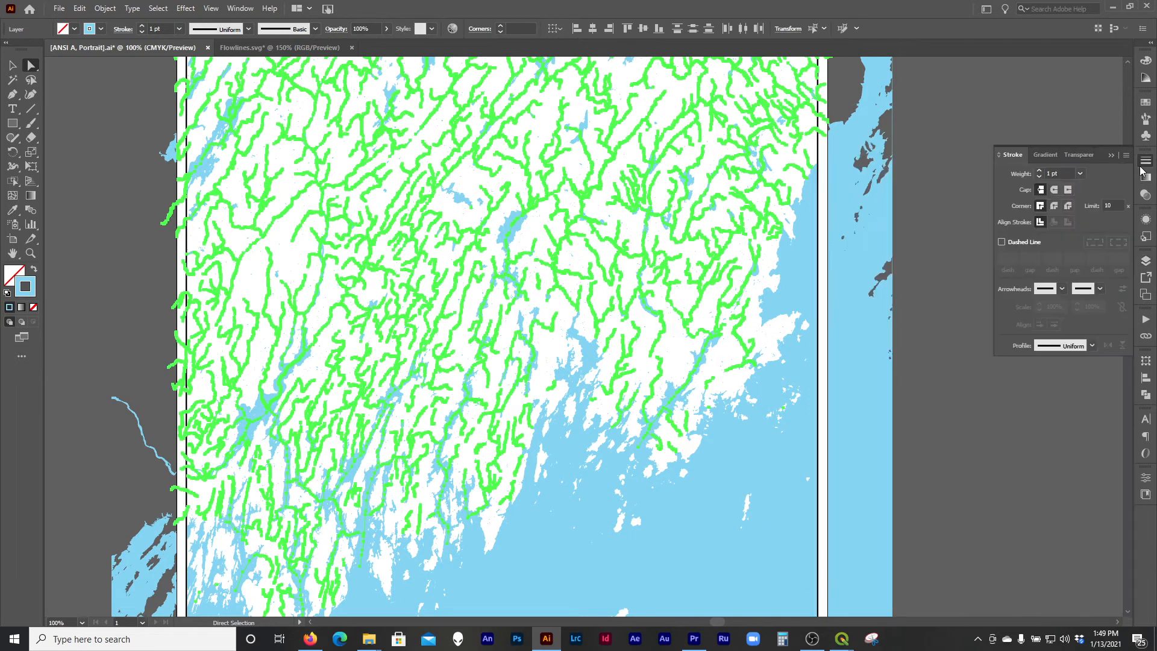
click(1040, 176)
key(ctrl+shift+a)
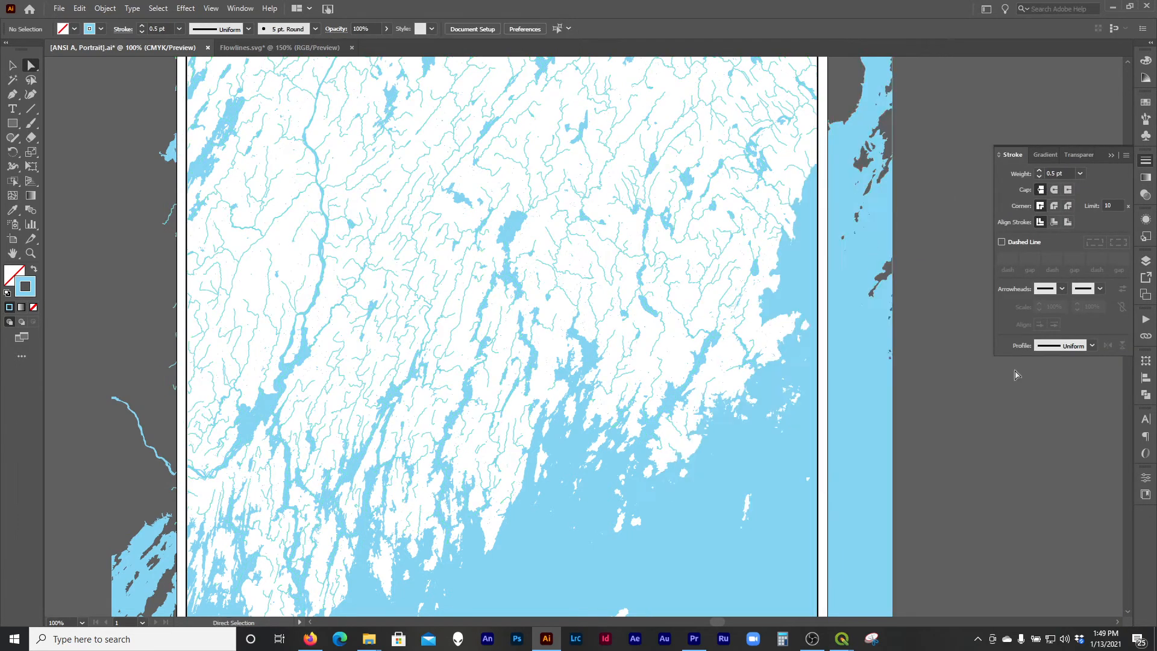
- Make the RELIEF layer group visible and hide its Hillshade layer so only the Hypsometric Tint shows beneath the water
click(1146, 264)
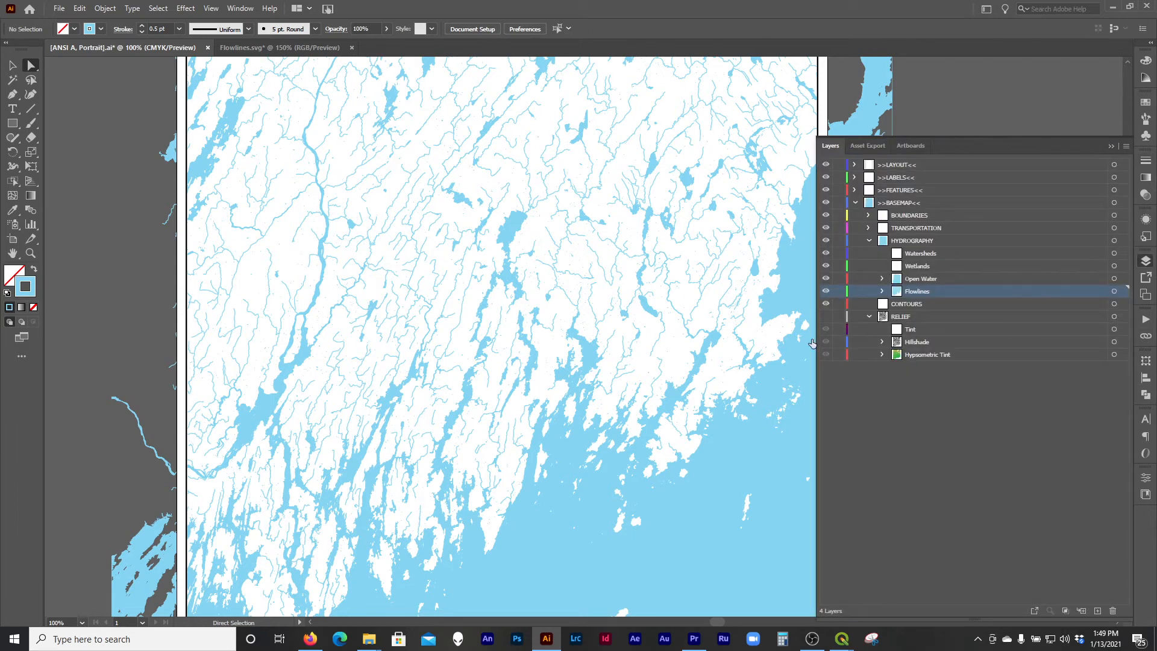
scroll(690, 293, down, 2)
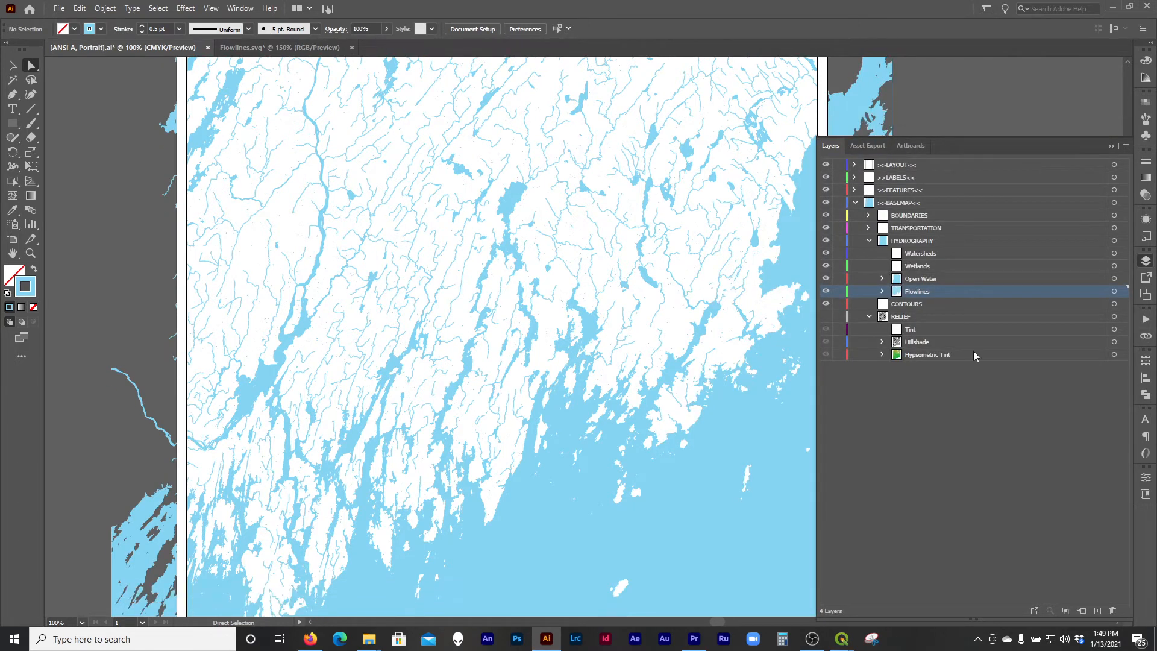
click(826, 317)
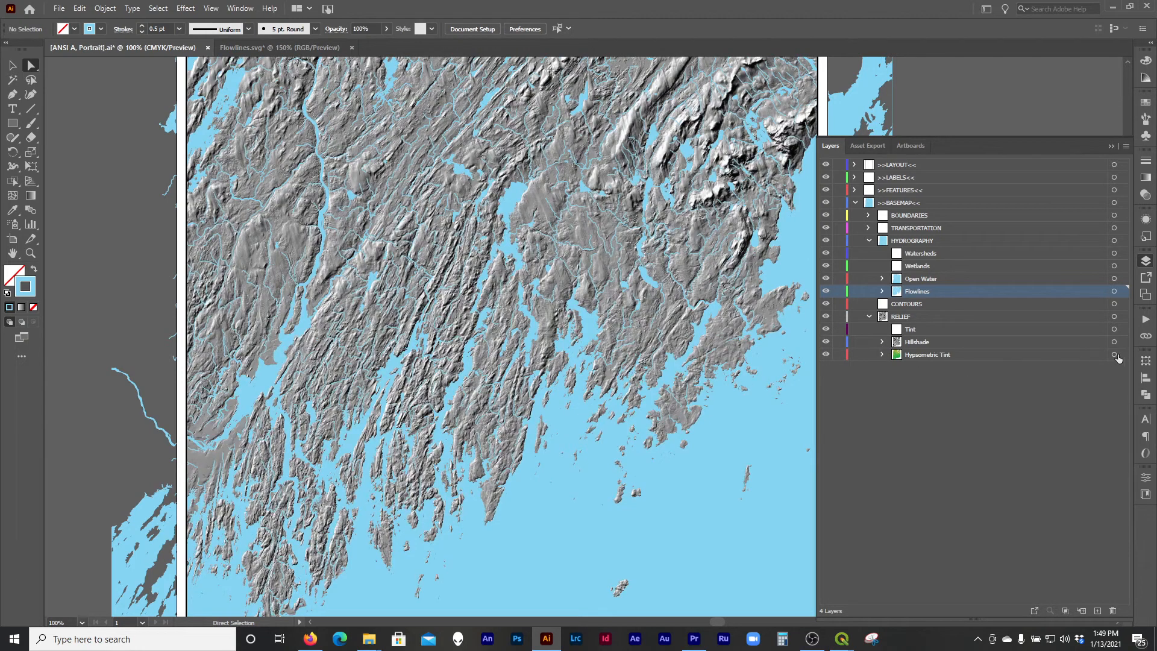
click(825, 342)
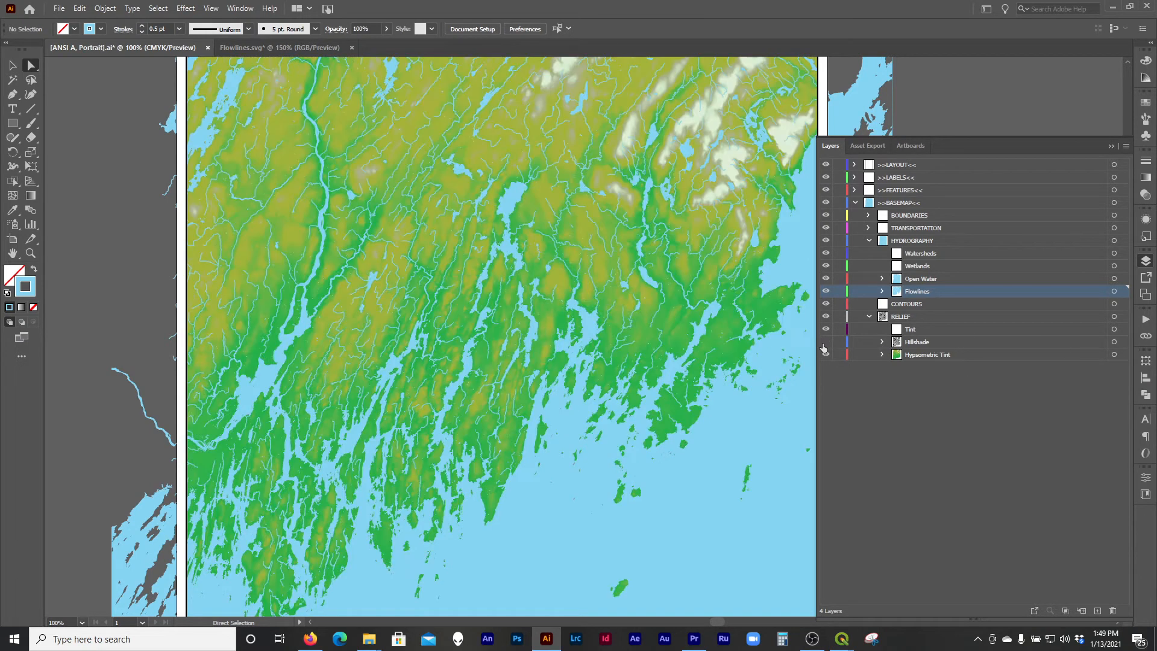
- Reduce the opacity of the Hypsometric Tint layer, trying 10% and settling on 20%
click(1115, 355)
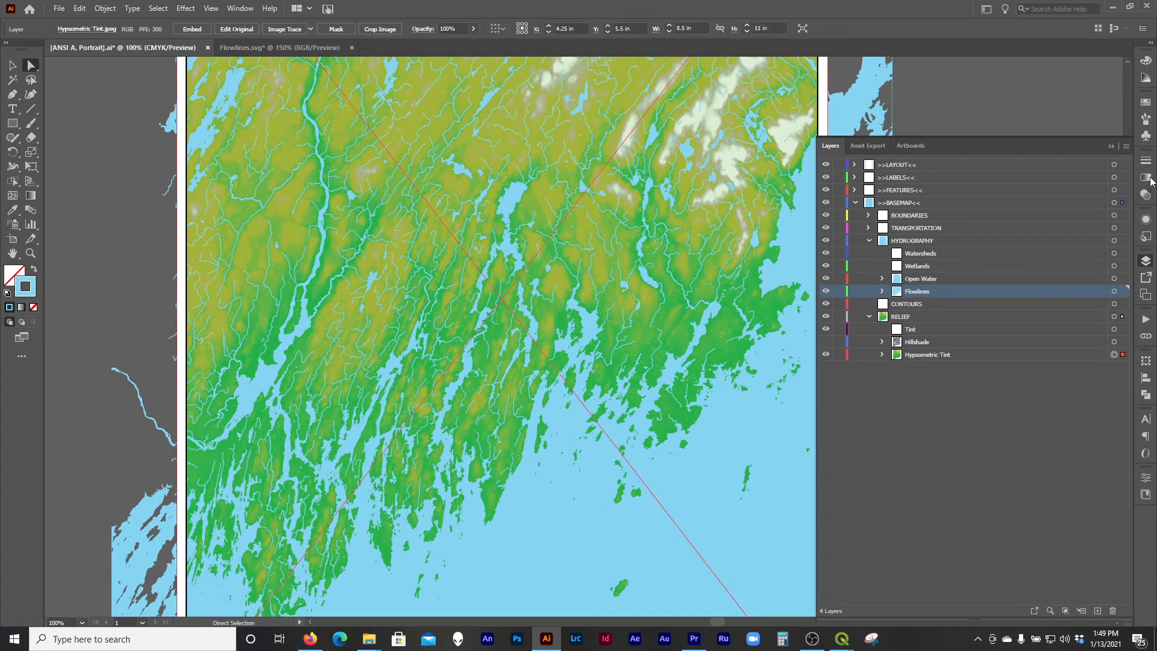
click(1145, 196)
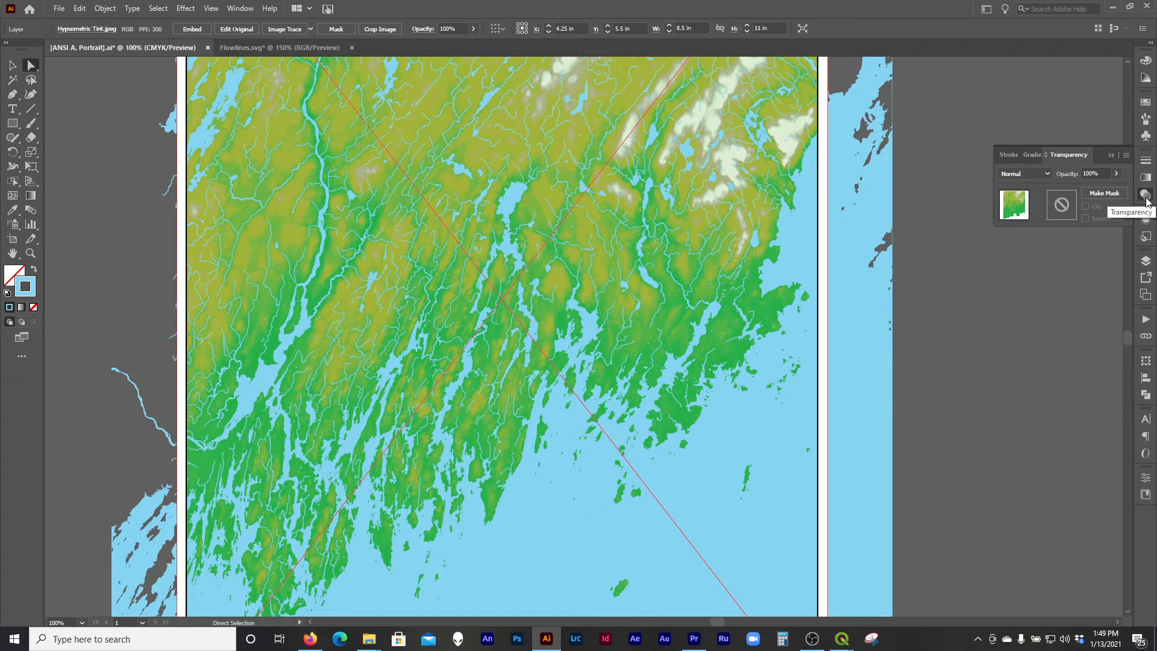
click(240, 9)
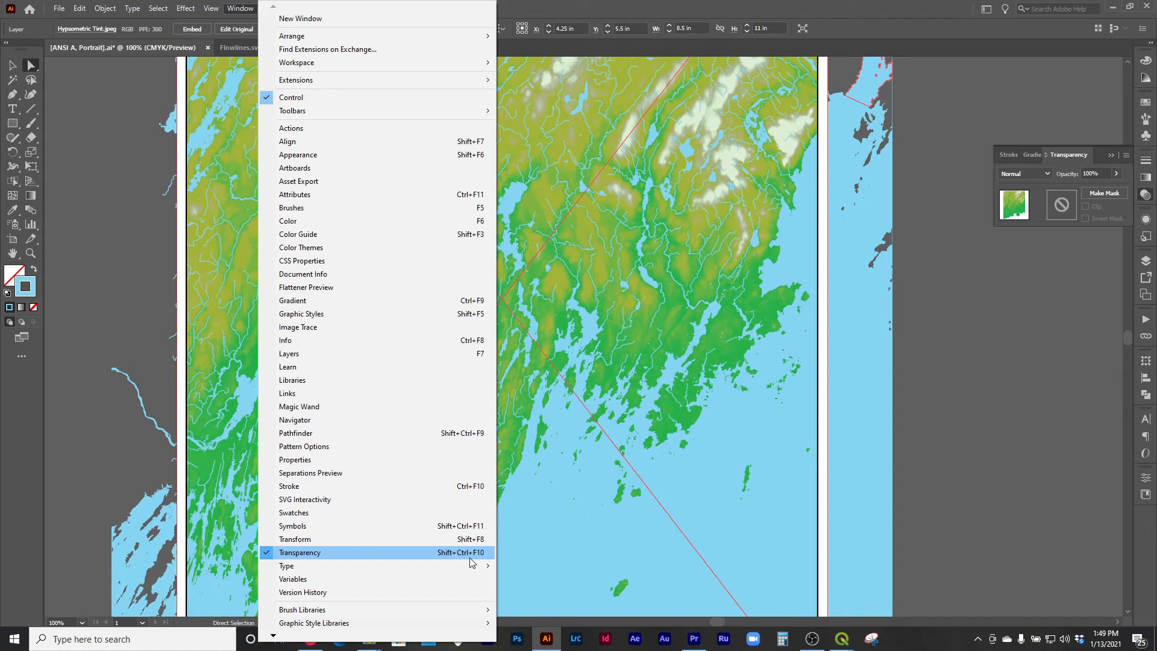
click(910, 5)
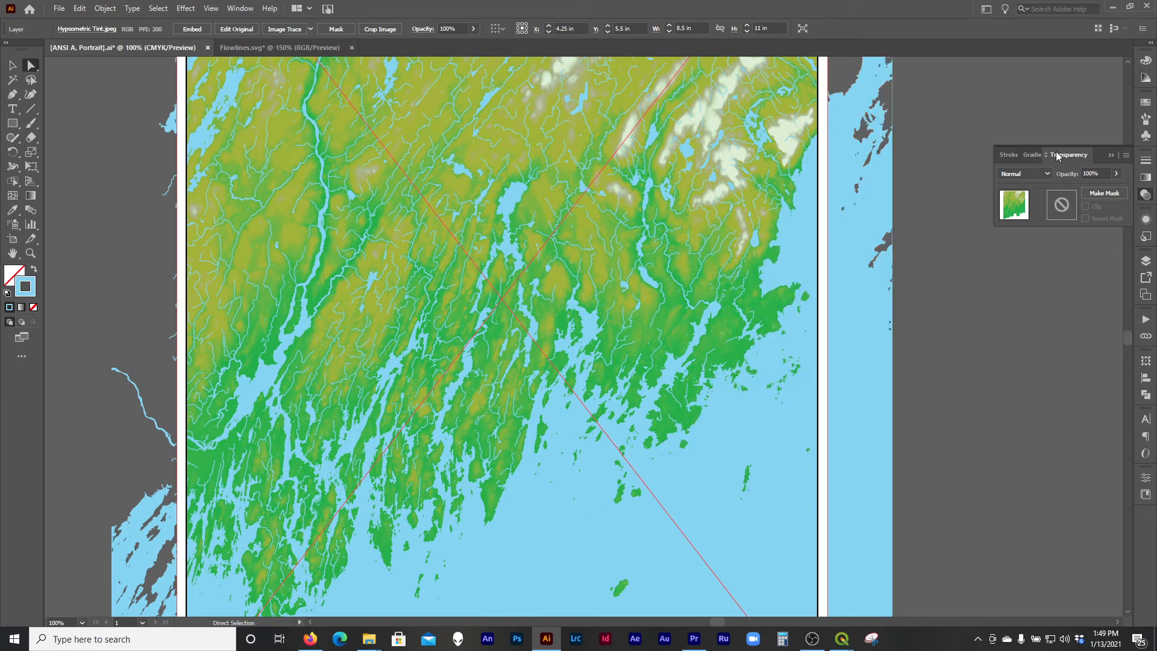
click(1104, 173)
text(10)
key(Return)
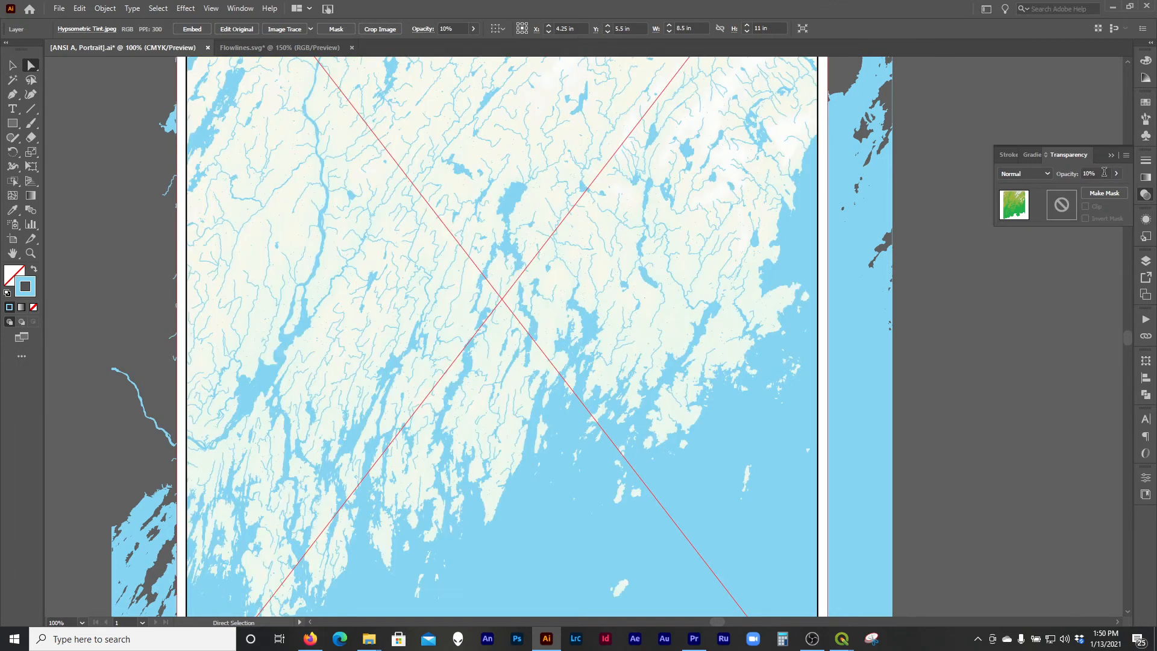
click(1104, 173)
text(20)
key(Return)
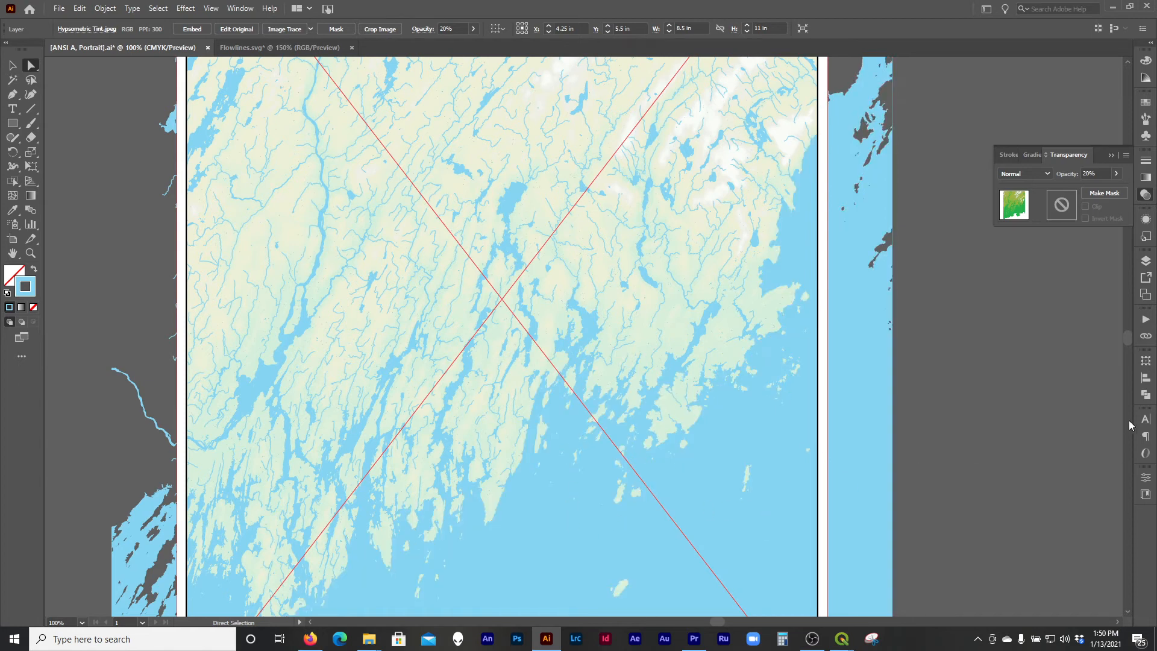
- Fill everything on the Open Water layer with a very pale blue of C 10, M 0, Y 0, K 0 and clear the selection
click(1146, 261)
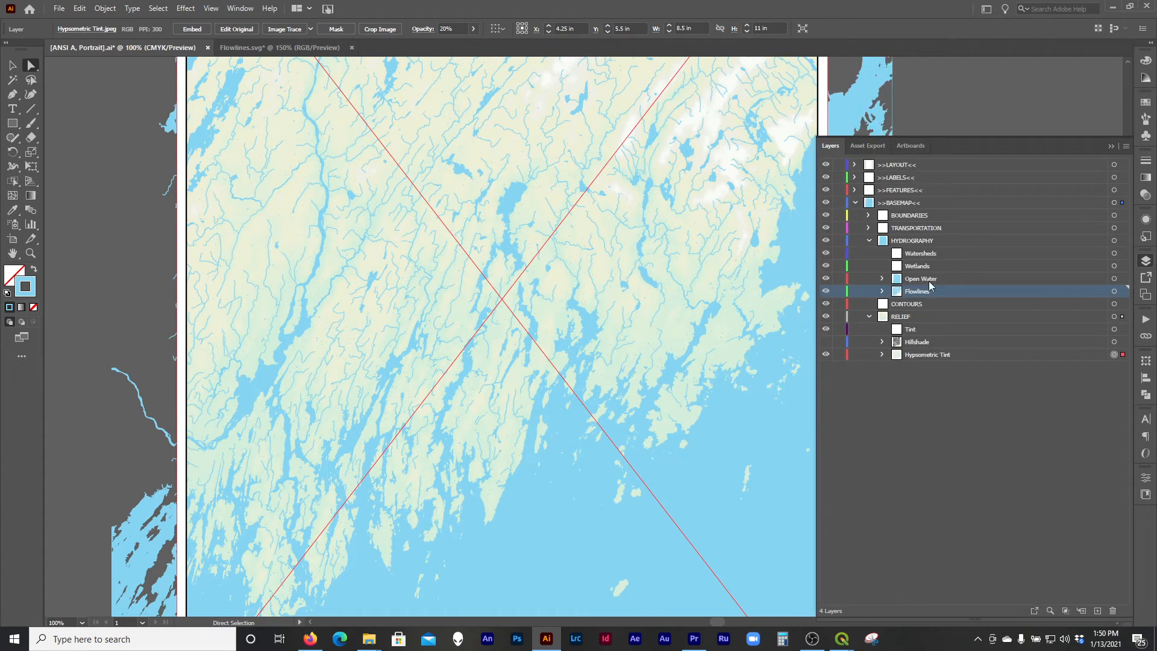
click(1114, 279)
click(1142, 63)
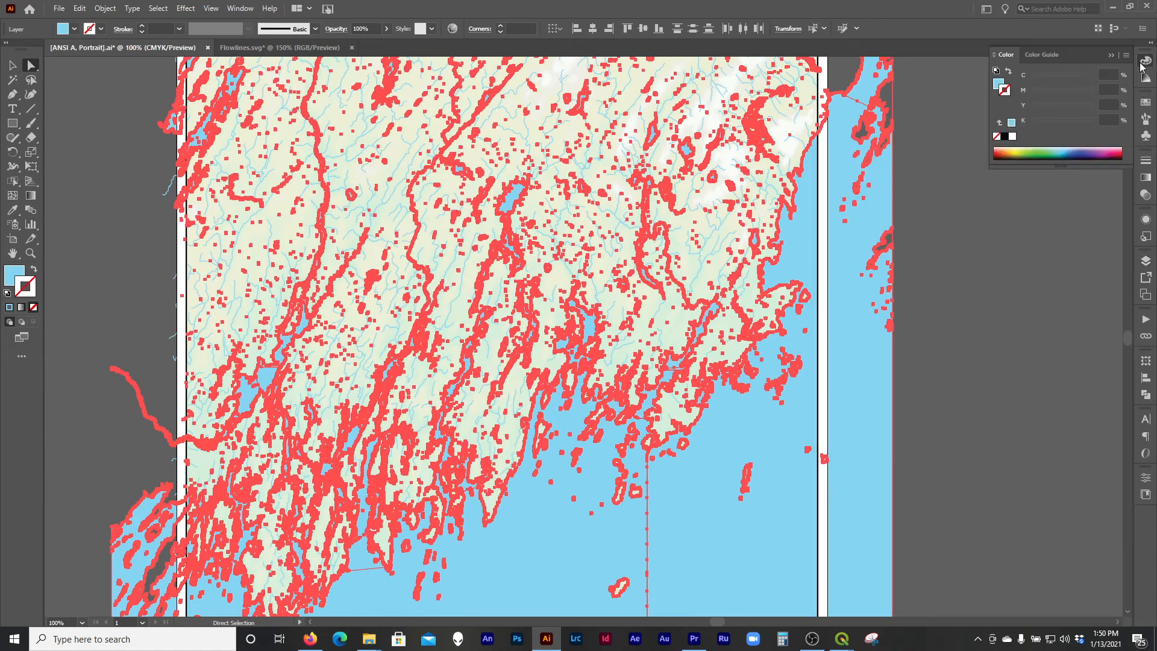
click(997, 85)
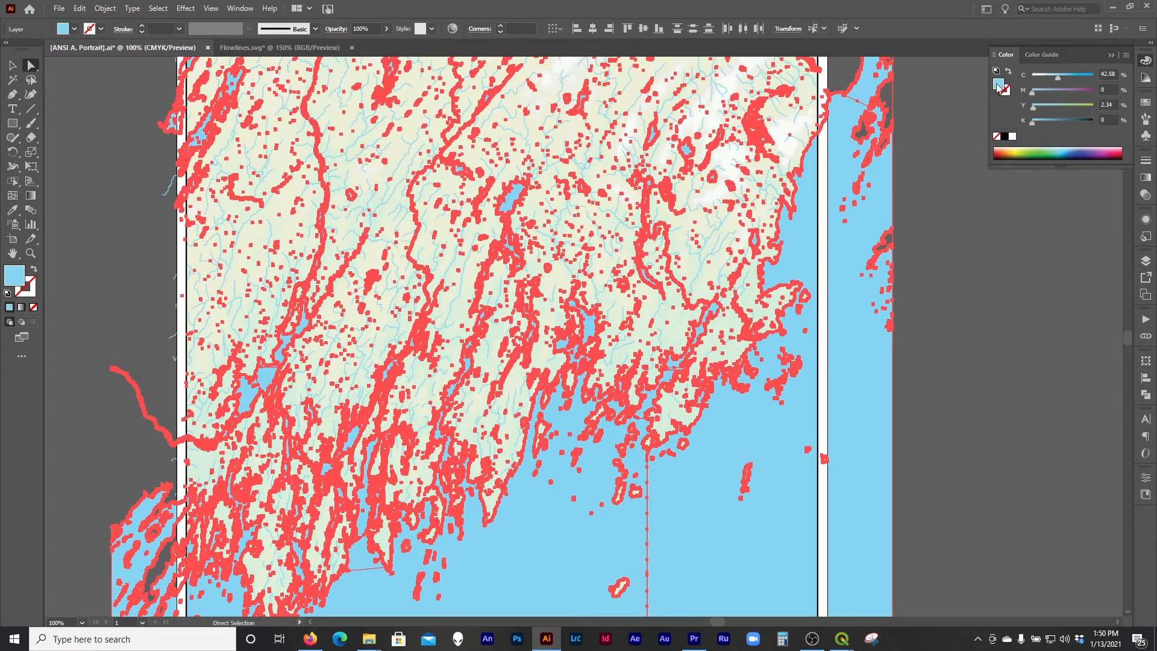
drag(1035, 112, 1016, 113)
click(1112, 73)
key(Return)
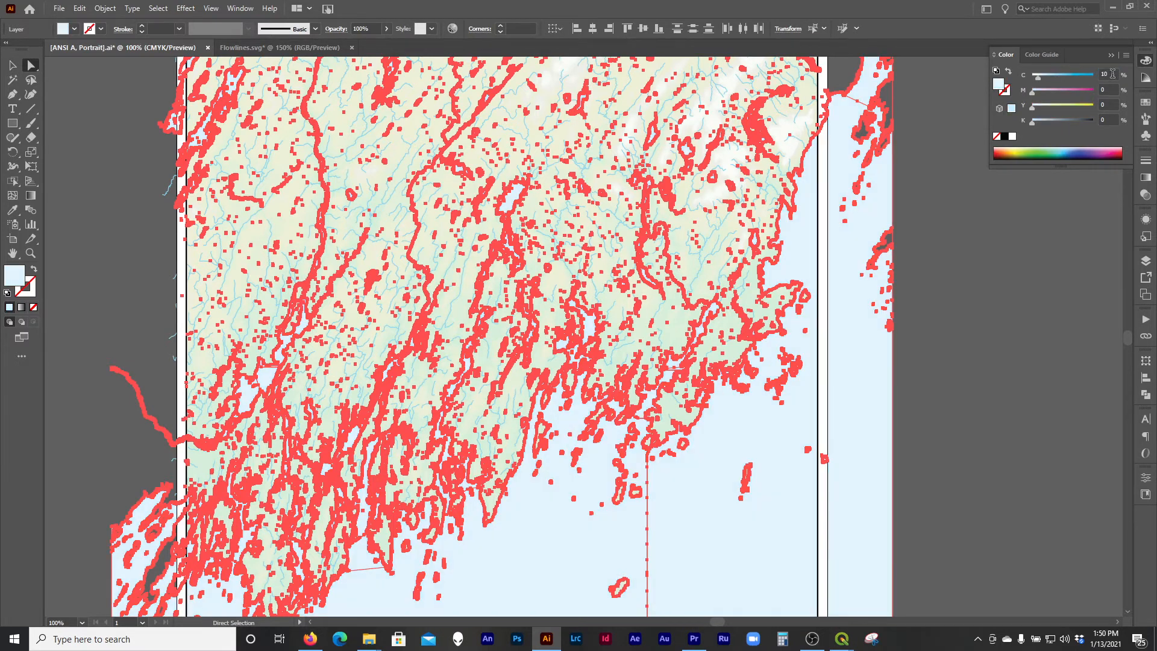
click(1016, 421)
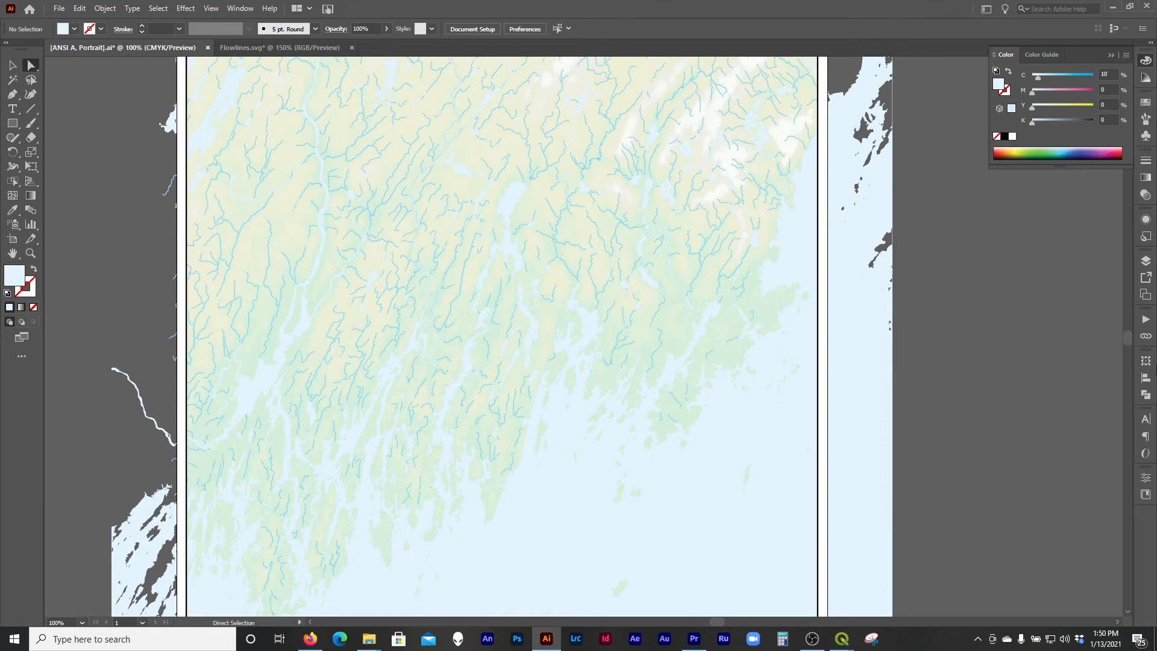
- Set the stroke color of everything on the Flowlines layer to C 10, M 0, Y 0, K 0 and clear the selection
click(1145, 261)
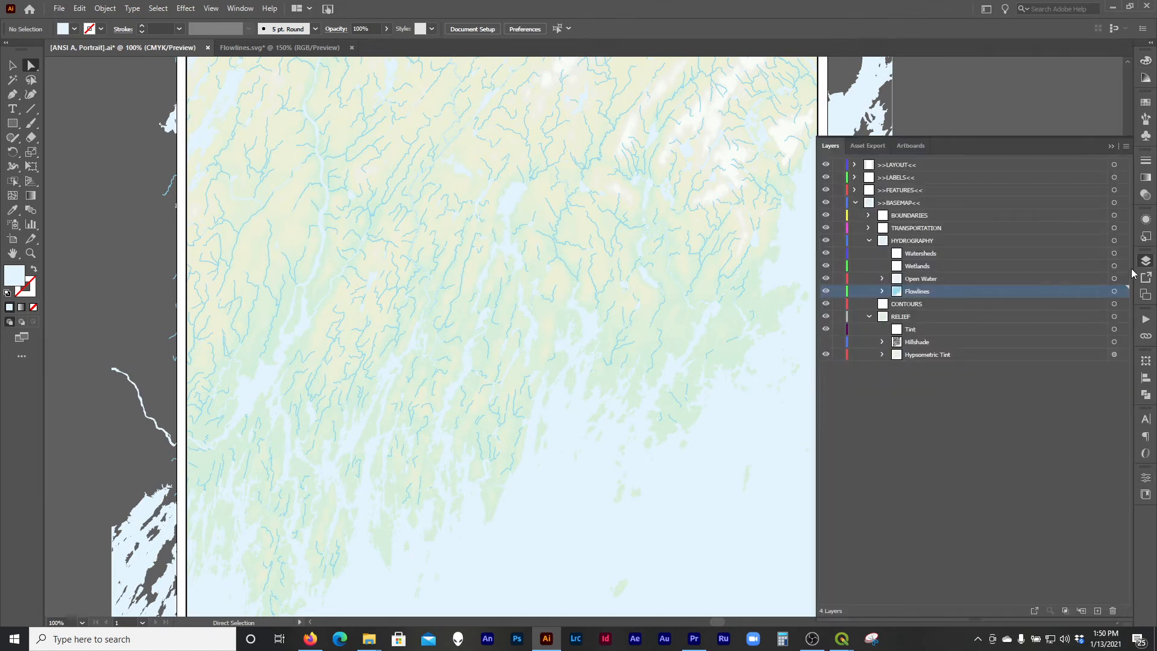
click(1115, 290)
click(1143, 63)
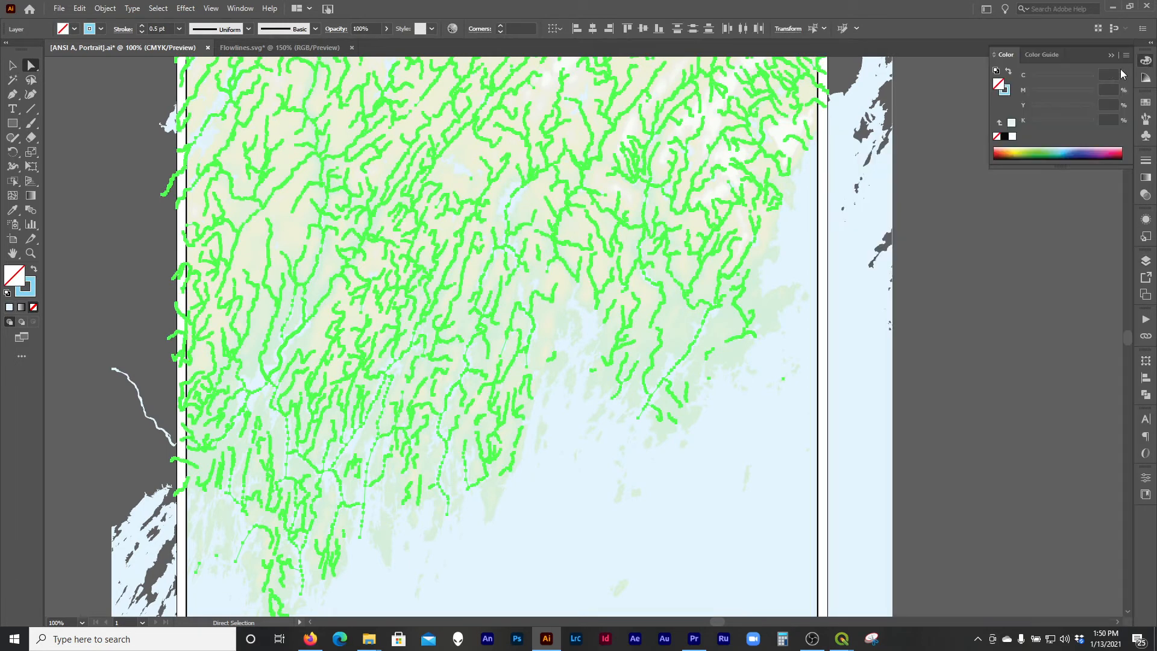
click(1007, 94)
click(1108, 74)
text(10)
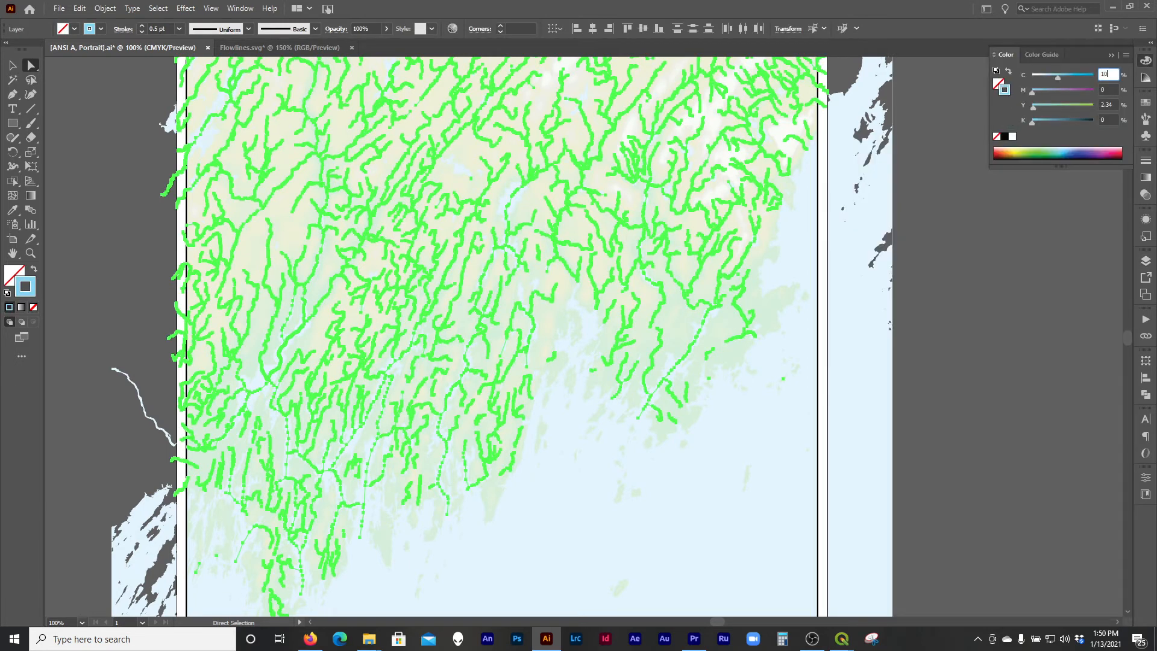
key(Tab)
key(Tab)
text(0)
key(Return)
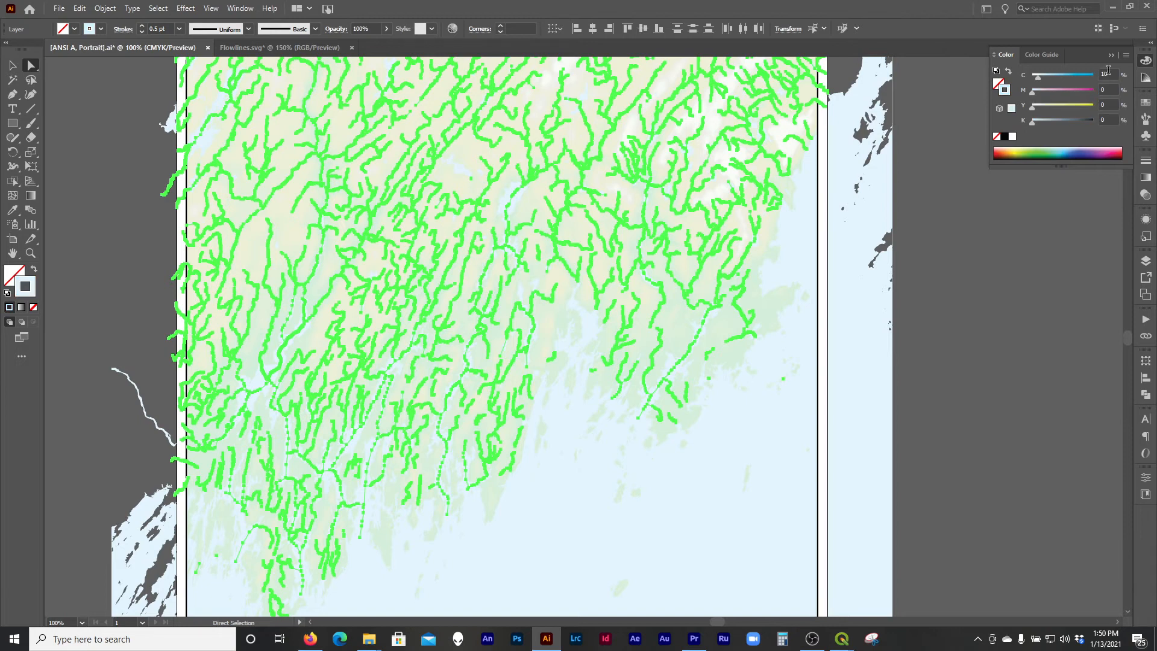
click(1074, 208)
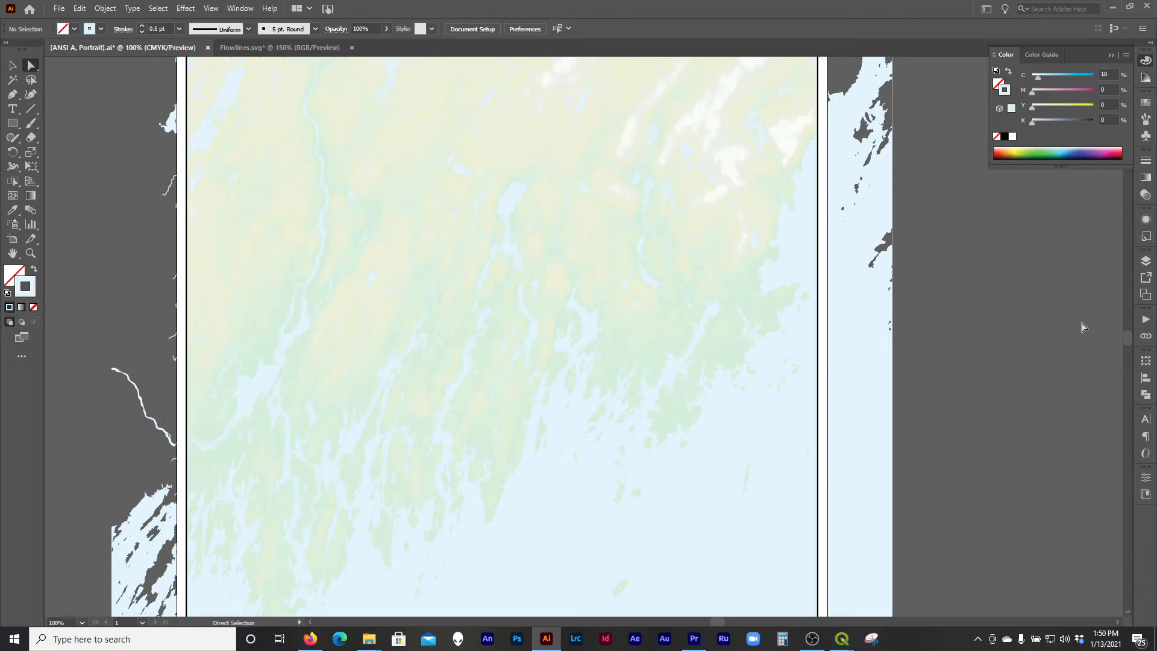
- Show the Hillshade layer, set its opacity to 10%, and clear the selection
click(1146, 261)
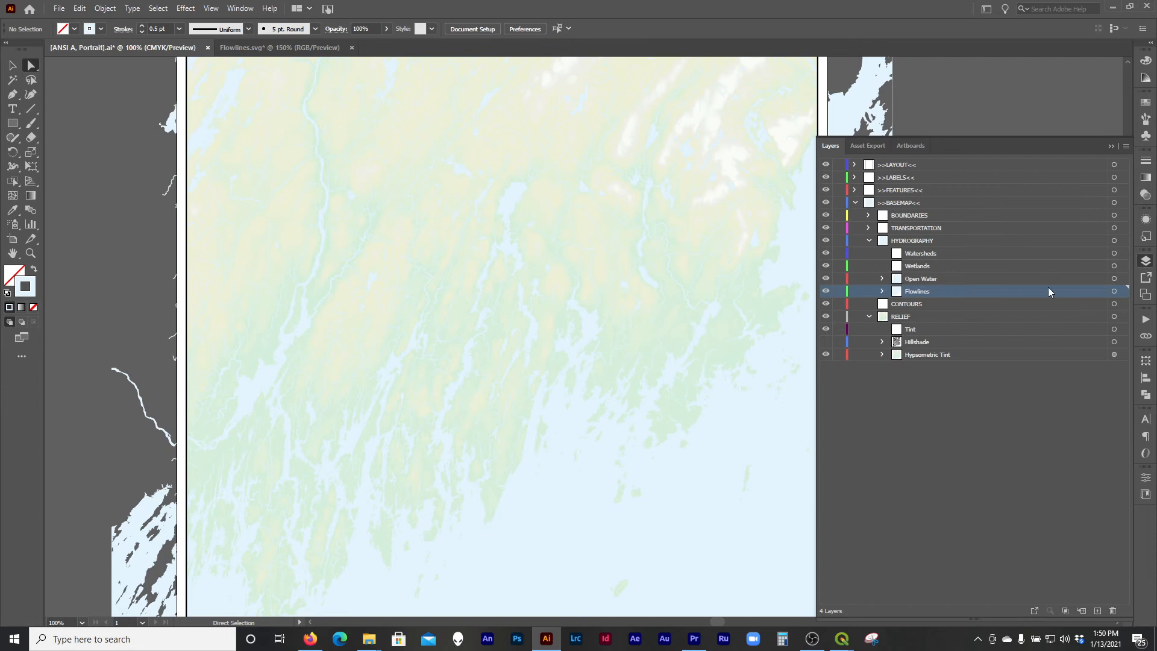
scroll(649, 304, down, 2)
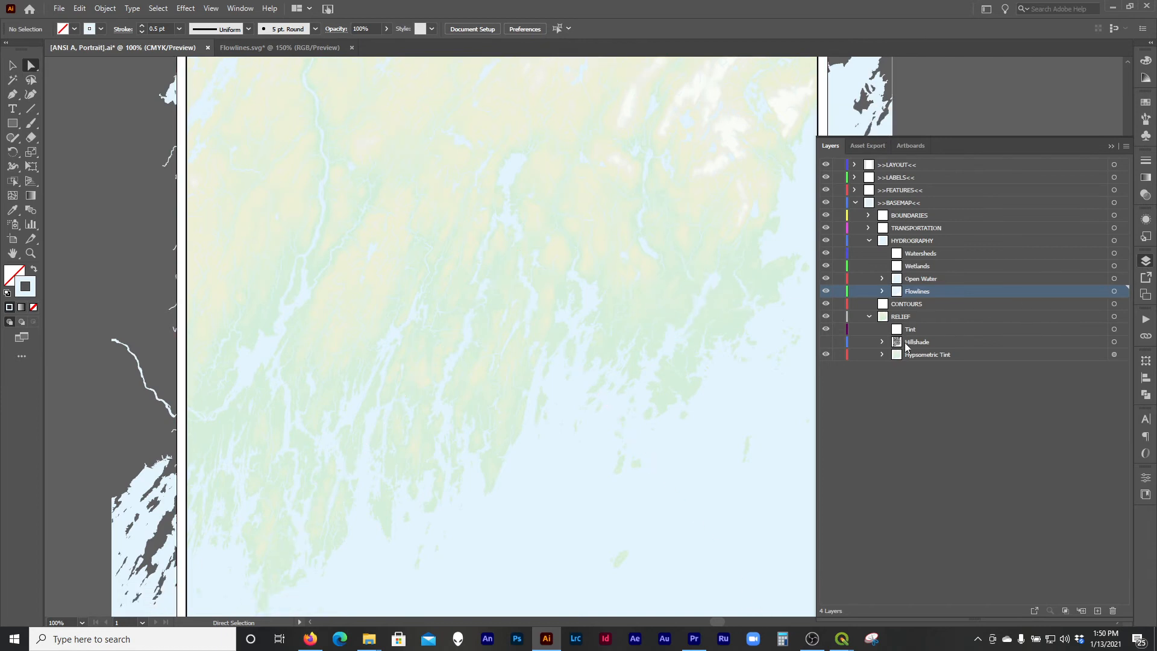
click(826, 342)
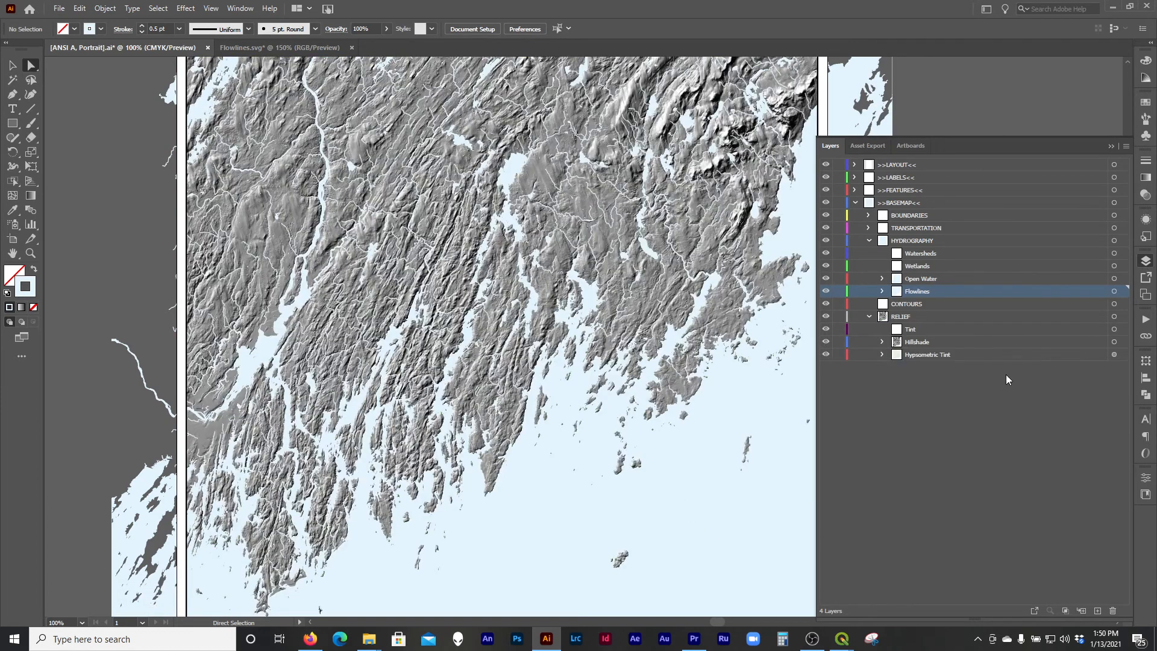
click(1115, 342)
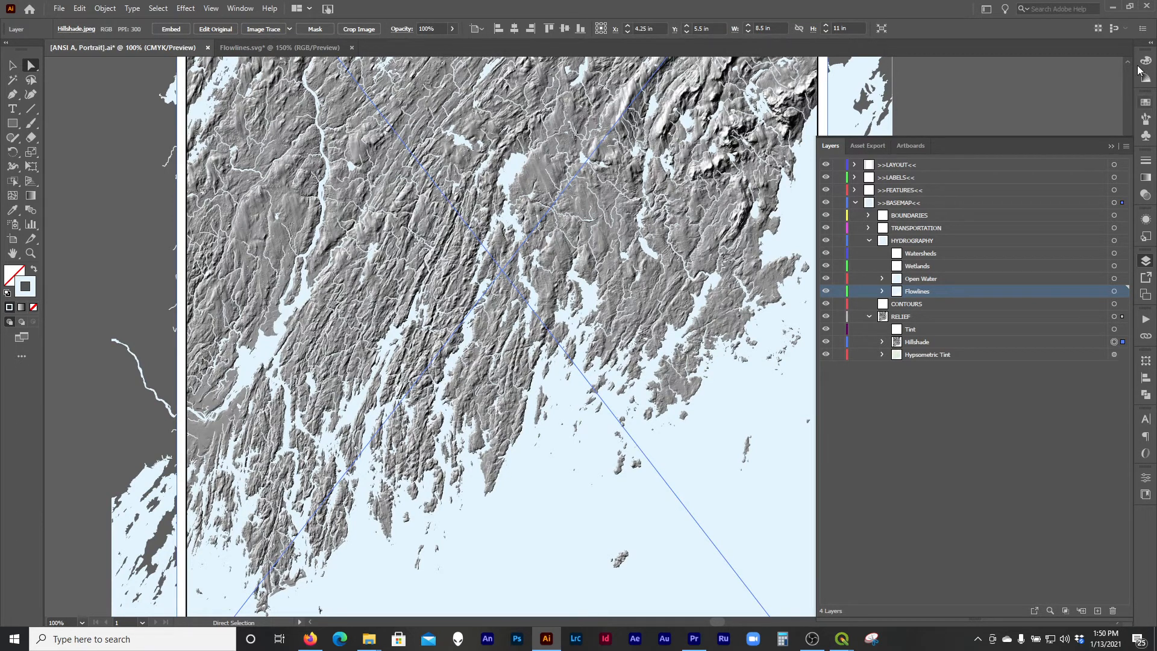
click(1146, 197)
click(1104, 173)
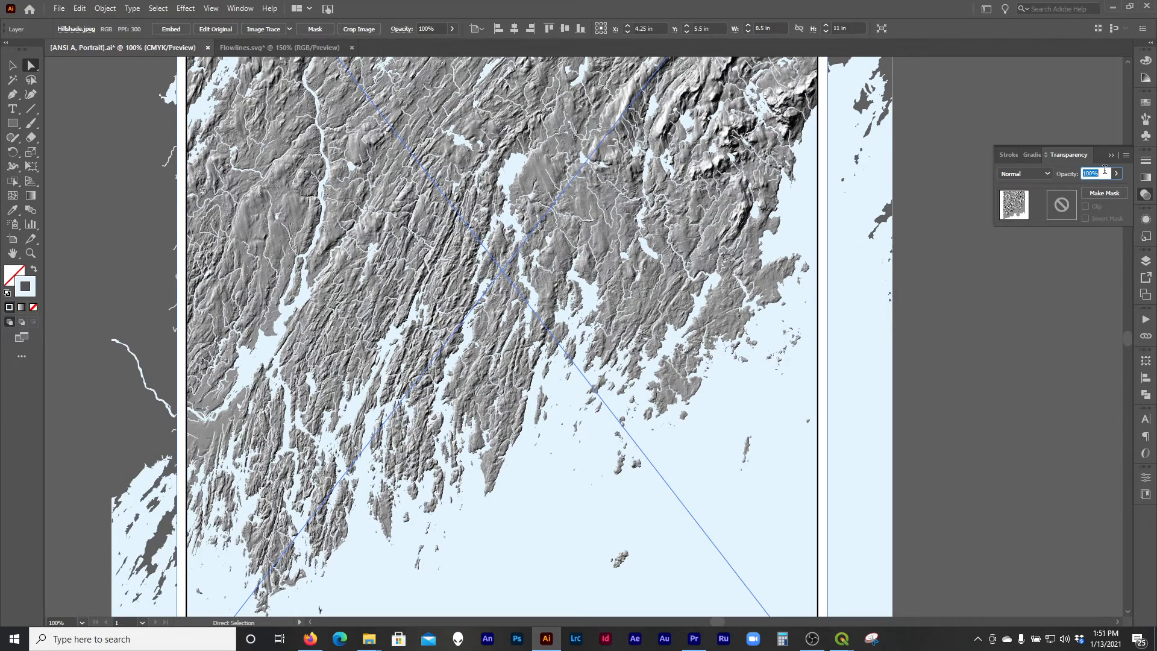
text(10)
key(Return)
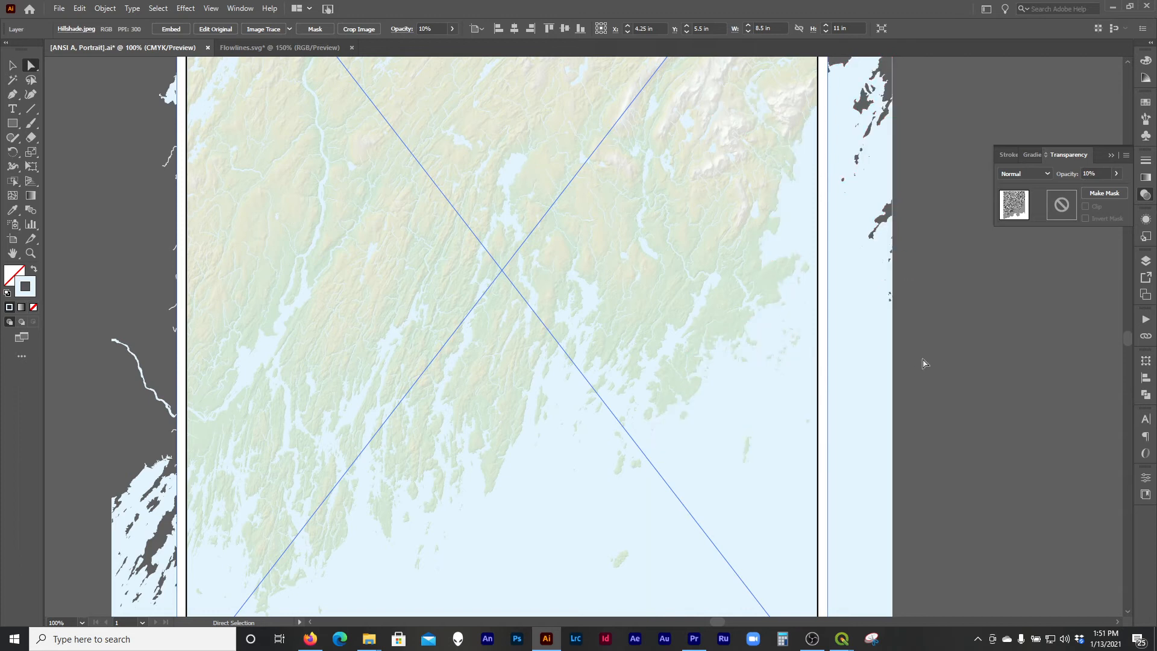
scroll(916, 318, left, 3)
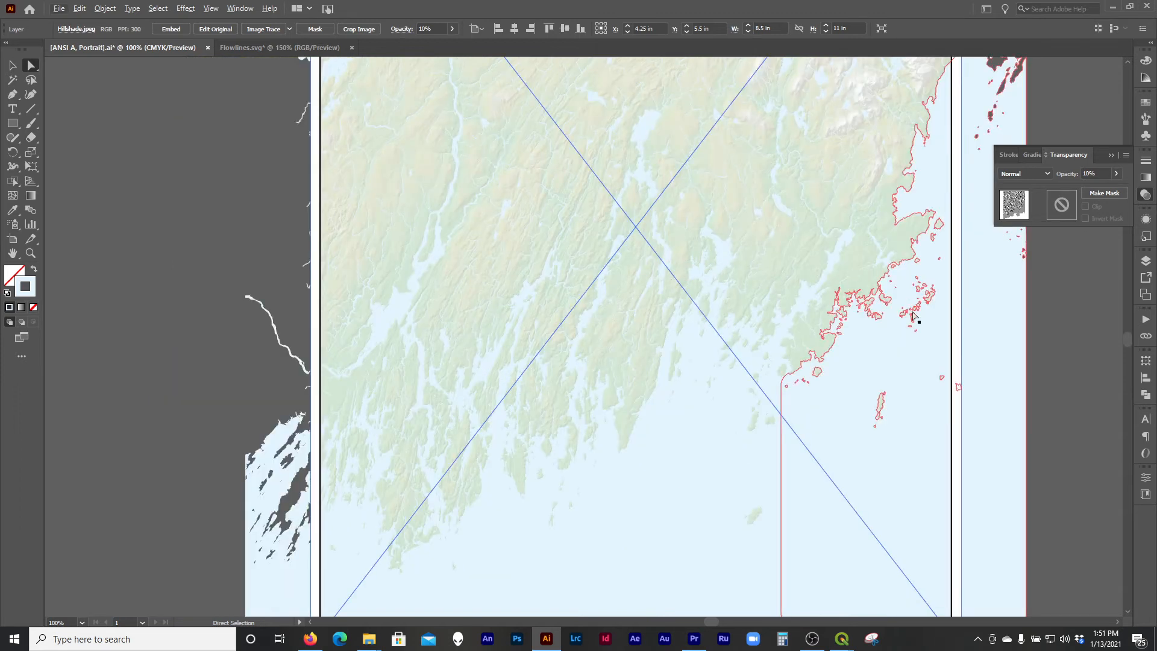
scroll(960, 305, right, 1)
click(1018, 305)
scroll(979, 322, up, 3)
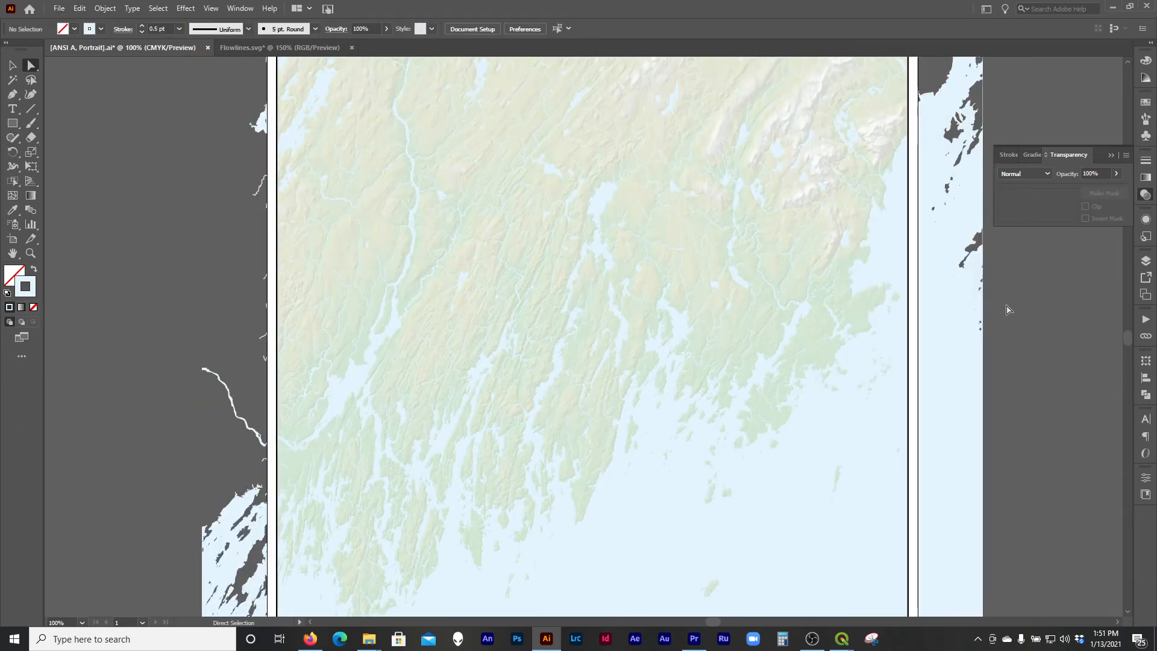
- Delete the unused CONTOURS layer and collapse and lock the RELIEF layer group
click(1146, 256)
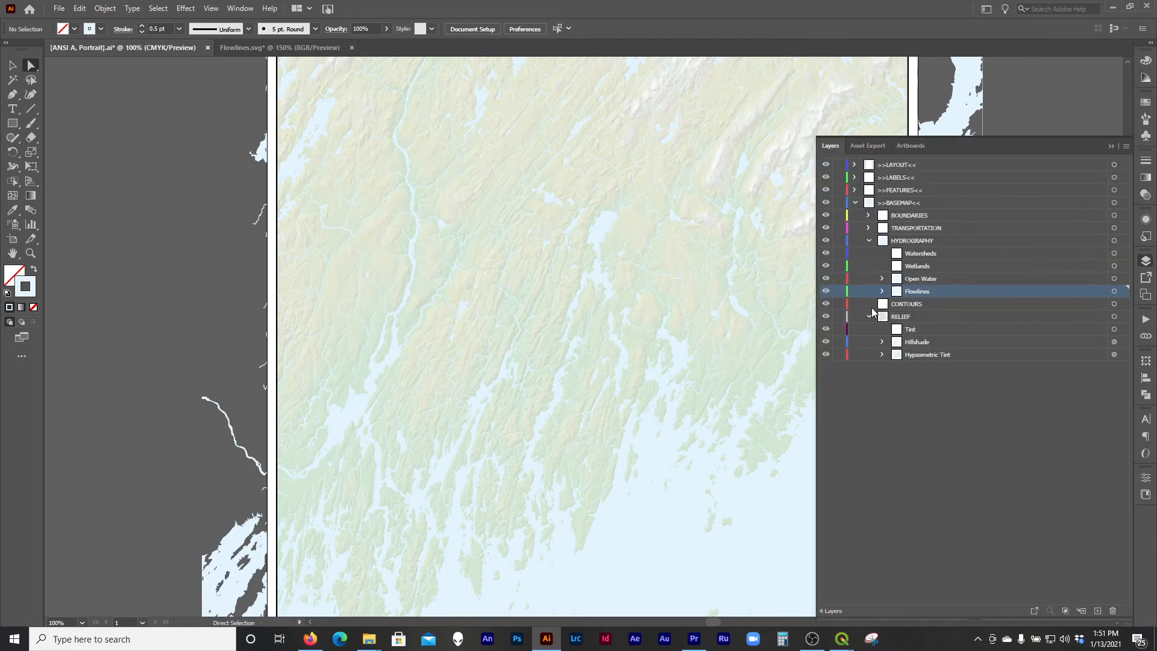
click(856, 306)
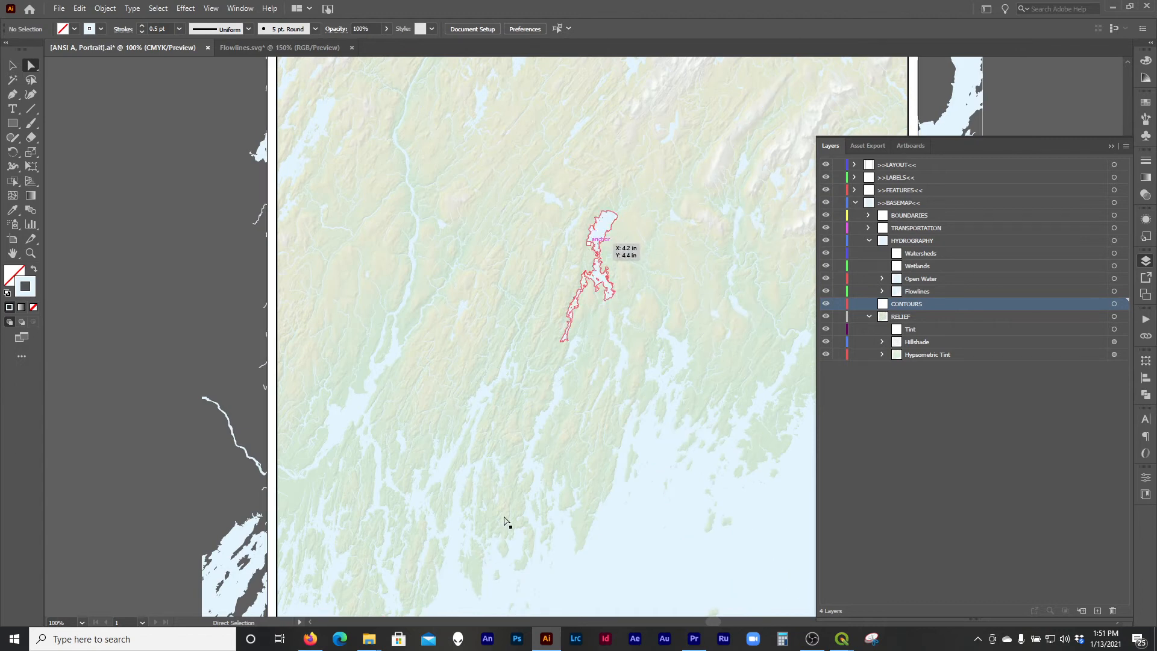
click(868, 316)
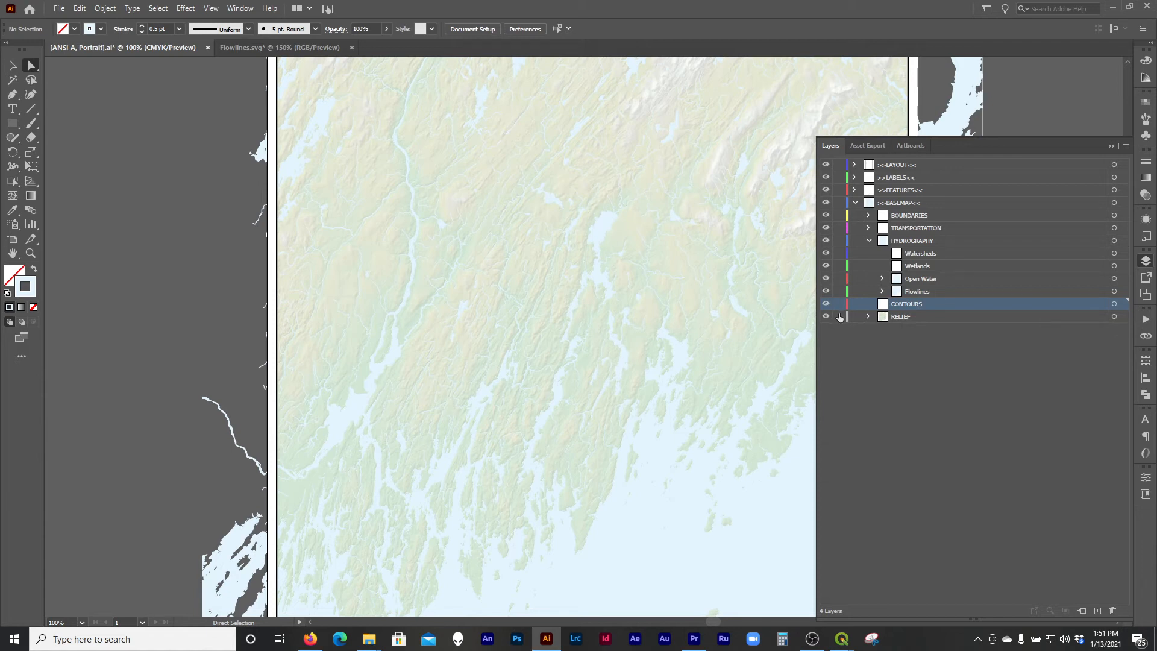
click(1113, 610)
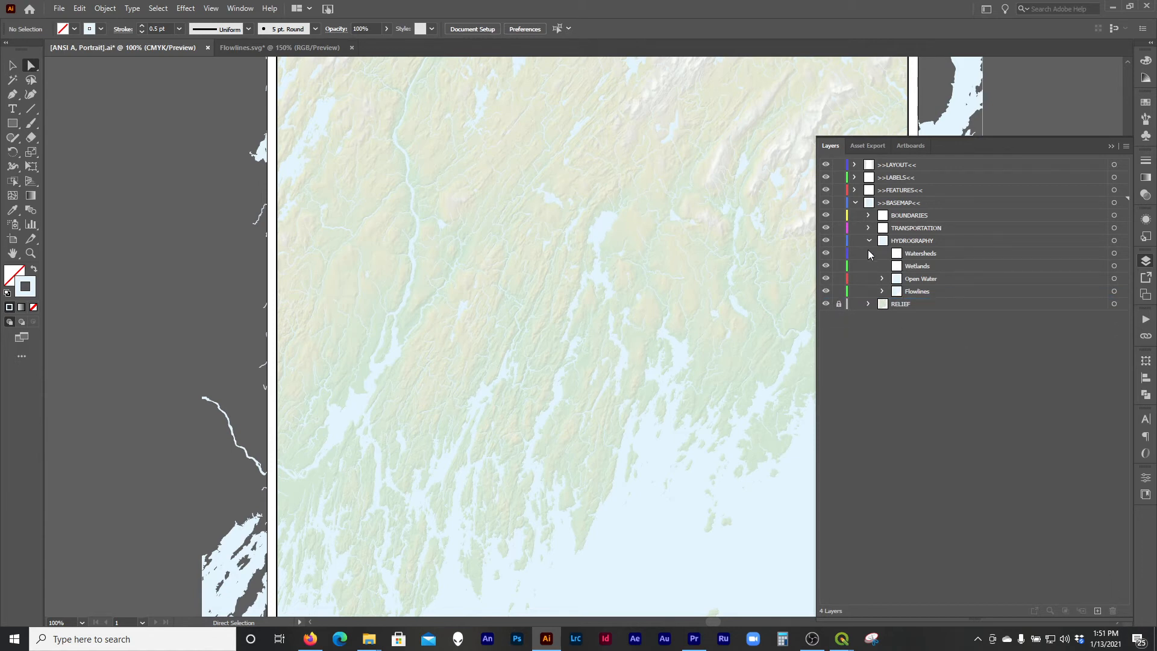
- Make Wetlands the active layer, close Flowlines.svg and open Ecological Assets.svg
click(923, 292)
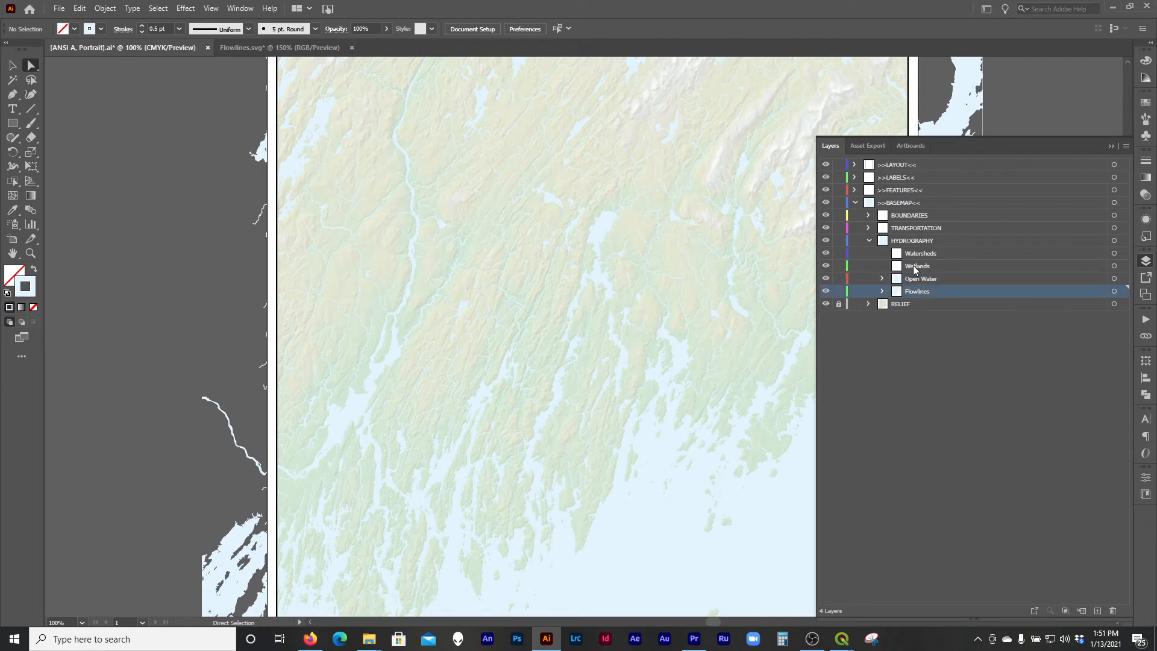
click(915, 270)
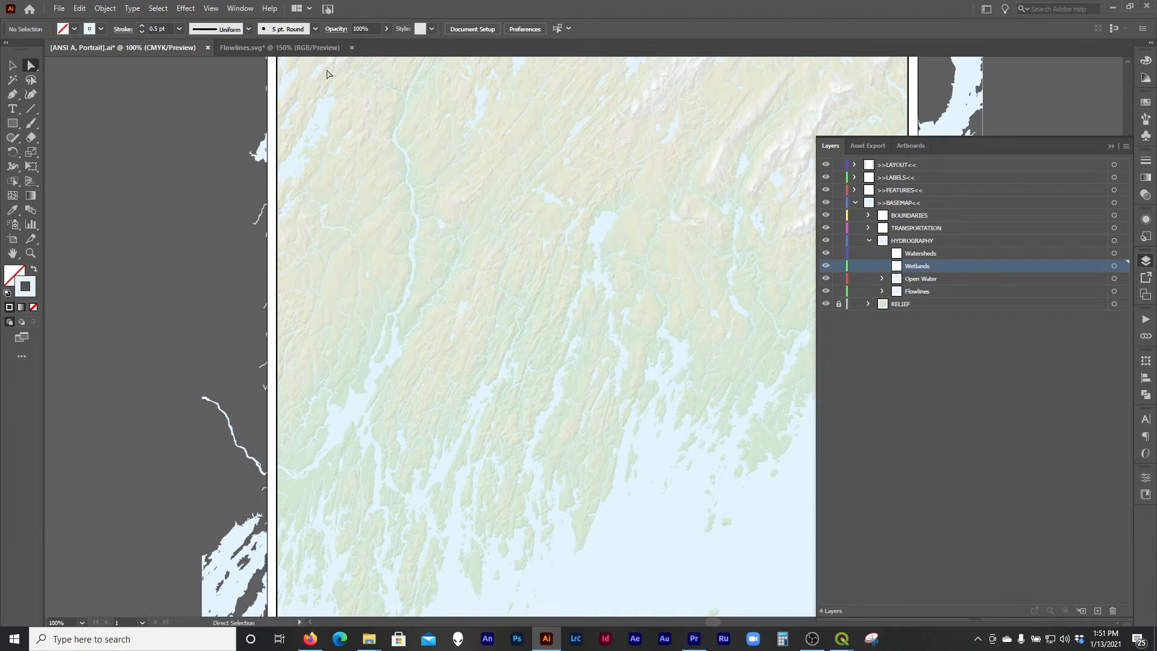
click(352, 48)
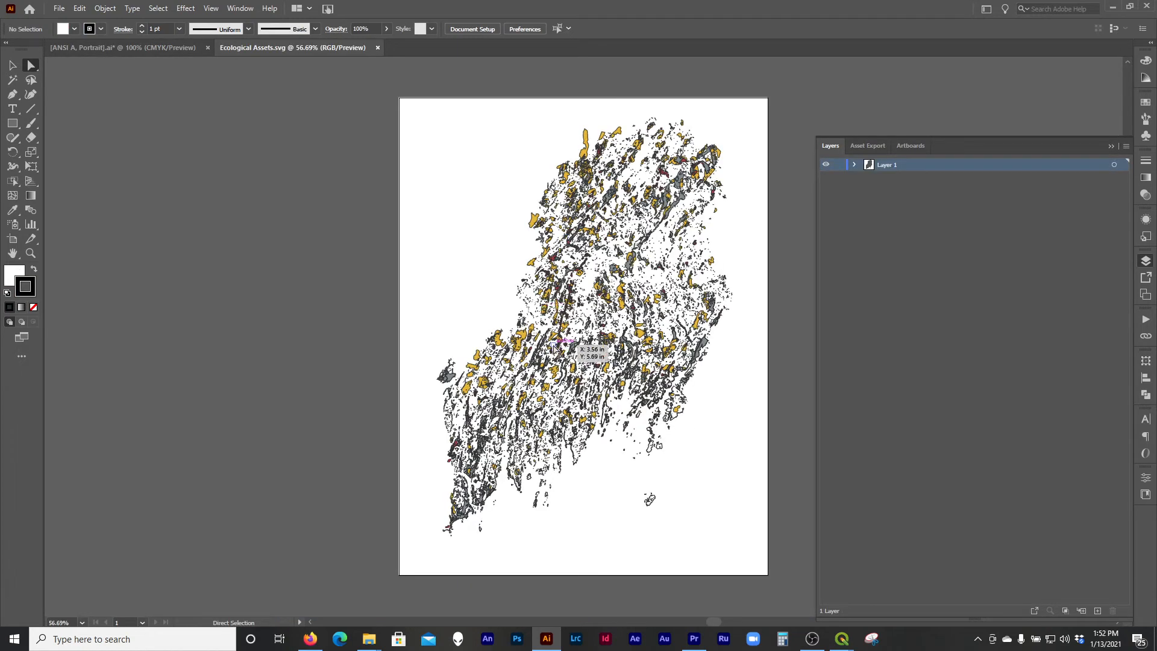
- Select all the gray-filled wetland shapes by their shared fill color and remove their stroke
scroll(550, 365, up, 3)
scroll(596, 362, down, 1)
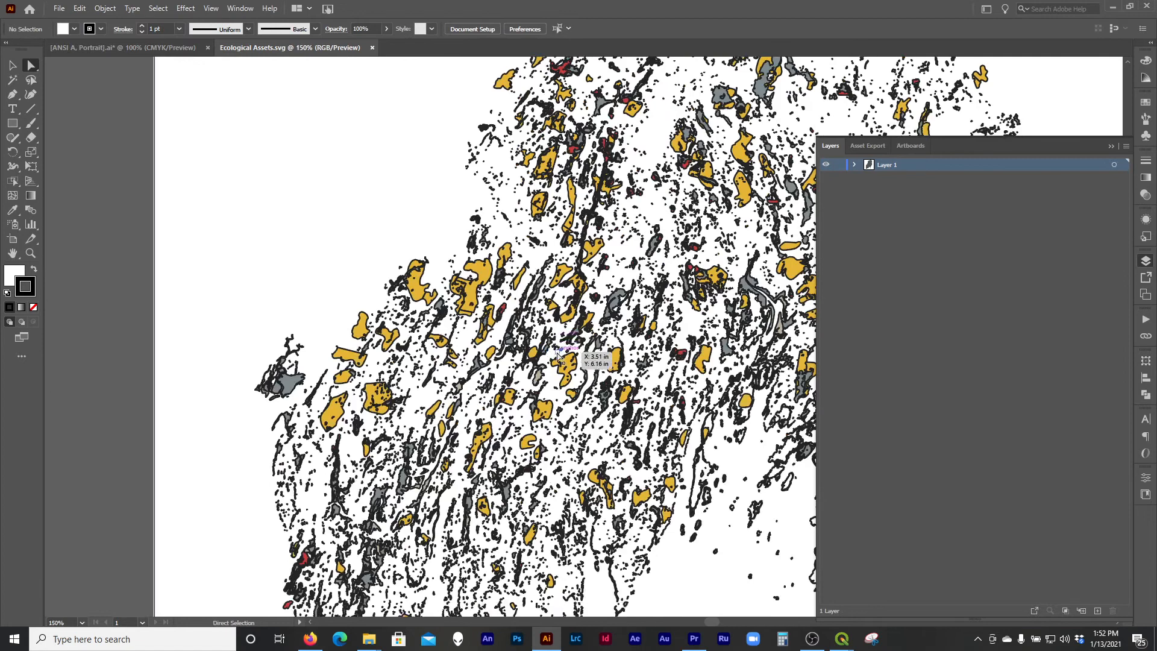
scroll(681, 401, up, 3)
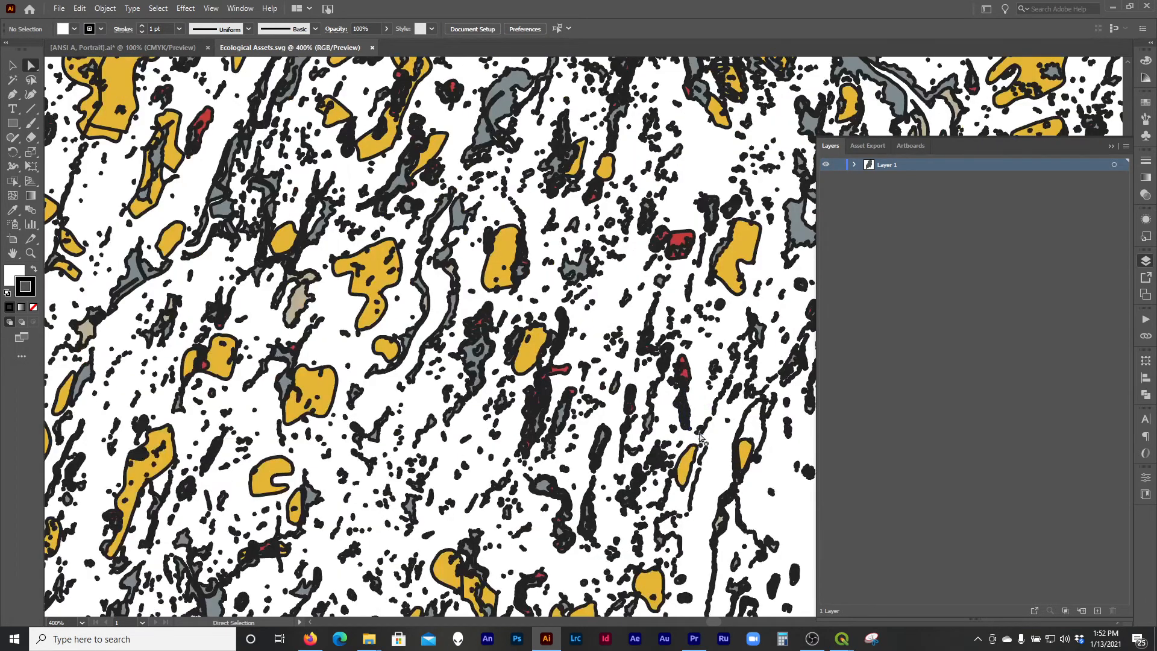
scroll(669, 423, up, 1)
scroll(669, 423, up, 1)
scroll(542, 250, up, 4)
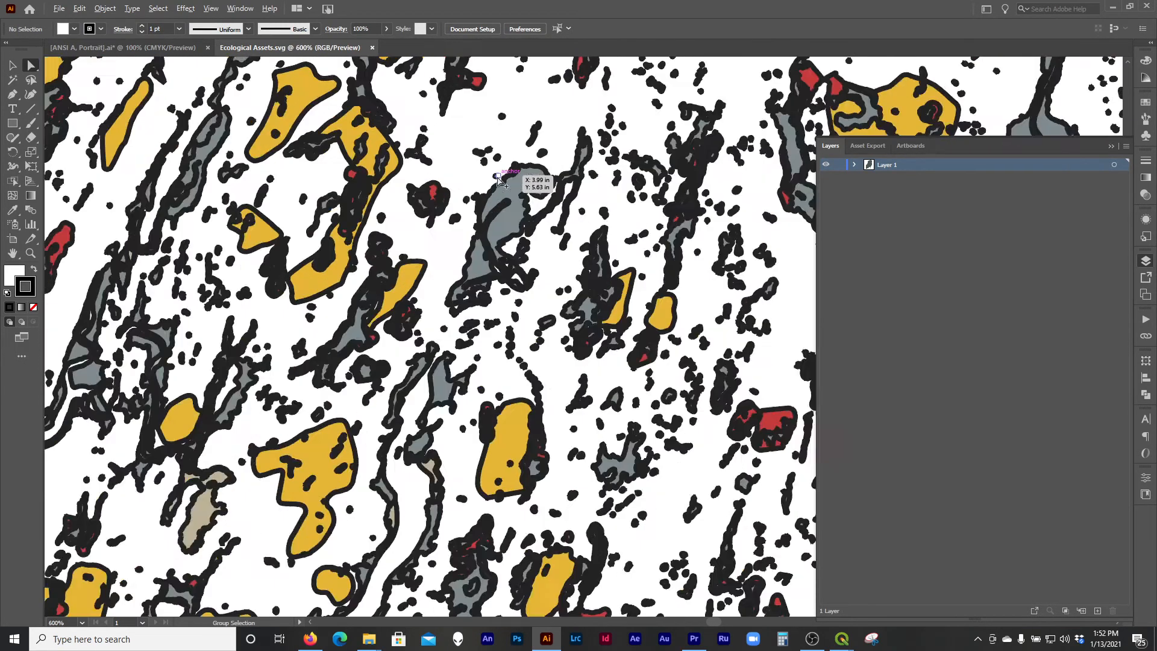
click(556, 247)
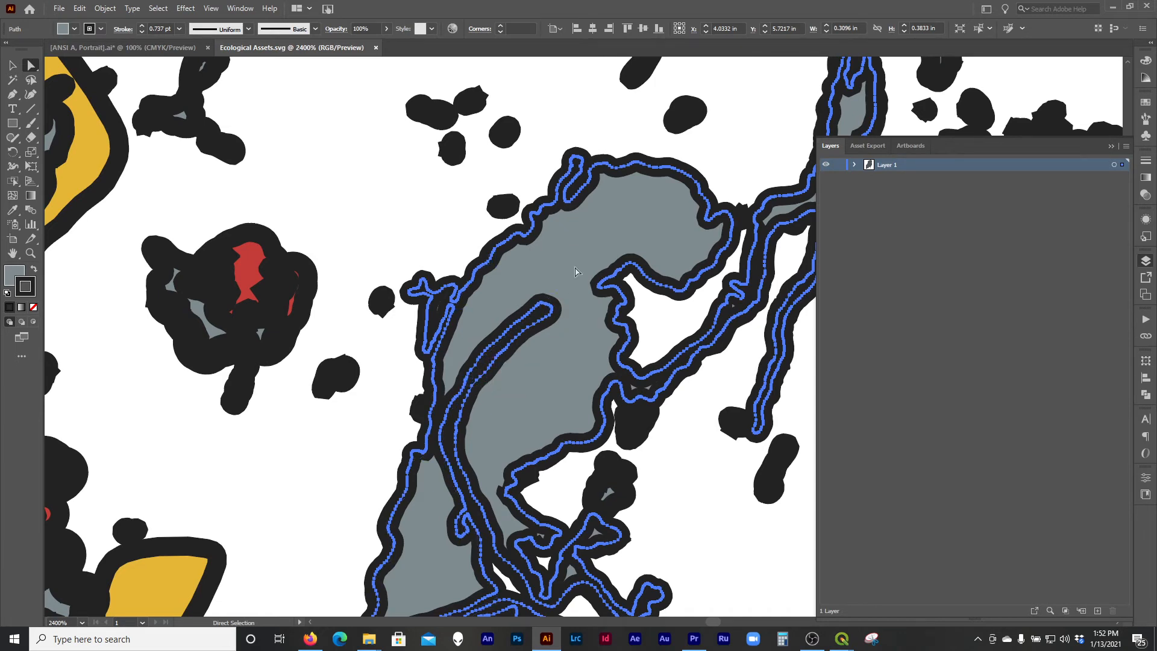
key(ctrl+a)
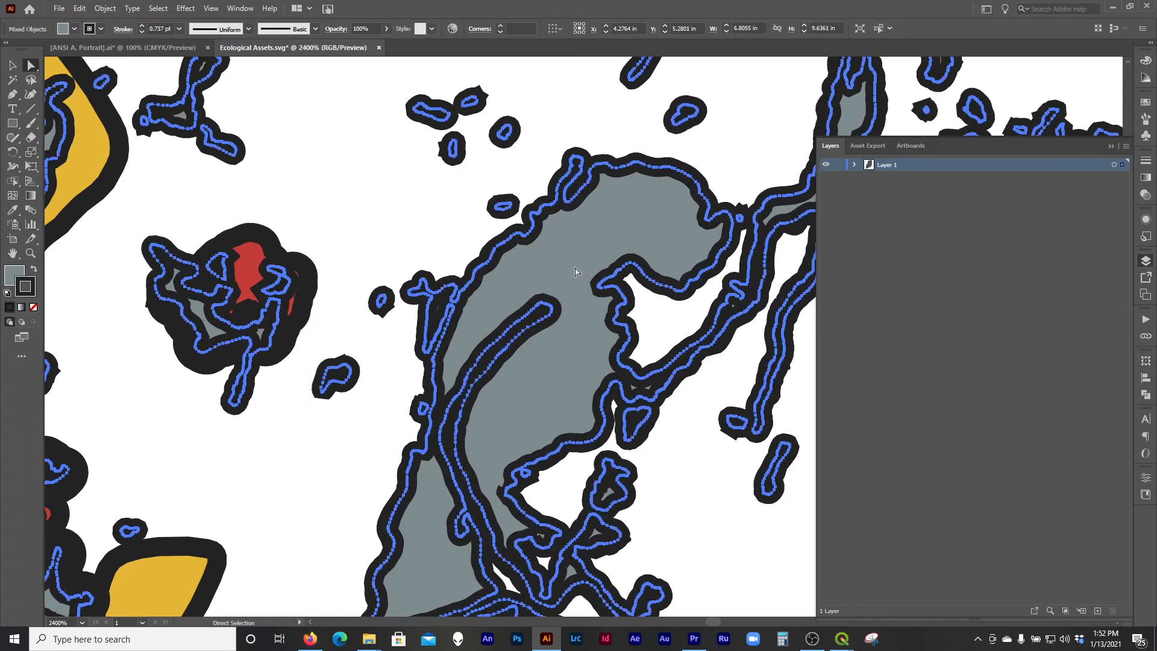
click(33, 307)
scroll(476, 326, down, 5)
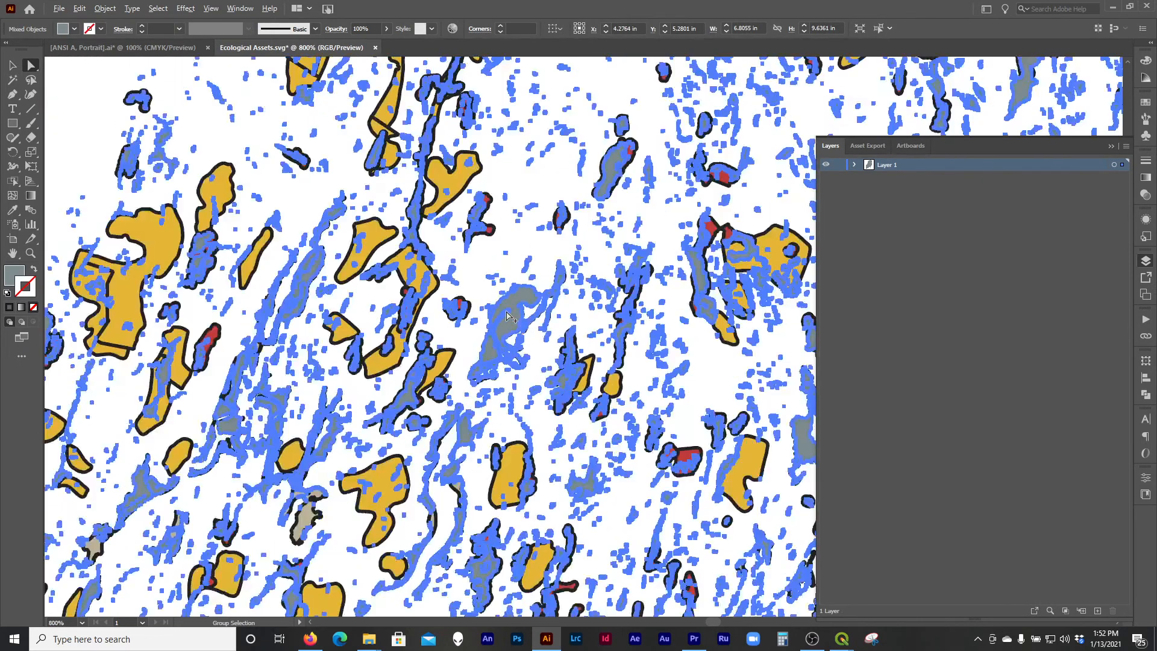
scroll(567, 311, down, 3)
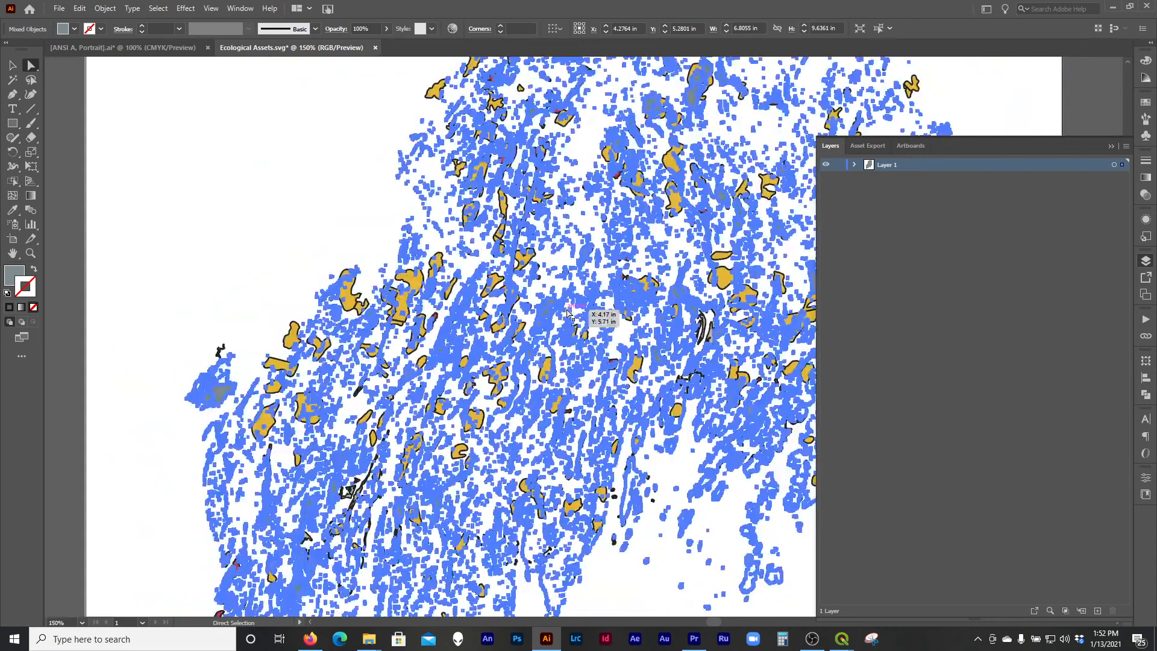
scroll(550, 378, up, 5)
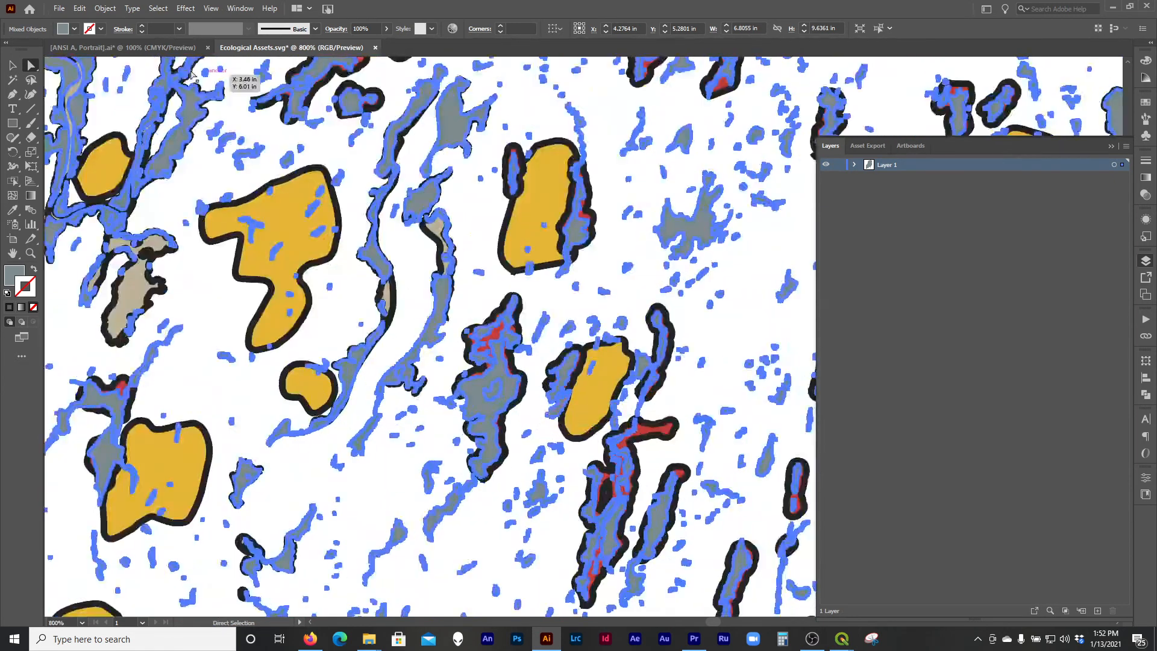
- Copy the selected gray wetlands and paste them in place on the Wetlands layer of the ANSI A portrait document
click(55, 10)
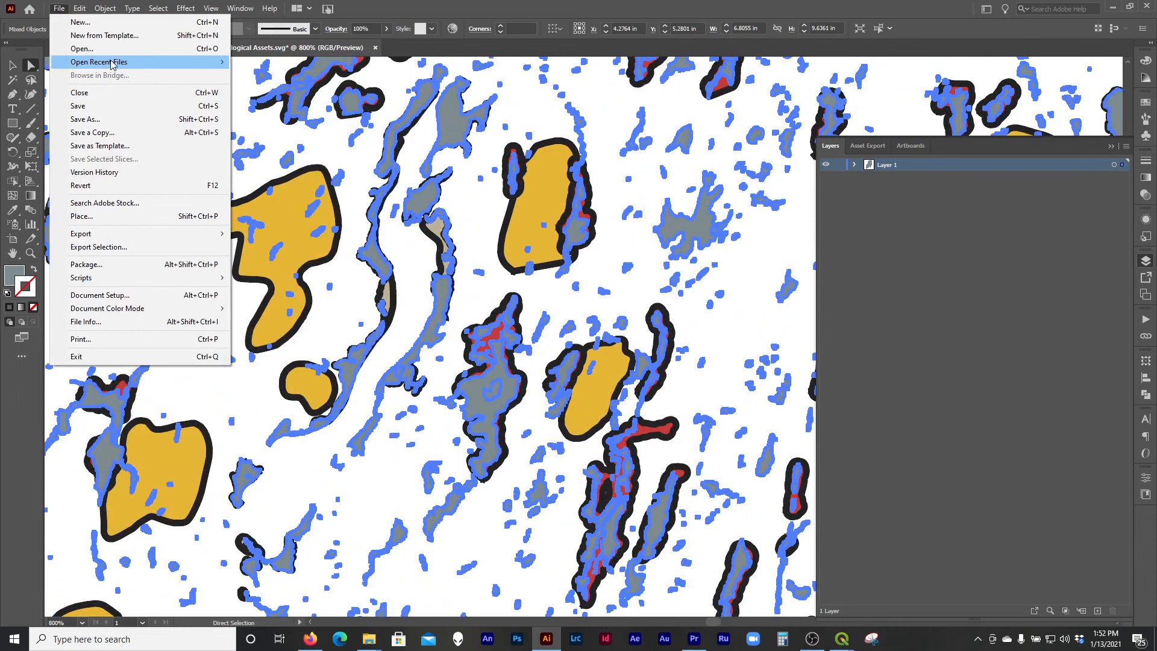
mouse_move(109, 67)
mouse_move(79, 8)
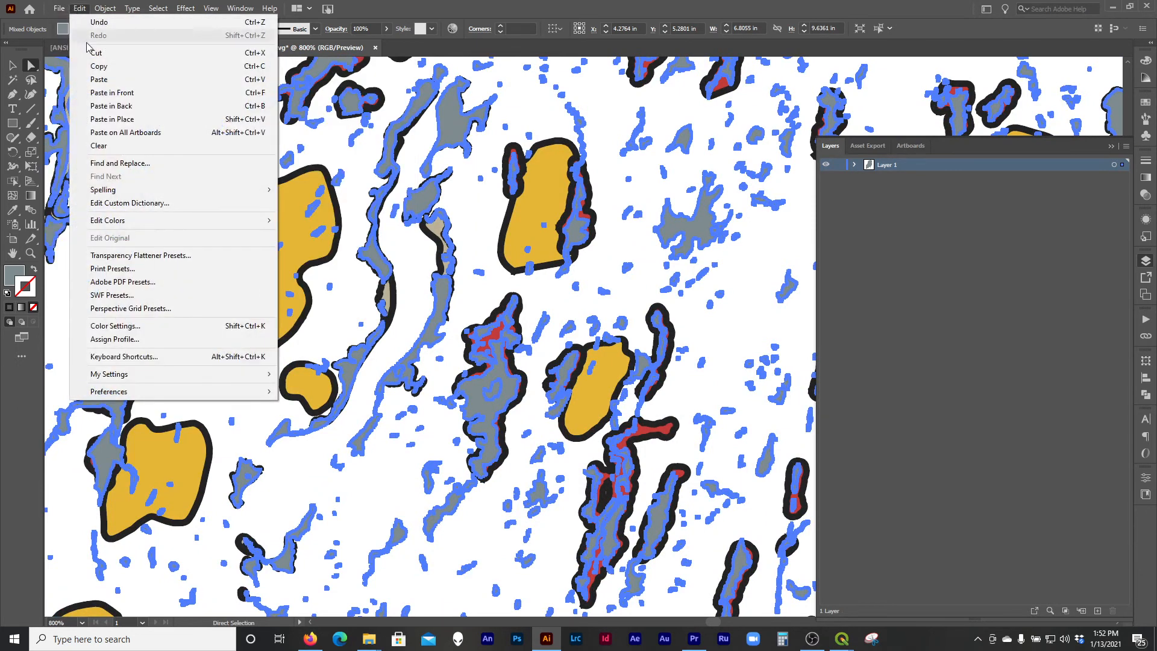
click(100, 67)
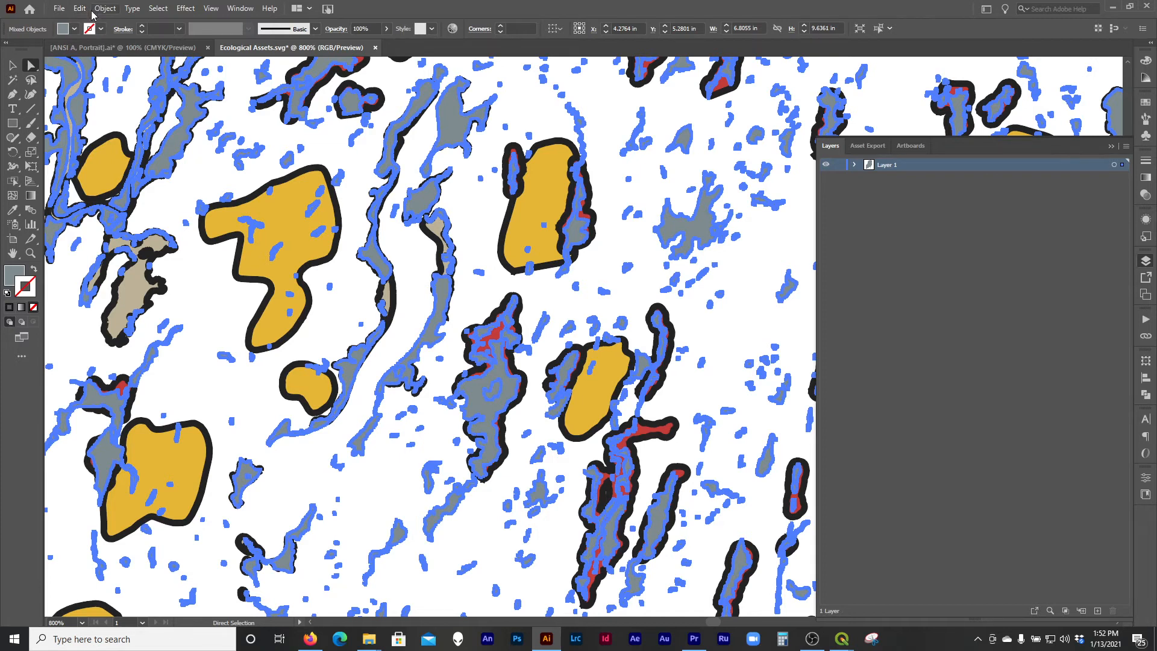
click(103, 47)
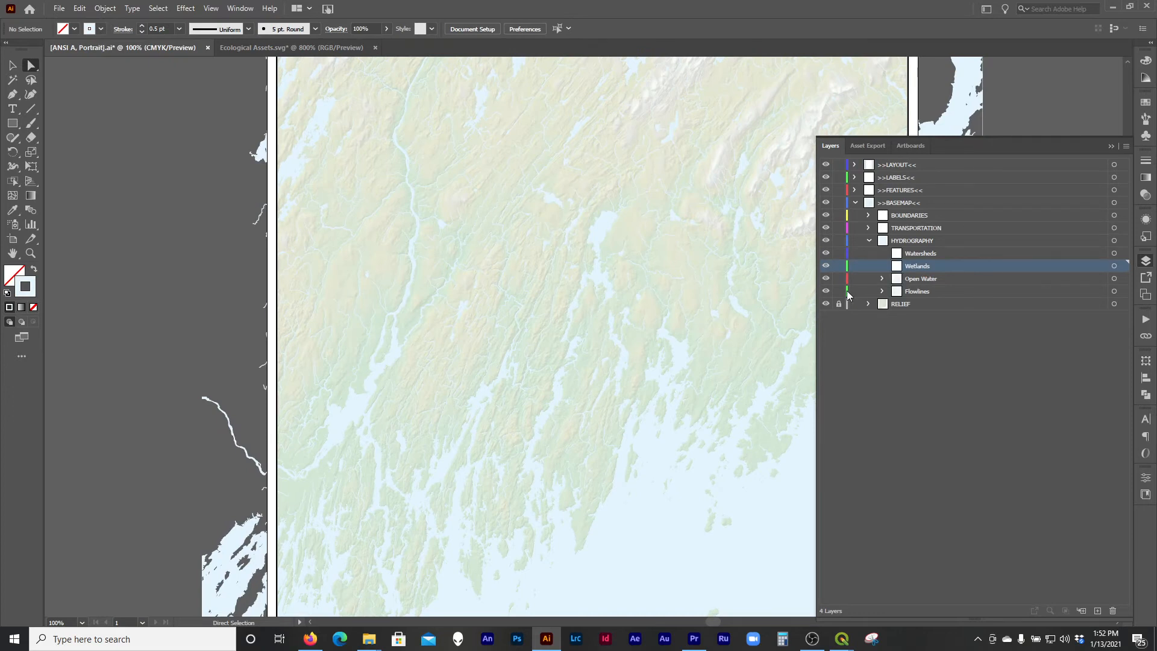
click(79, 10)
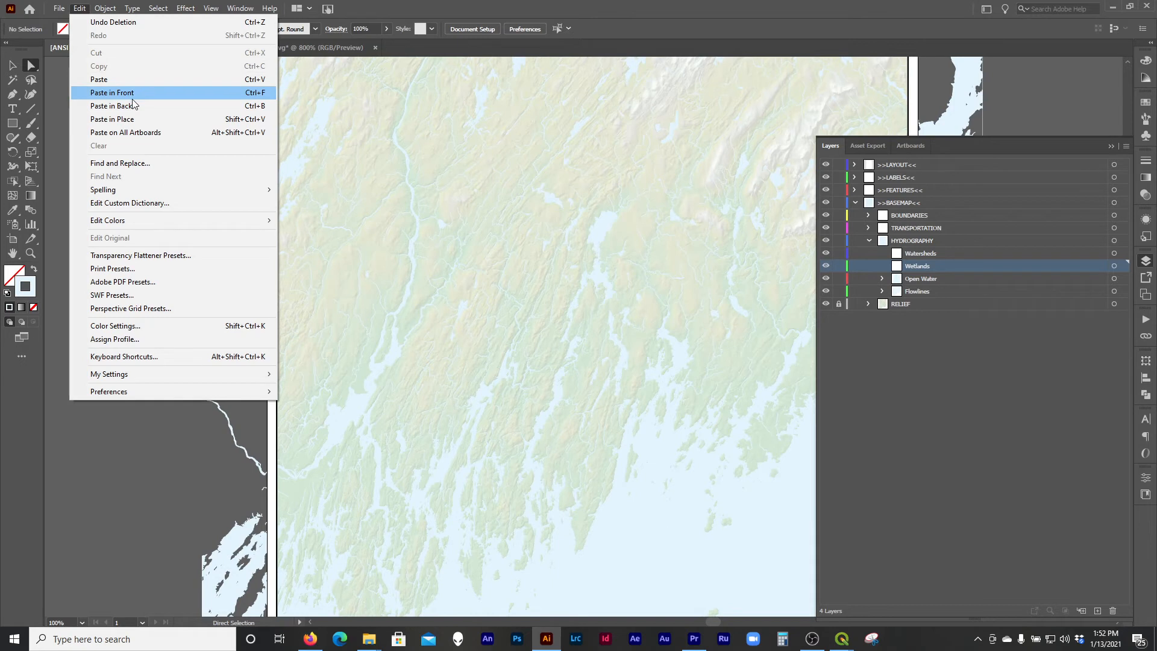
click(139, 118)
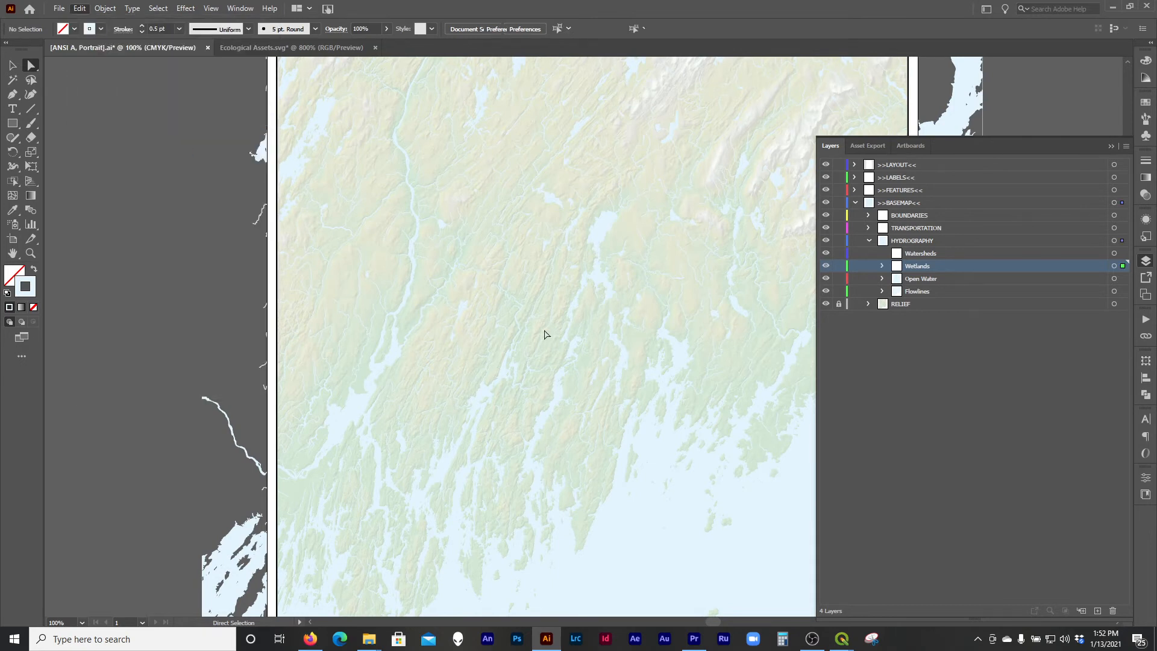
- Set the pasted wetlands' fill color to C 54.3, M 0, Y 31, K 3.52
scroll(491, 301, down, 2)
scroll(492, 301, down, 1)
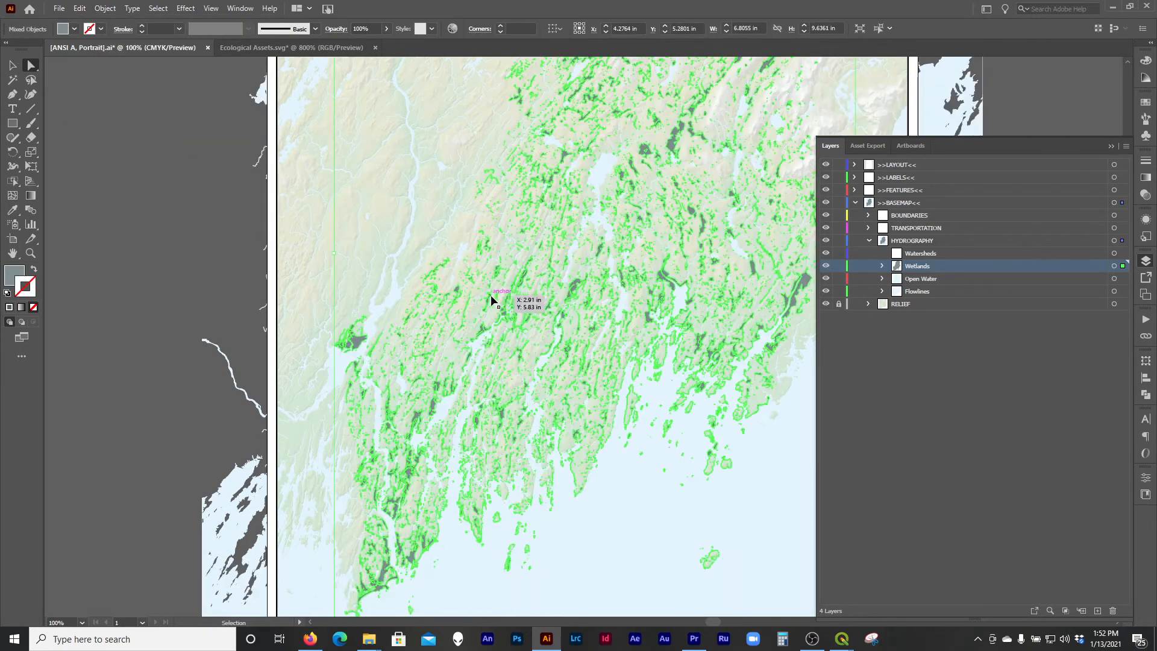
scroll(492, 301, right, 3)
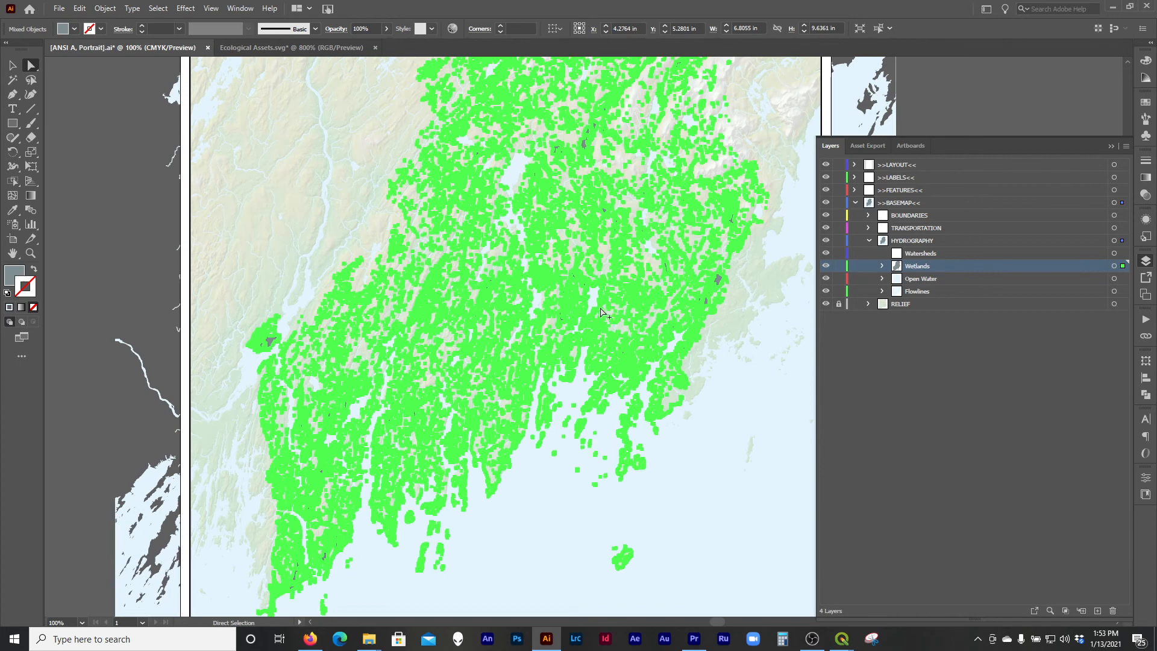
scroll(602, 316, up, 5)
scroll(600, 318, left, 3)
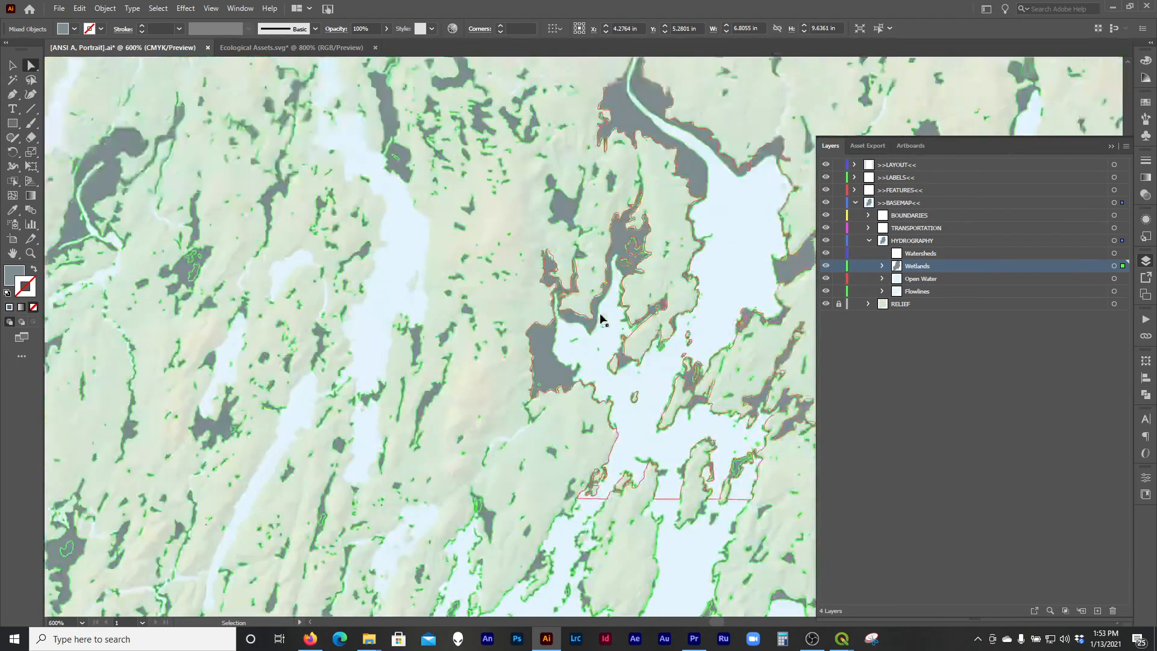
click(1146, 60)
click(994, 85)
drag(1050, 91, 1023, 107)
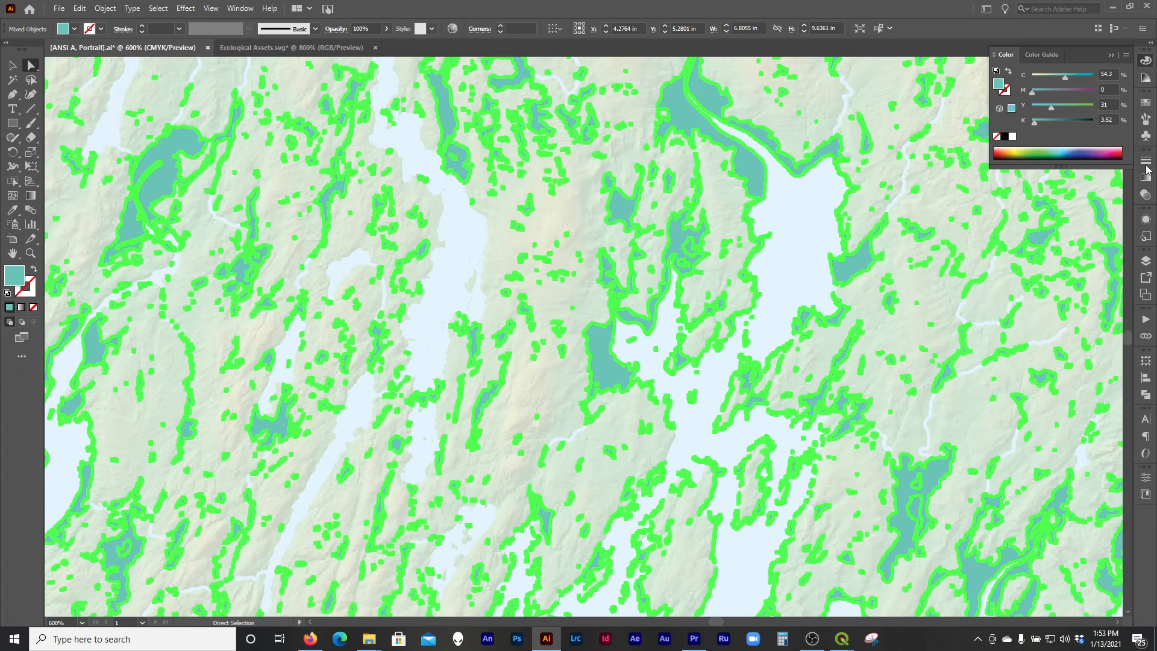
- Try the wetlands at 10% opacity, check them without the selection, and undo the change
click(1146, 194)
click(1094, 173)
text(10)
key(Return)
click(771, 449)
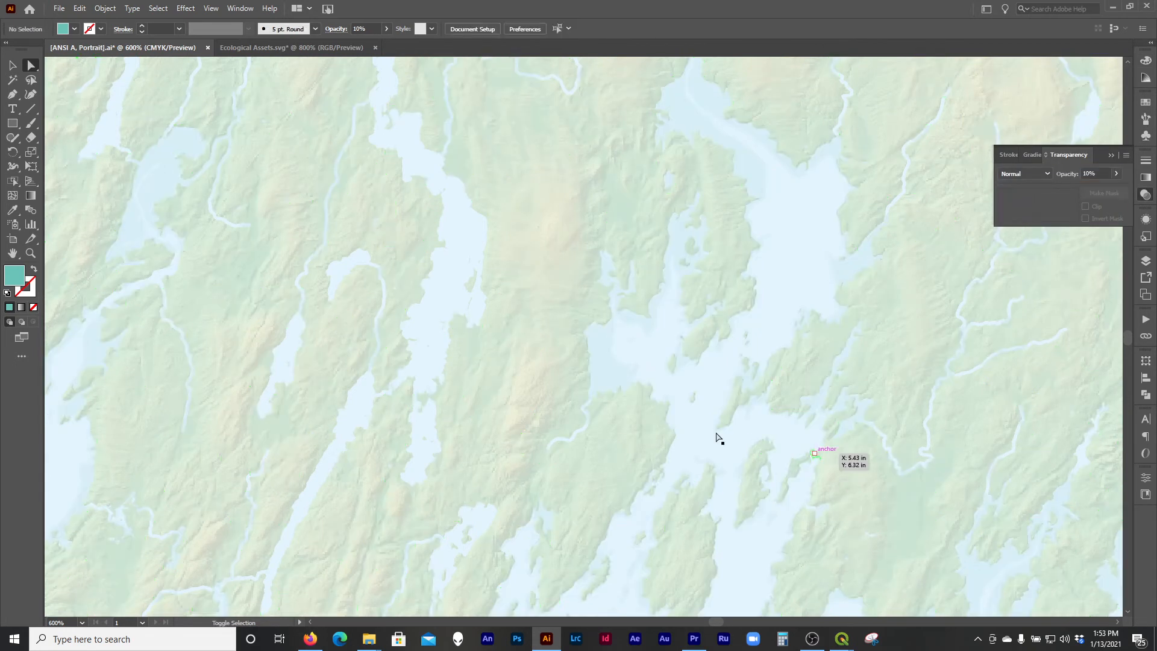
scroll(628, 405, down, 5)
scroll(628, 405, down, 1)
key(ctrl+z)
- Try the wetlands at 50% opacity and undo the change
click(1099, 173)
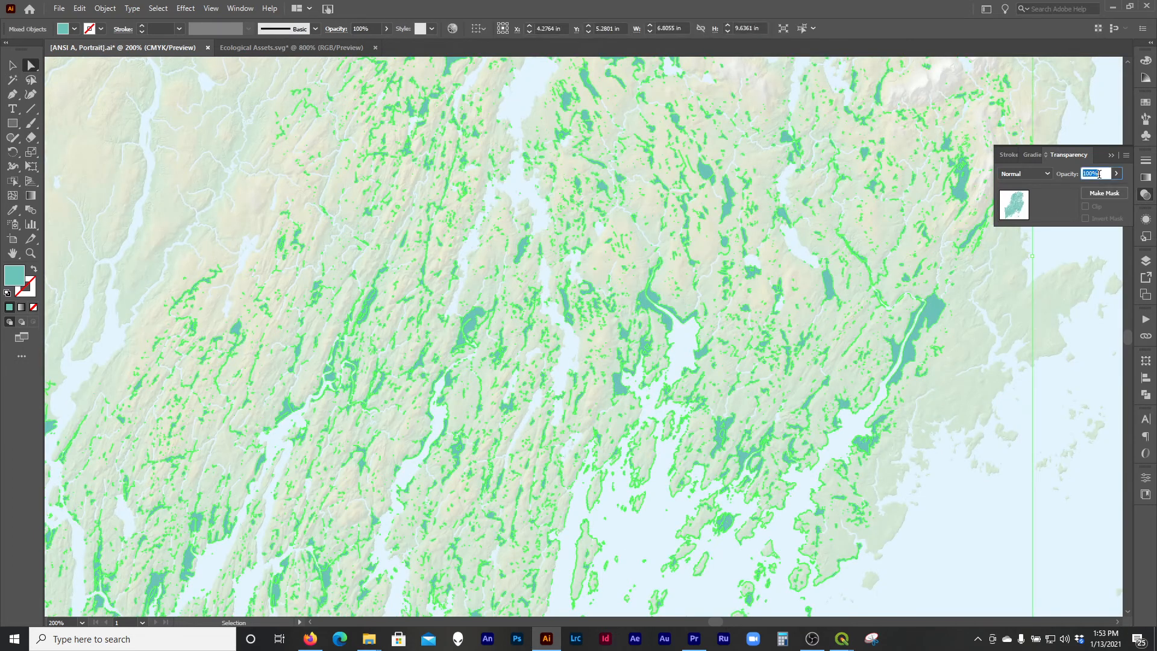
text(50)
key(Return)
click(945, 250)
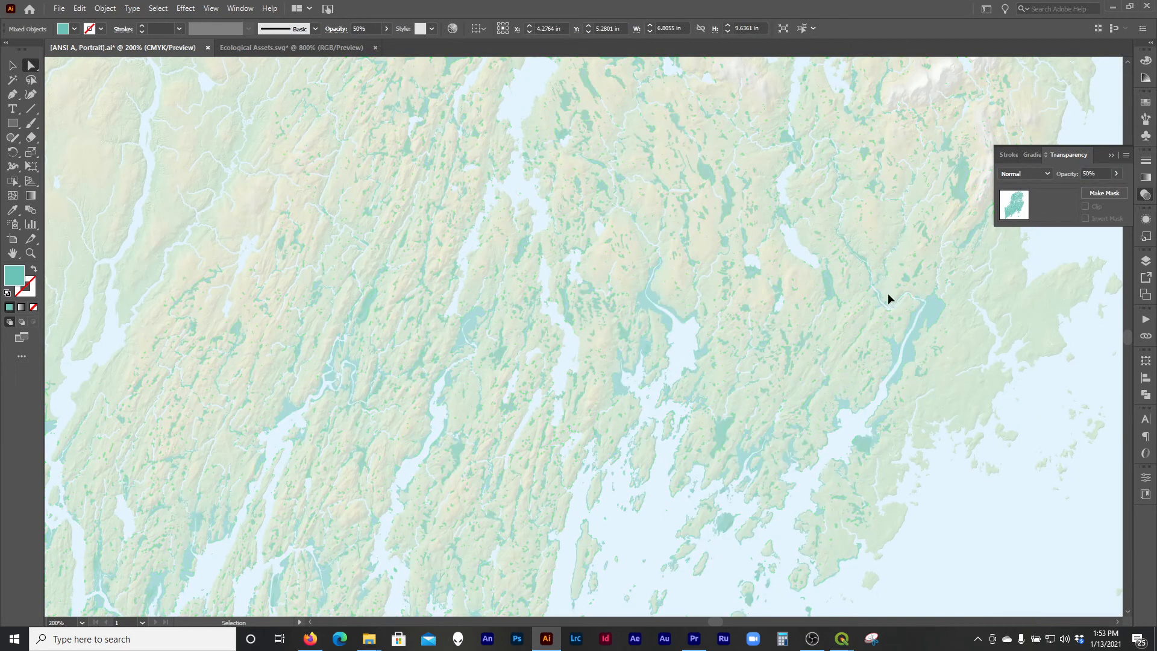
key(ctrl+z)
- Set the wetlands' opacity to 25%, clear the selection, and check the result across the map
click(1099, 173)
text(25)
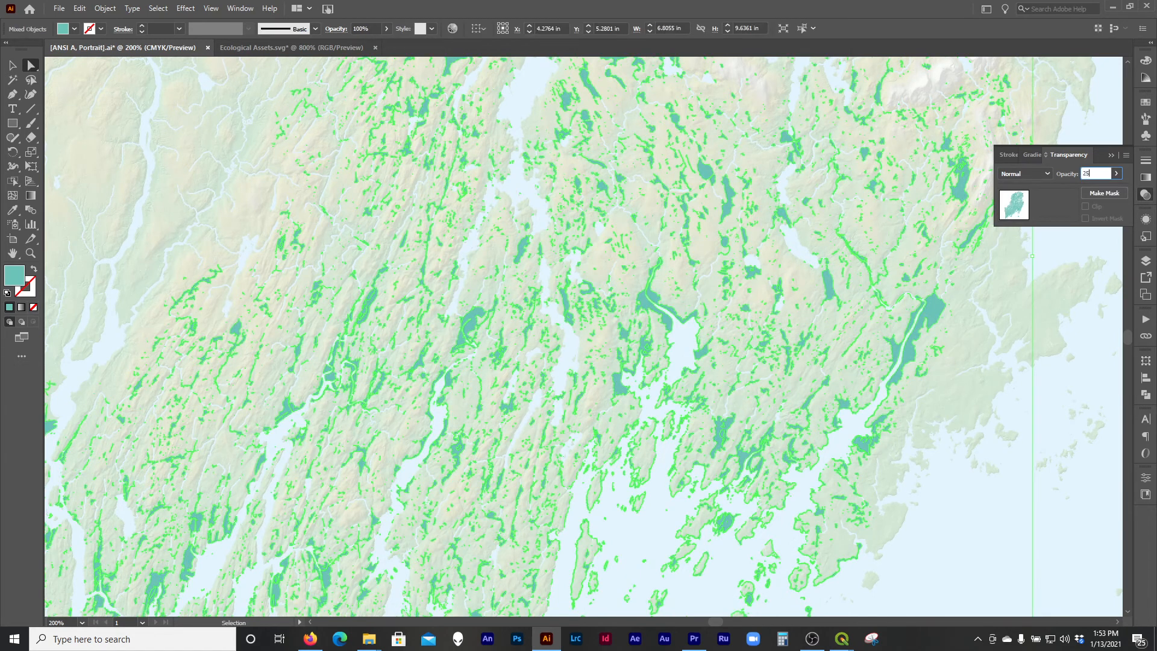
key(Return)
click(565, 408)
scroll(556, 409, down, 1)
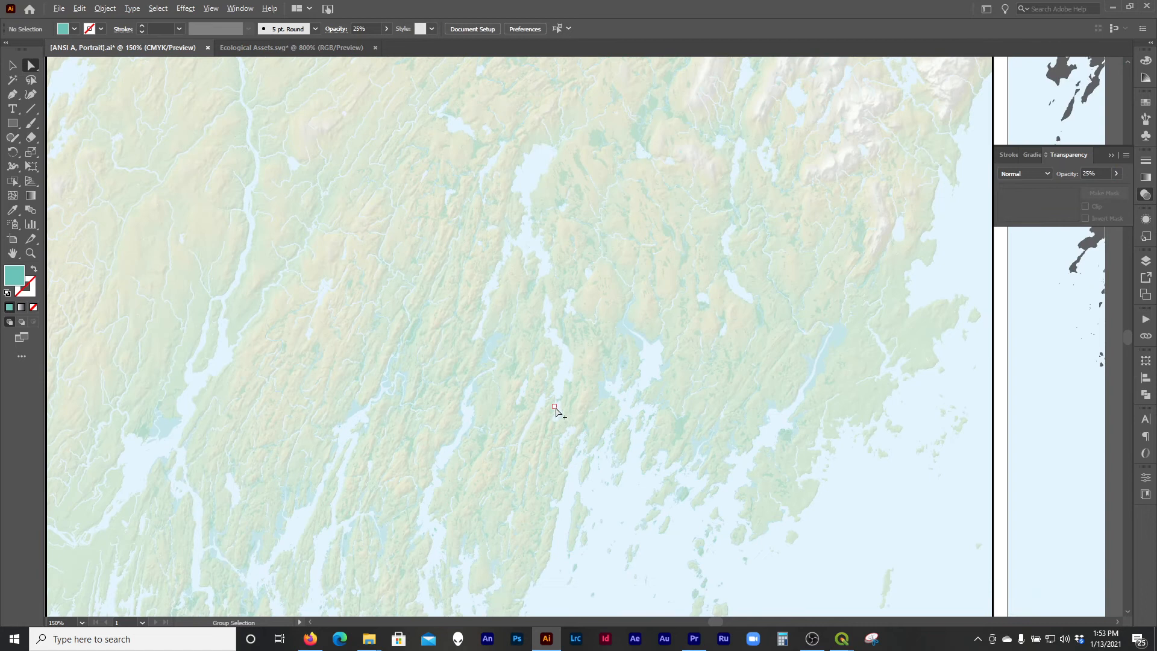
scroll(596, 412, up, 3)
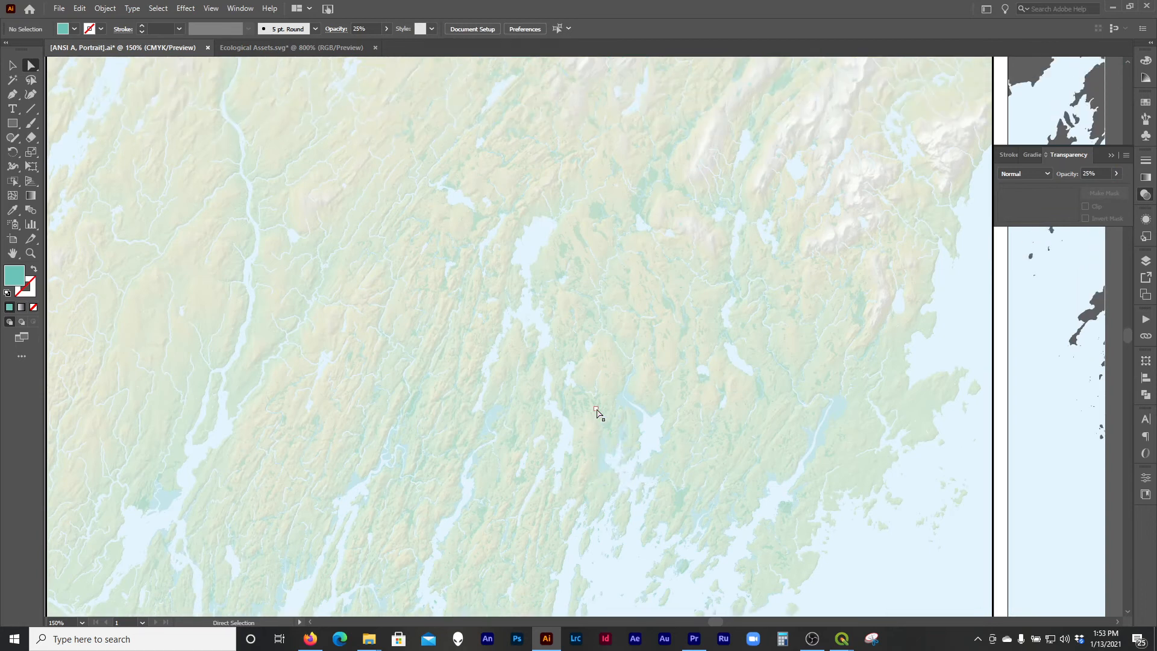
scroll(717, 380, down, 1)
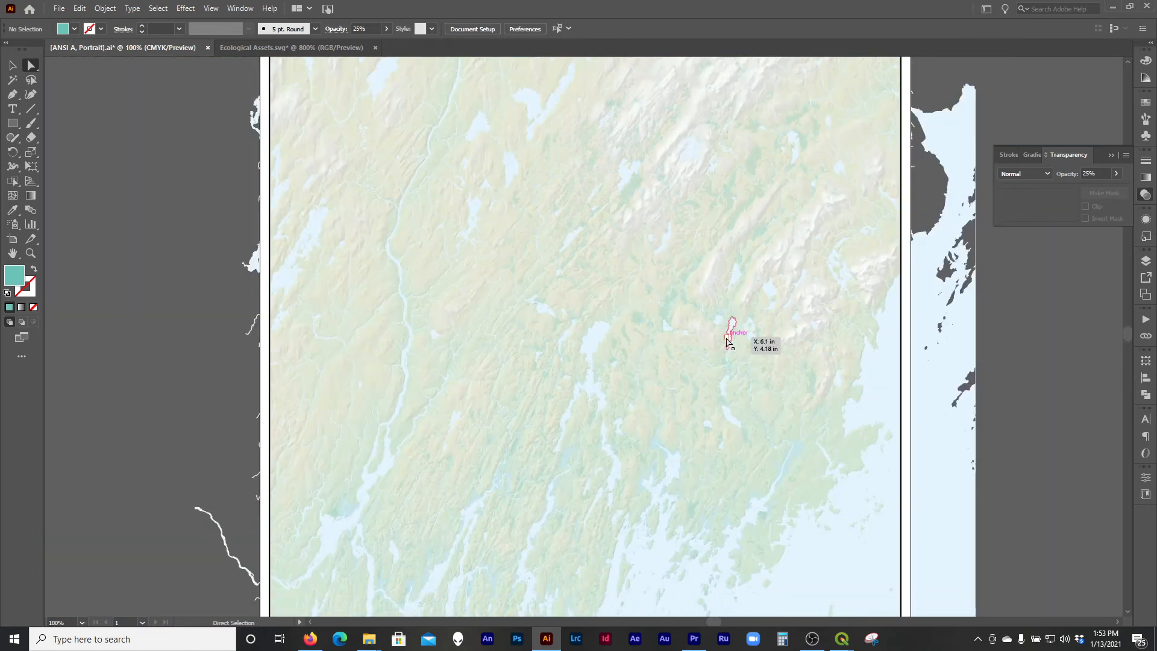
scroll(772, 333, down, 1)
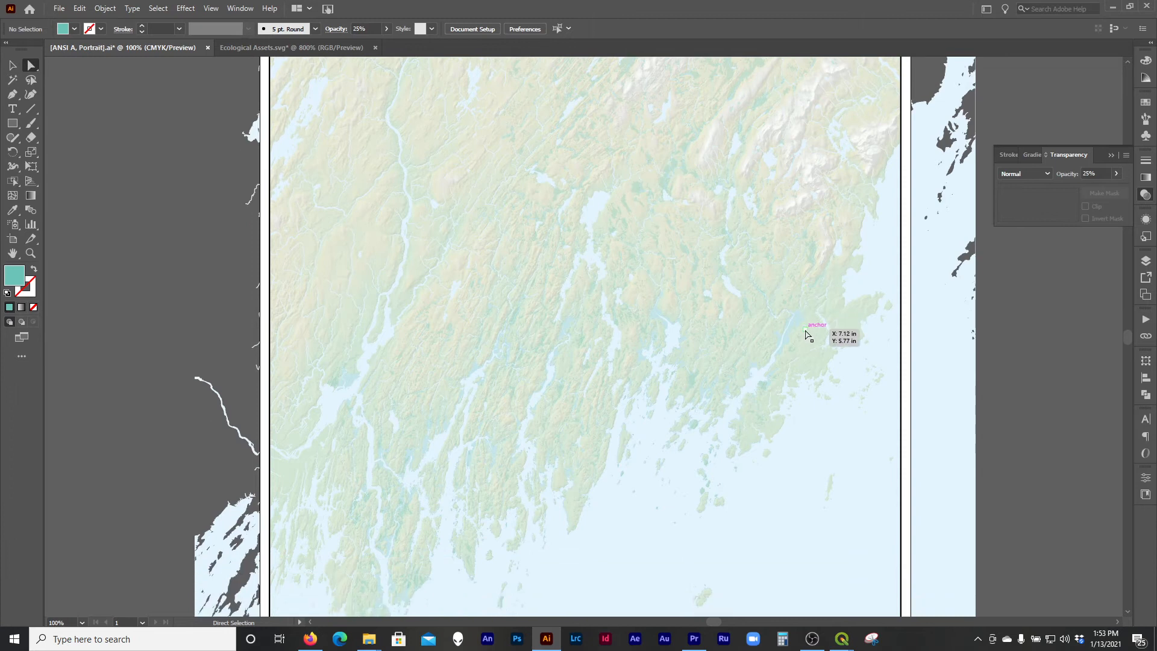
scroll(810, 323, down, 3)
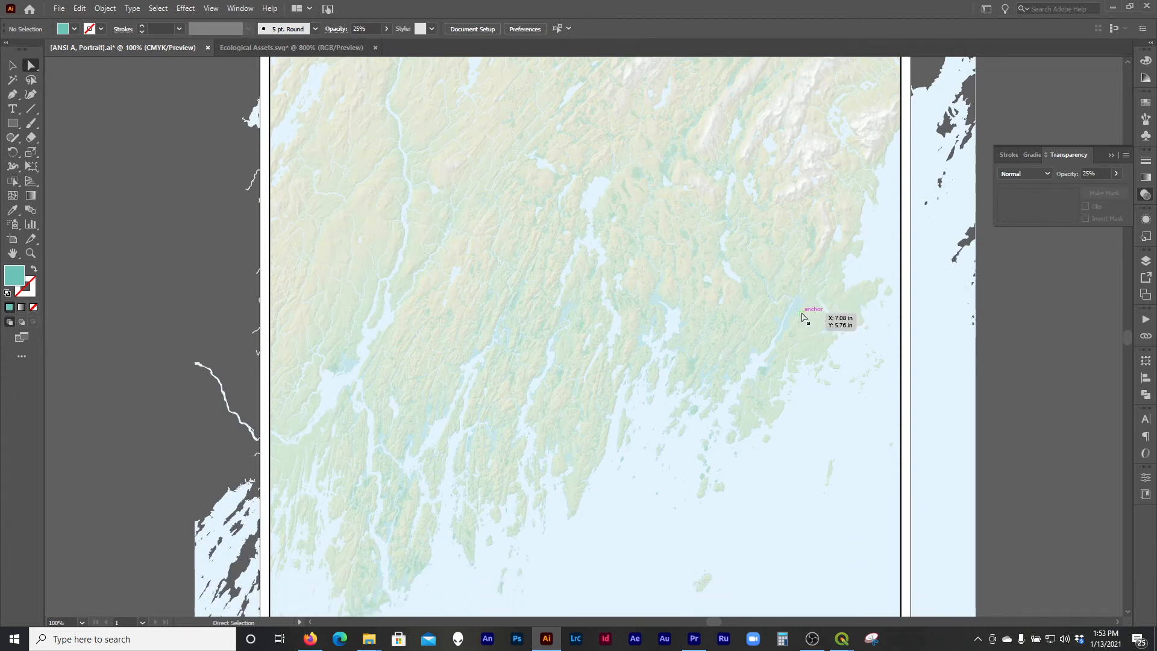
scroll(777, 355, down, 2)
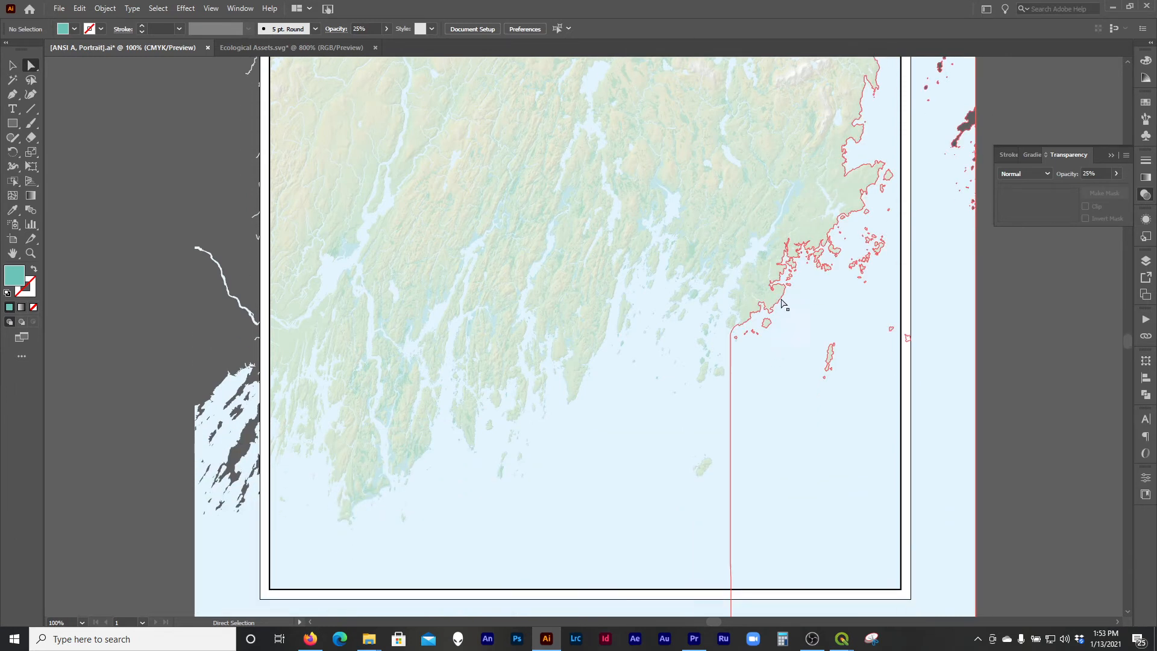
- Close Ecological Assets.svg without saving its changes
click(307, 48)
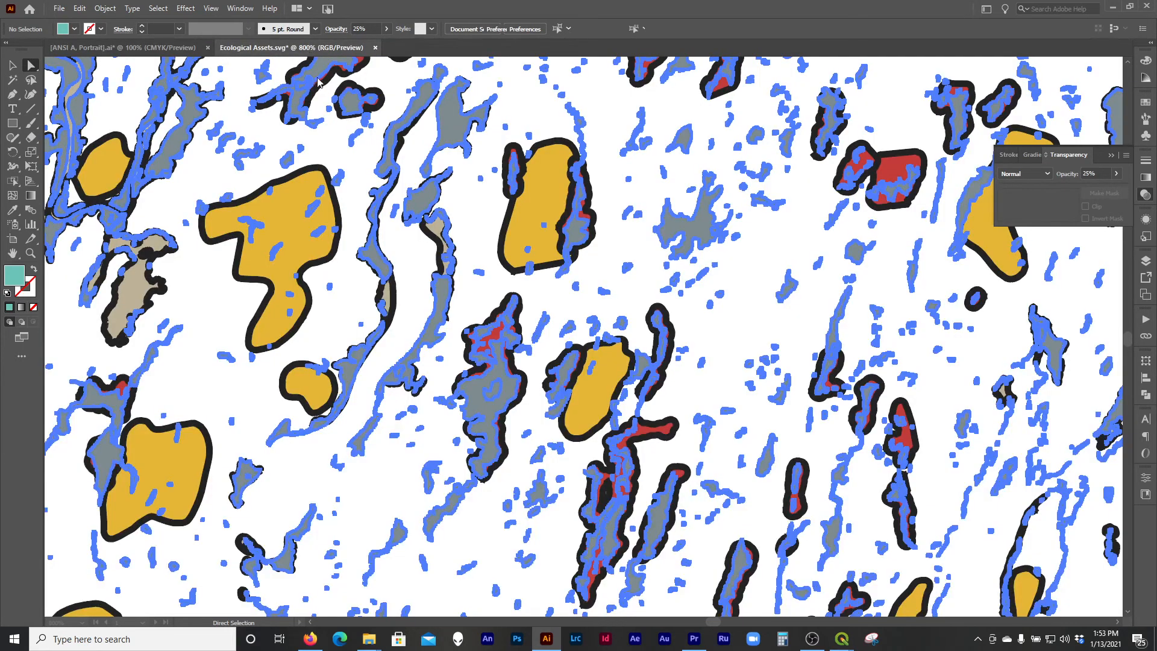
key(ctrl+a)
click(376, 48)
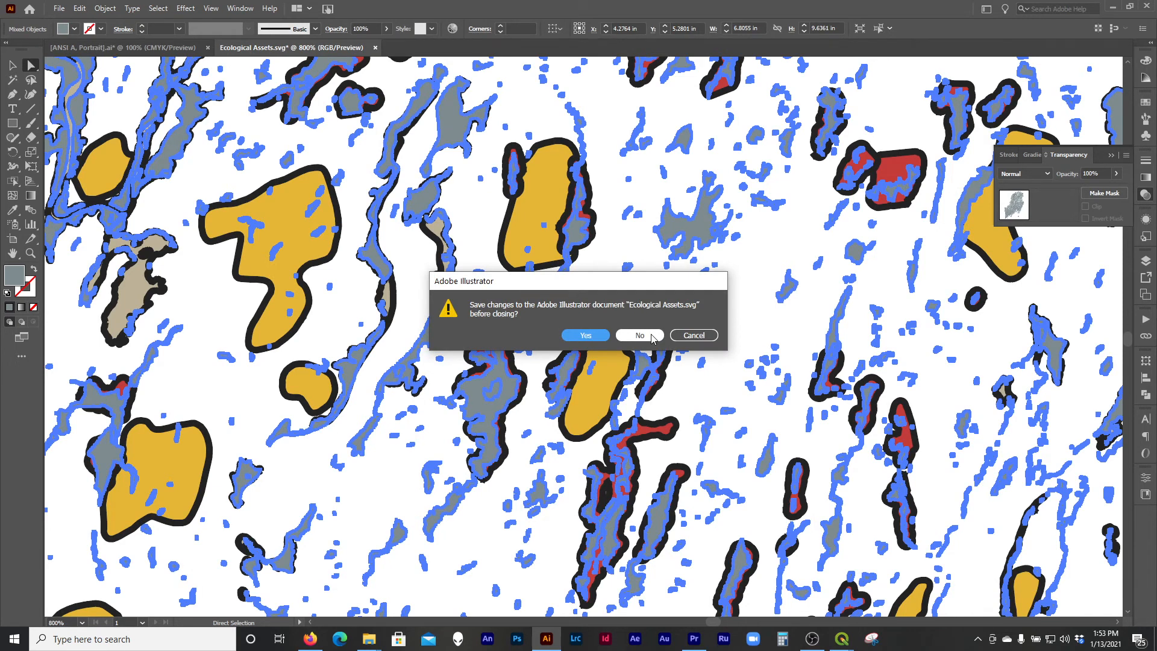
click(640, 335)
click(494, 227)
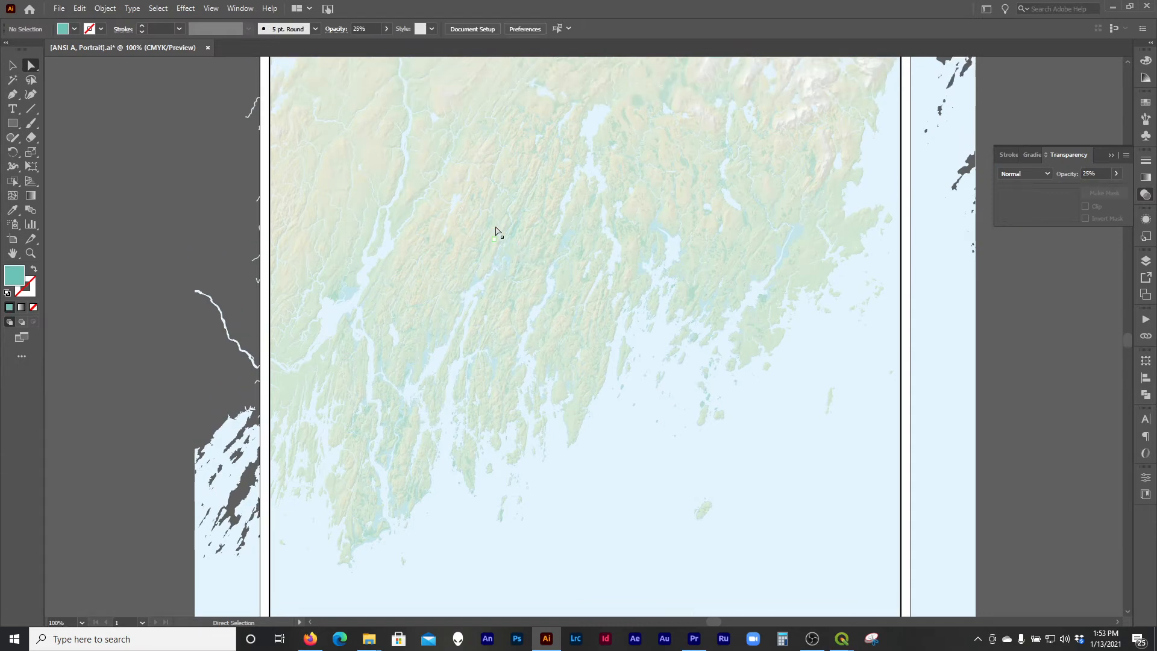
scroll(495, 230, up, 1)
- Open Boundaries.svg from the 03-LinkedFiles folder
click(59, 8)
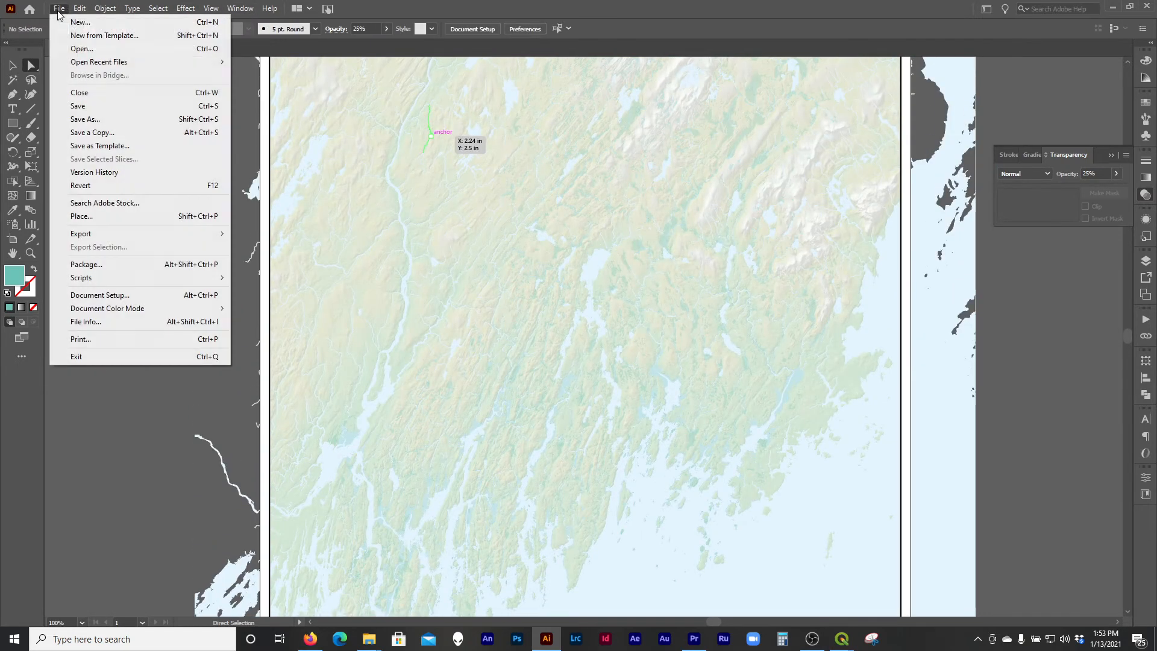
click(94, 50)
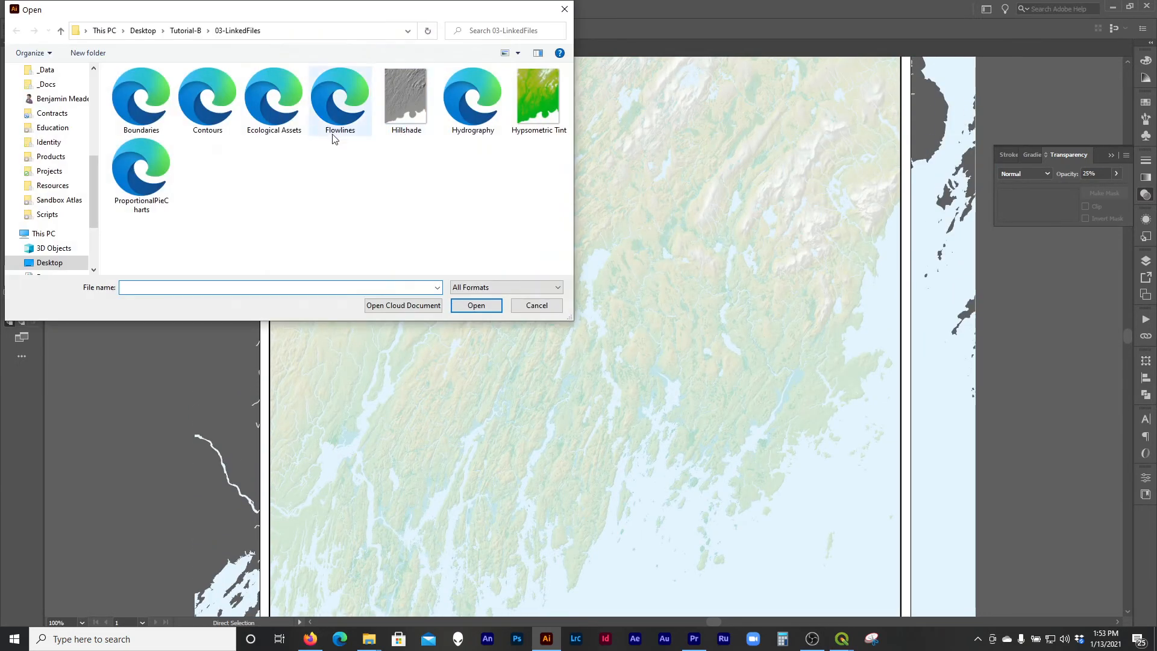
click(141, 99)
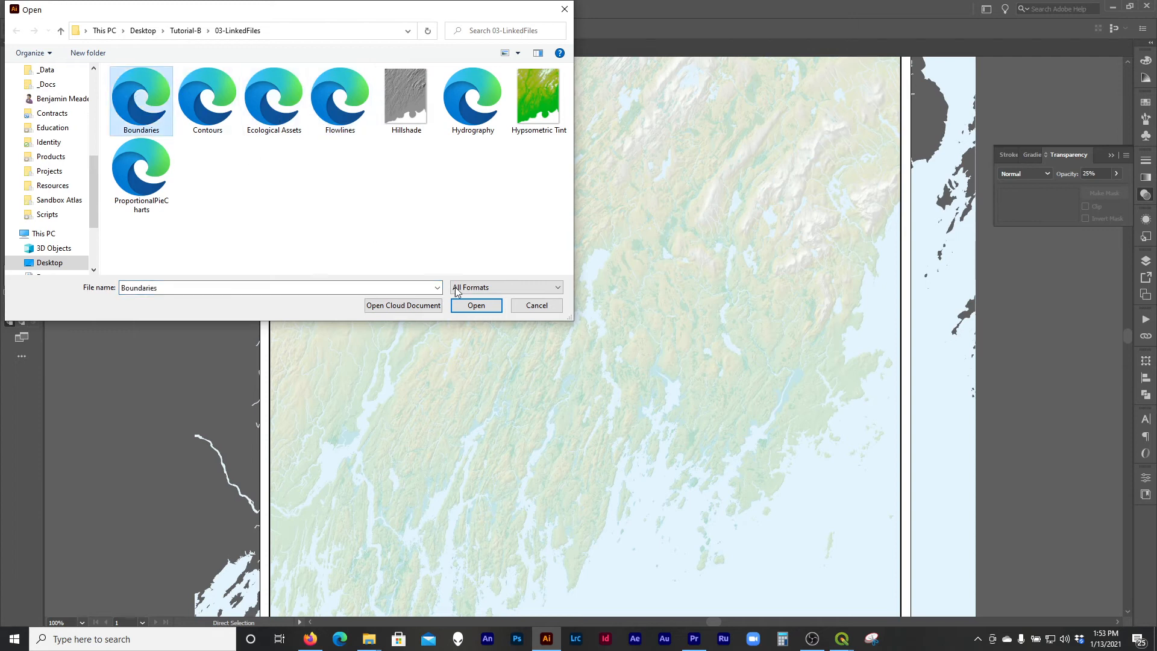
click(471, 308)
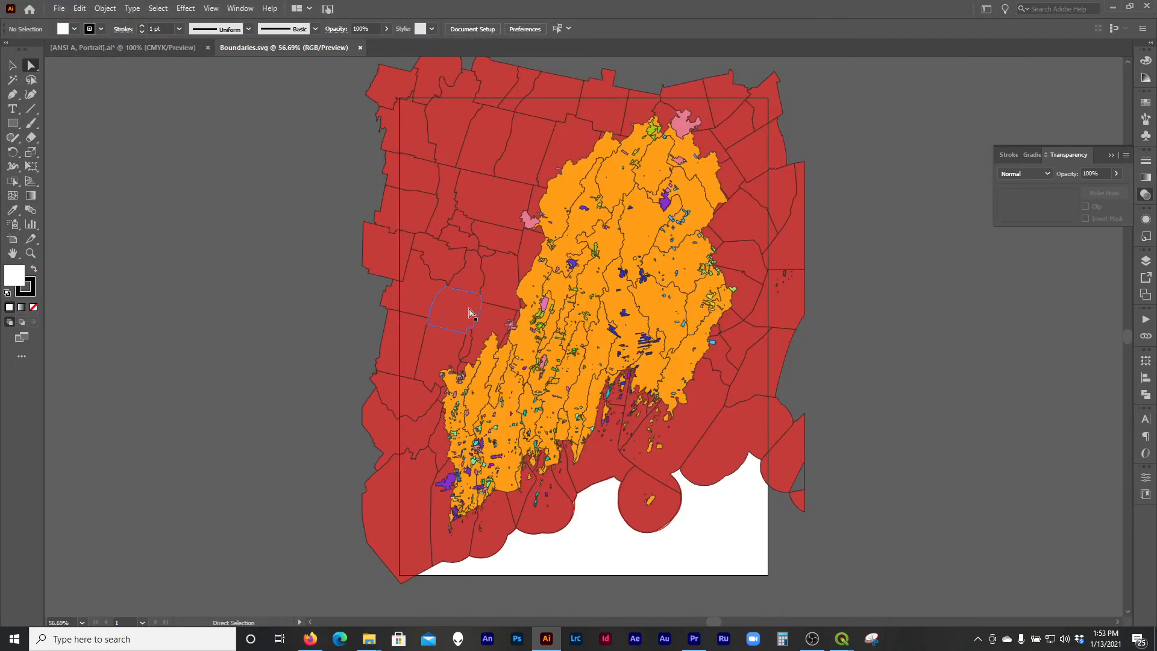
- Copy all the red town polygons from Boundaries.svg and paste them onto the Town Boundaries layer of the portrait map
click(505, 280)
ctrl+click(504, 280)
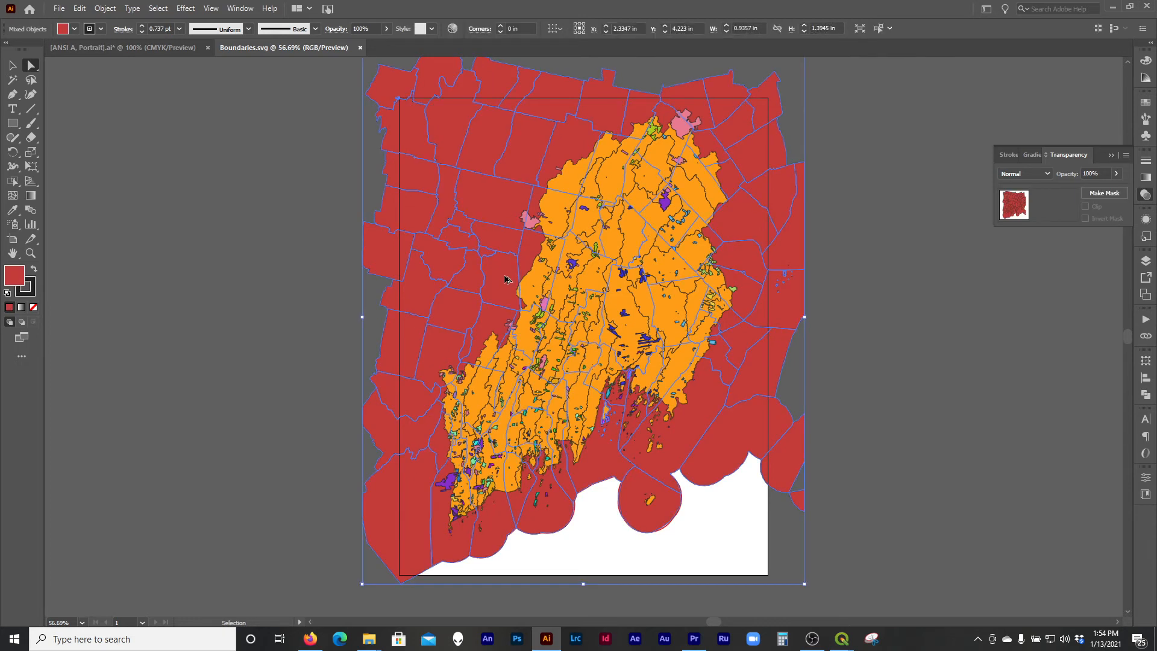
key(ctrl+x)
click(101, 49)
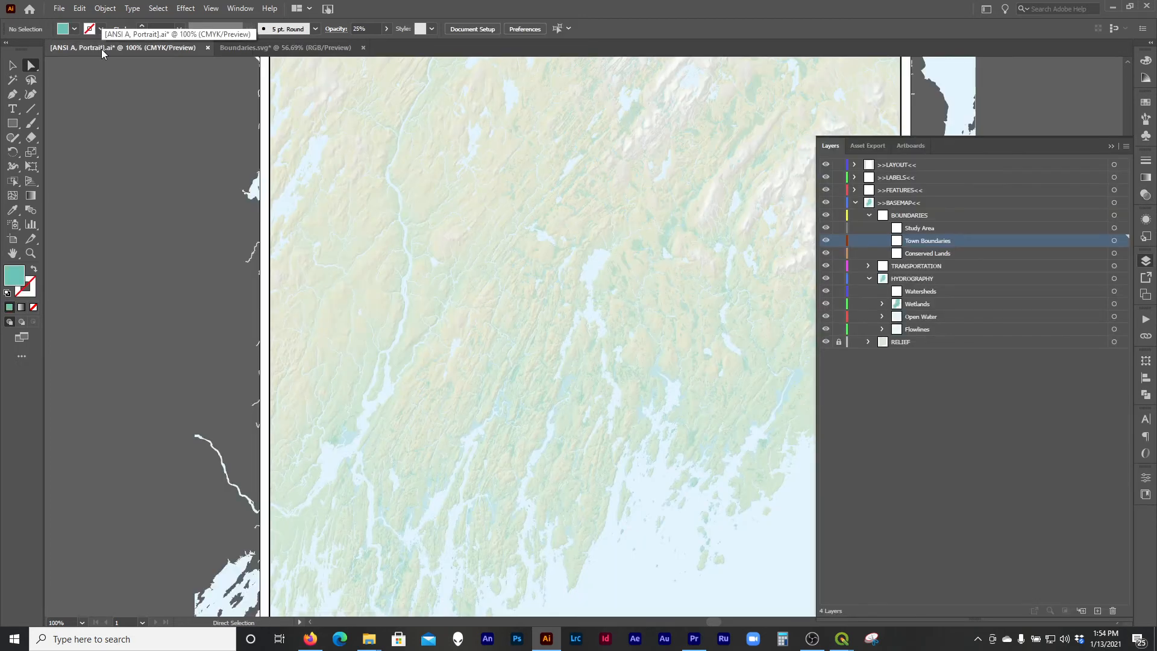
key(ctrl+v)
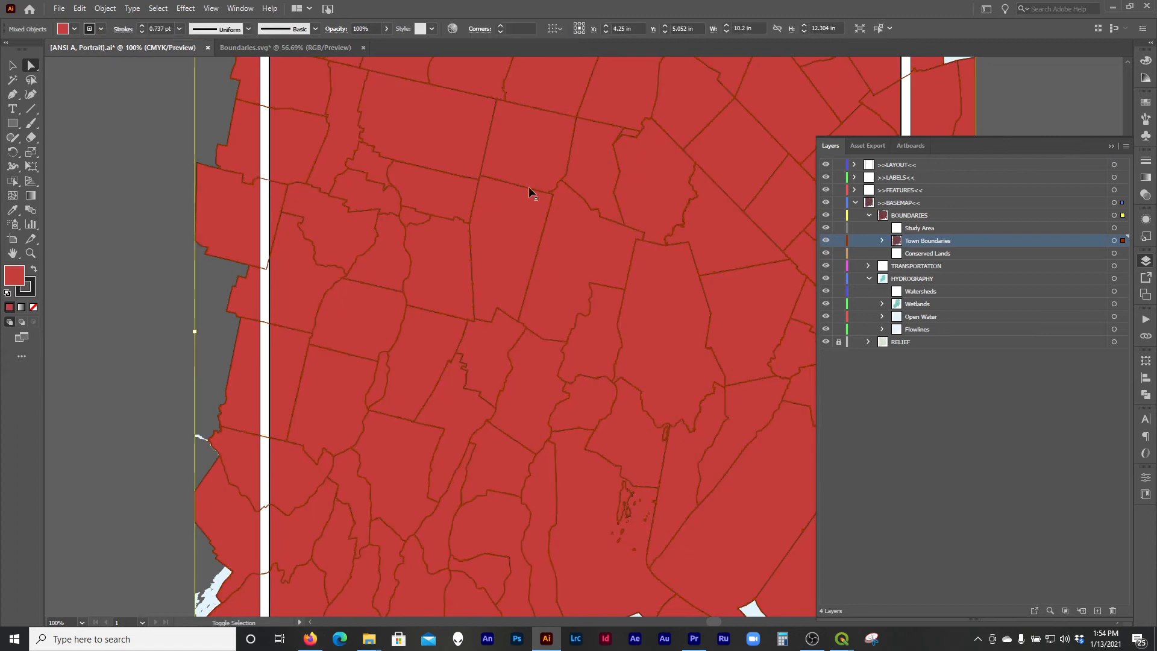
- Remove the fill from the pasted town boundaries and thin their stroke to 0.25 pt
click(33, 307)
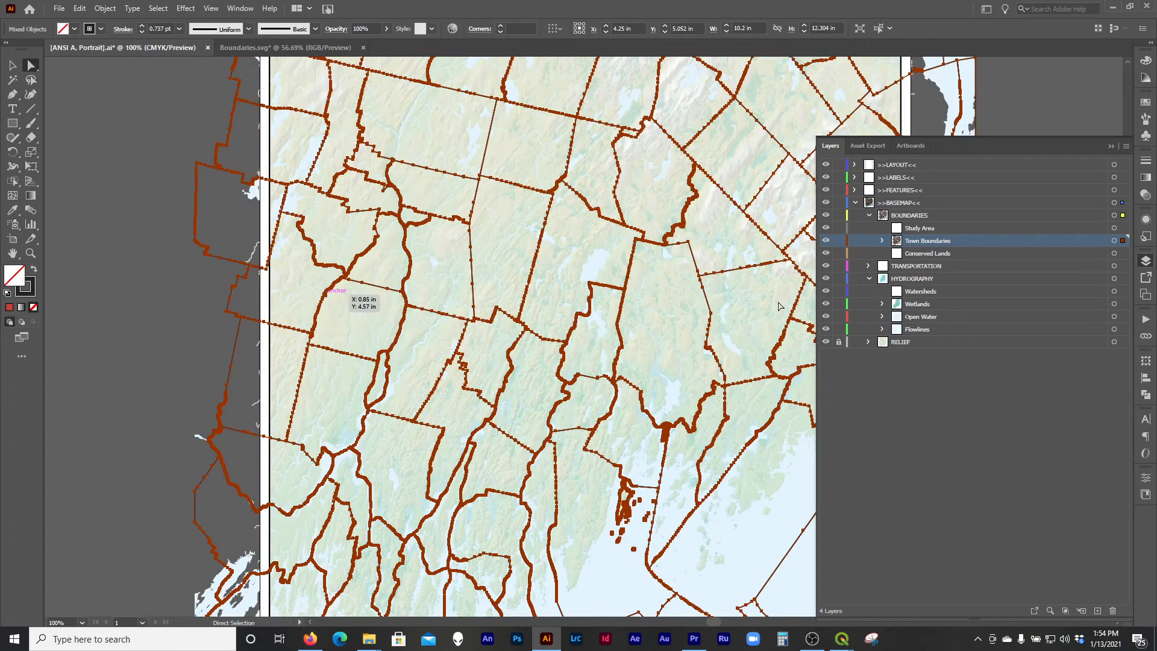
click(1152, 161)
click(1039, 176)
click(1040, 173)
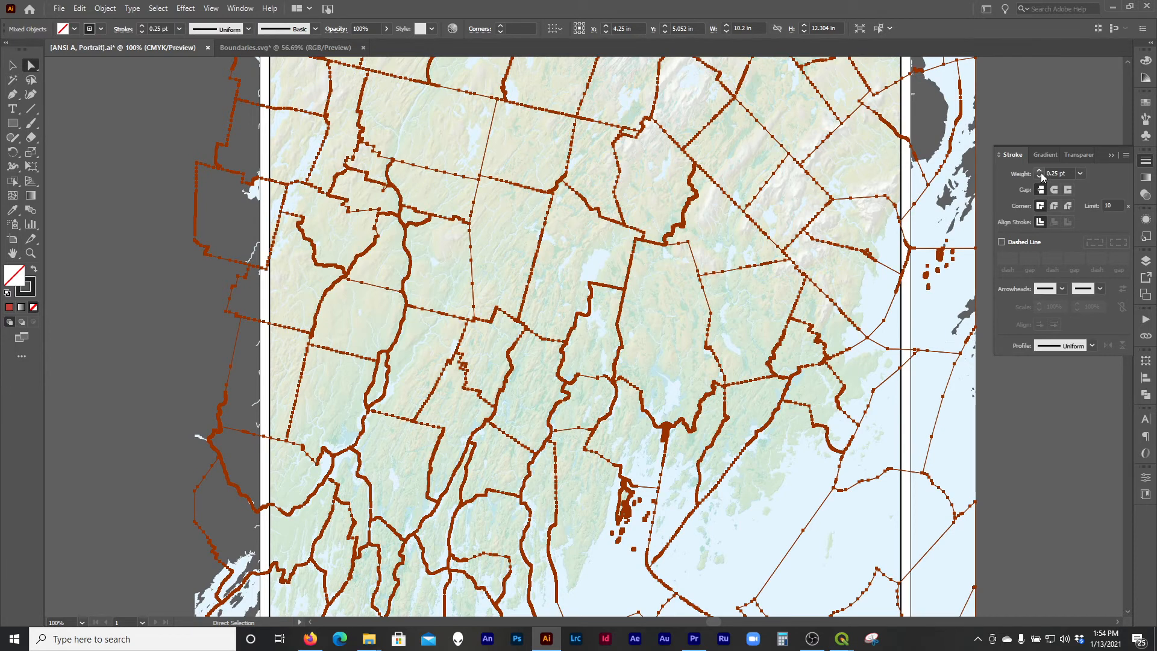
click(1040, 172)
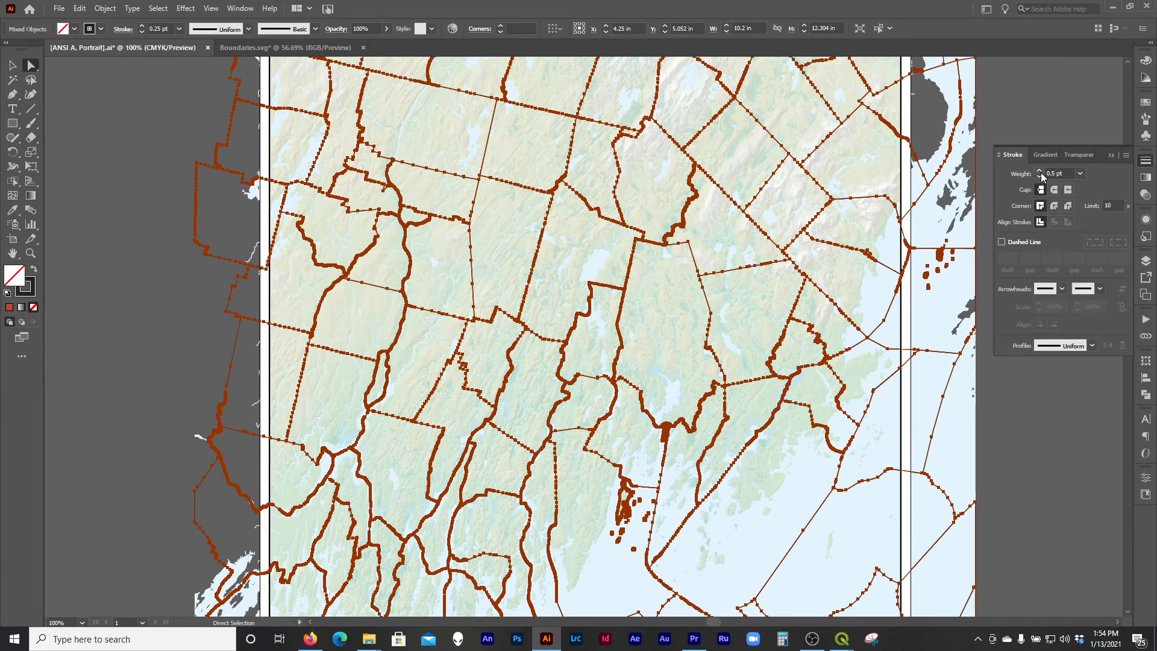
- Color the town boundaries' 0.25 pt stroke white and clear the selection to check it
click(1148, 62)
key(ctrl+shift+a)
key(ctrl+z)
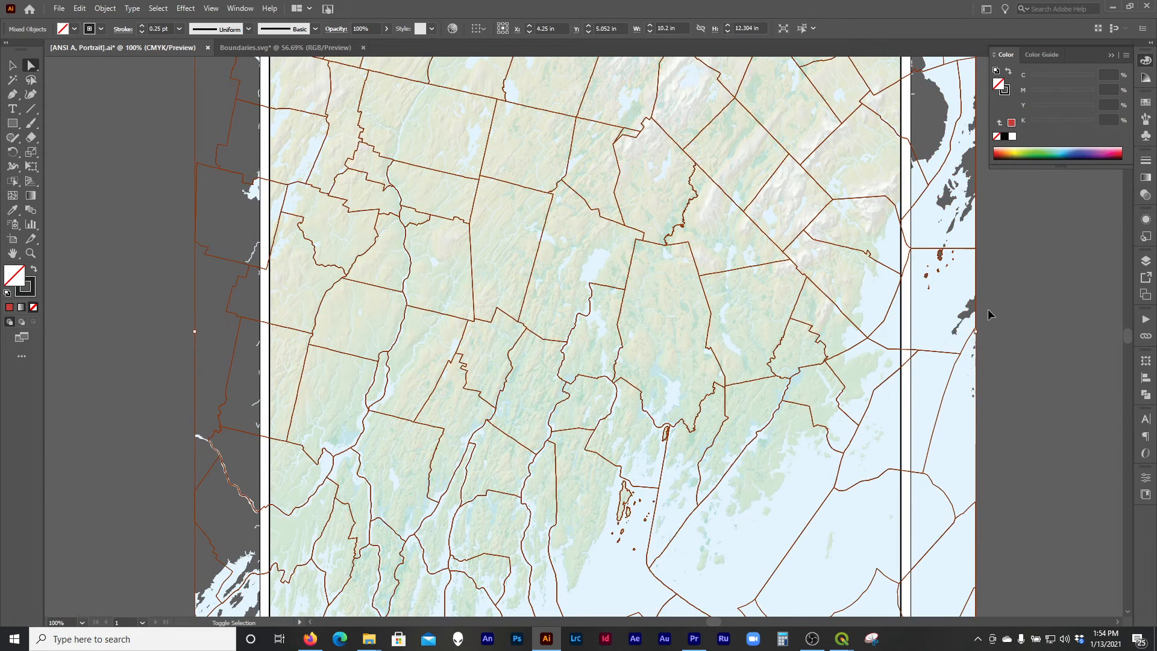
click(1004, 91)
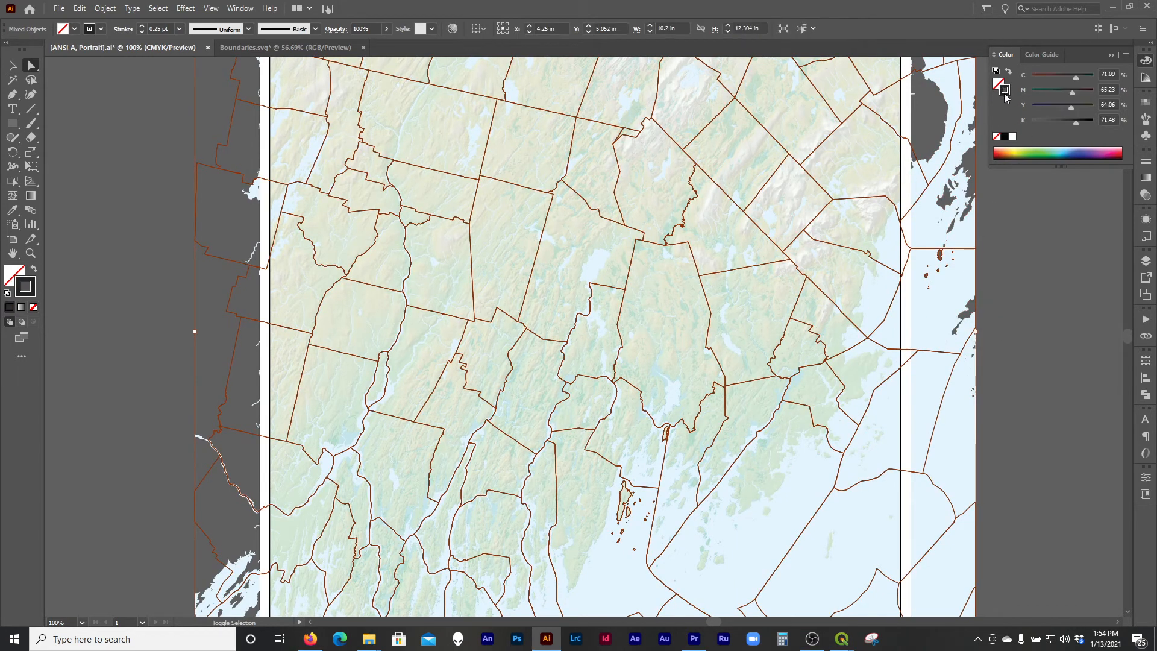
click(1013, 136)
key(ctrl+shift+a)
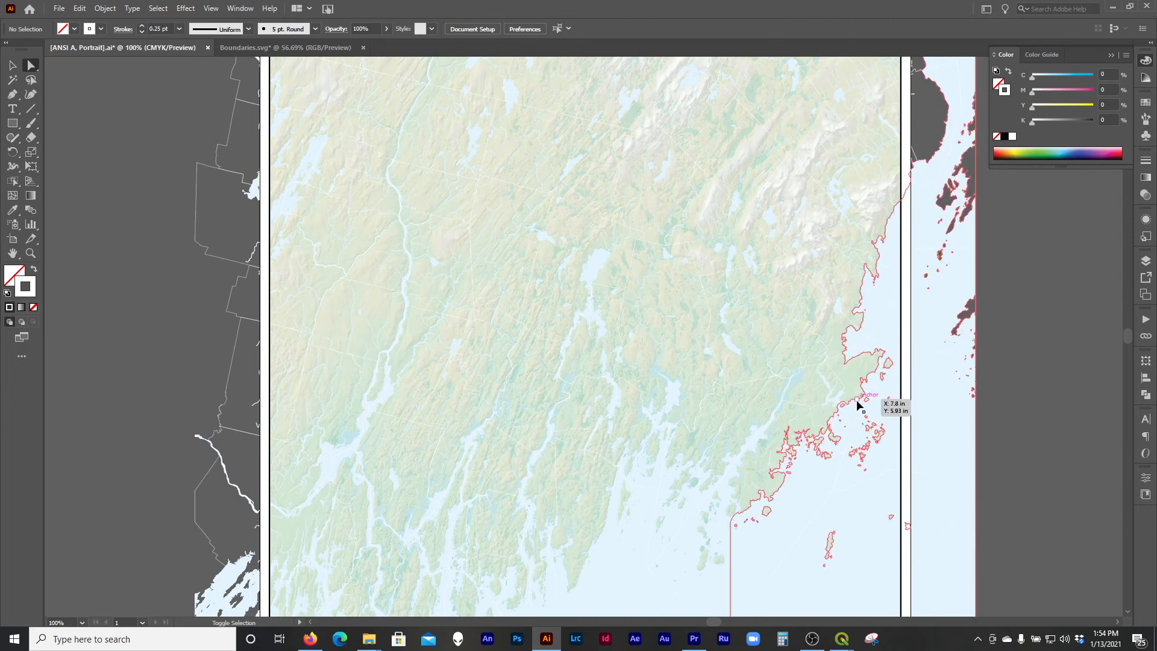
- Reselect the town boundaries, set their stroke weight to 0.5 pt, and deselect them
key(ctrl+a)
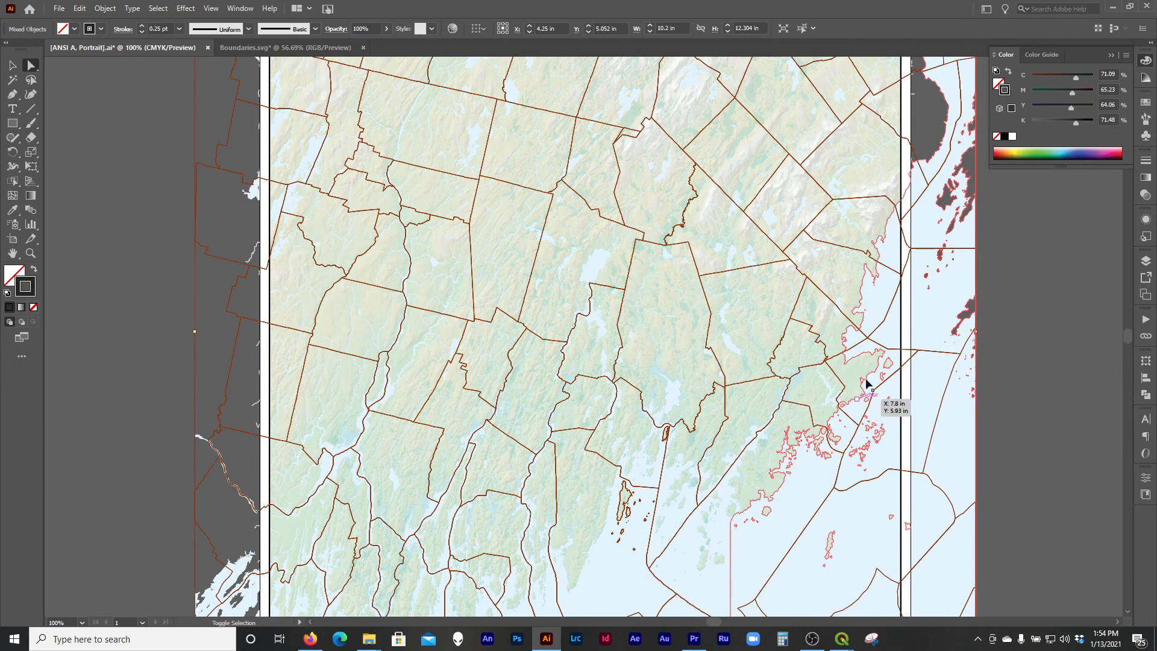
click(1146, 162)
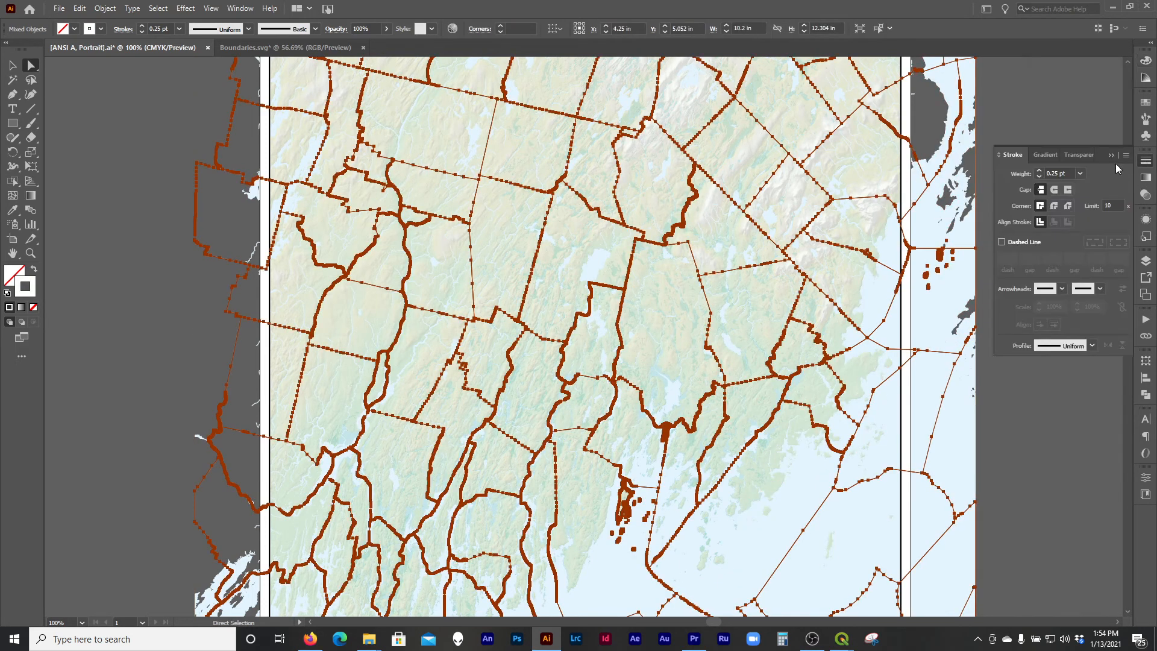
click(1039, 171)
click(928, 263)
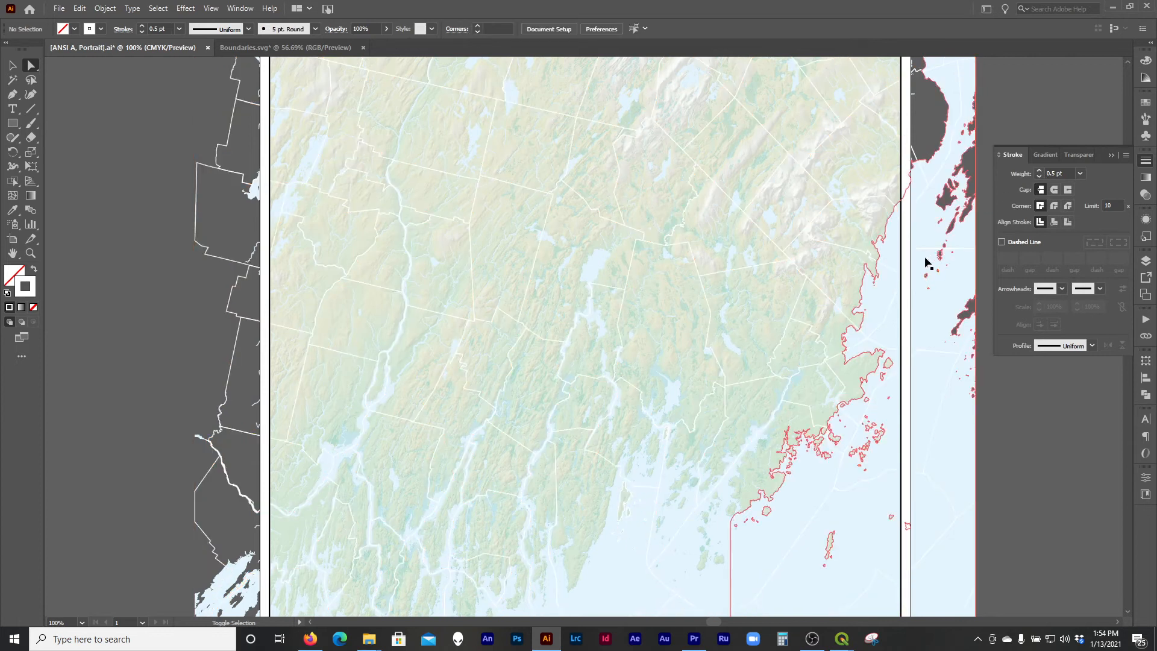
- Delete the white town boundary outline around the long narrow island off the central coast
scroll(805, 188, down, 3)
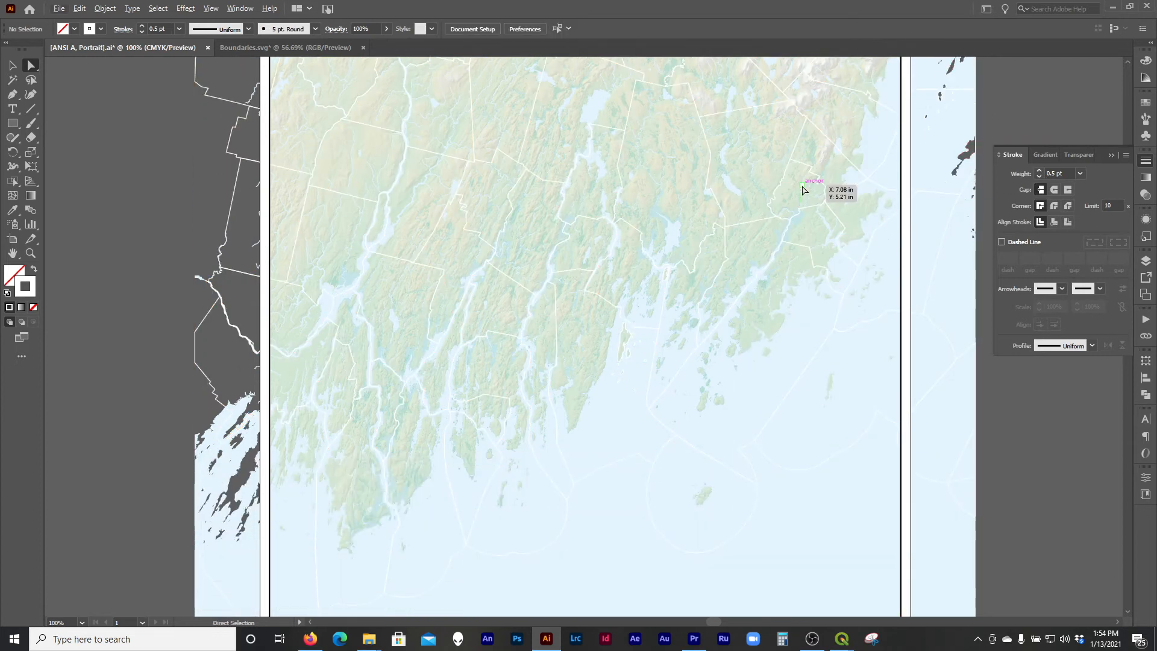
scroll(597, 380, up, 6)
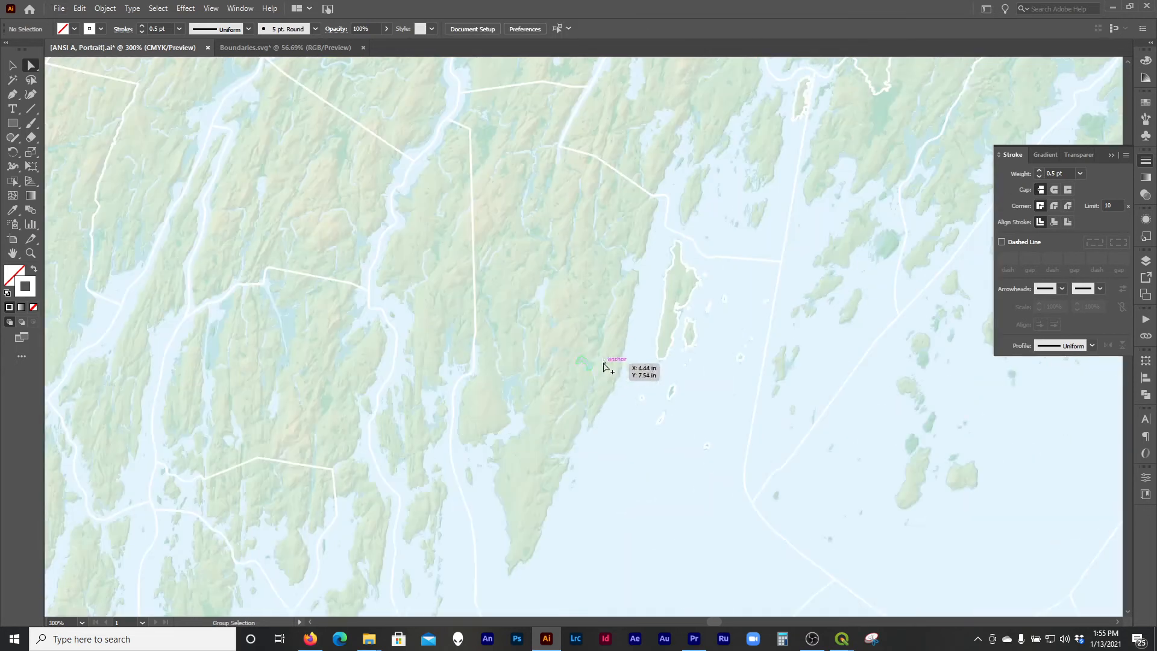
click(680, 359)
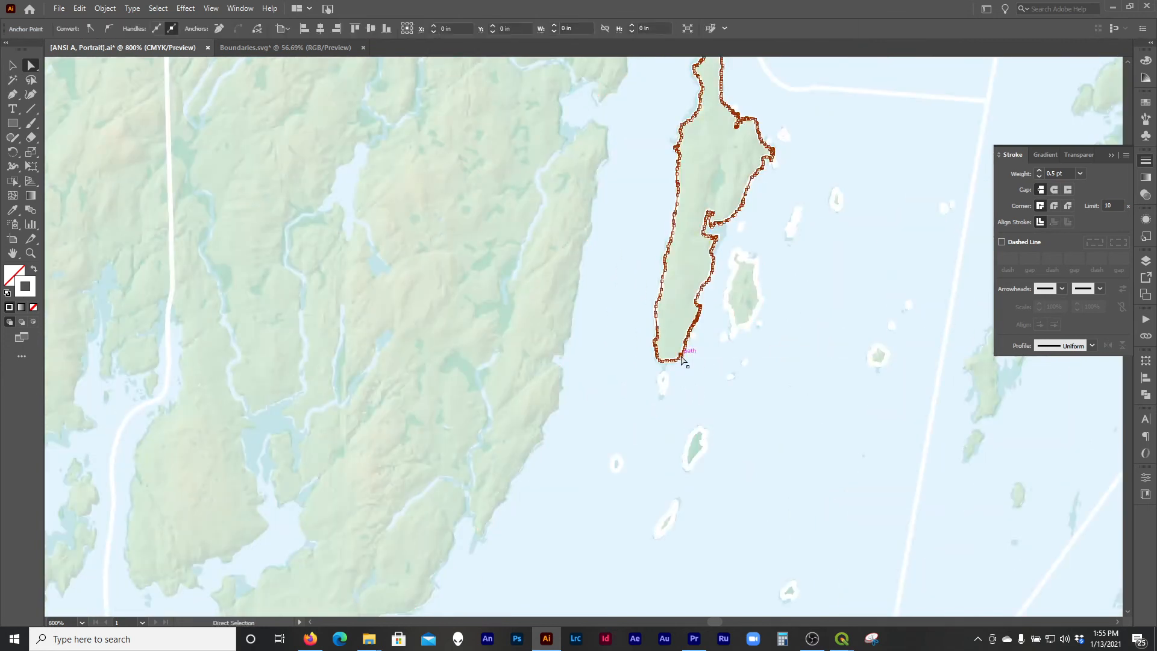
click(686, 362)
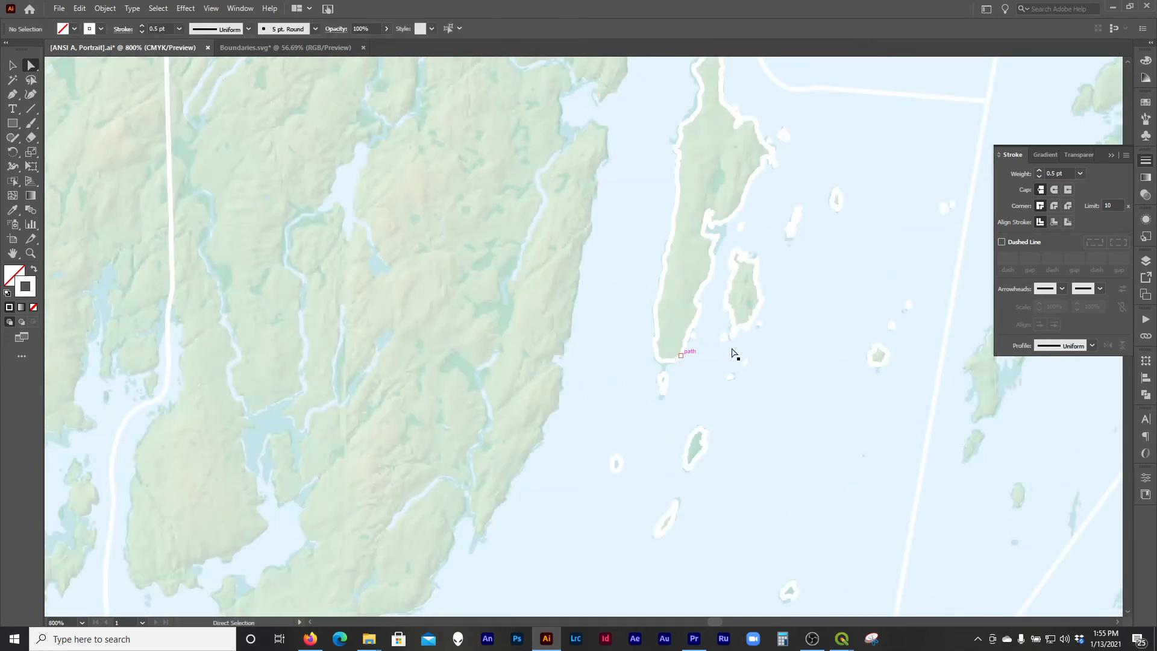
click(693, 324)
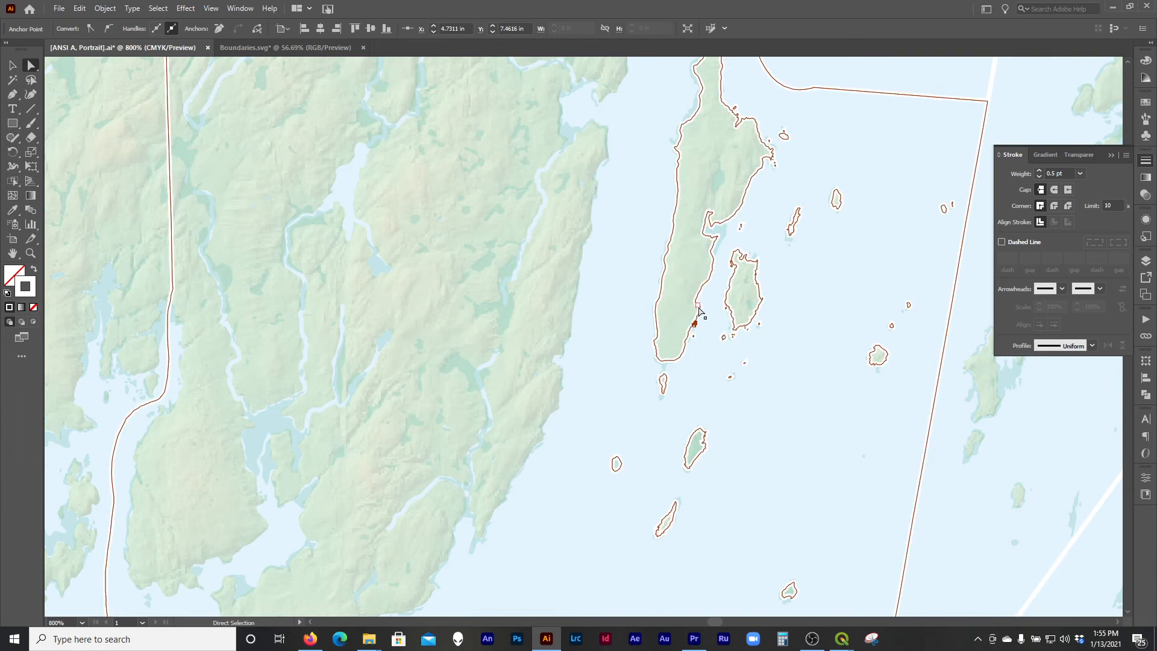
click(725, 342)
click(736, 331)
key(Delete)
key(Delete)
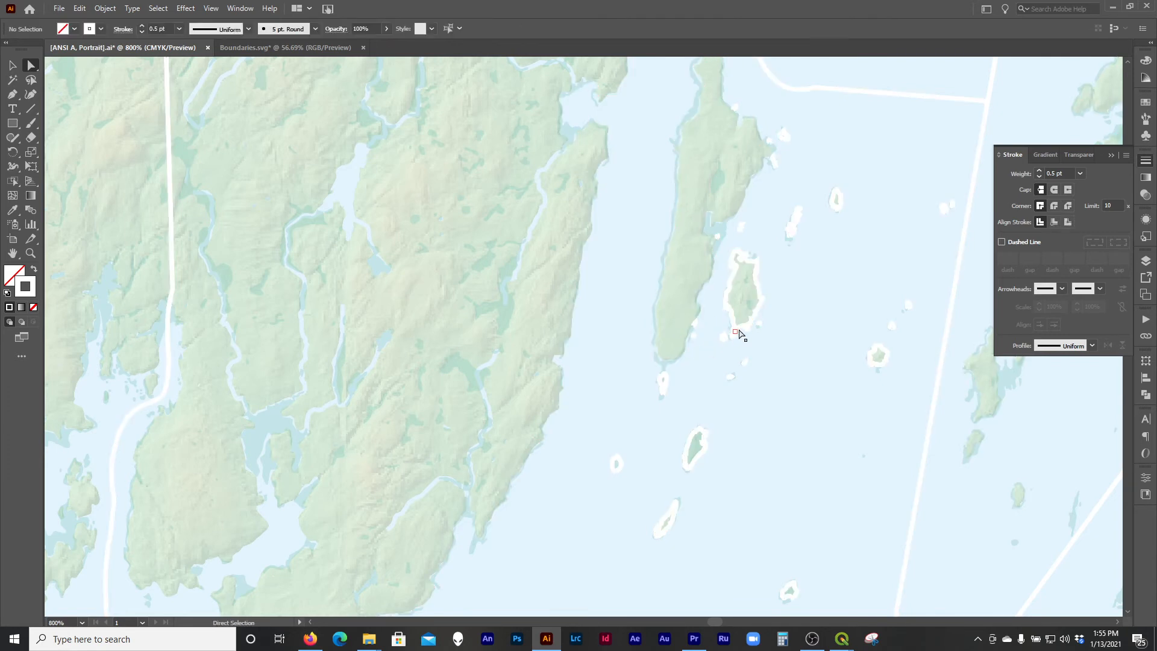
- Delete the boundary outline of the smaller island just east of the long one and review the town lines across the map
click(738, 330)
key(Delete)
key(Delete)
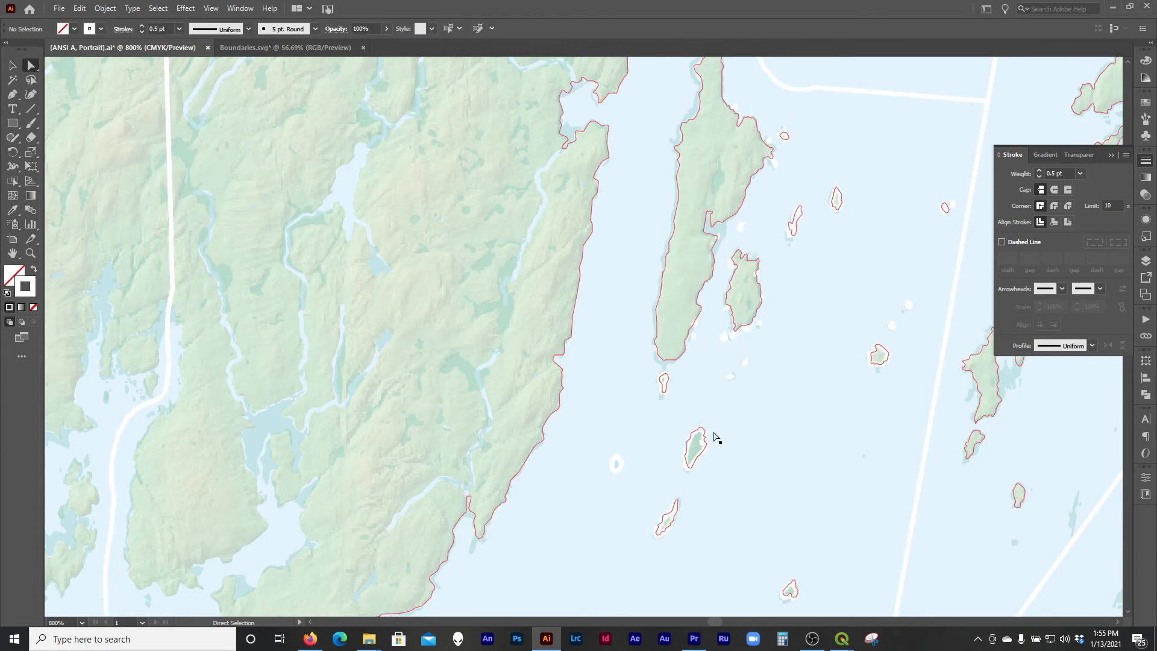
scroll(693, 394, down, 6)
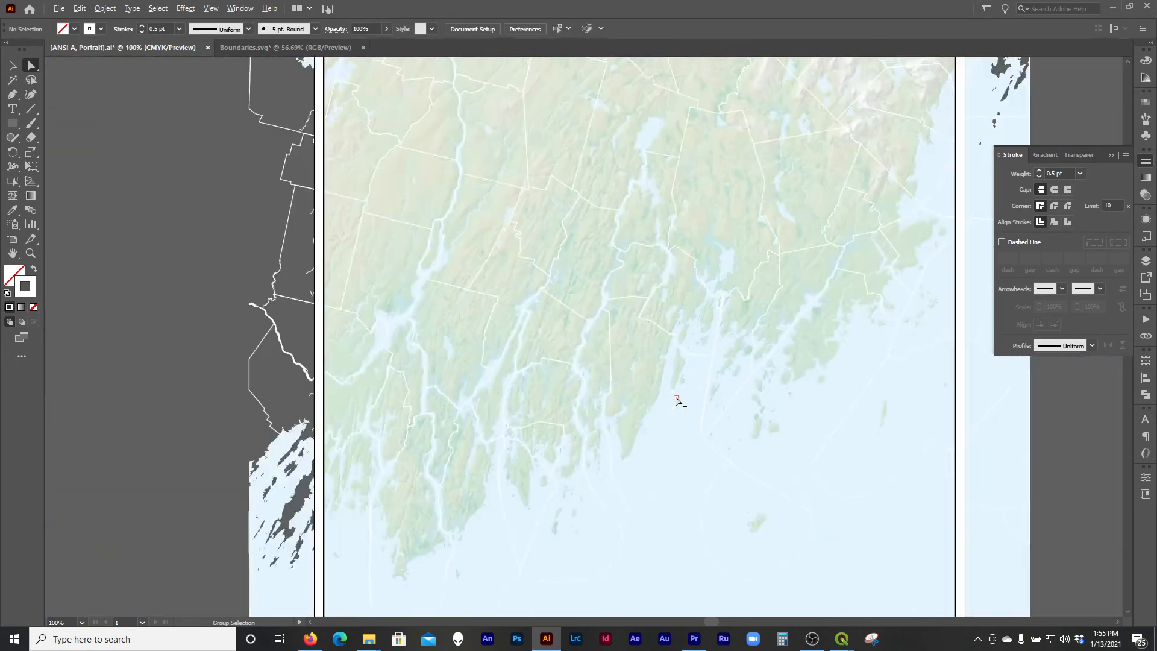
scroll(616, 392, up, 2)
scroll(613, 392, right, 3)
scroll(852, 357, down, 1)
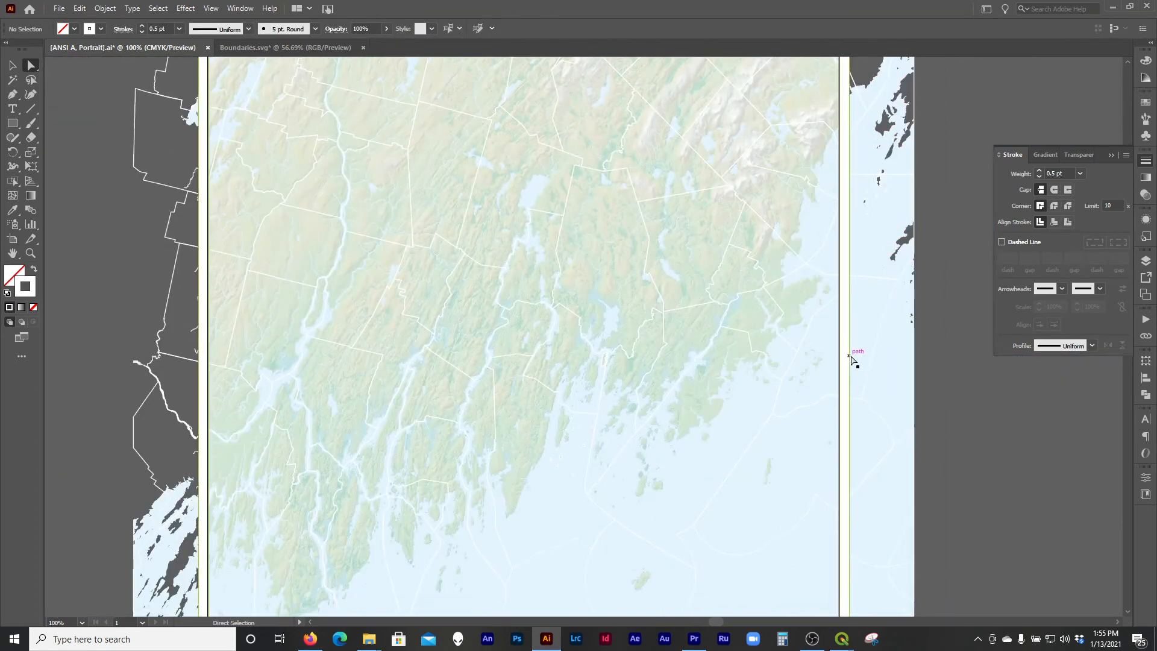
scroll(850, 356, down, 1)
scroll(852, 356, up, 1)
scroll(852, 356, right, 1)
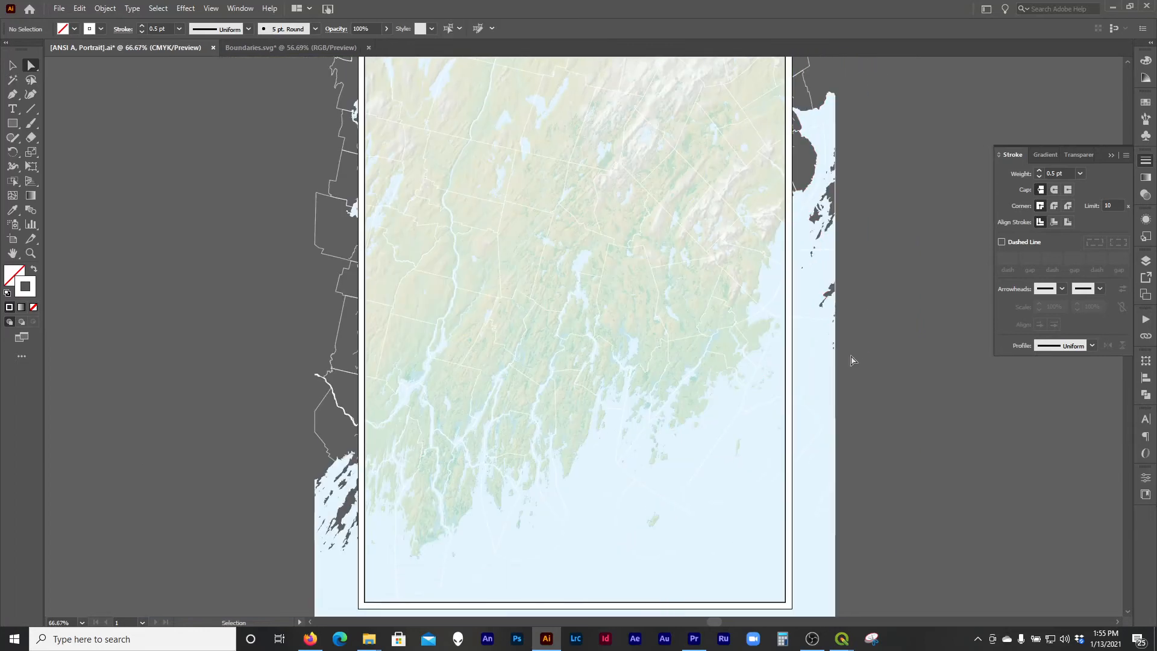
- Delete the already copied town polygons from Boundaries.svg, and cut the whole group of orange watershed polygons
click(291, 47)
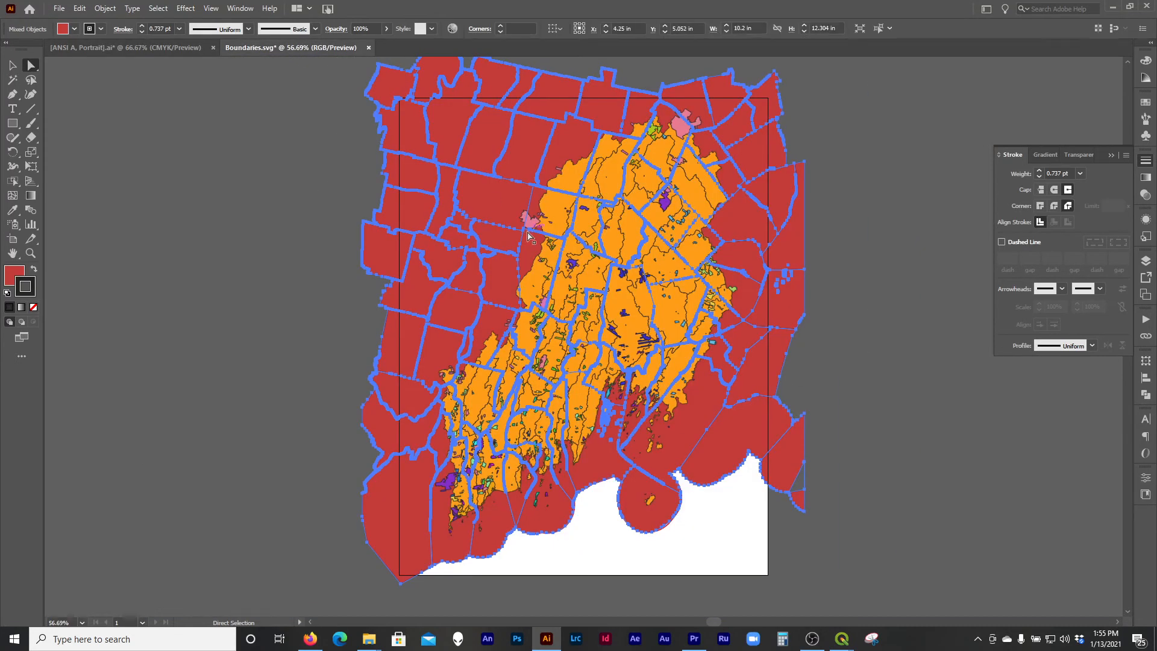
key(Delete)
click(654, 308)
key(ctrl)
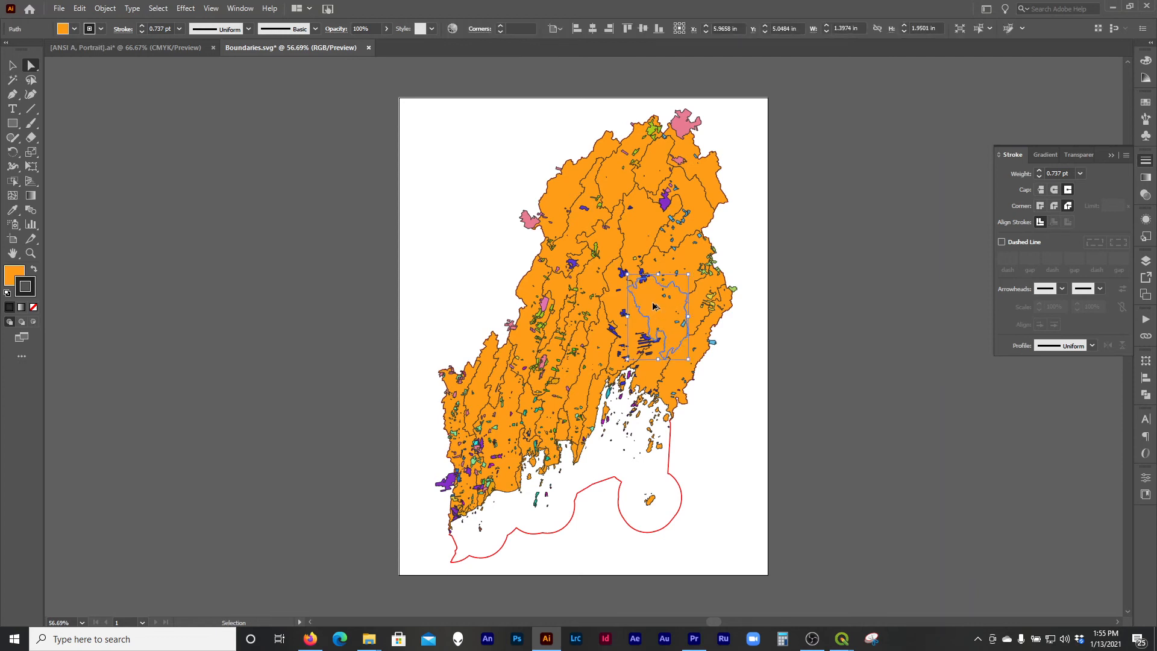
ctrl+click(652, 306)
key(Delete)
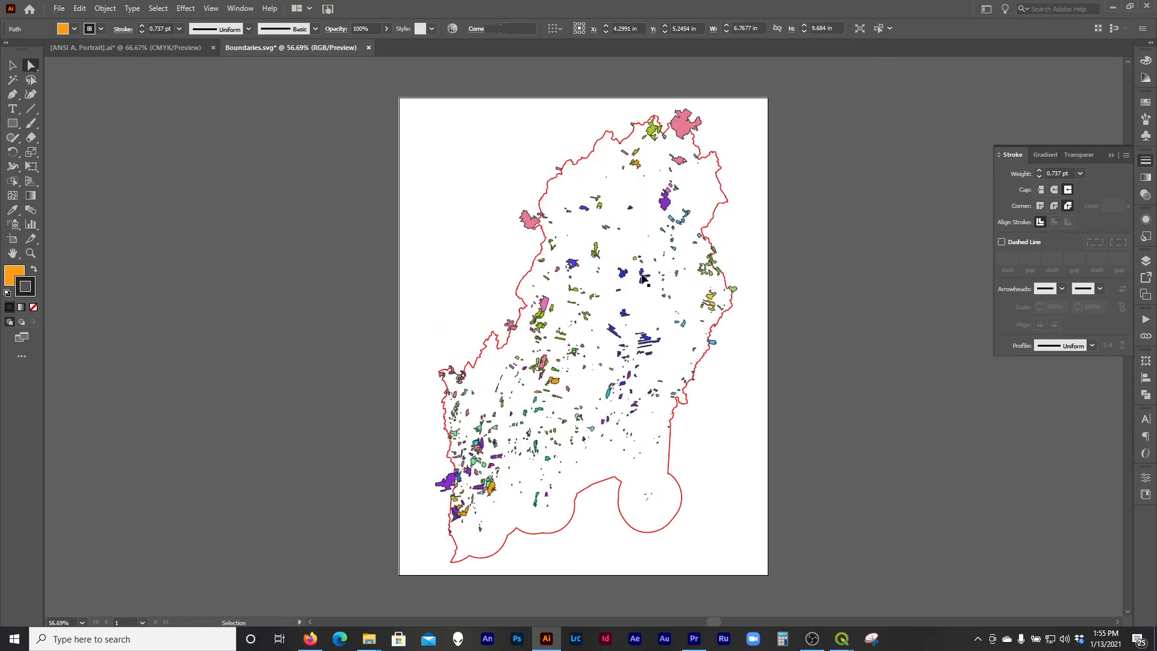
- Paste the watershed polygons onto the Watersheds layer of the portrait map
click(153, 48)
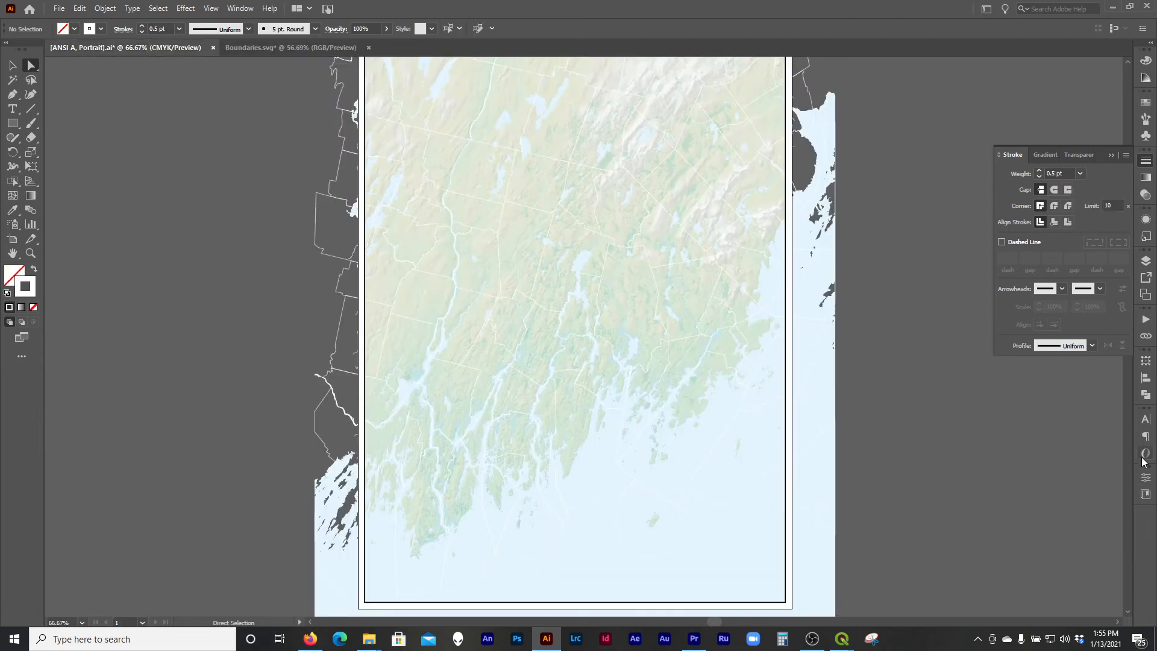
click(1145, 260)
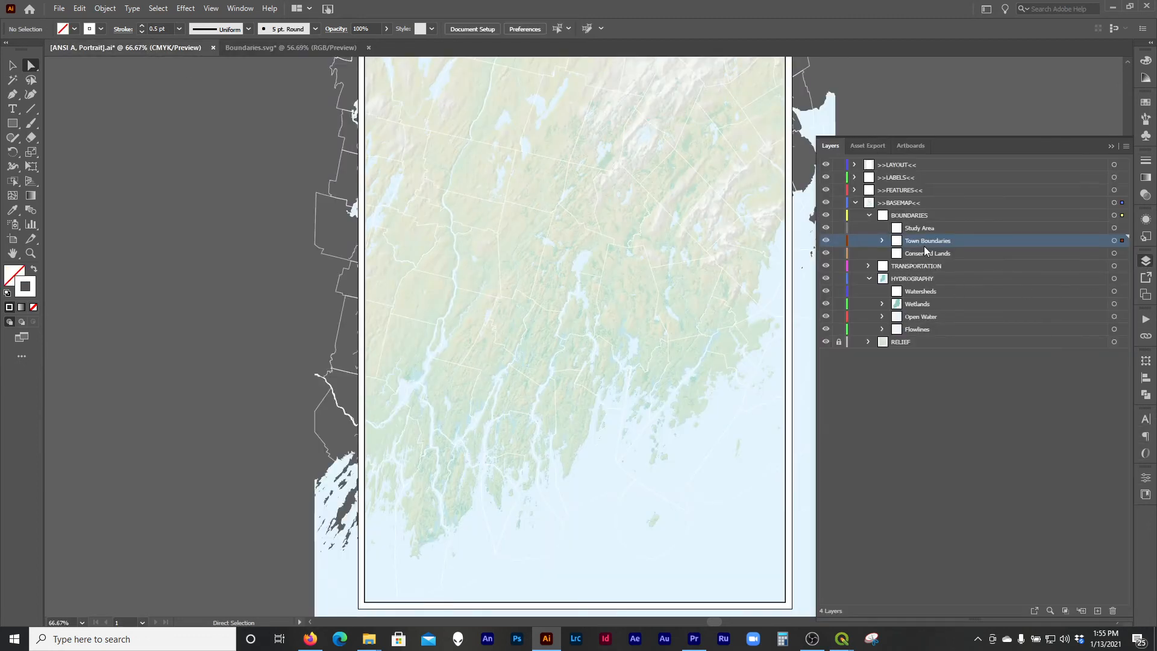
click(933, 290)
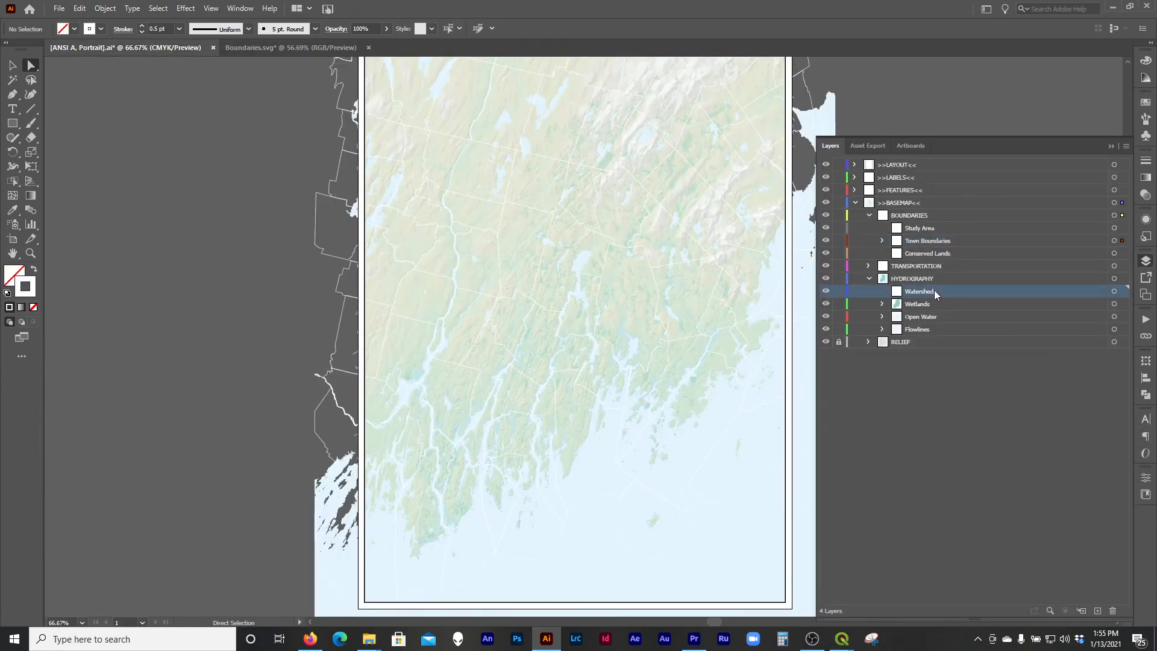
key(ctrl+v)
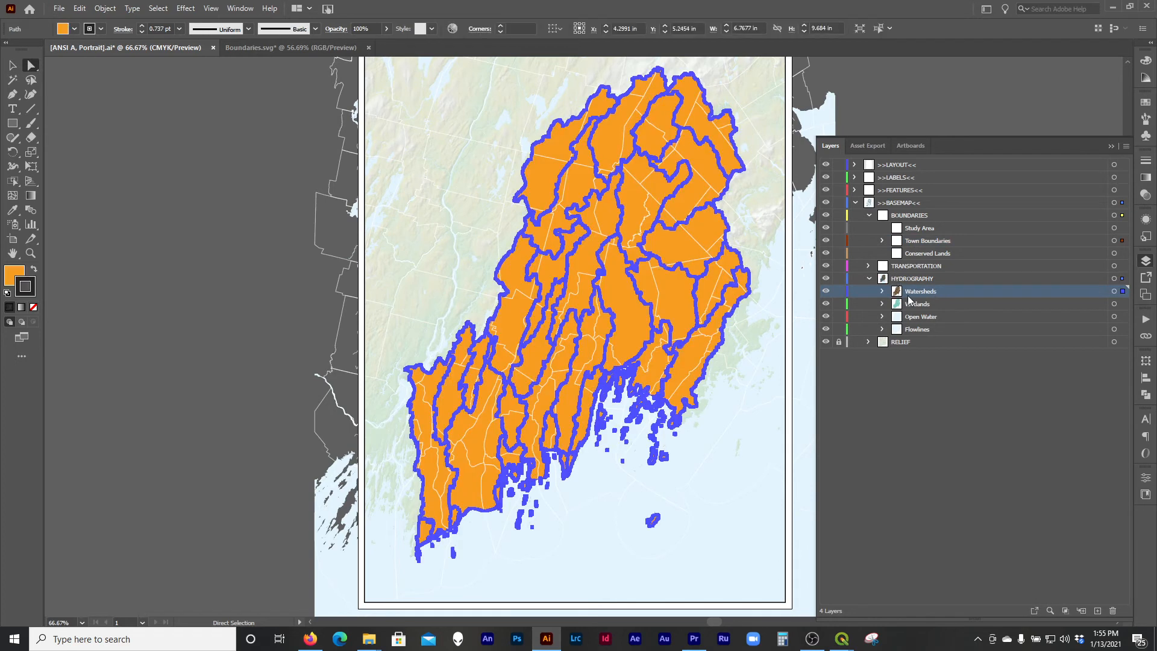
- Remove the orange fill from the watersheds and deselect them to check the outlines against the basemap
click(12, 280)
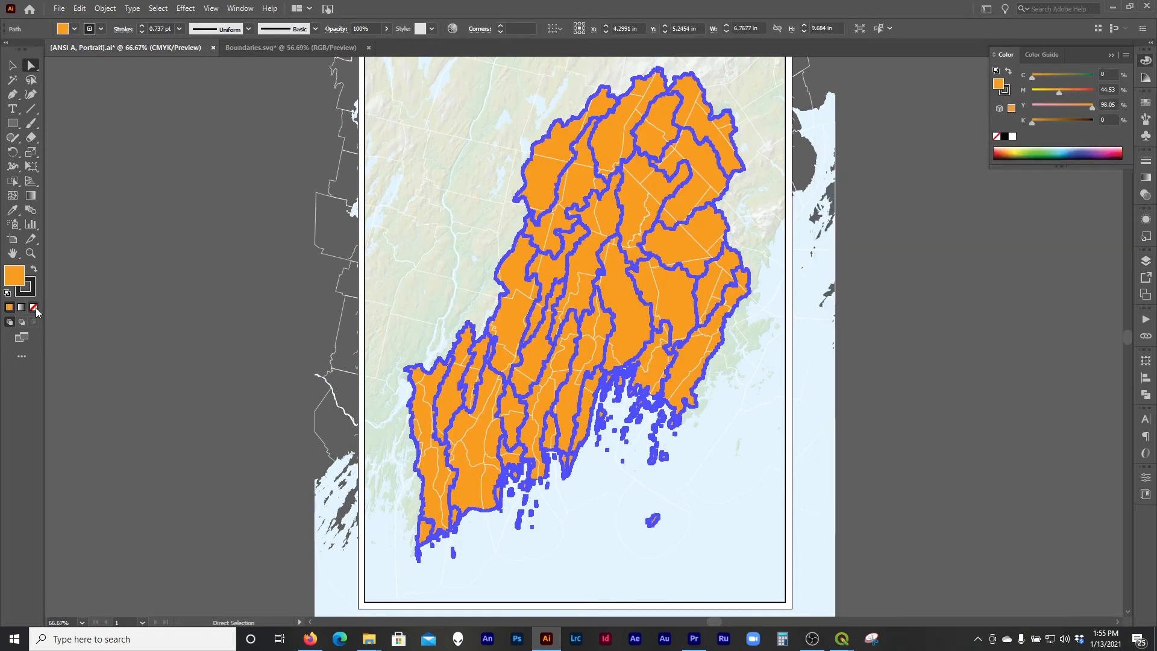
click(33, 307)
click(162, 335)
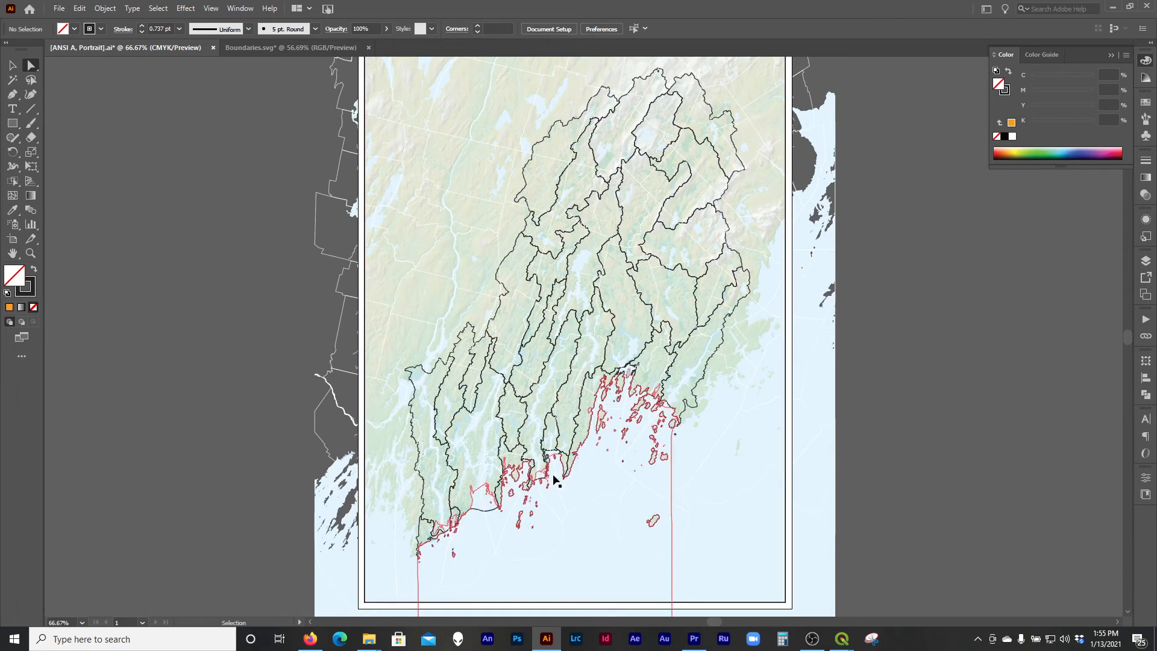
scroll(555, 472, right, 3)
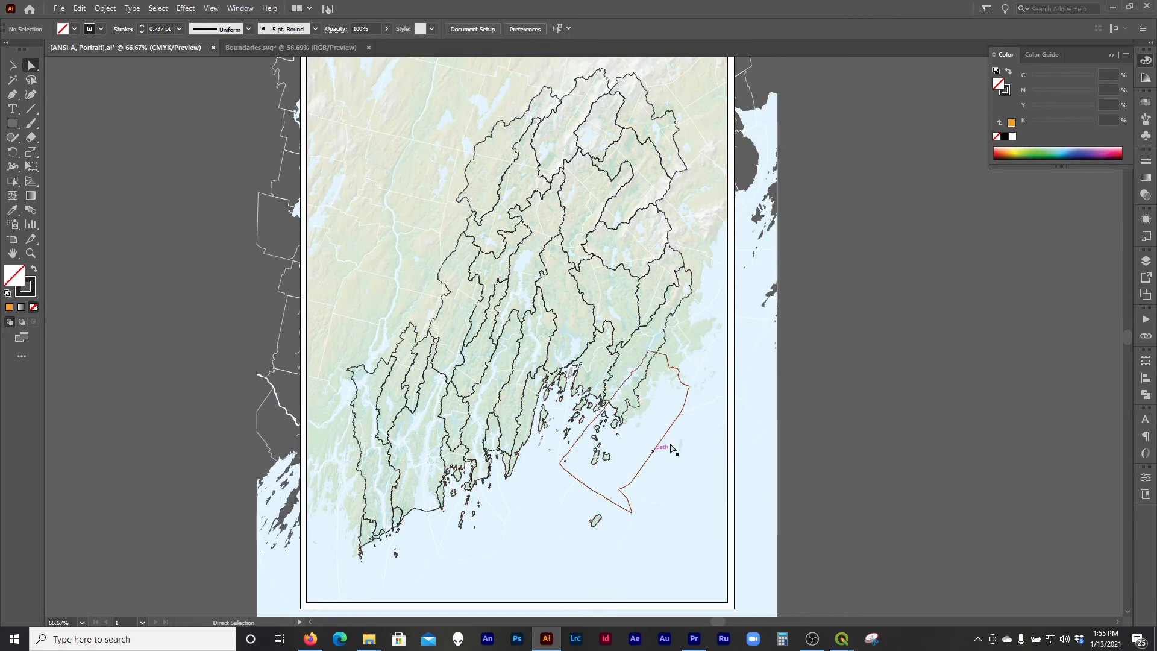
- Give the selected watershed outlines round joins, round caps and a stroke weight of 0.5 pt
key(ctrl+z)
key(ctrl+shift+z)
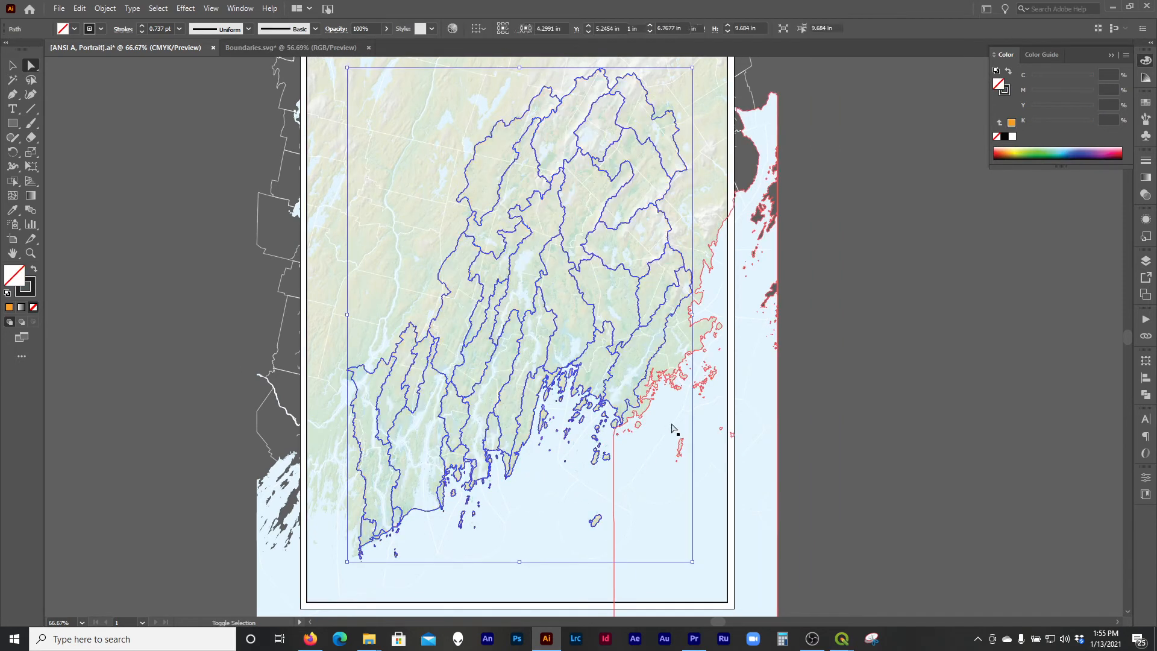
scroll(486, 410, up, 2)
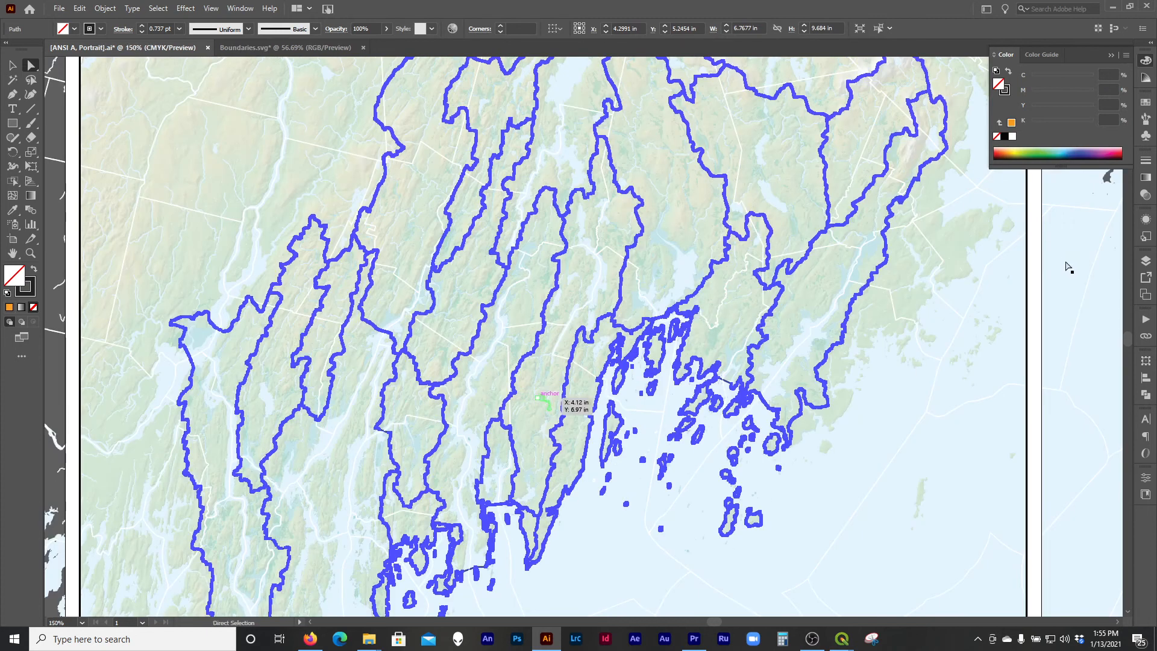
click(1145, 160)
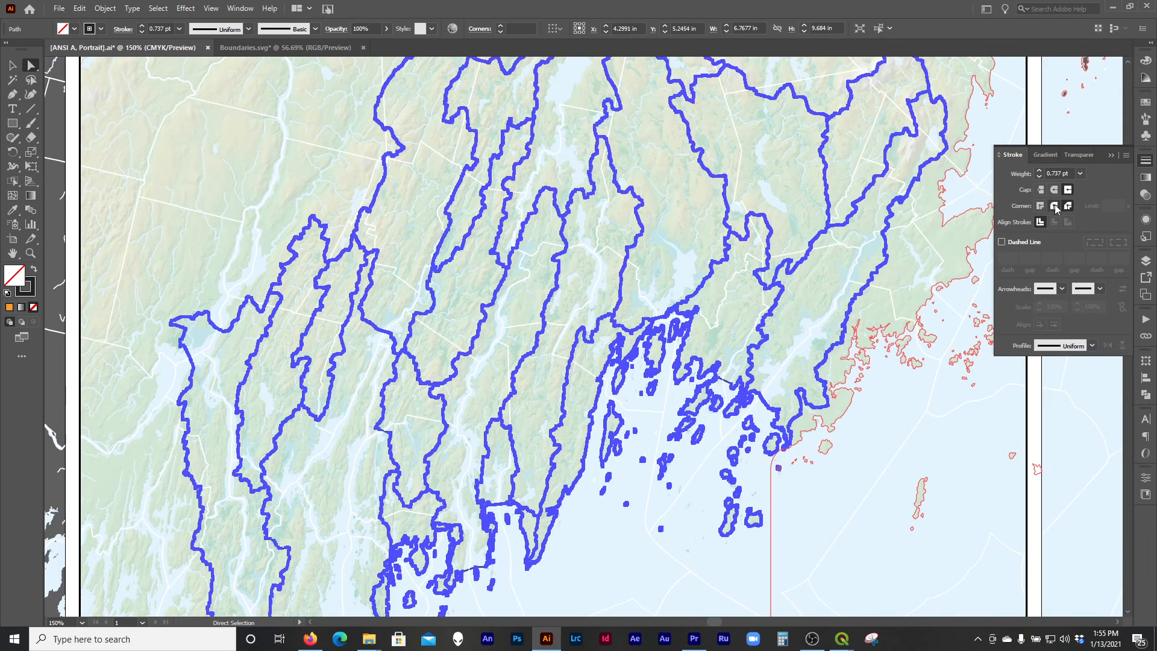
scroll(588, 270, up, 5)
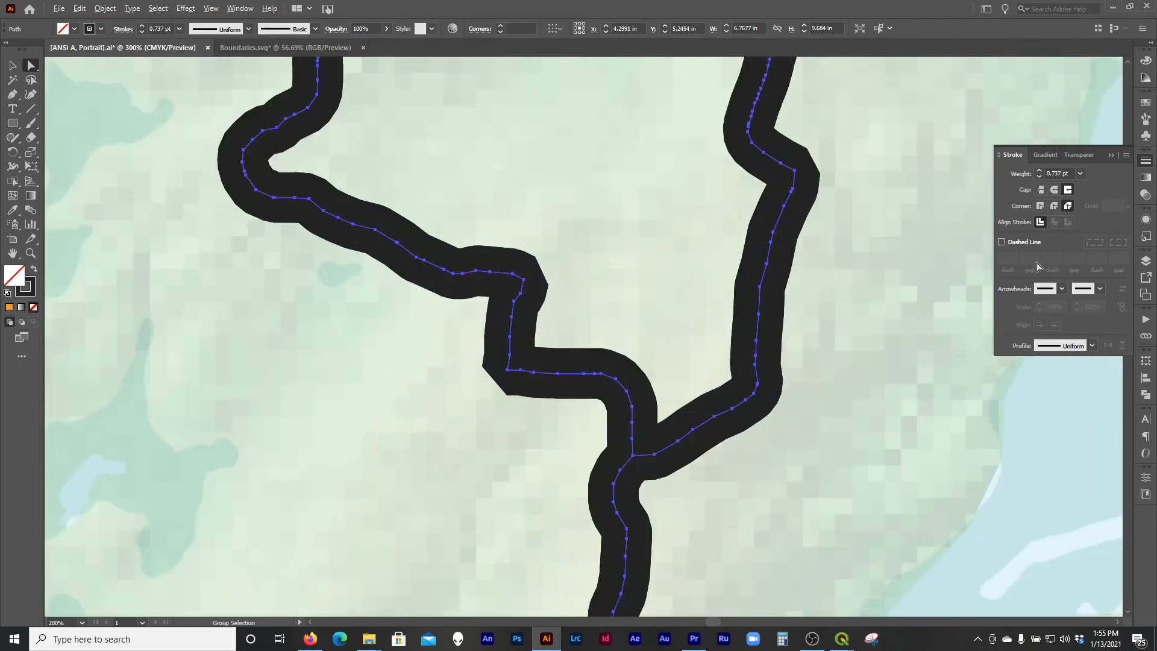
click(1057, 204)
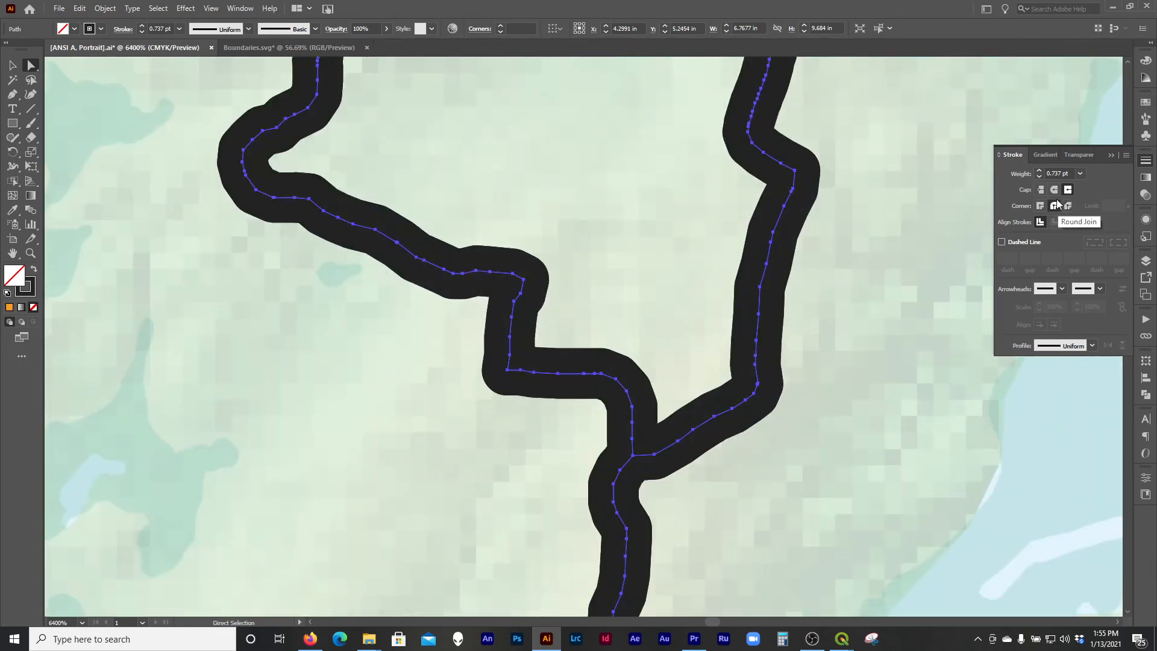
click(1053, 192)
click(1053, 174)
text(0.5)
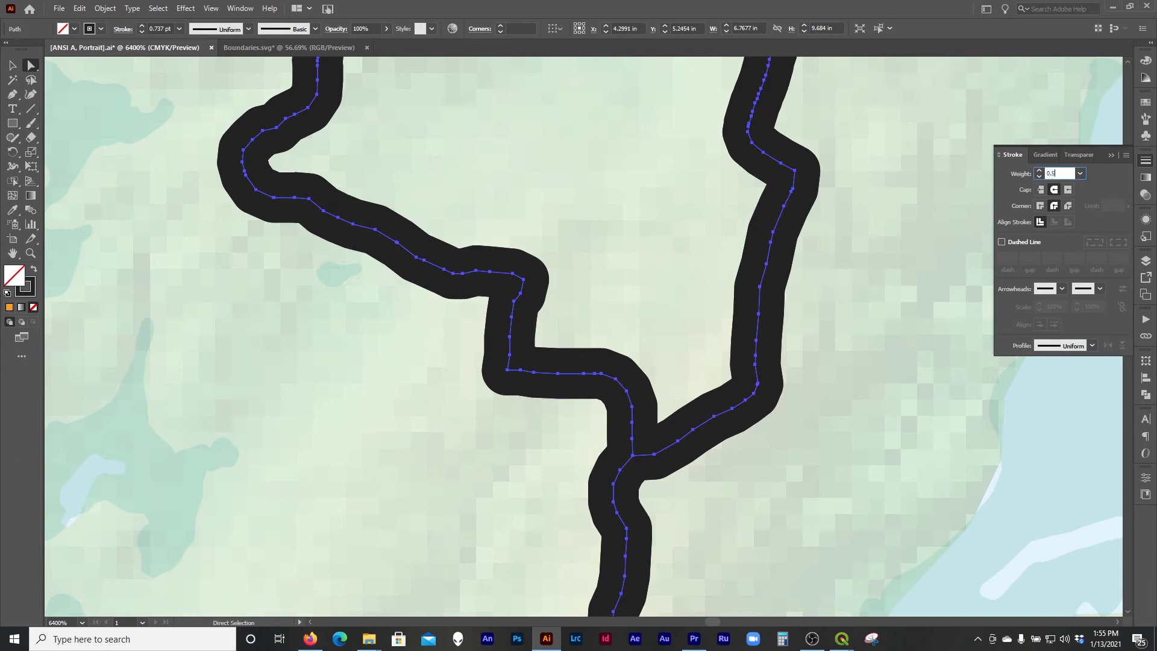
key(Return)
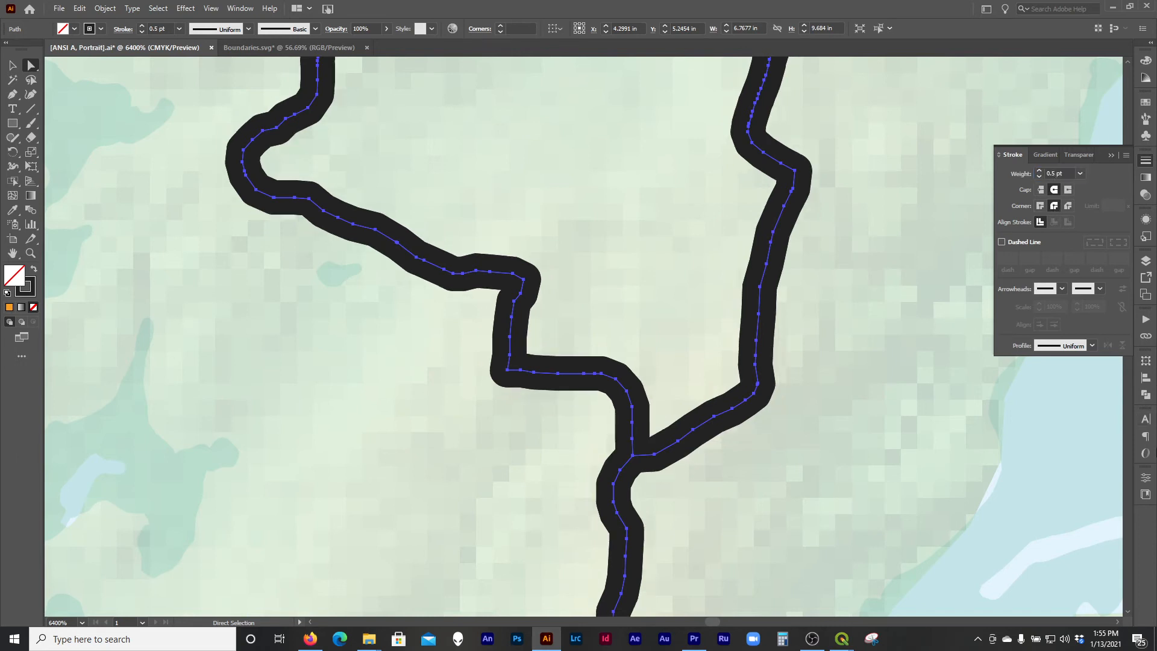
- Color the watershed outlines teal with C 71.09, M 0, Y 31 and K 16, then deselect them and check them against the basemap
click(1145, 60)
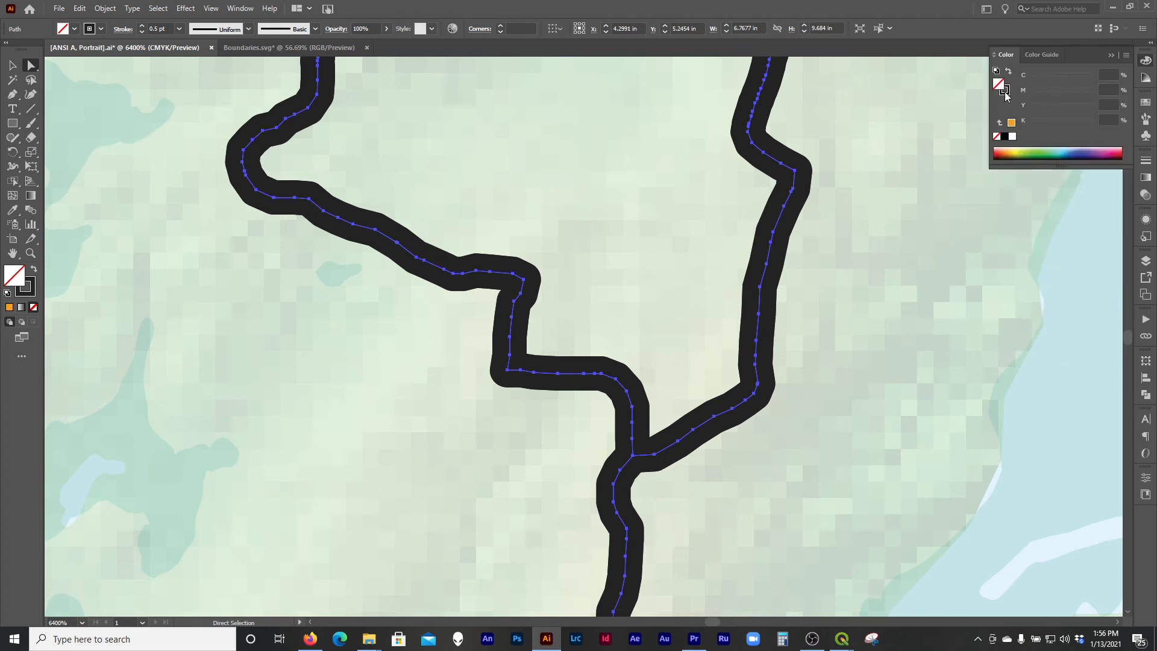
mouse_move(1048, 93)
mouse_down()
mouse_move(1034, 103)
mouse_move(1055, 120)
mouse_up()
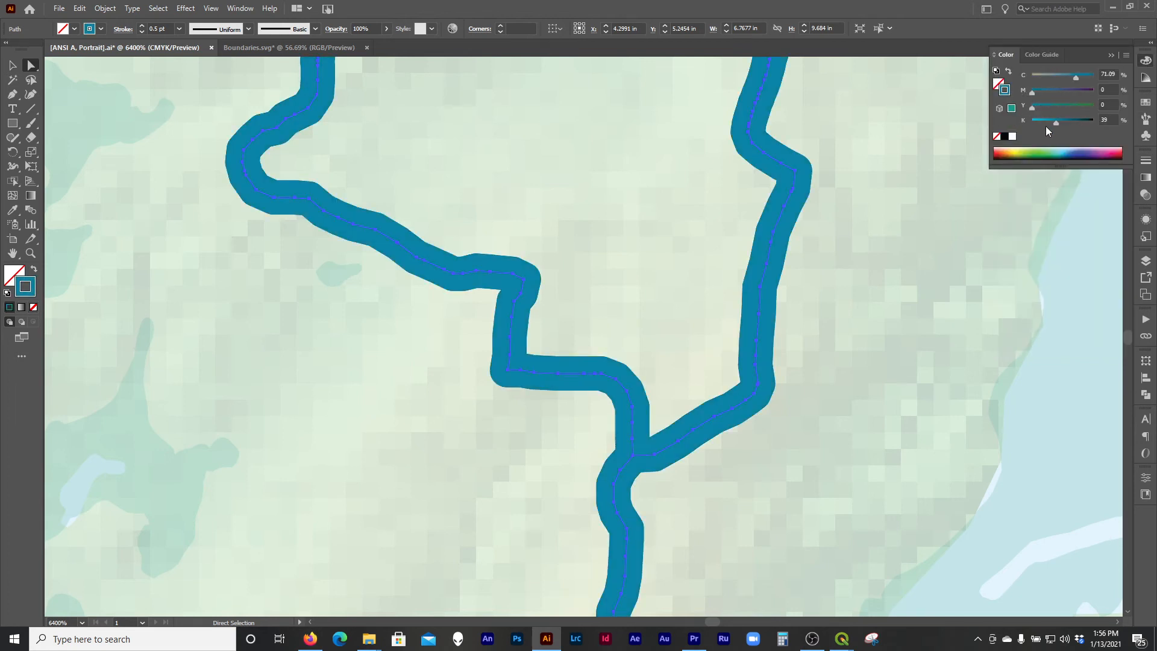
click(1043, 121)
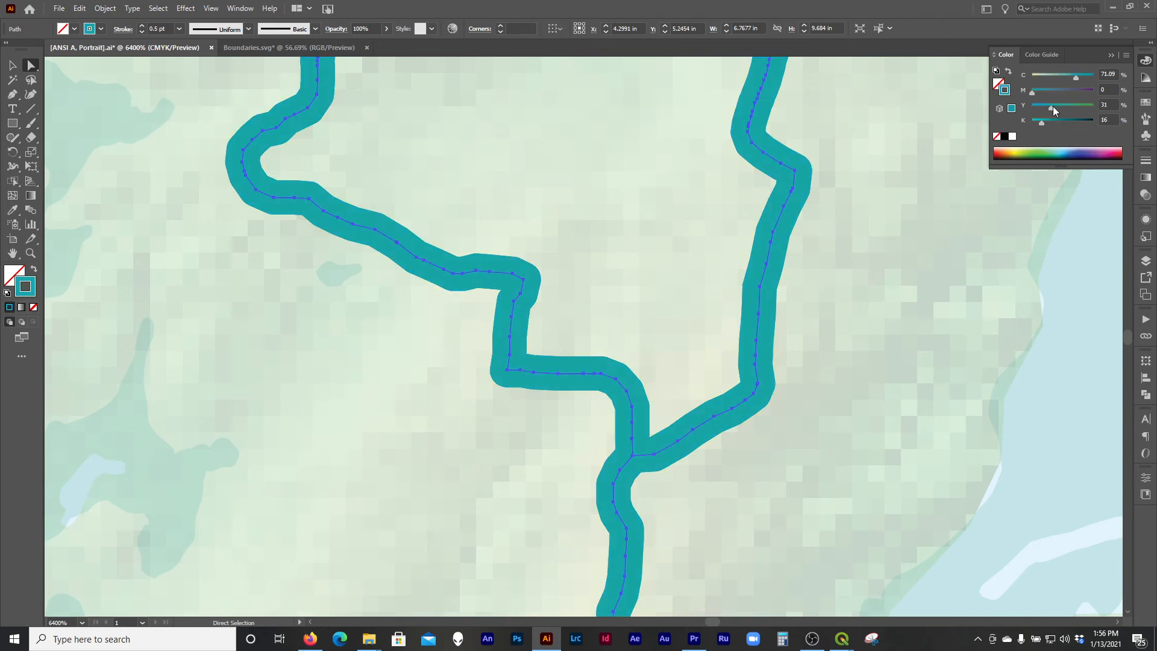
click(849, 340)
scroll(620, 400, down, 10)
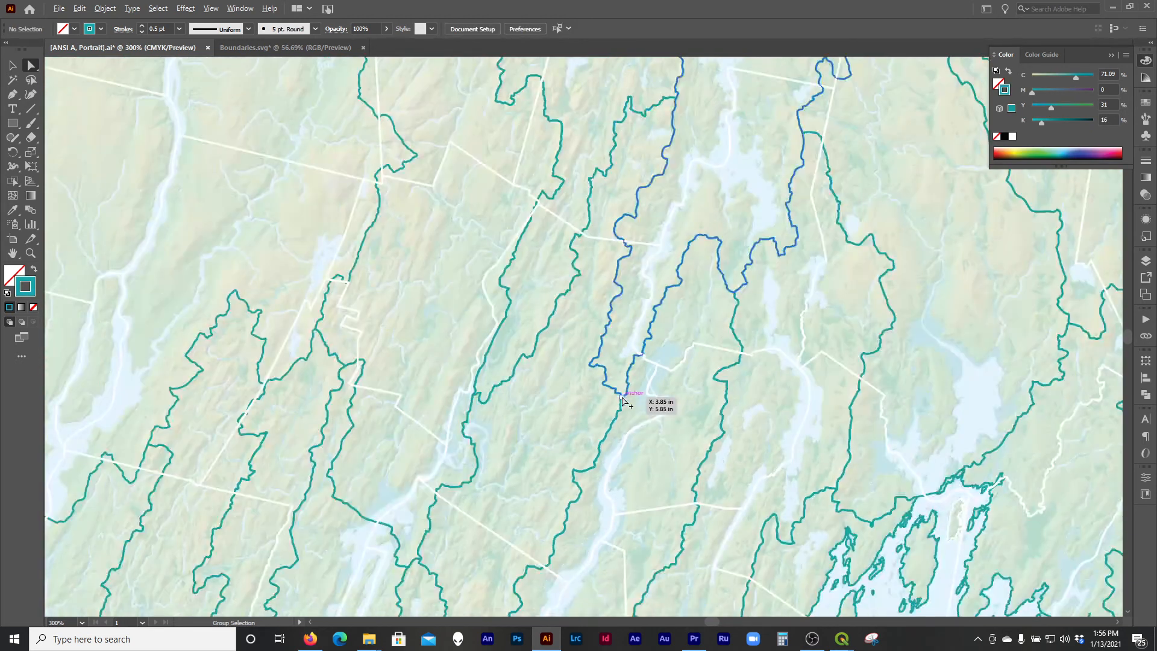
scroll(663, 214, down, 2)
scroll(663, 226, up, 1)
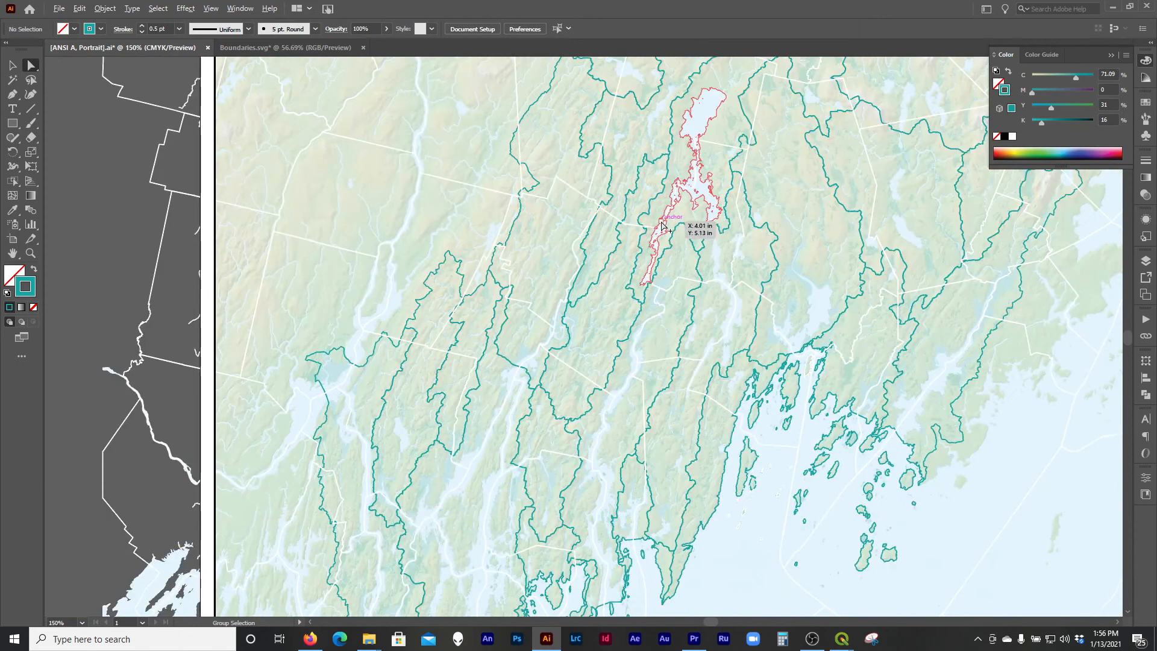
scroll(661, 224, down, 1)
scroll(791, 407, up, 3)
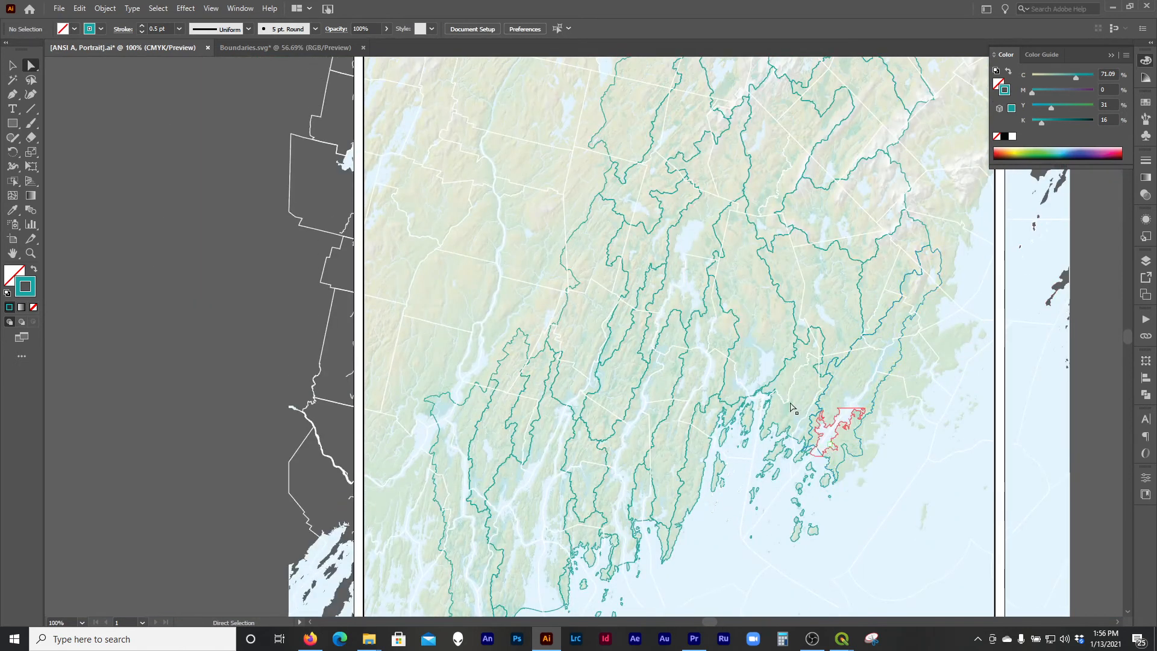
scroll(783, 392, right, 2)
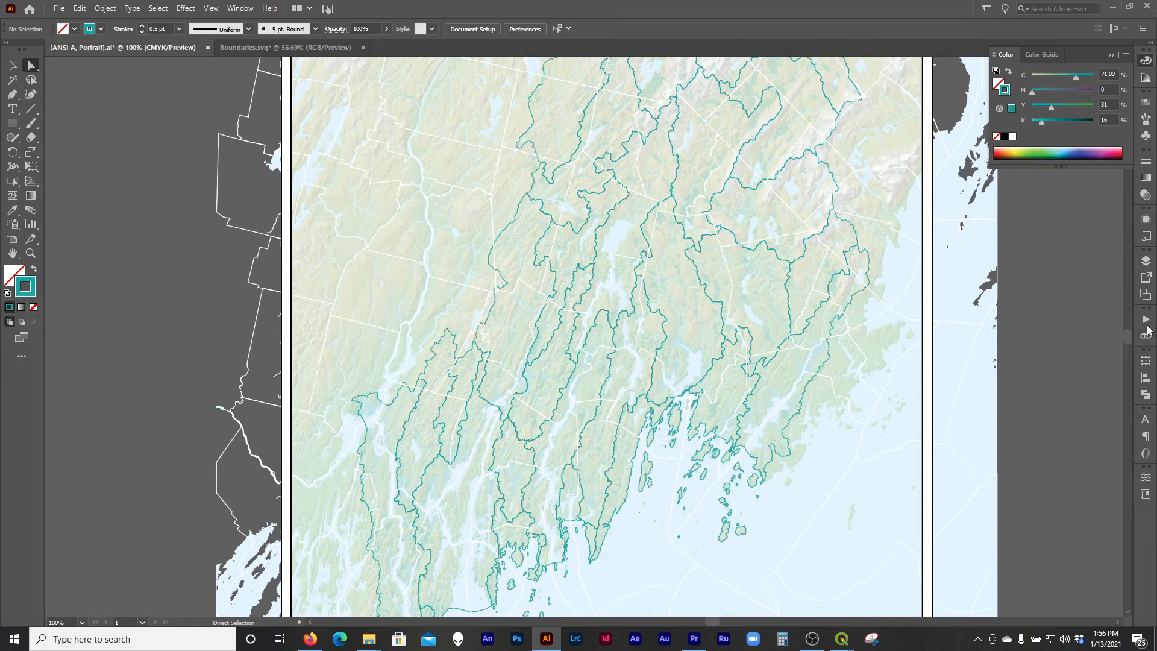
- Add a layer named PROPORTIONAL PIE CHARTS above PLACE MARKERS within the FEATURES layer
click(1146, 260)
drag(924, 295, 934, 194)
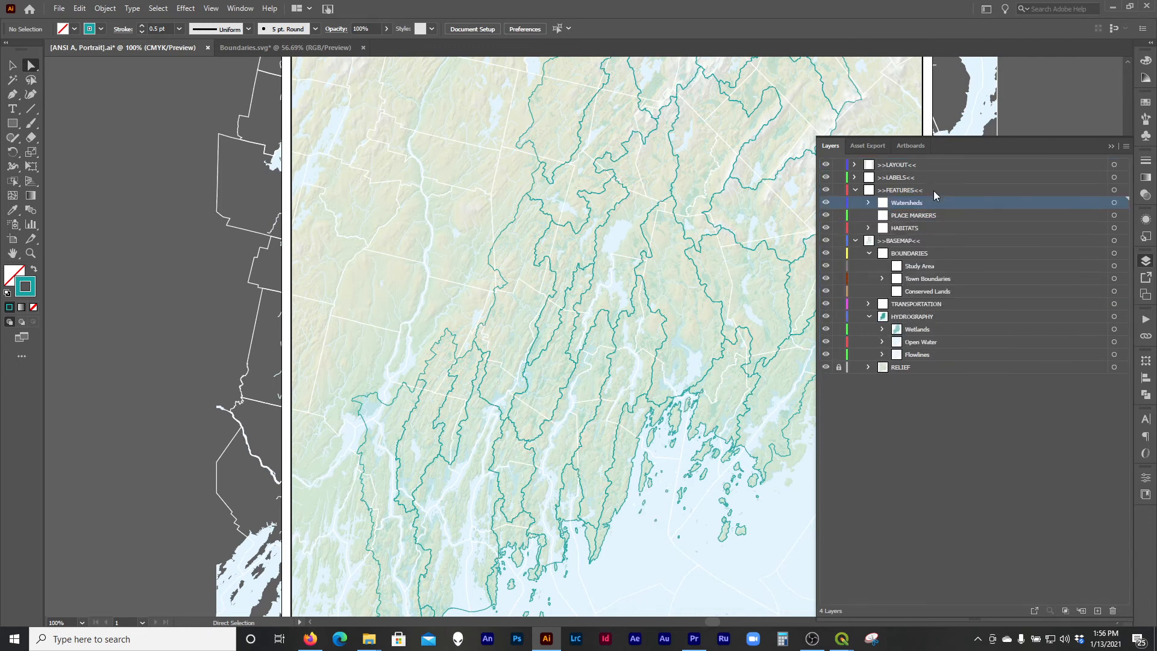
click(875, 216)
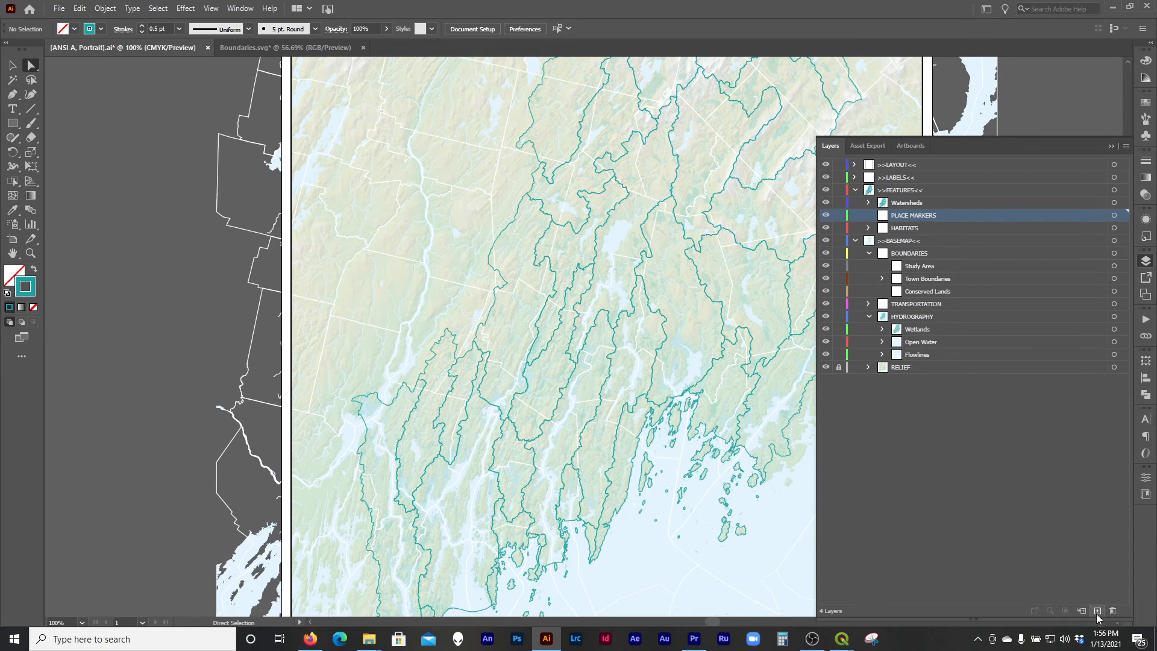
click(1097, 610)
double_click(908, 215)
text(PROPORTIONAL PIE CHARTS)
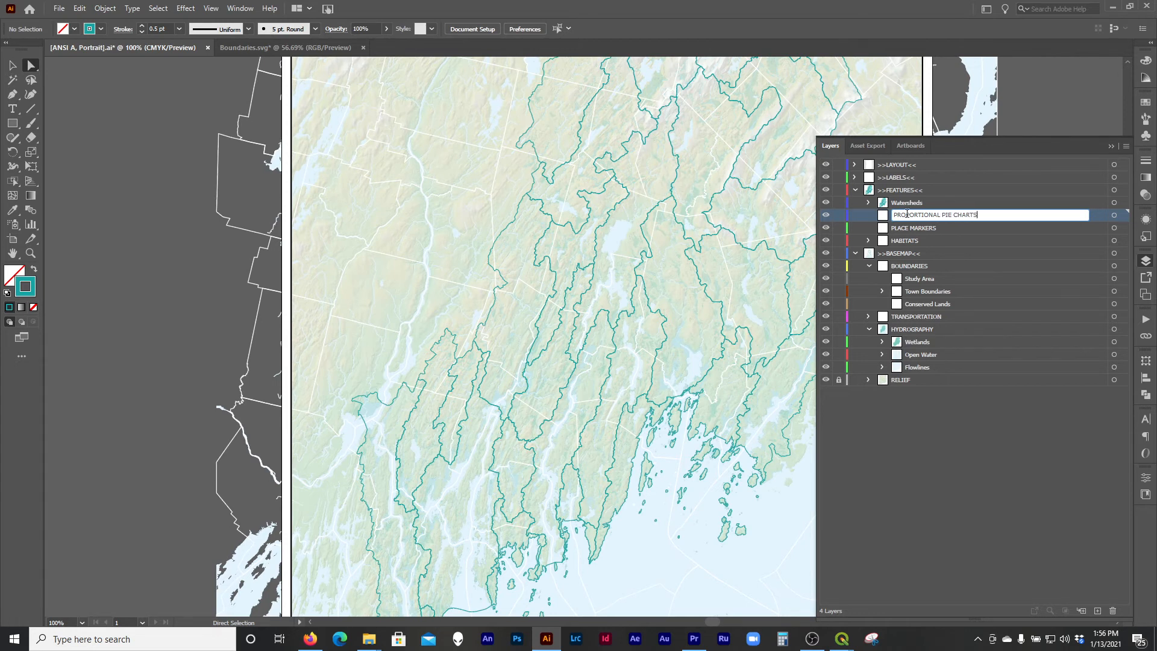
key(Return)
- Open ProportionalPieCharts.svg from the 03-LinkedFiles folder
scroll(482, 402, down, 3)
scroll(482, 402, right, 5)
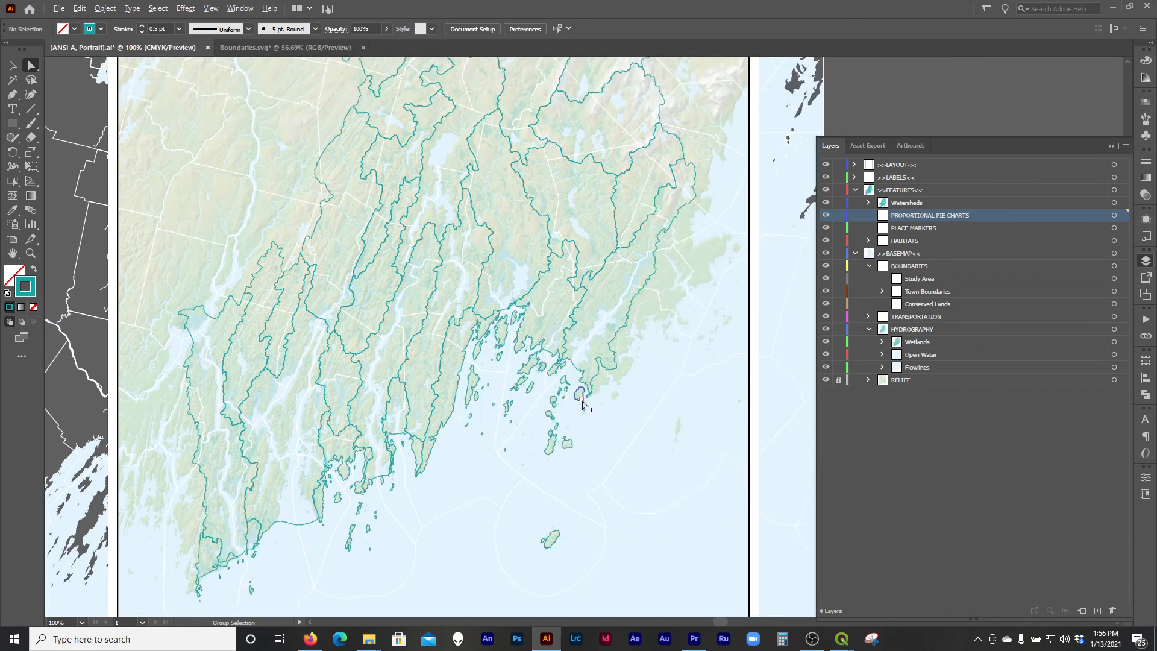
scroll(658, 459, up, 1)
scroll(675, 440, down, 1)
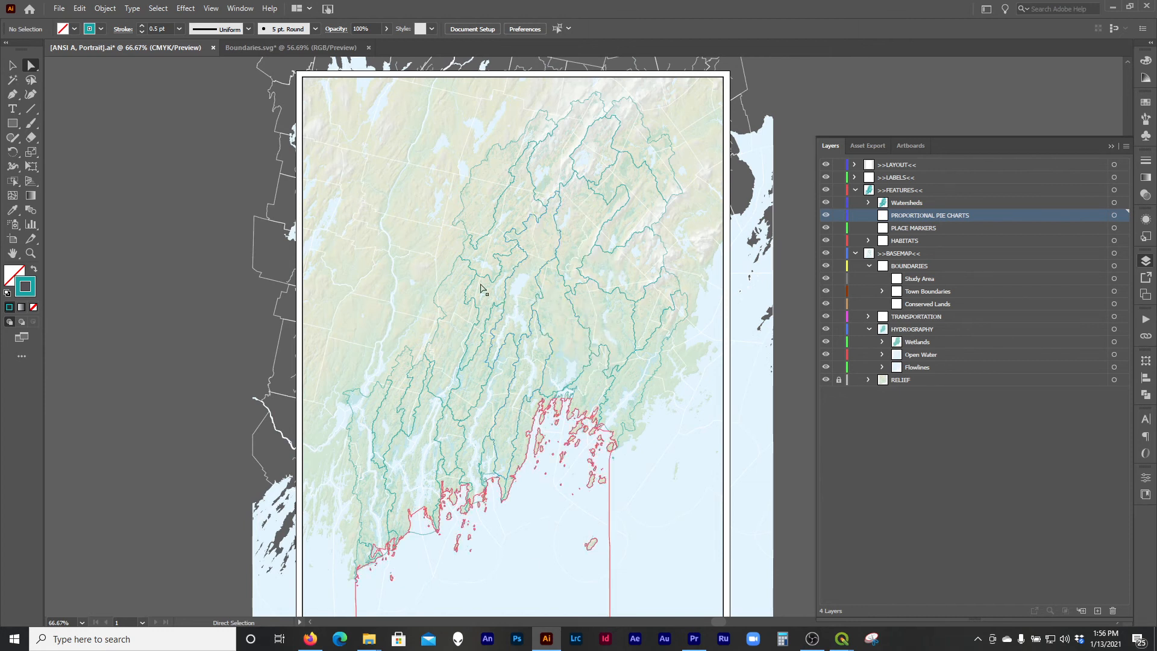
scroll(482, 289, down, 3)
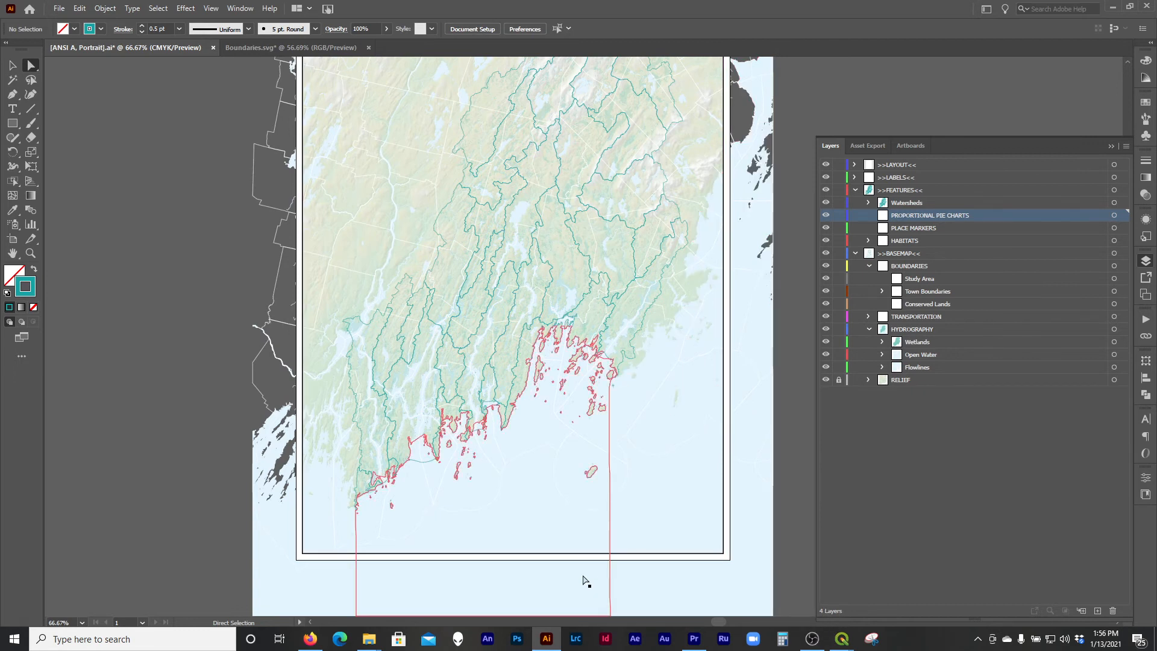
click(59, 9)
click(80, 50)
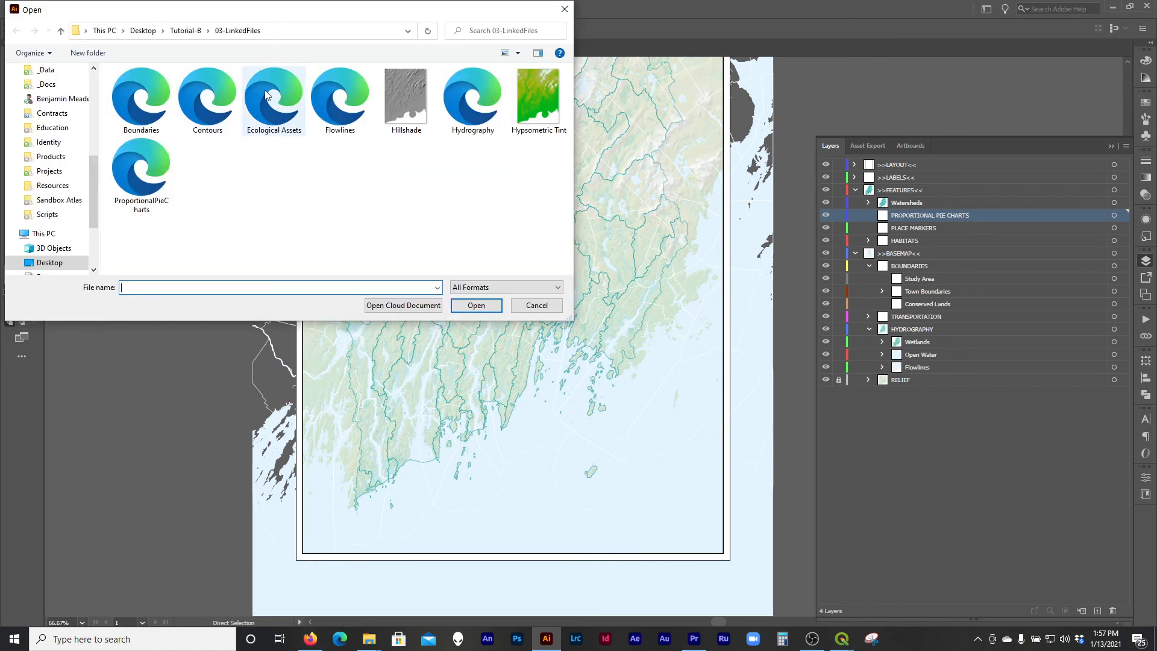
click(141, 172)
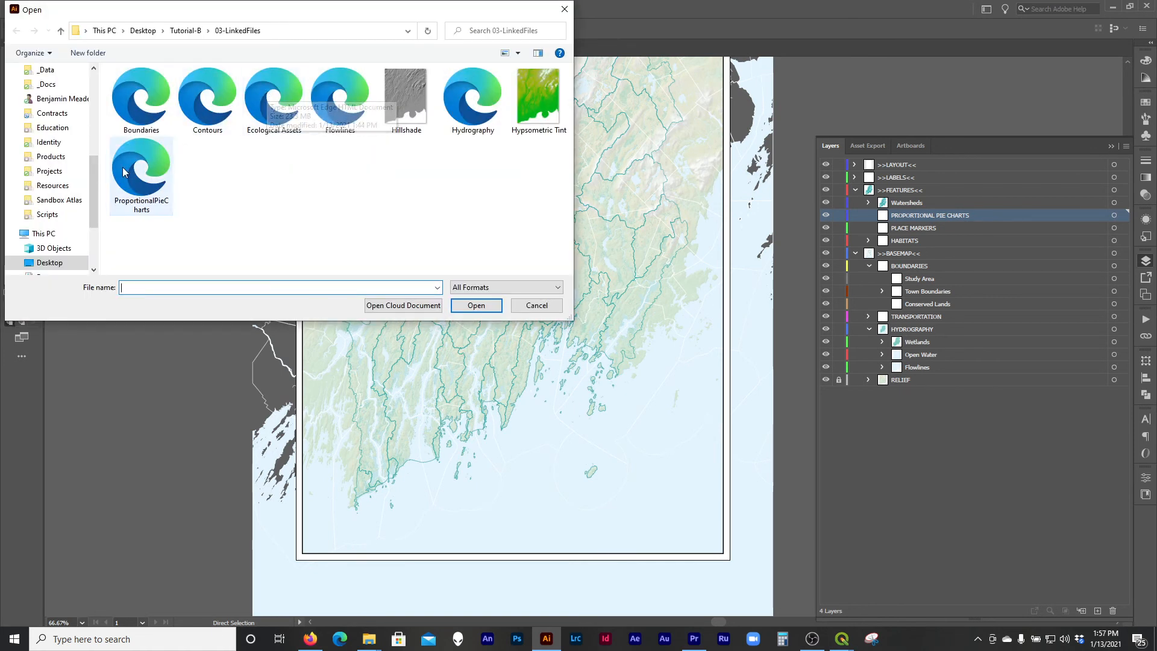
click(470, 305)
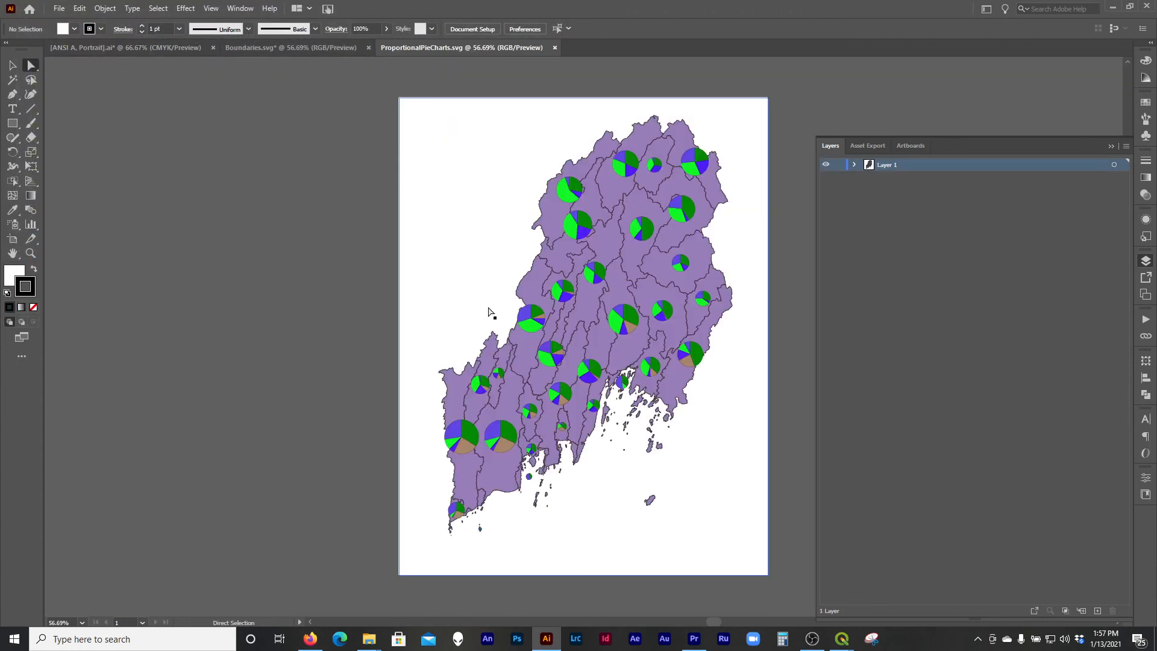
- Ungroup all of the pie chart artwork, expand Layer 1 to list its groups, and deselect everything
scroll(626, 332, up, 3)
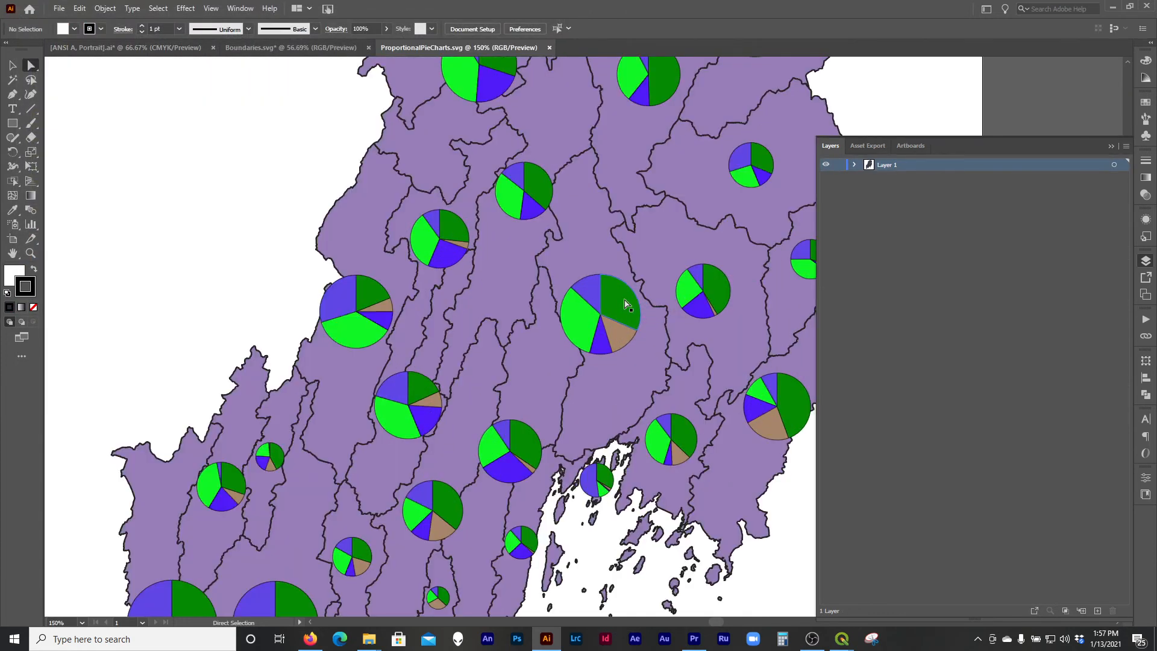
click(625, 304)
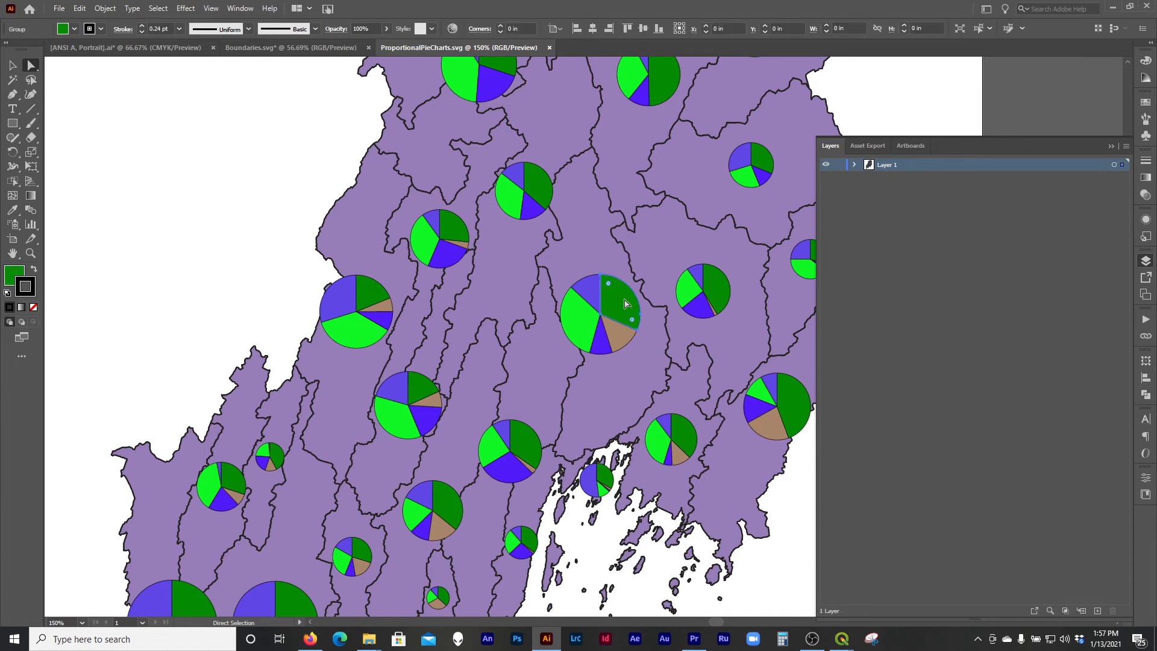
scroll(630, 310, down, 2)
scroll(640, 325, up, 3)
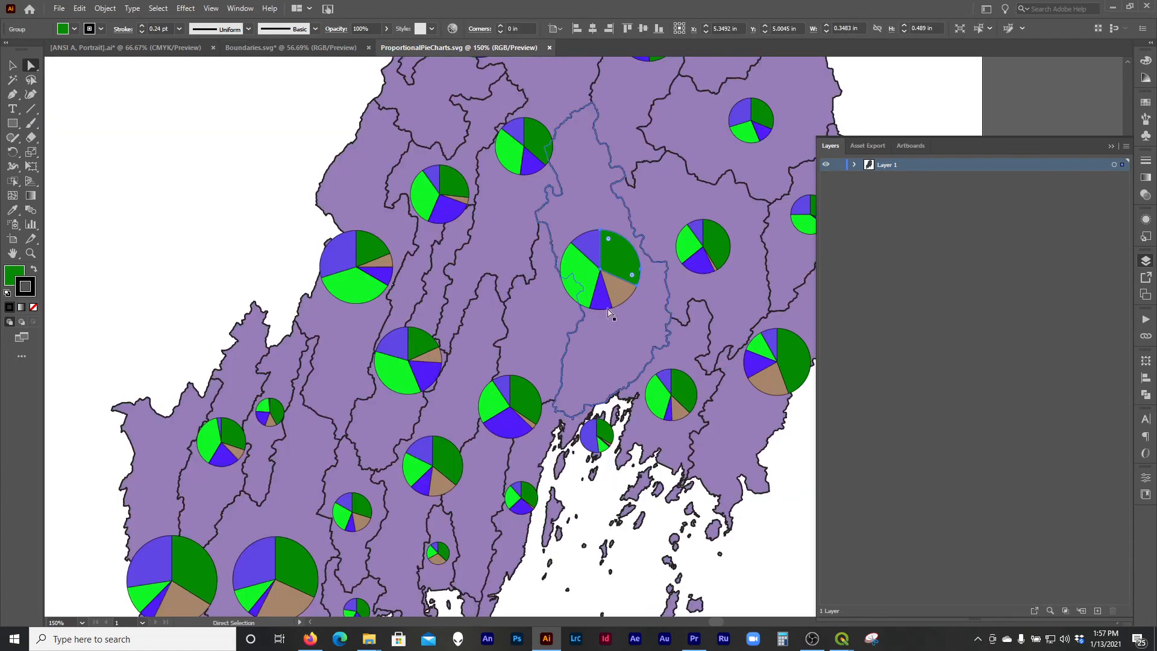
scroll(635, 331, up, 1)
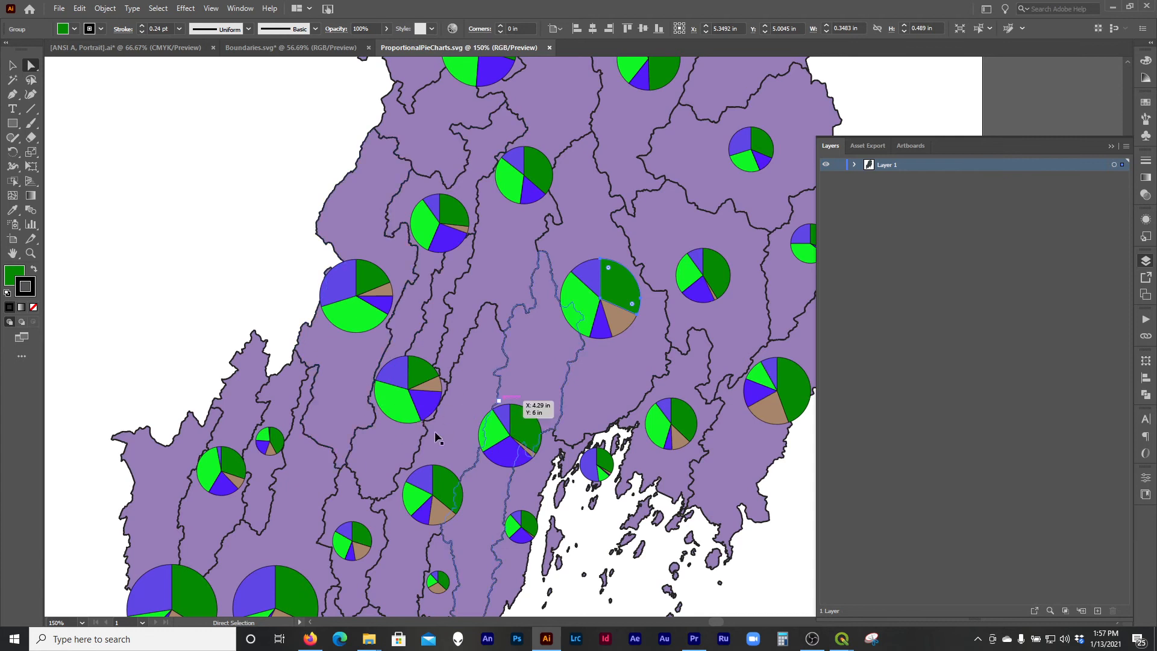
key(ctrl+a)
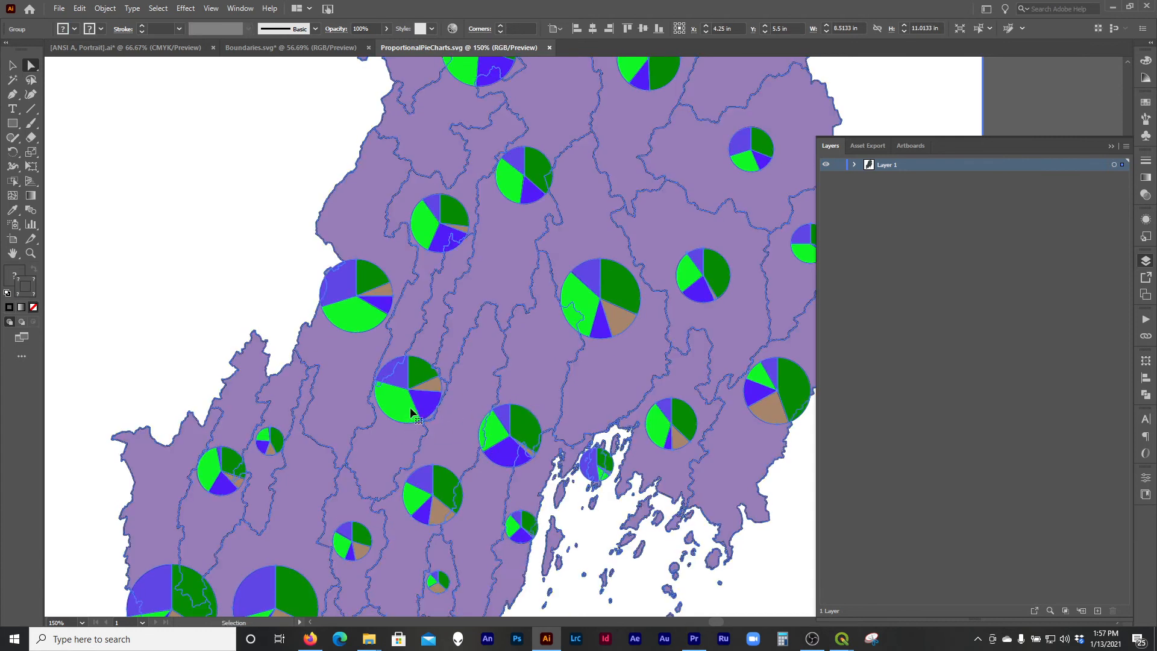
right_click(414, 405)
click(480, 509)
click(854, 166)
click(1061, 107)
scroll(590, 307, down, 1)
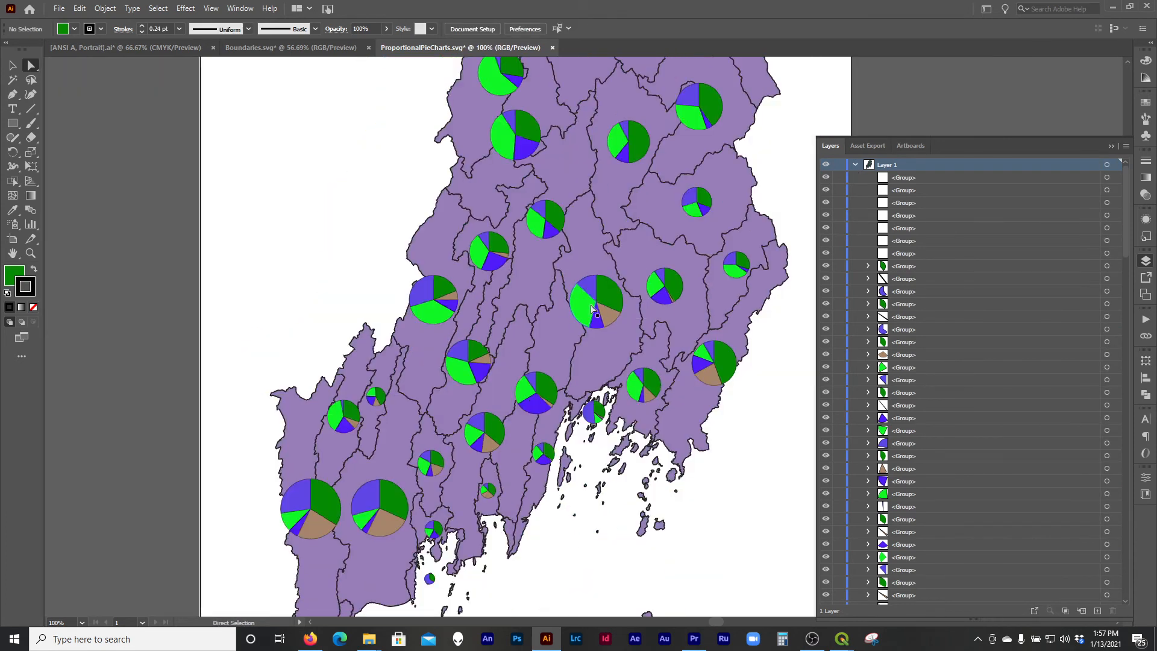
- Cut the bright green slices from all of the pie charts and return to the portrait map document
click(591, 309)
key(ctrl)
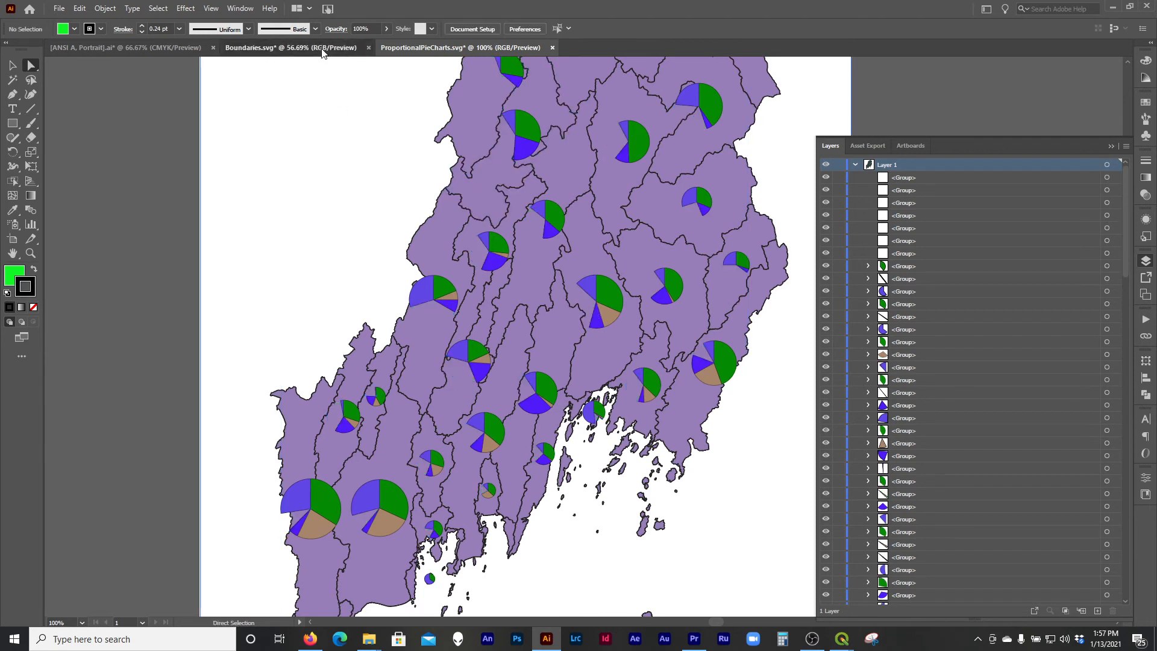
click(321, 48)
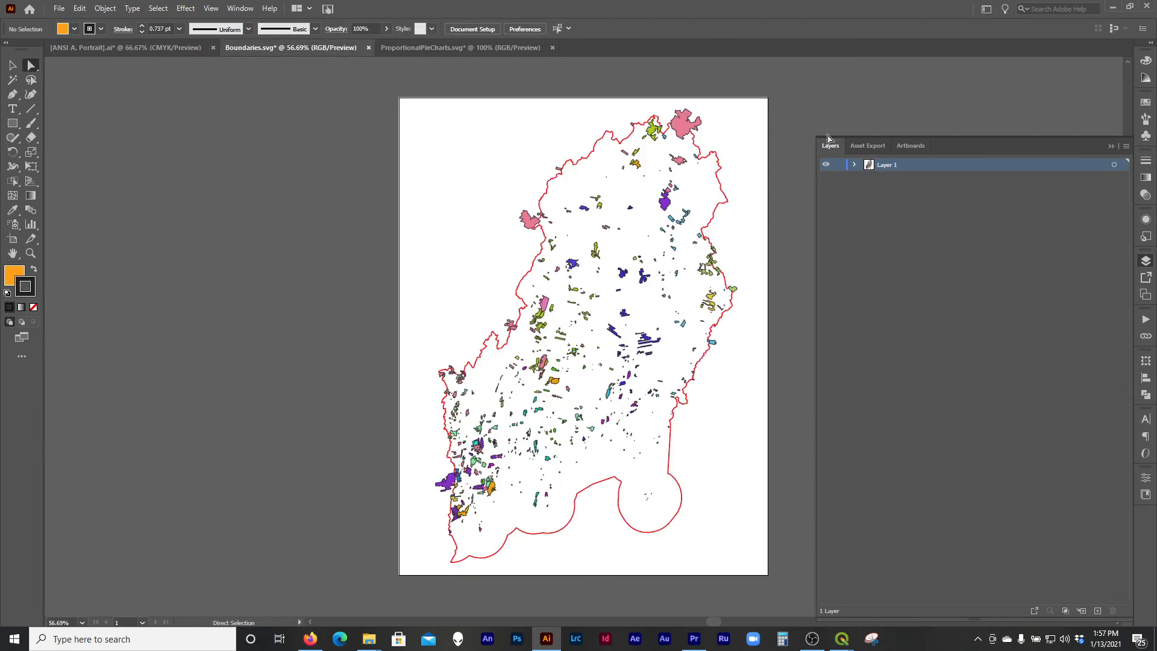
click(143, 44)
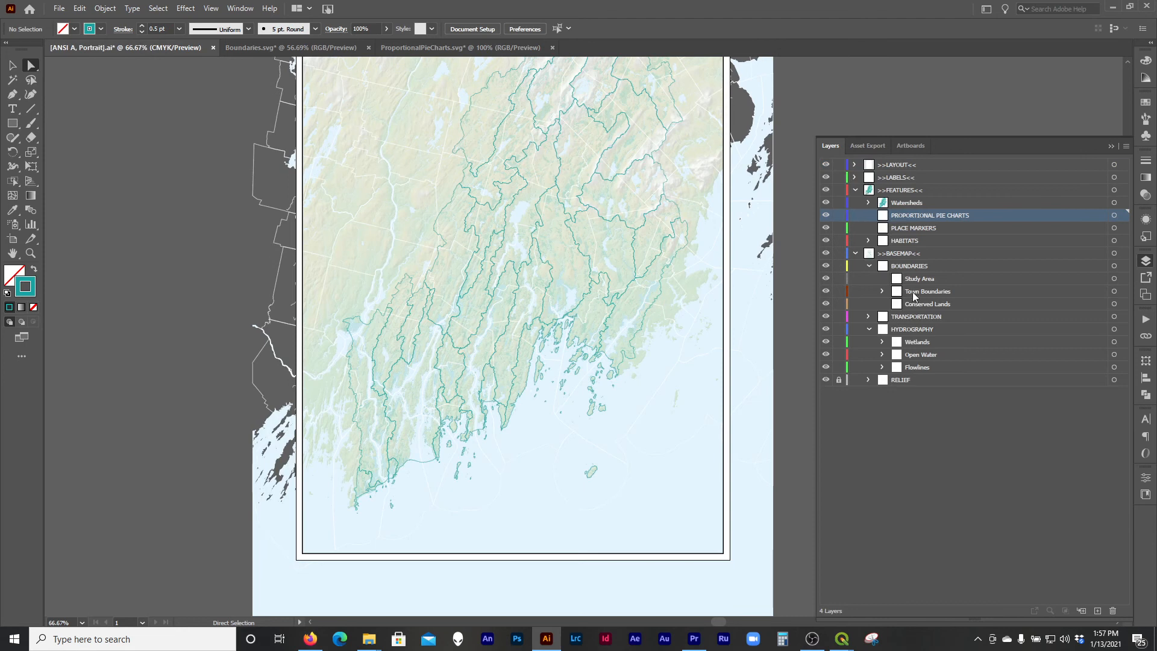
- Create five sublayers inside the PROPORTIONAL PIE CHARTS layer
click(1083, 611)
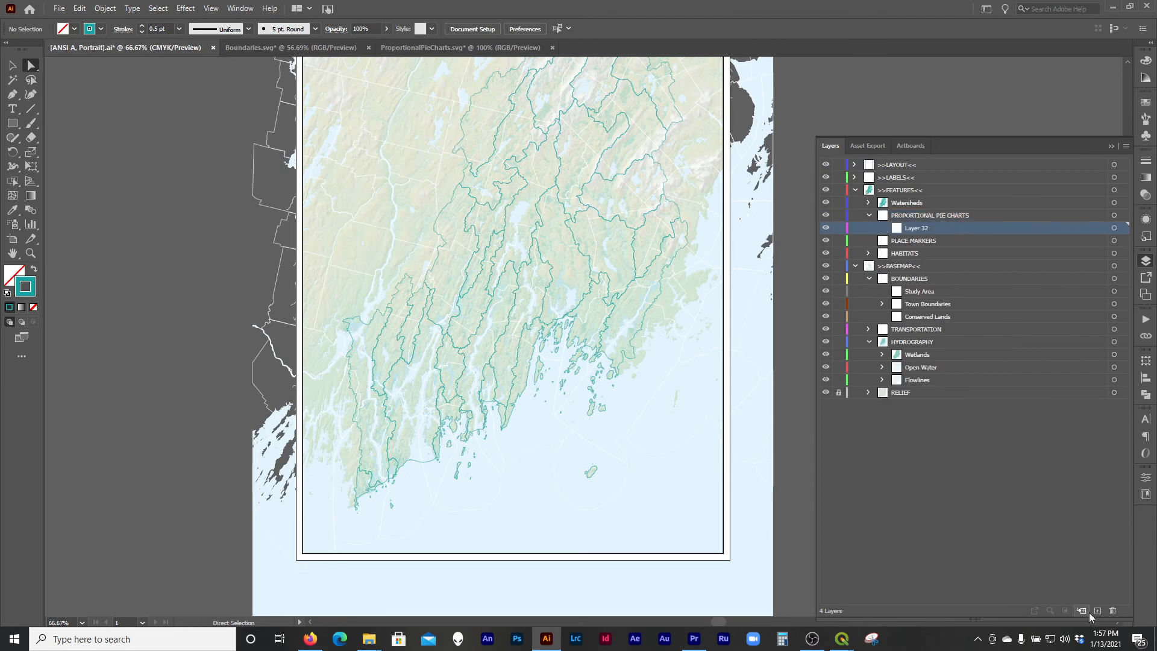
click(1098, 611)
click(1097, 611)
click(1097, 611)
click(1098, 611)
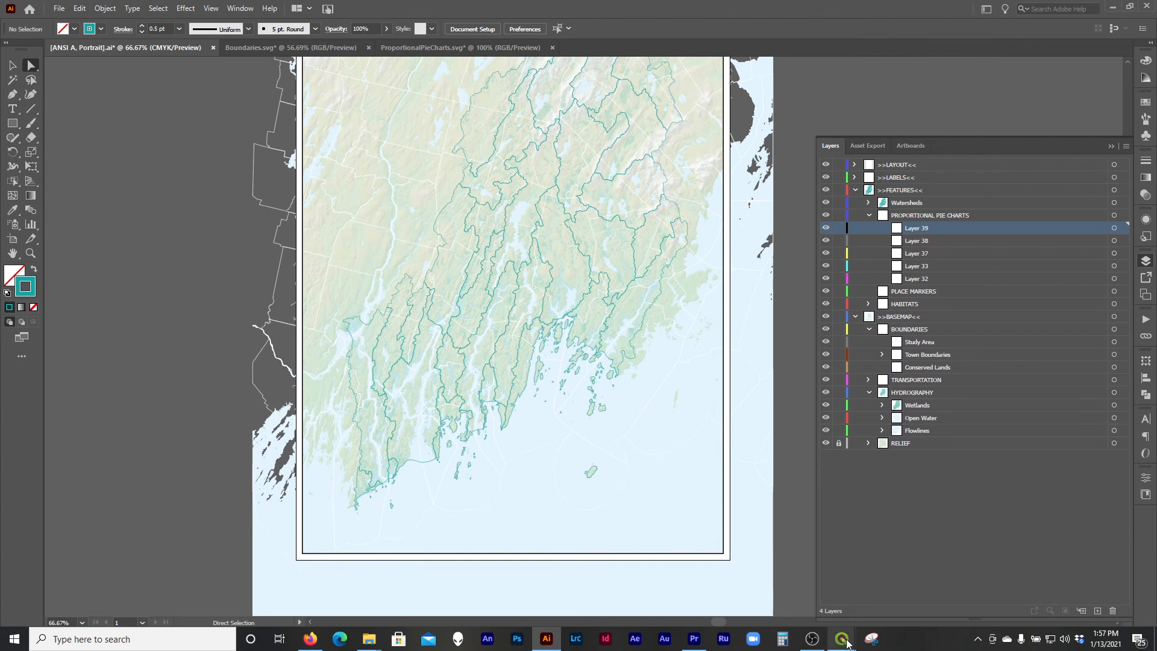
- Switch to QGIS, show the Watersheds_withSummaryAttributes layer to check which attribute each pie slice colour represents, and return to the Illustrator map
mouse_move(847, 644)
click(776, 579)
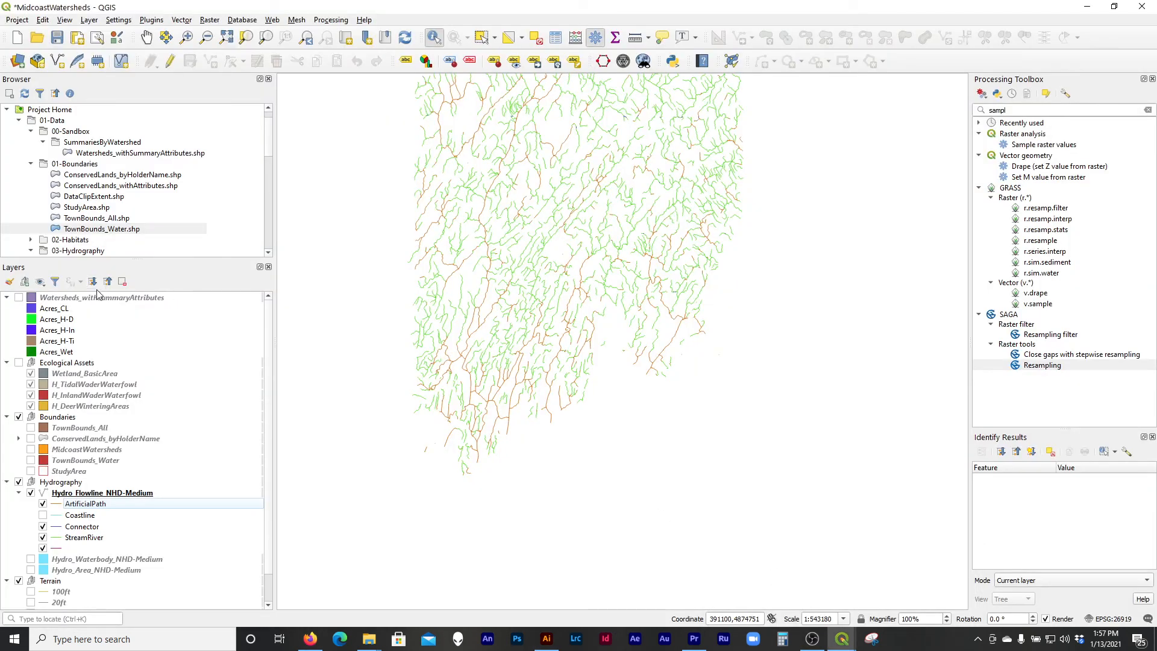
click(18, 299)
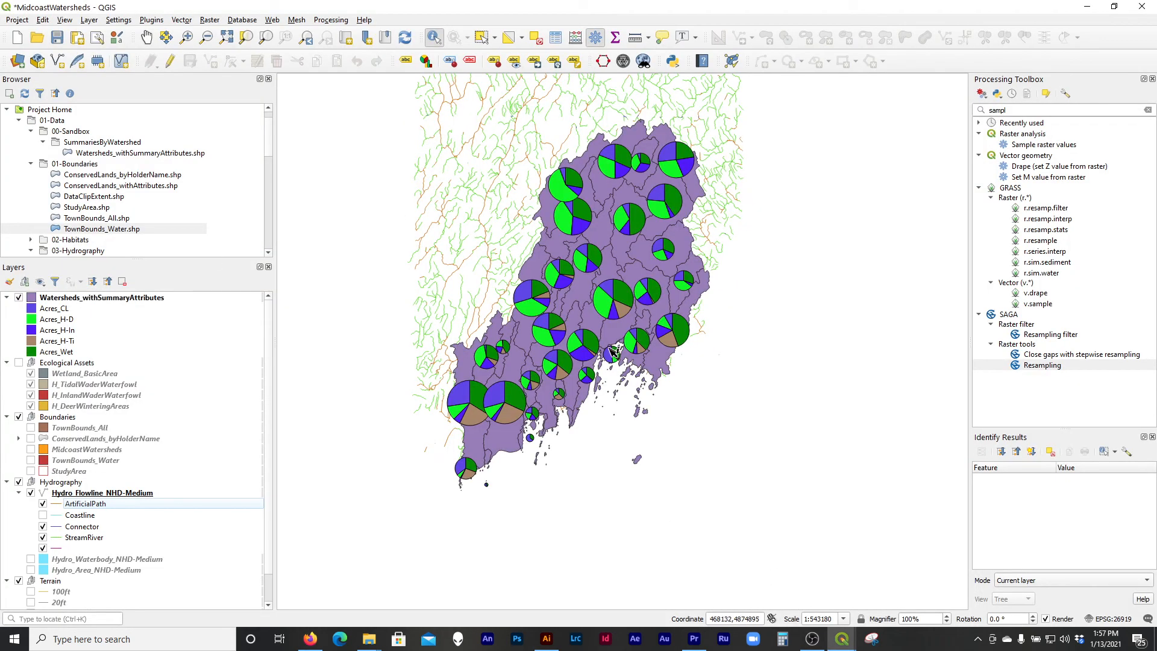
click(1097, 8)
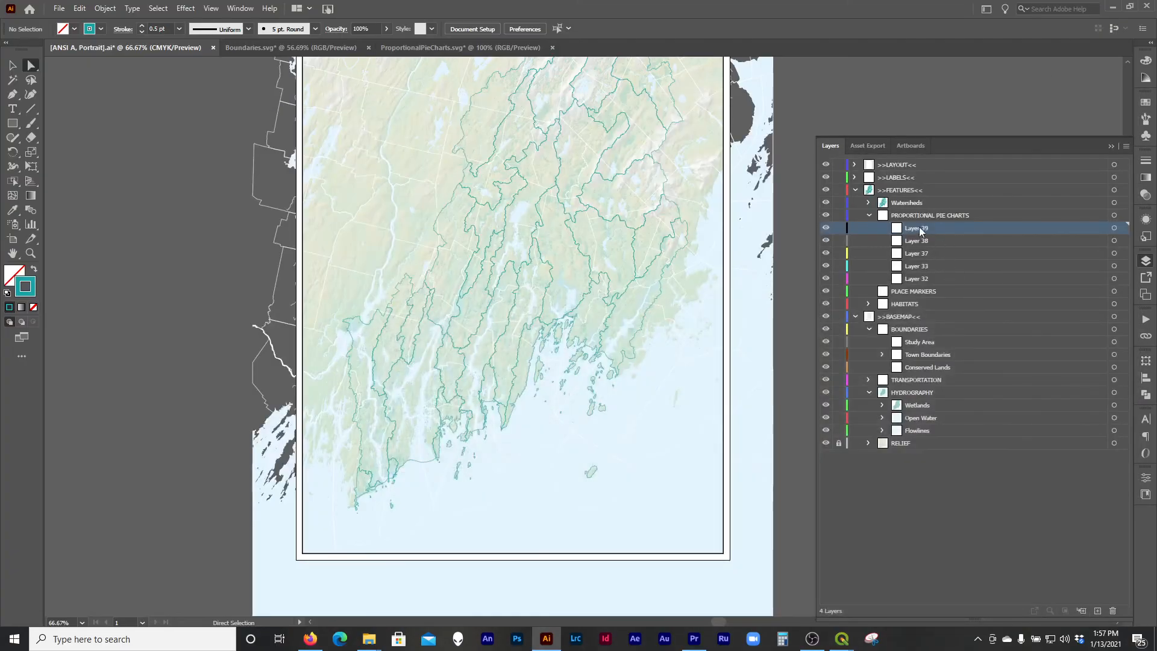
- Rename the topmost sublayer of PROPORTIONAL PIE CHARTS as Habitat Deer
double_click(919, 228)
text(Habitat Deer)
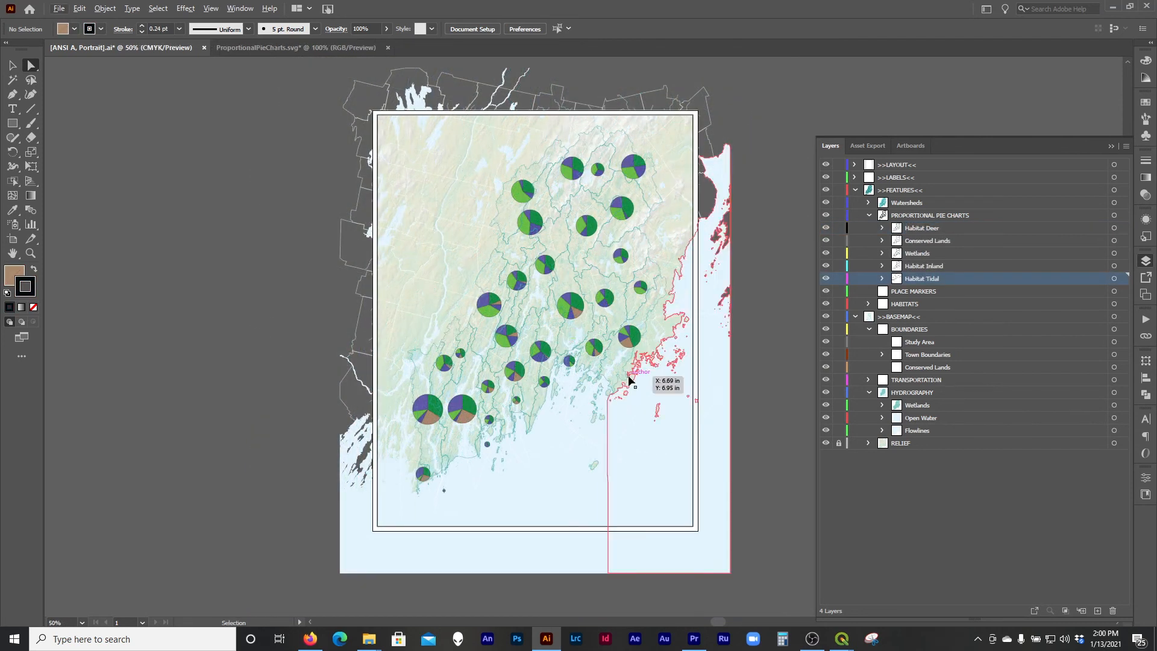
- Move the Conserved Lands sublayer above Habitat Deer within the PROPORTIONAL PIE CHARTS layer
scroll(606, 381, right, 2)
scroll(470, 345, up, 1)
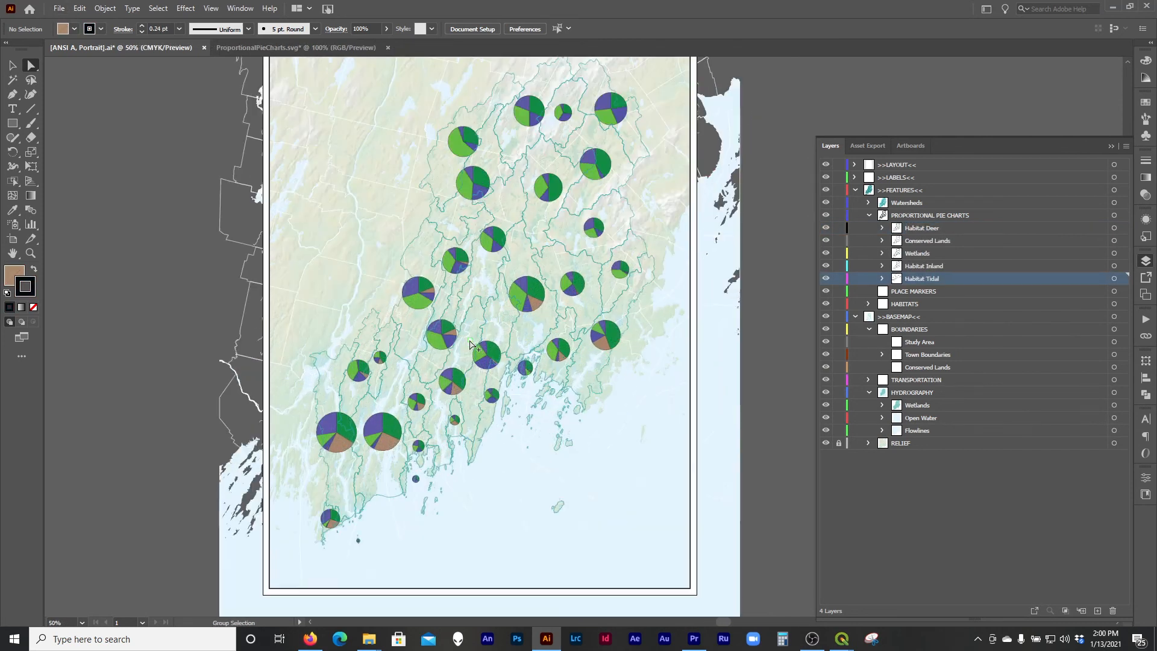
scroll(460, 359, up, 1)
scroll(455, 368, up, 1)
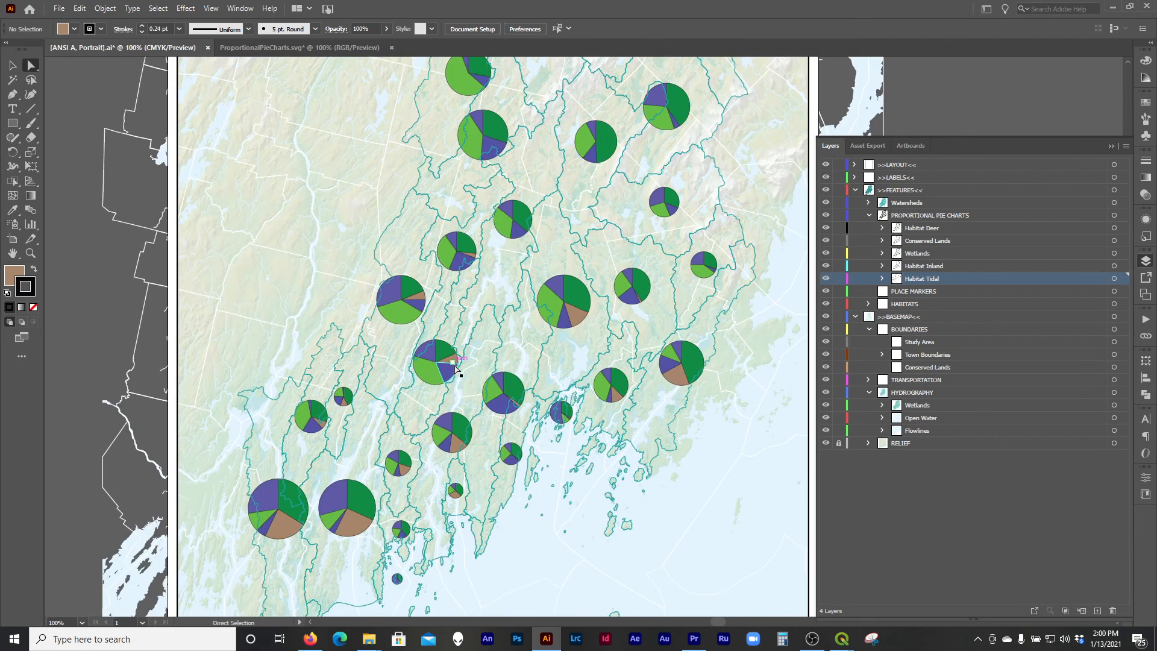
click(910, 231)
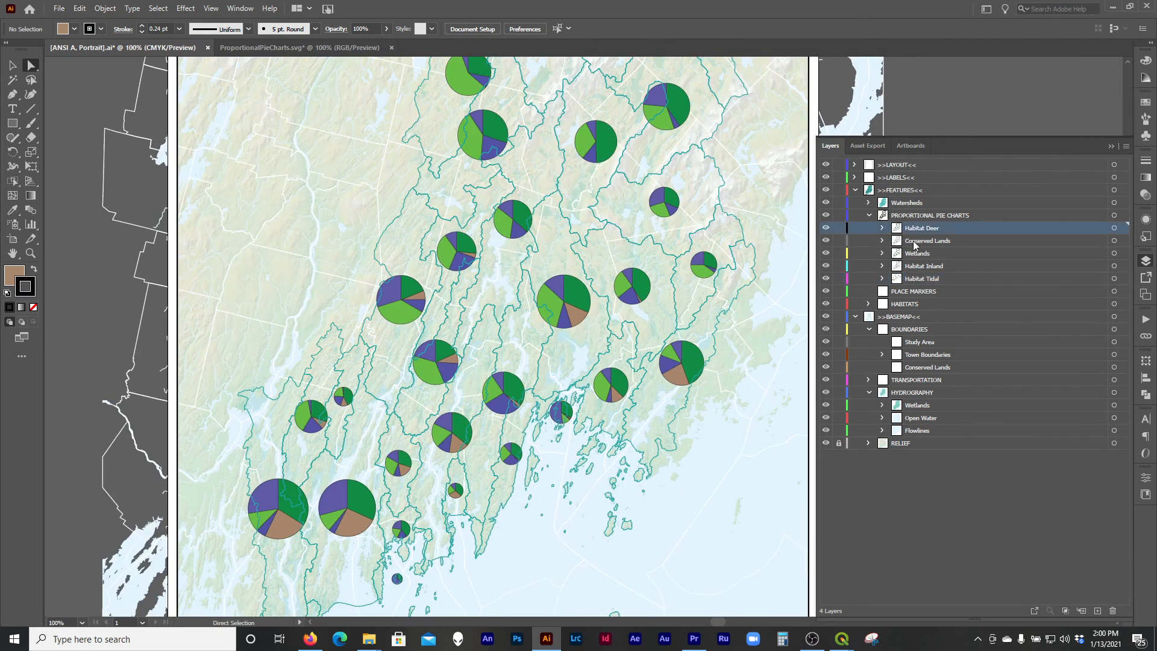
click(914, 243)
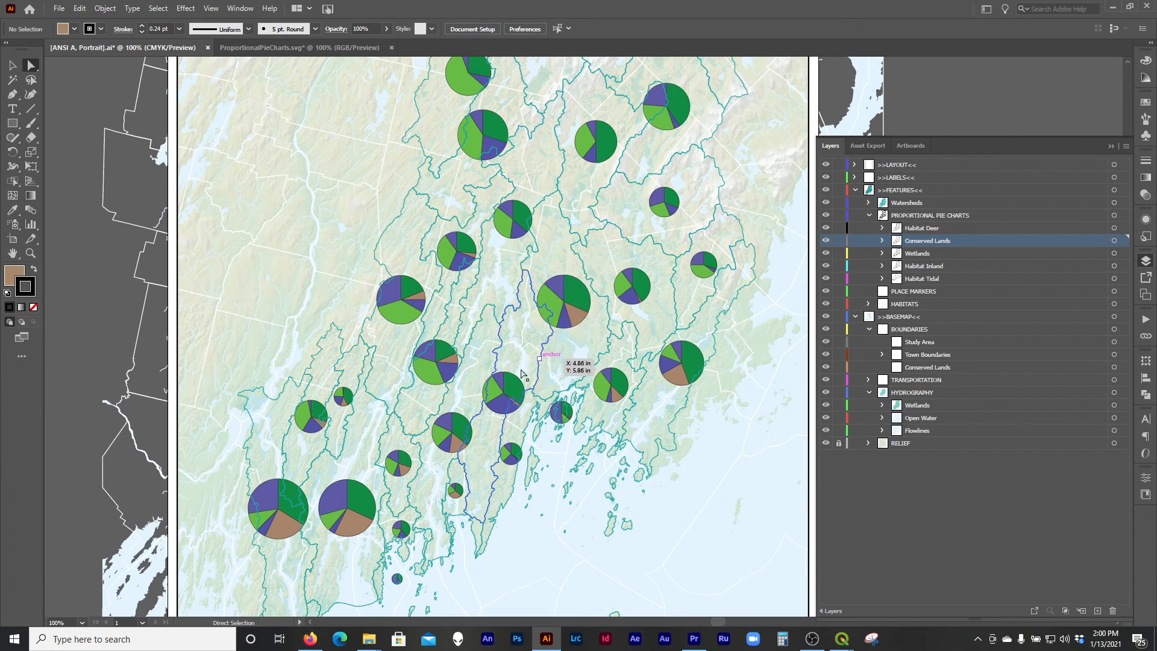
scroll(365, 428, down, 1)
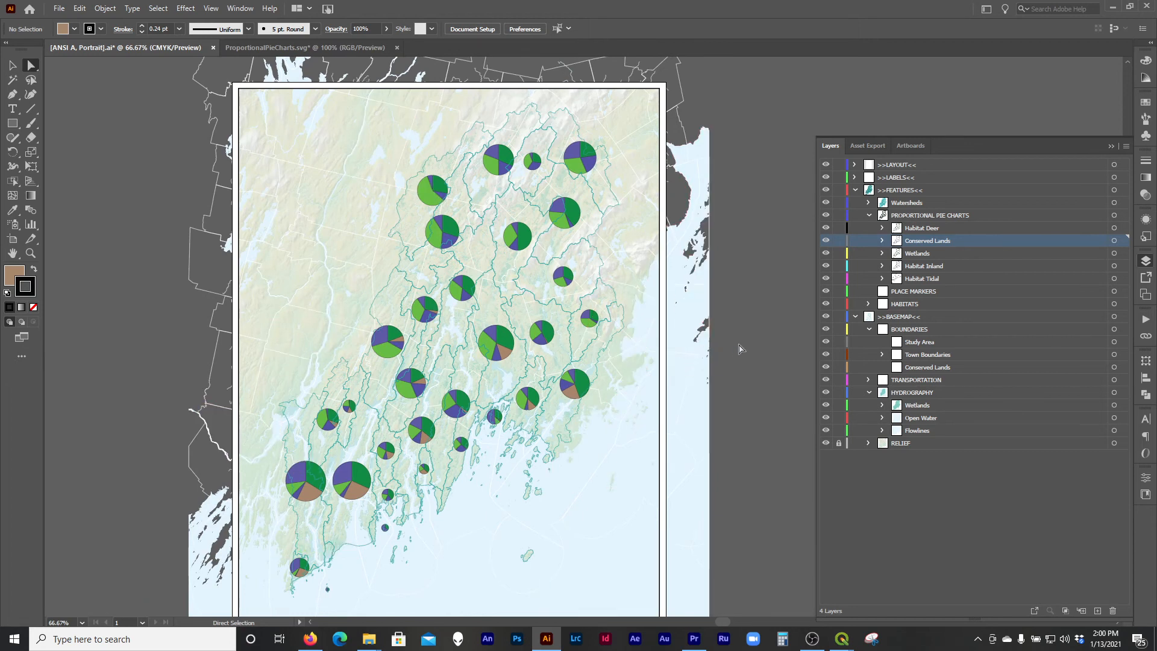
scroll(740, 348, down, 1)
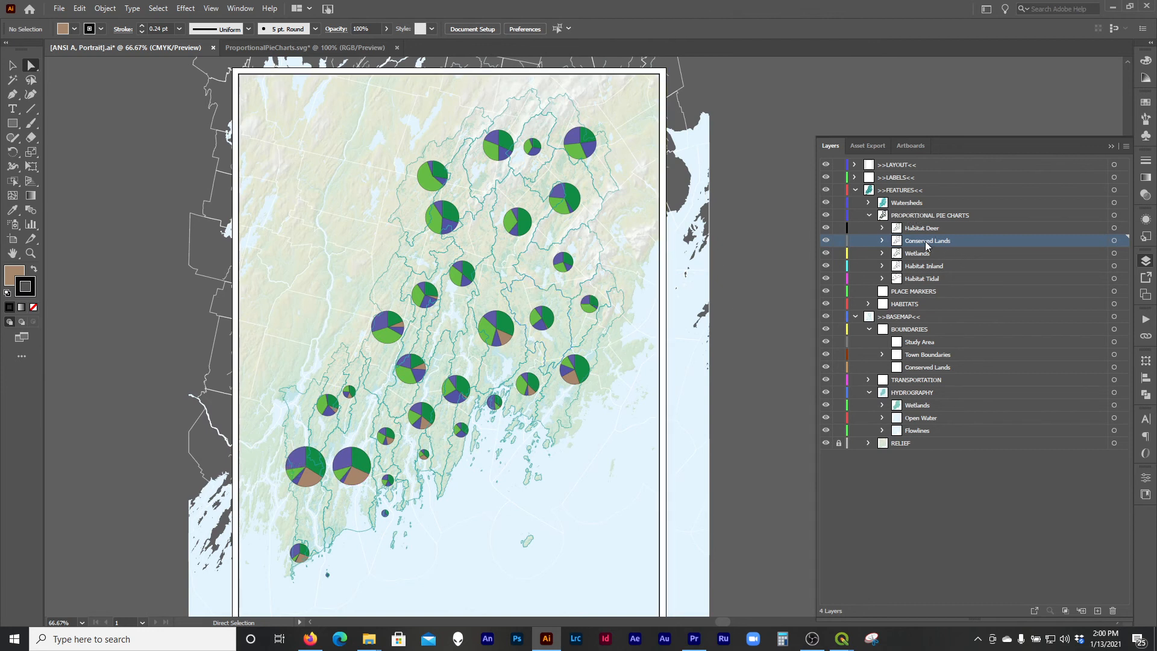
drag(960, 245, 957, 225)
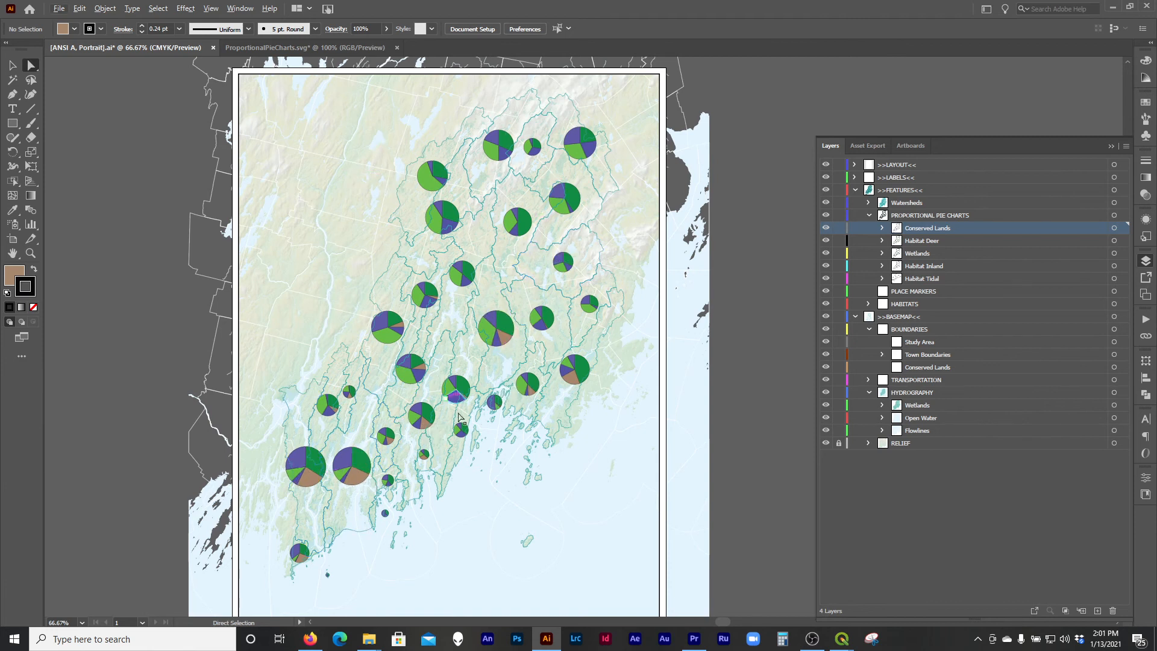
- Target all Habitat Inland pie slices and copy the tan fill of the Habitat Tidal slices onto them with the Eyedropper
scroll(362, 422, down, 3)
scroll(343, 412, up, 3)
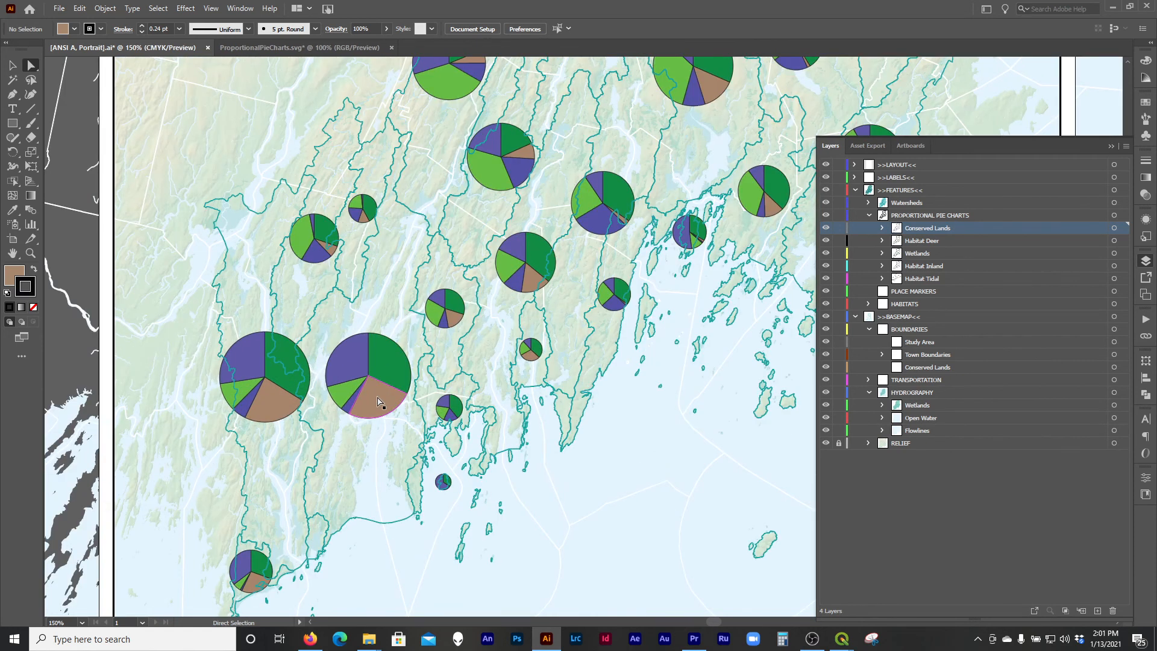
click(1114, 278)
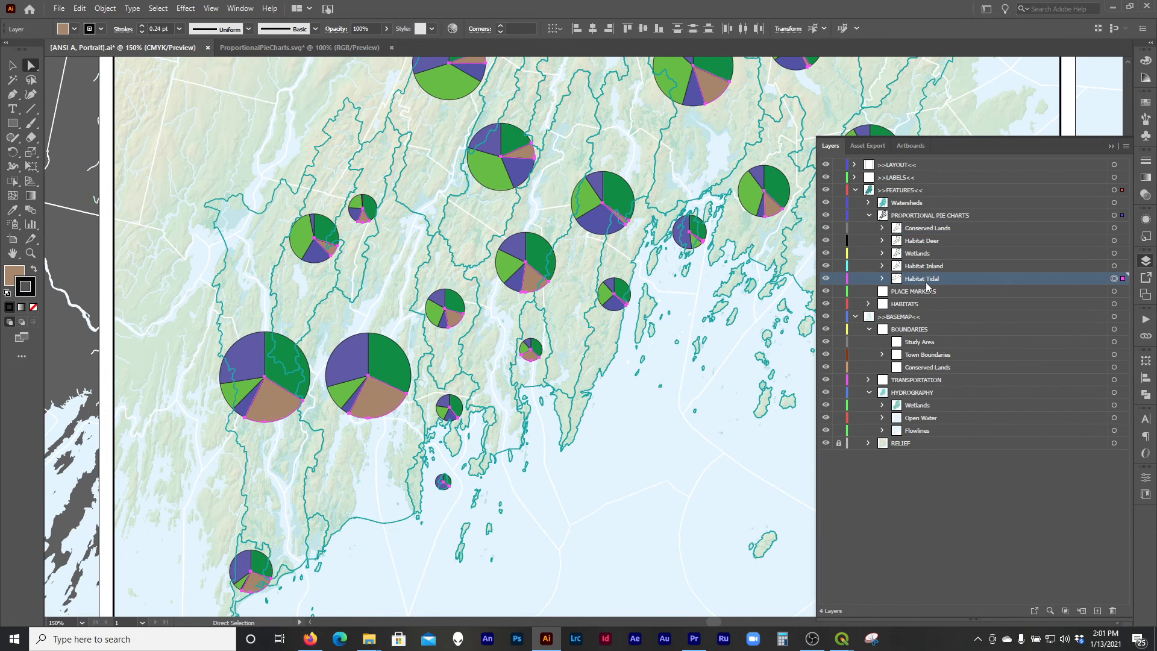
click(1114, 266)
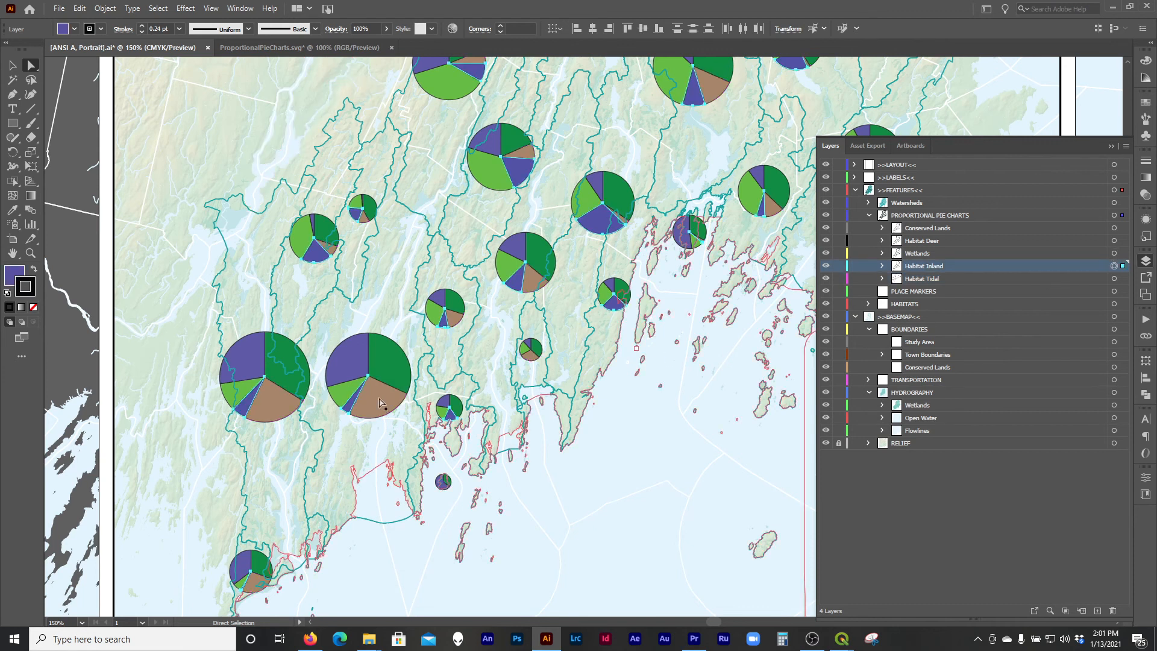
key(i)
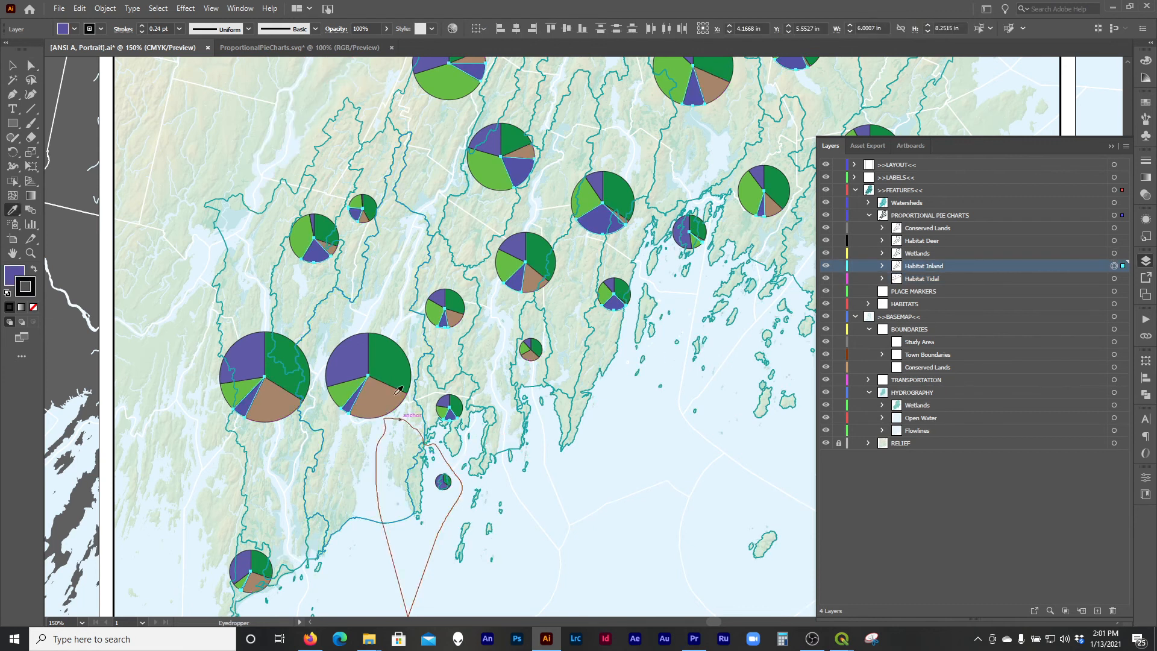
click(382, 392)
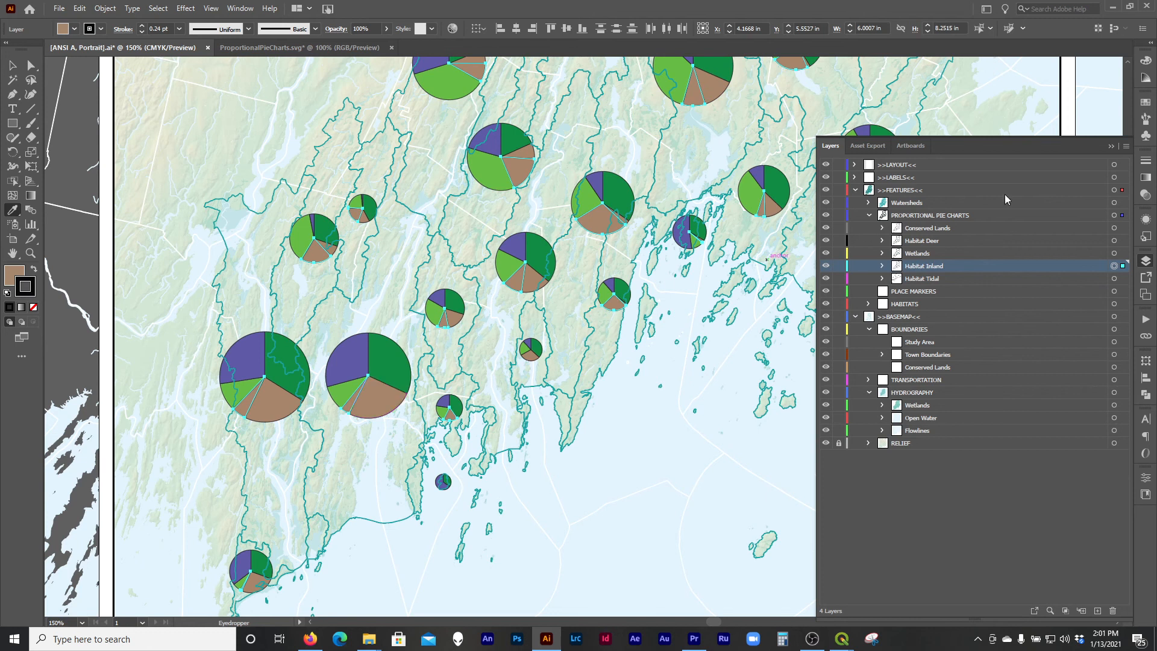
- Shift the Habitat Inland slices to a mauve fill by setting yellow to 32%, and deselect them
click(1146, 62)
click(998, 84)
click(1054, 106)
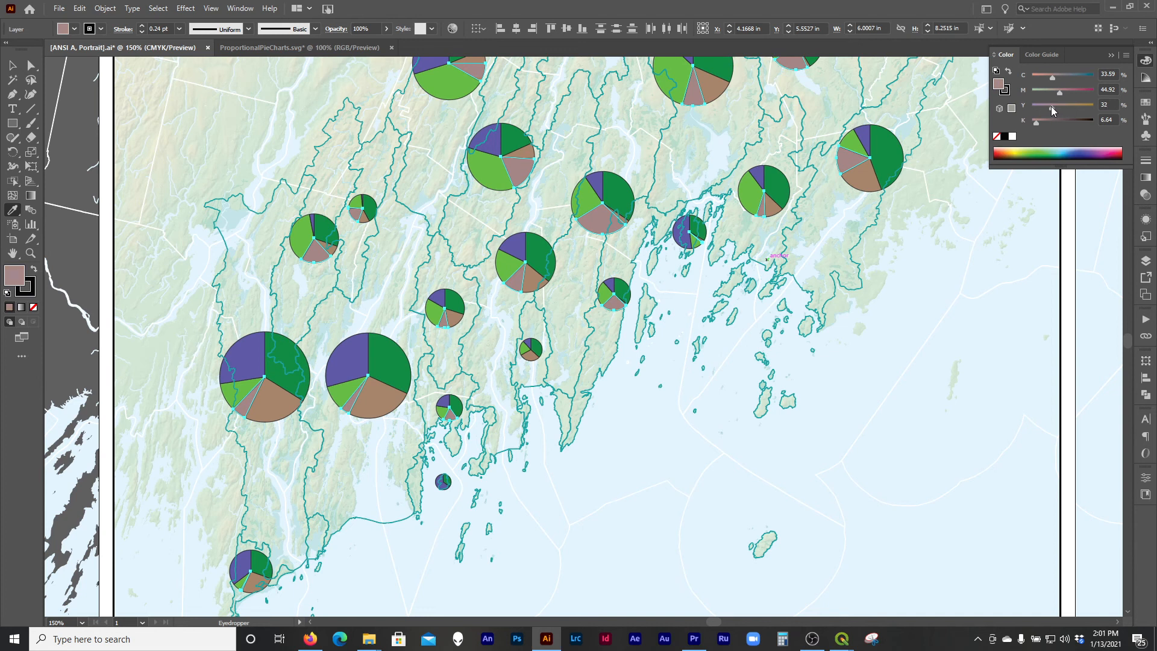
key(ctrl+shift+a)
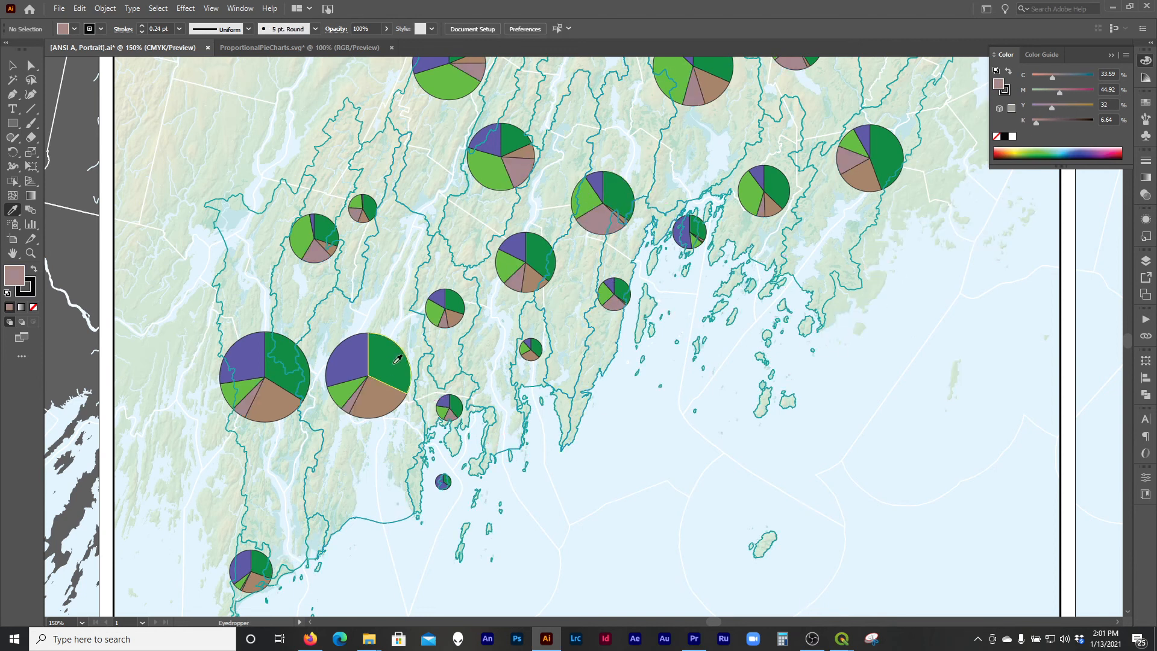
- Target all Conserved Lands pie slices and copy the dark green fill of the Wetlands slices onto them with the Eyedropper
scroll(397, 358, up, 2)
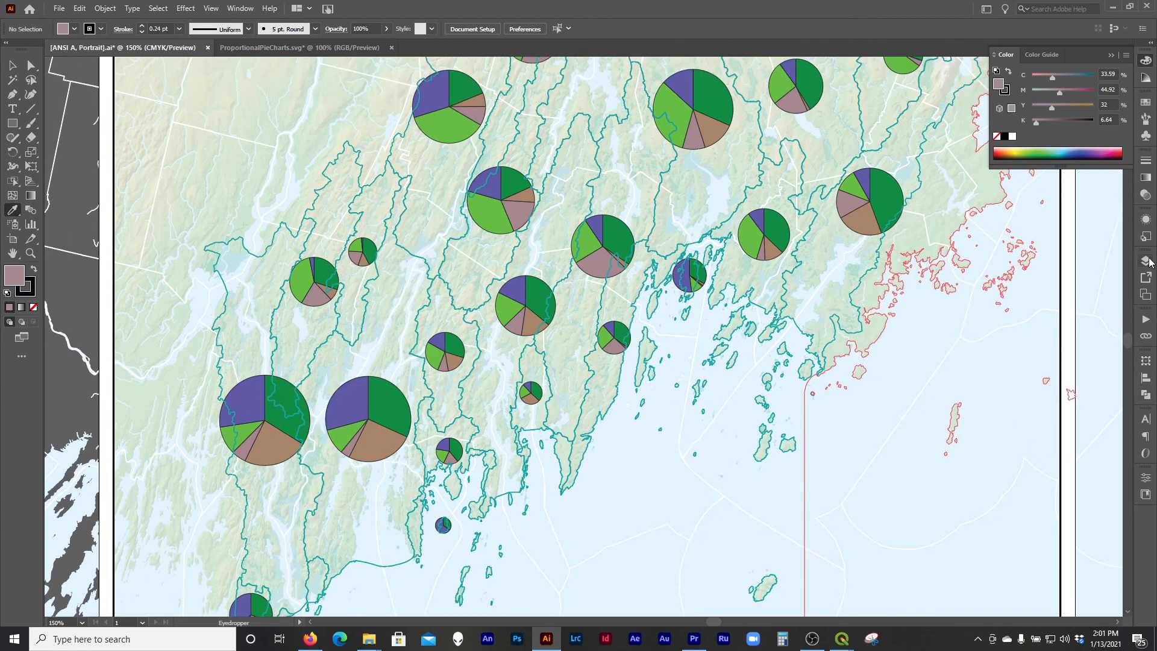
click(1148, 261)
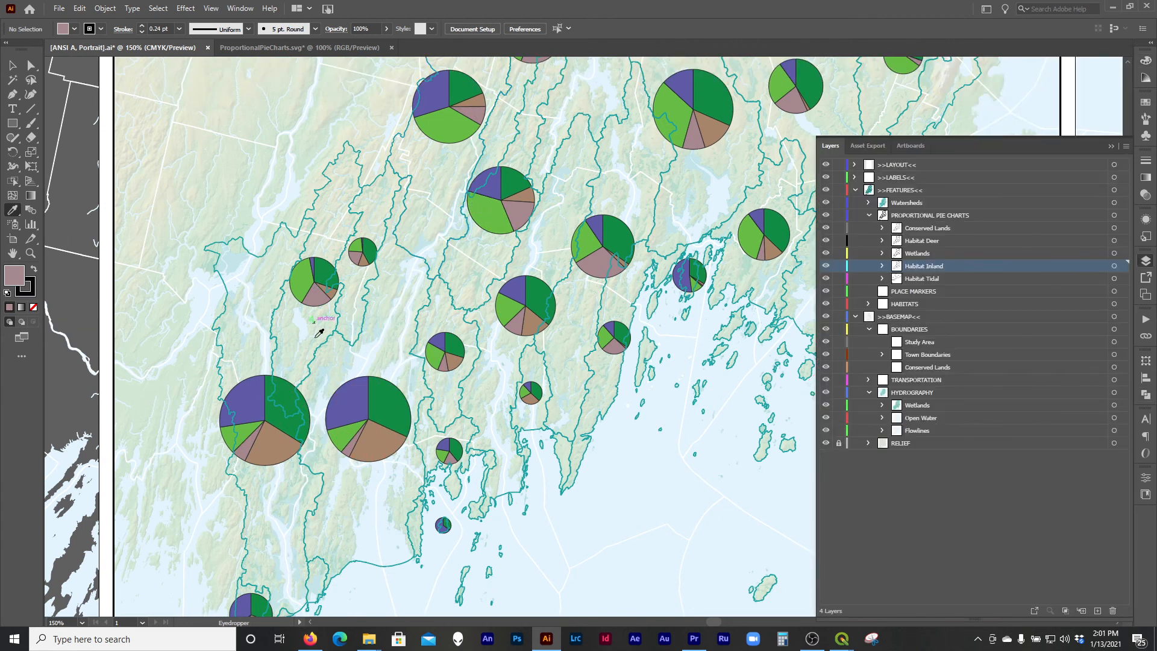
click(1114, 228)
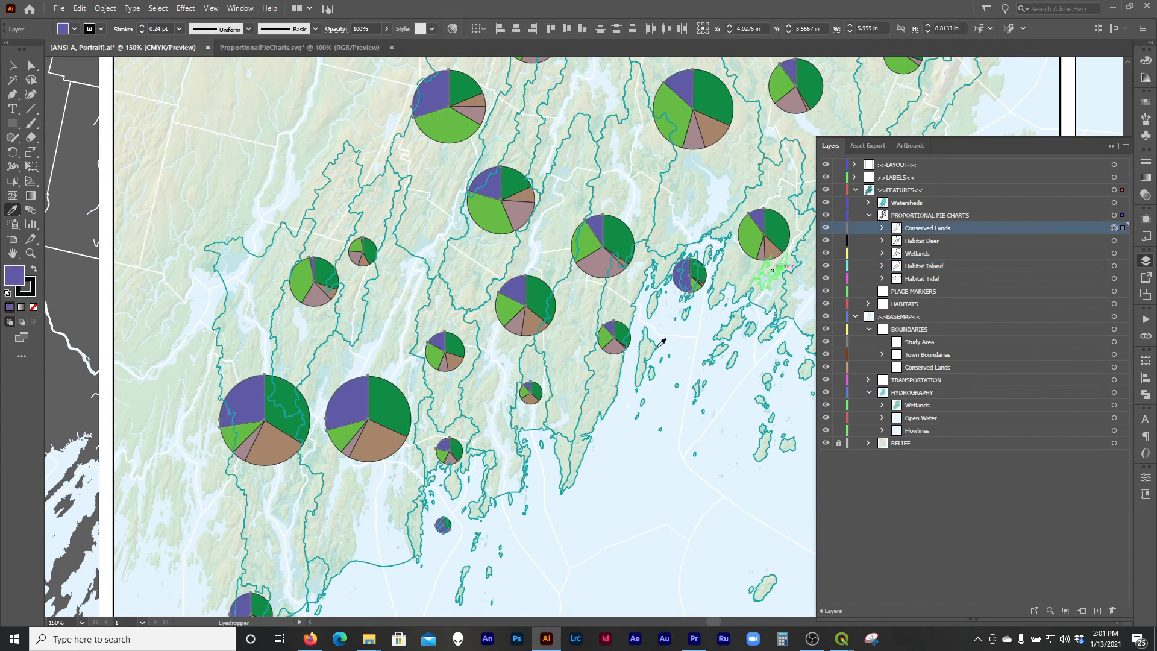
click(390, 393)
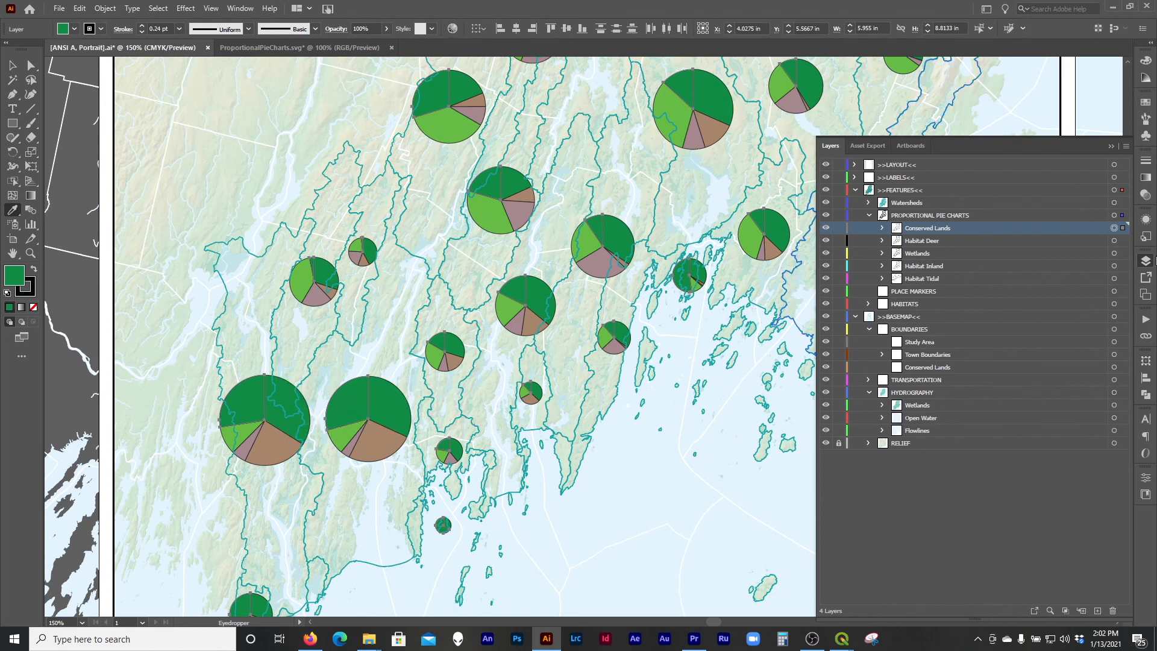
- Recolour all Wetlands pie slices to teal by setting the yellow value of their fill to 51%
click(1114, 254)
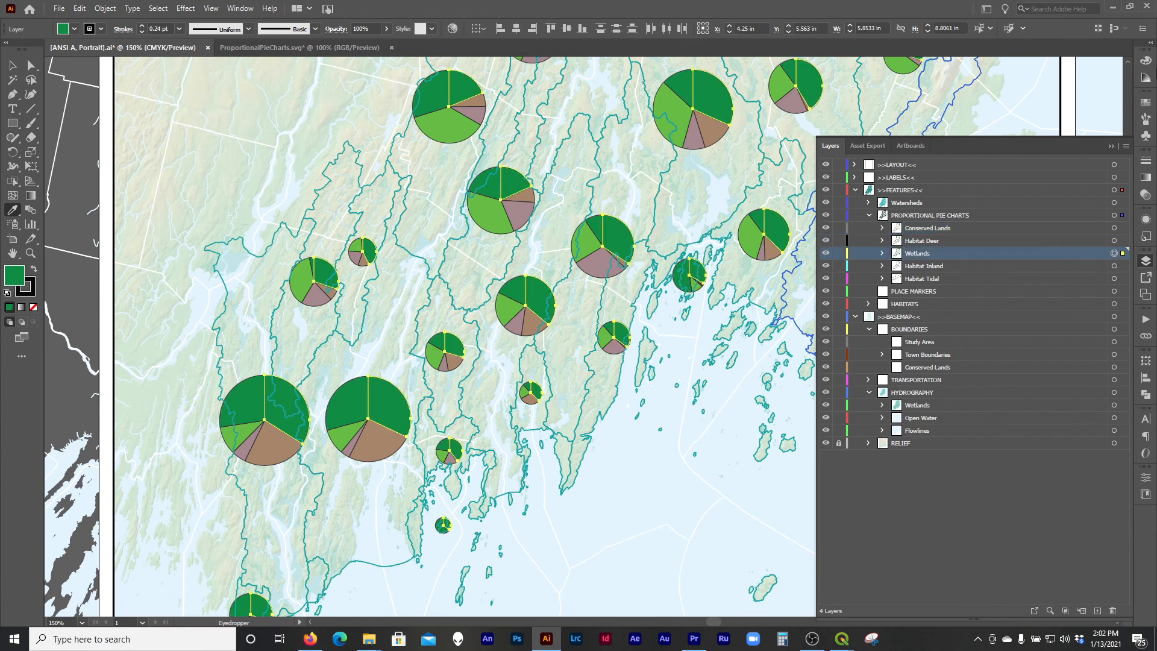
click(1145, 61)
drag(1057, 106, 1064, 106)
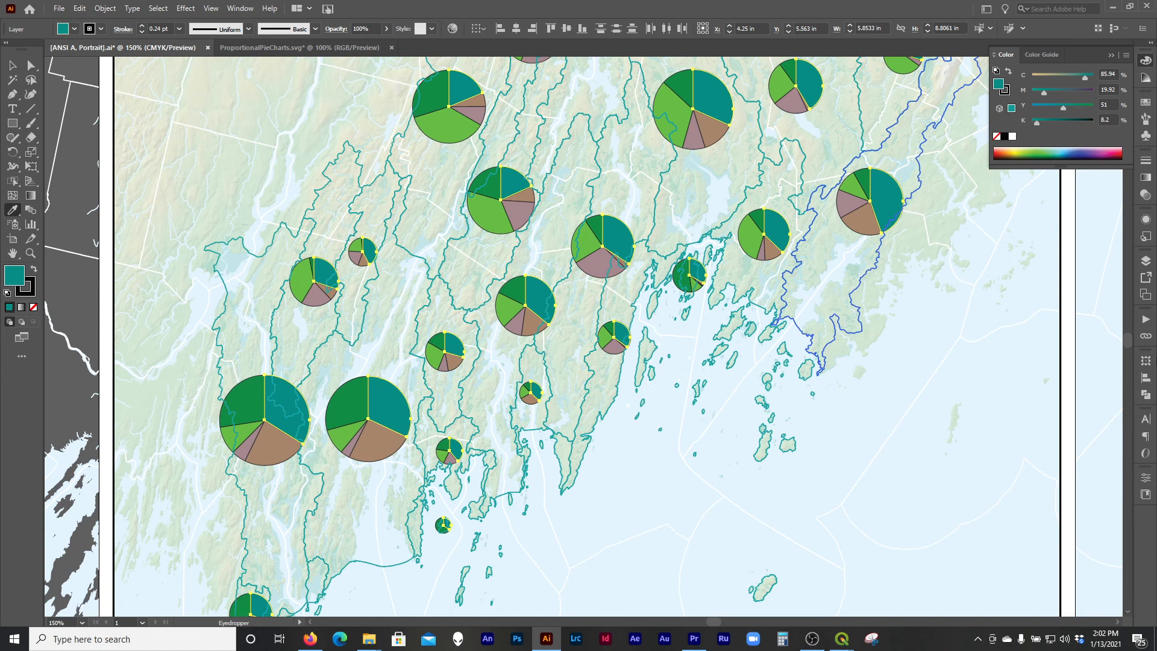
- Turn all Habitat Deer pie slices grey by switching the colour sliders to HSB and setting saturation to 0%, and deselect them
click(1147, 263)
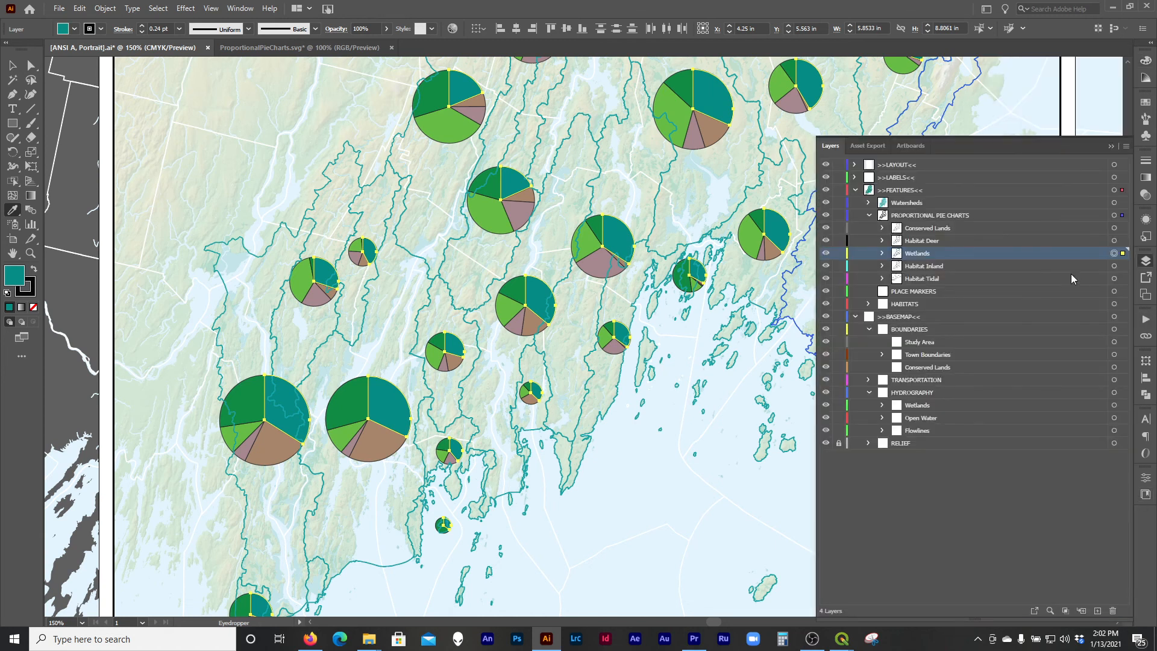
click(1114, 241)
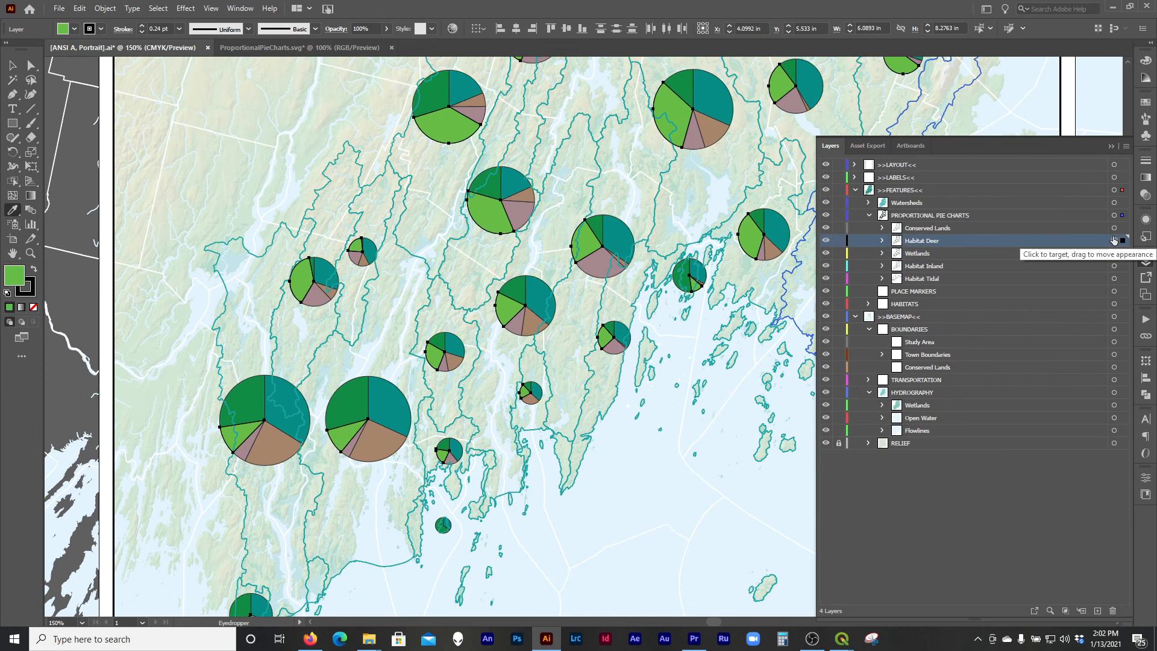
click(1147, 63)
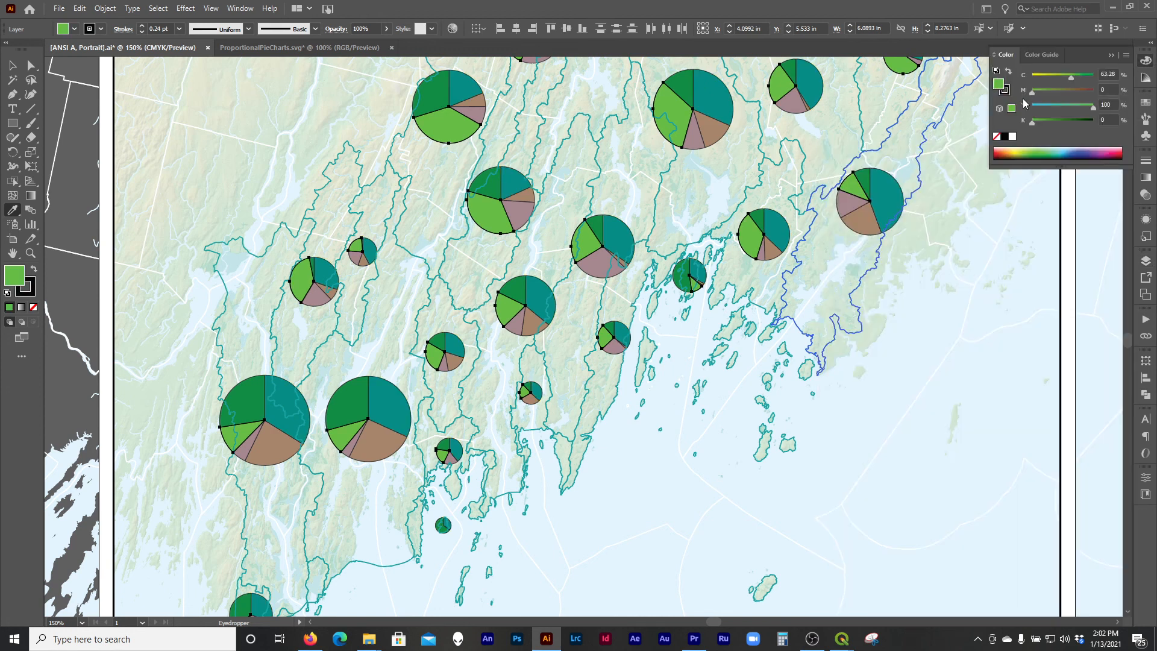
click(1126, 55)
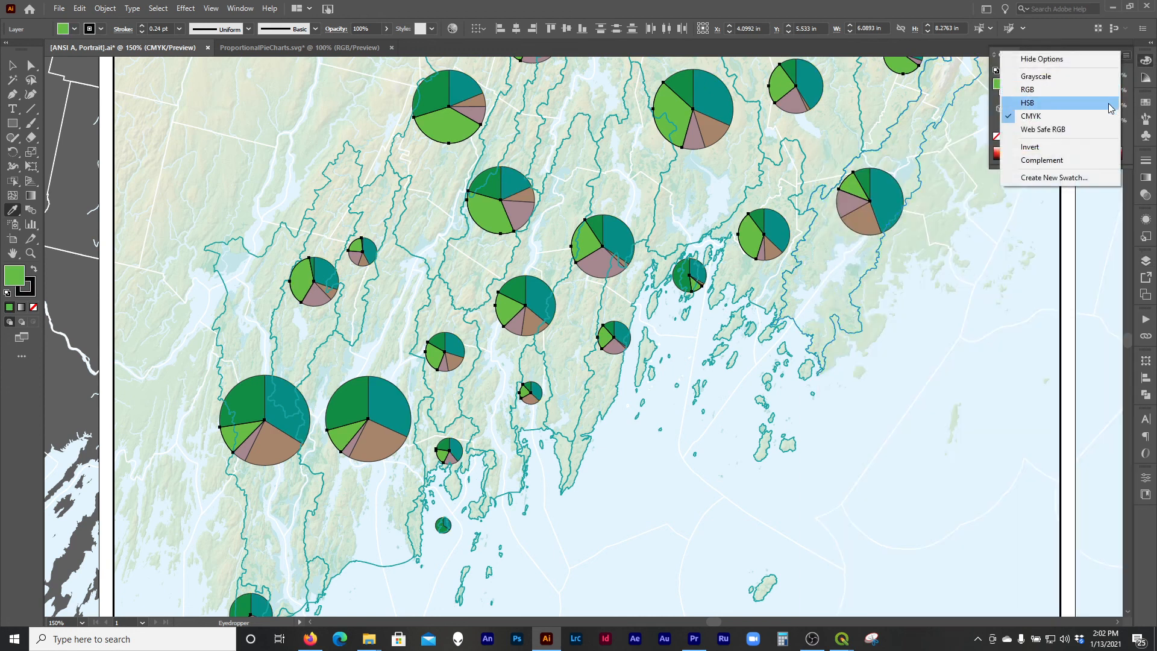
click(1110, 108)
drag(1068, 99, 973, 85)
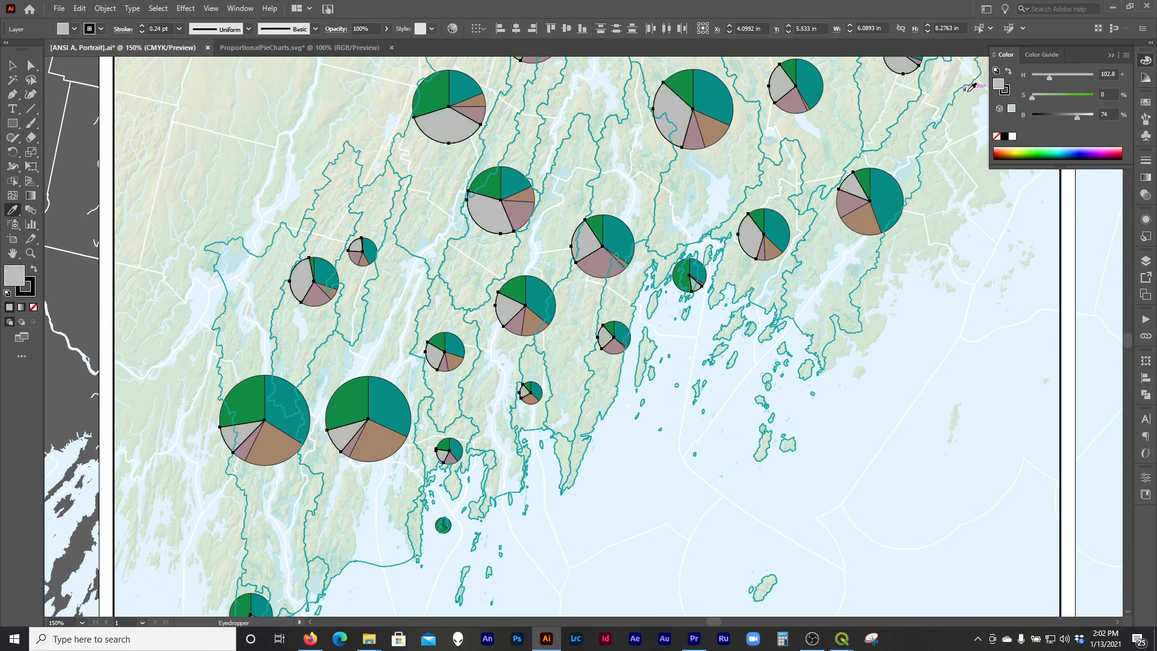
key(ctrl+shift+a)
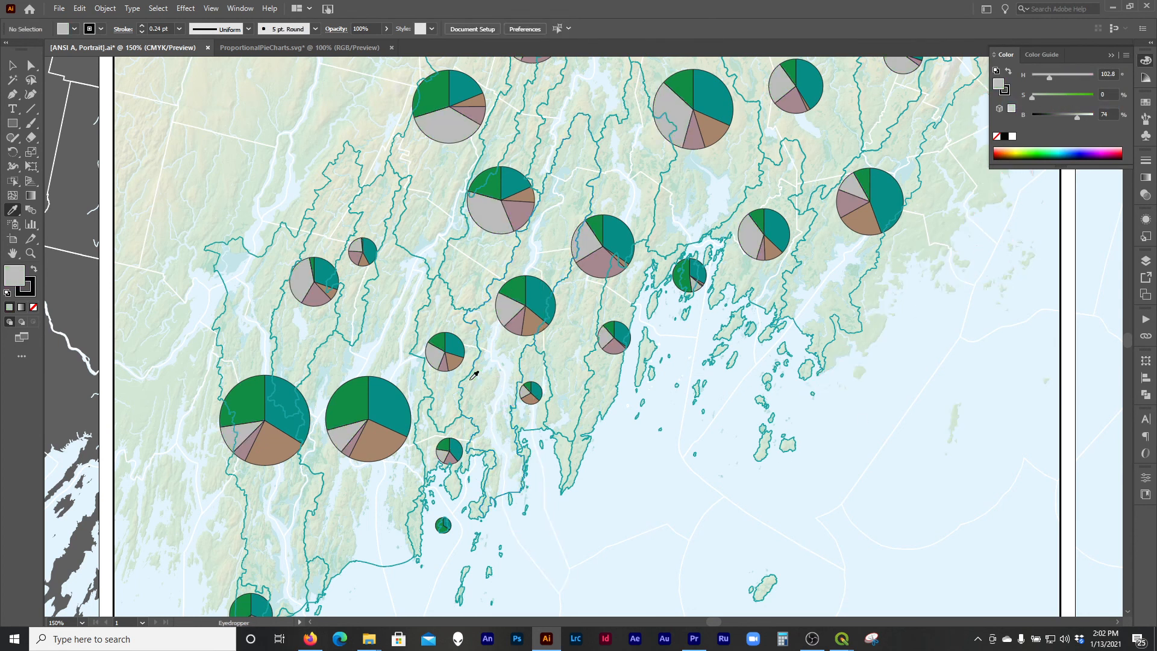
- Examine the recoloured pie charts across the map, both close up and at full-page scale
key(ctrl+minus)
scroll(550, 348, up, 2)
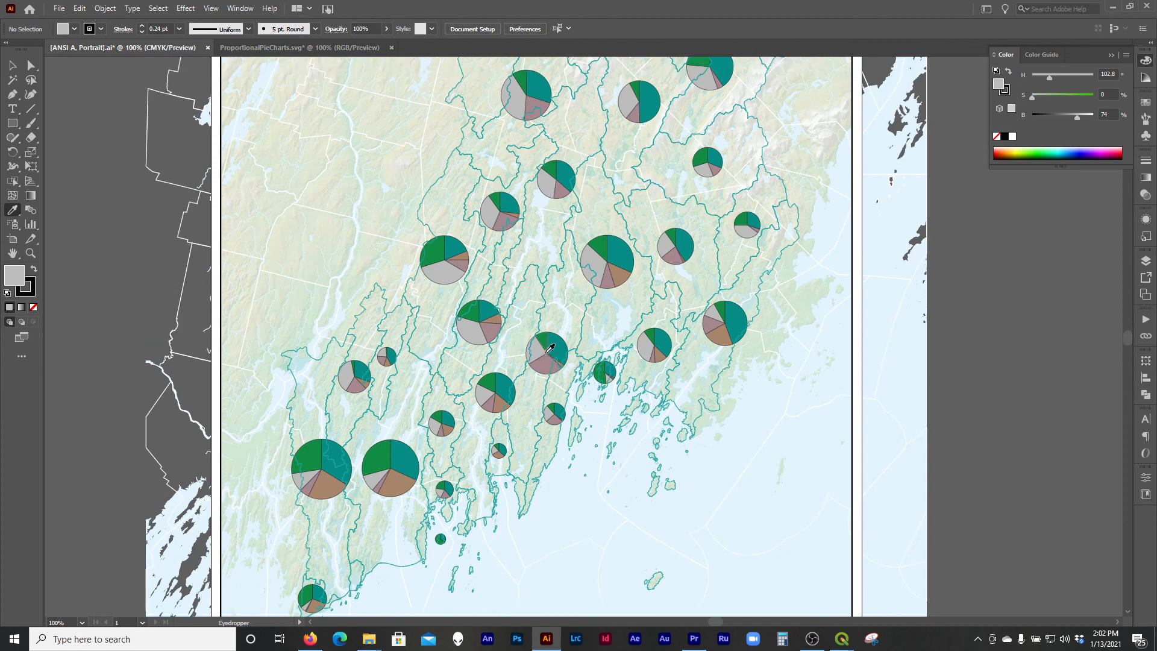
scroll(550, 348, up, 2)
alt+scroll(654, 383, up, 2)
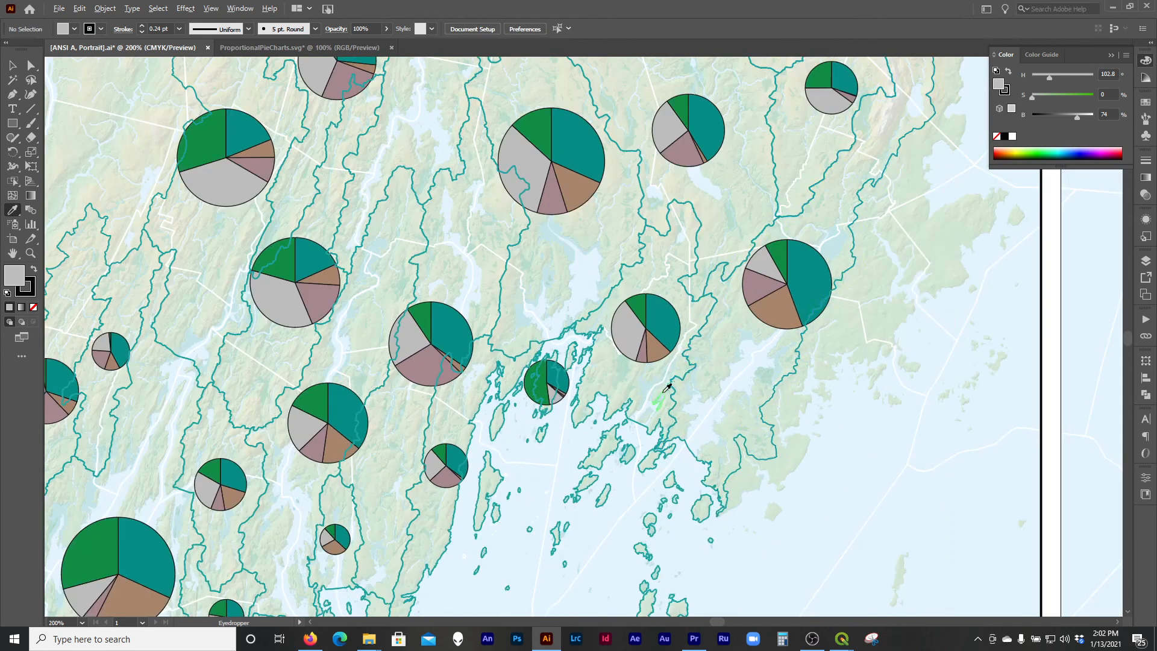
key(a)
scroll(661, 321, down, 2)
scroll(627, 299, up, 3)
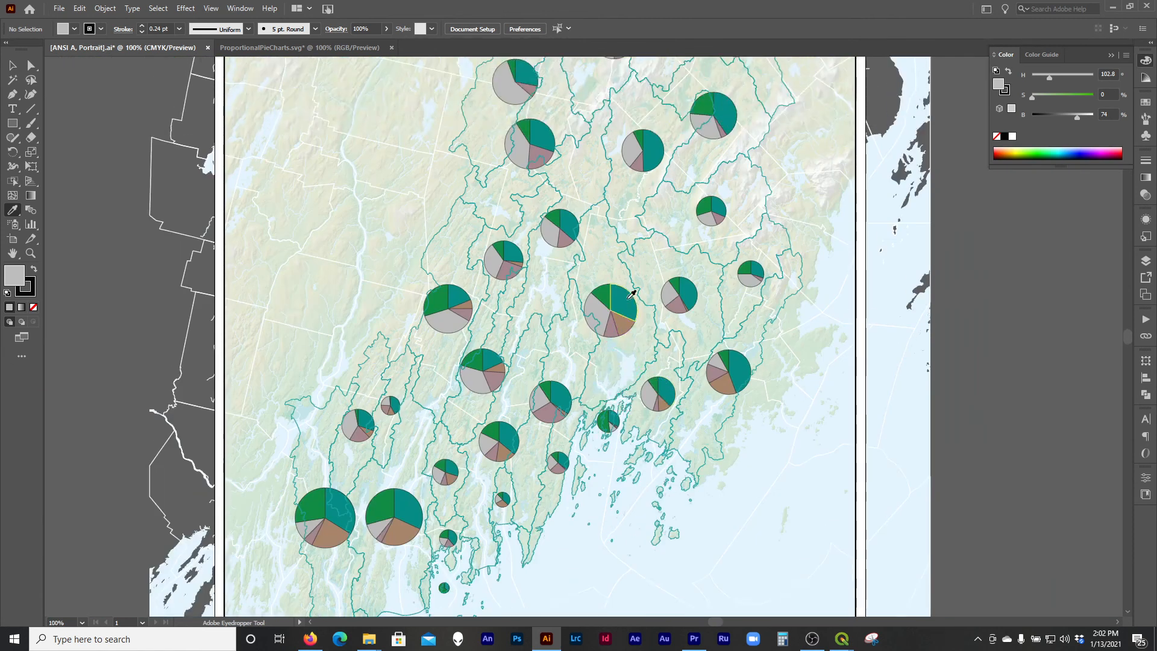
scroll(631, 294, up, 1)
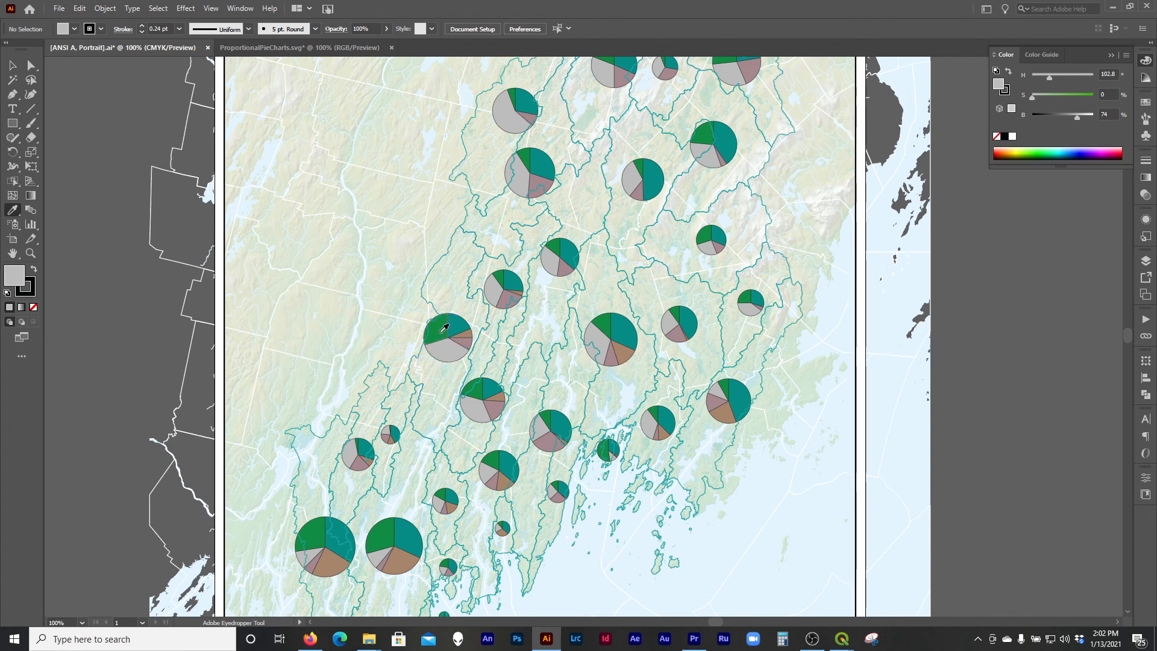
key(ctrl)
scroll(458, 325, down, 1)
scroll(474, 343, down, 1)
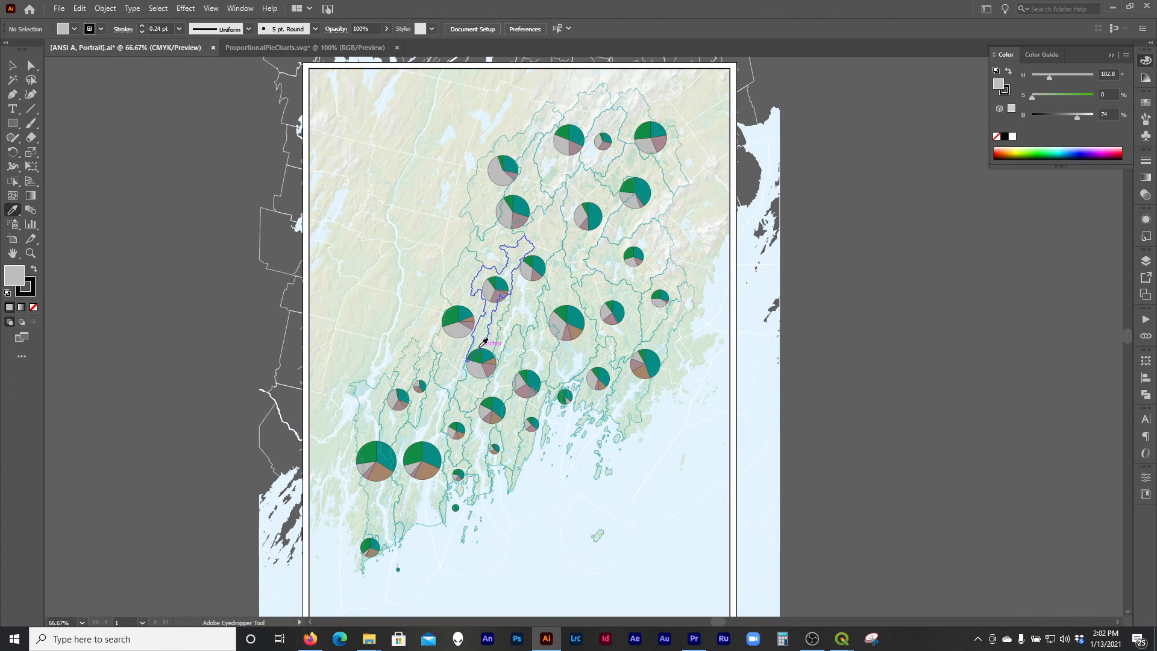
- Collapse the PROPORTIONAL PIE CHARTS layer and move the Watersheds layer directly beneath it so the charts draw on top
scroll(483, 342, down, 1)
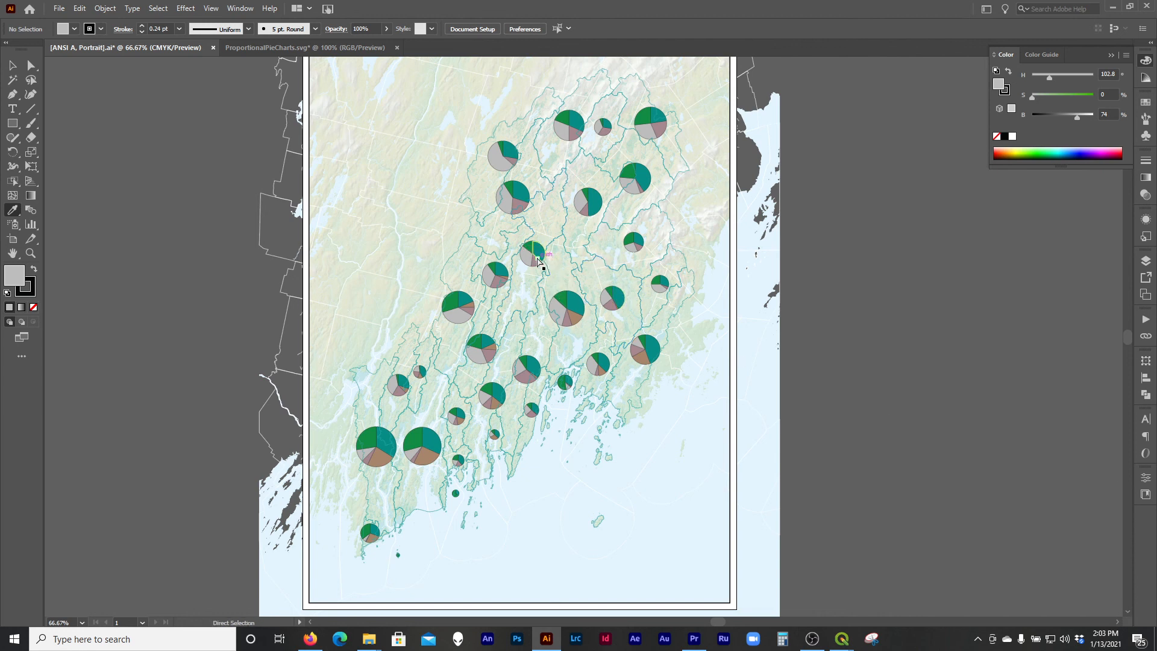
click(1146, 260)
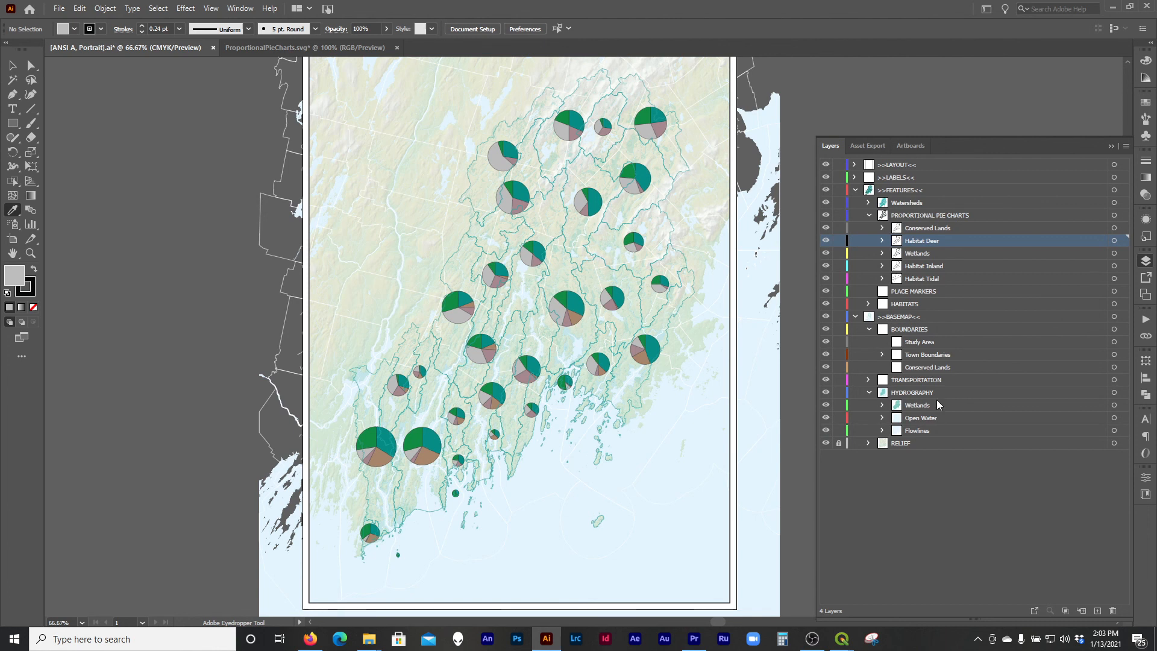
click(869, 215)
drag(895, 208, 919, 221)
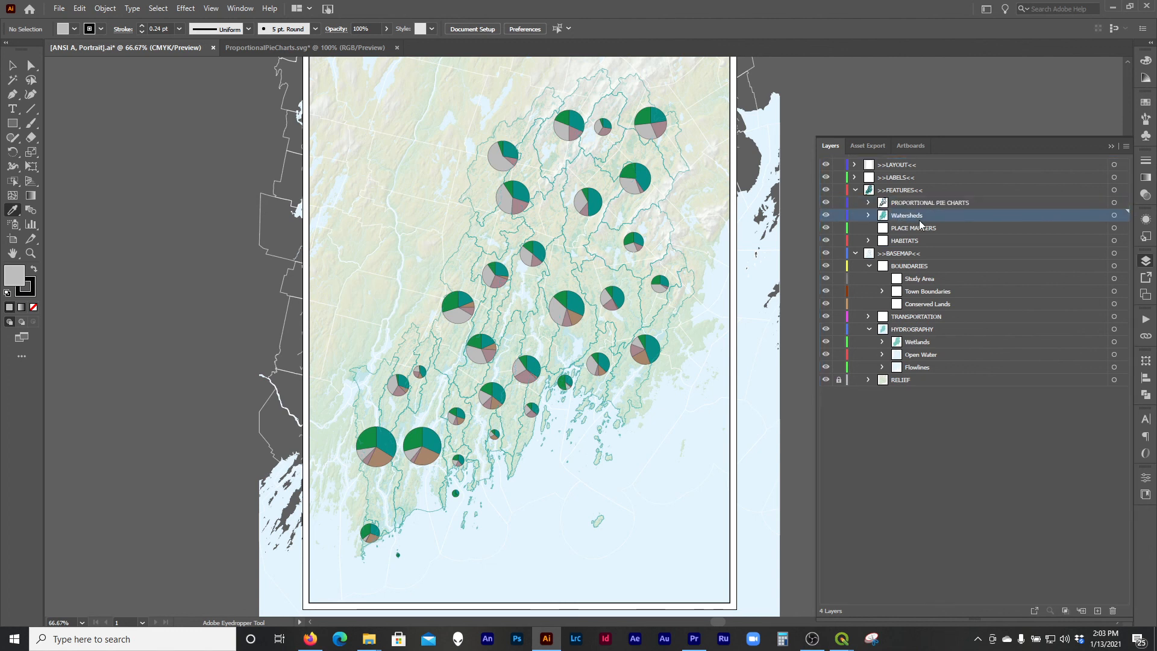
- Recolour the strokes of all Watersheds outlines to dark grey with saturation 0% and brightness 37%, and deselect them
click(1114, 215)
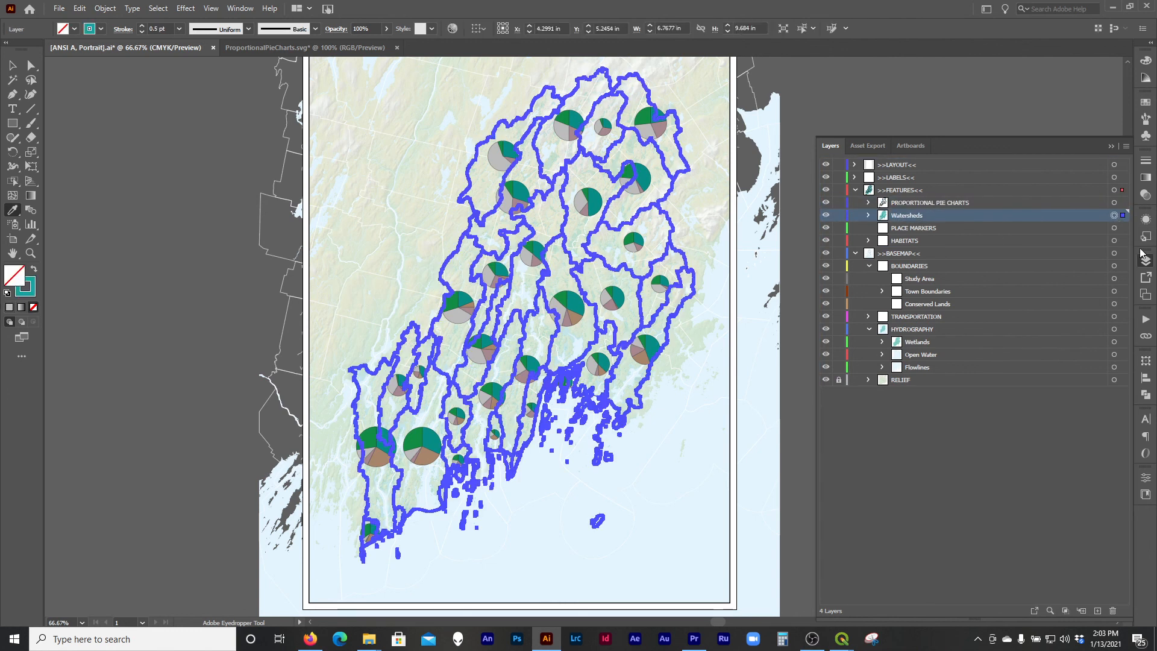
click(1146, 62)
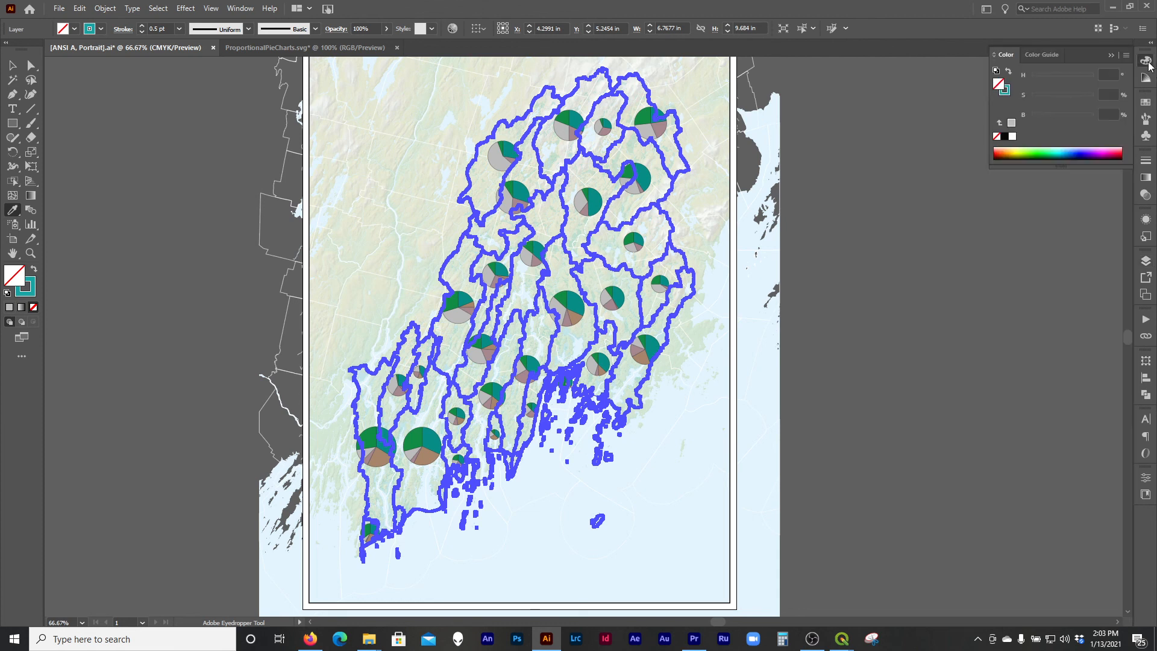
click(1004, 92)
mouse_move(1063, 113)
mouse_down()
mouse_move(1018, 113)
mouse_move(1056, 115)
mouse_move(1023, 97)
mouse_up()
key(ctrl+shift+a)
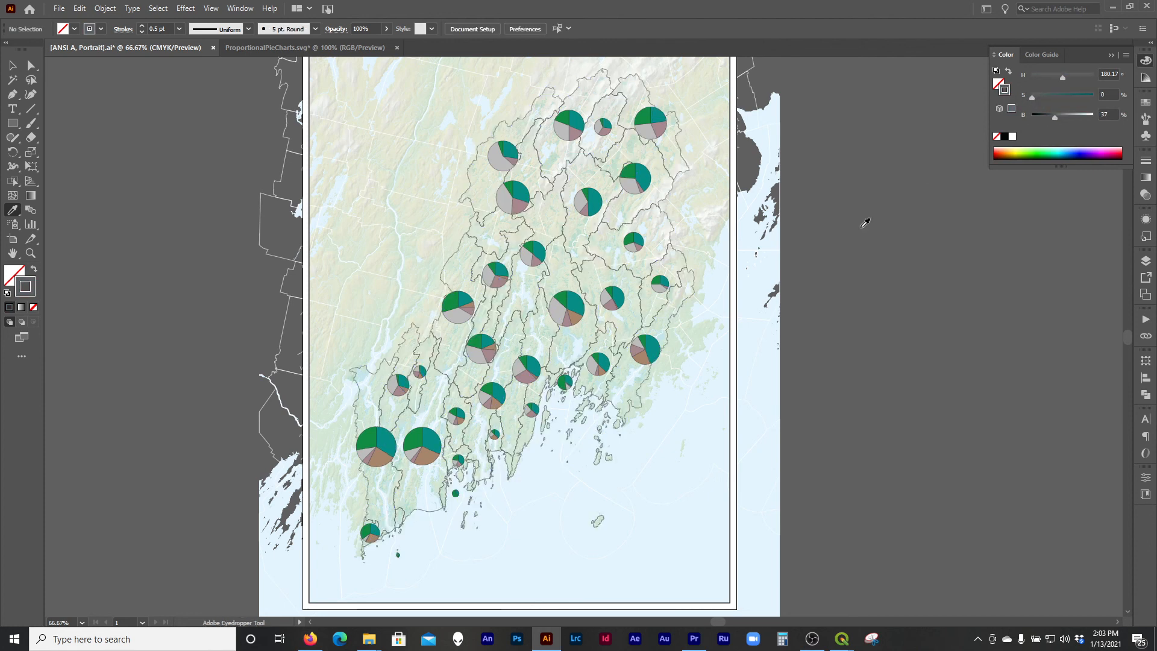
- Examine the grey watershed outlines beneath the pie charts across the whole page and close up along the coast
scroll(864, 223, down, 2)
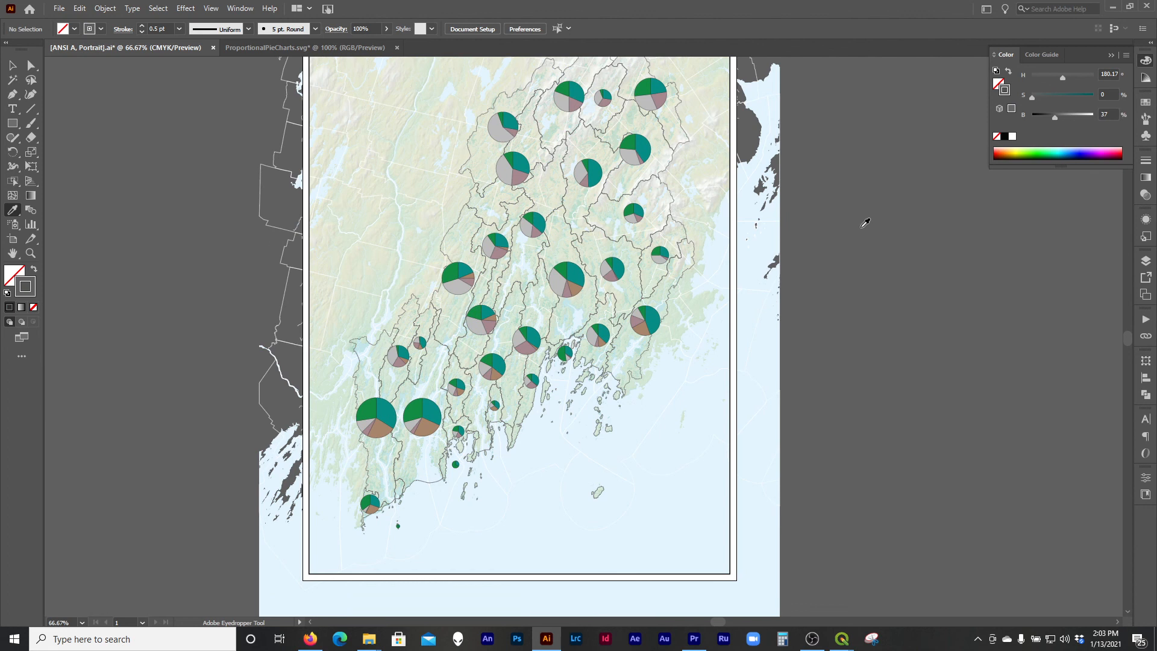
scroll(864, 223, down, 1)
scroll(861, 220, up, 4)
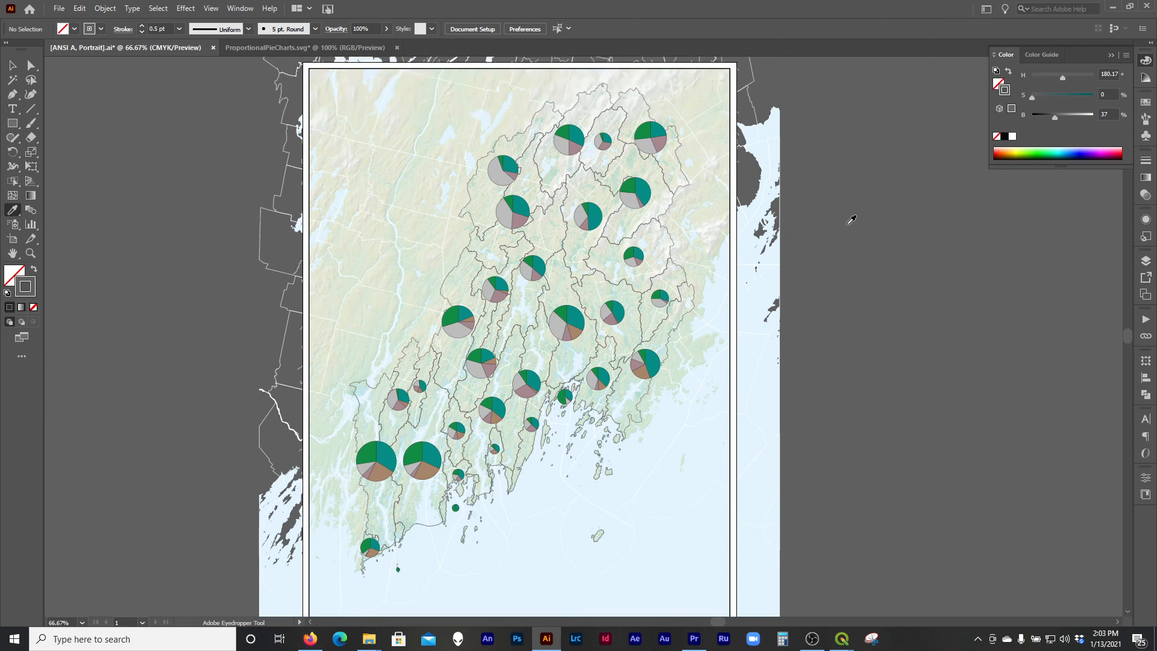
scroll(852, 220, down, 2)
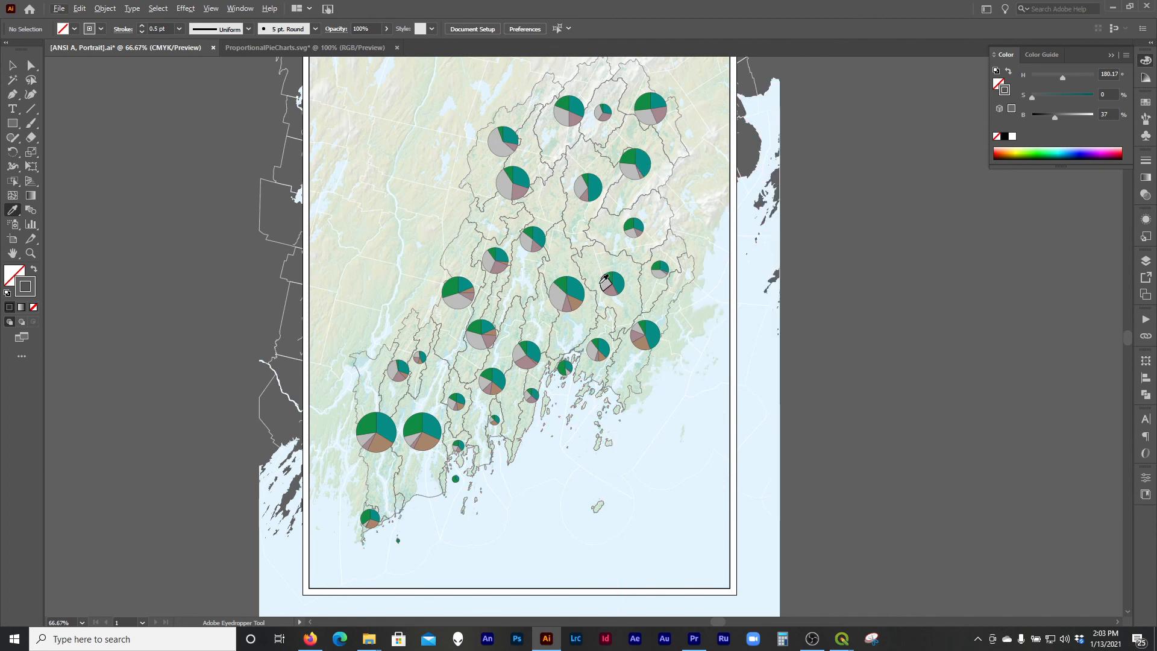
click(9, 62)
scroll(234, 339, right, 2)
scroll(233, 339, right, 2)
scroll(455, 353, up, 1)
scroll(455, 353, up, 1)
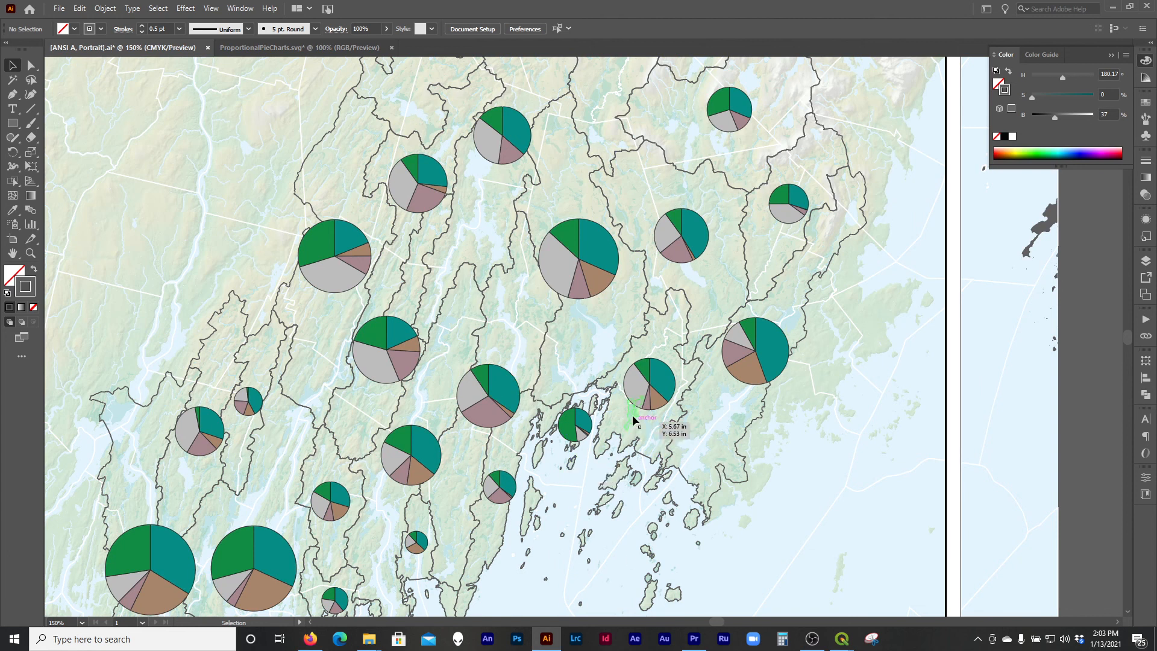
scroll(551, 458, down, 4)
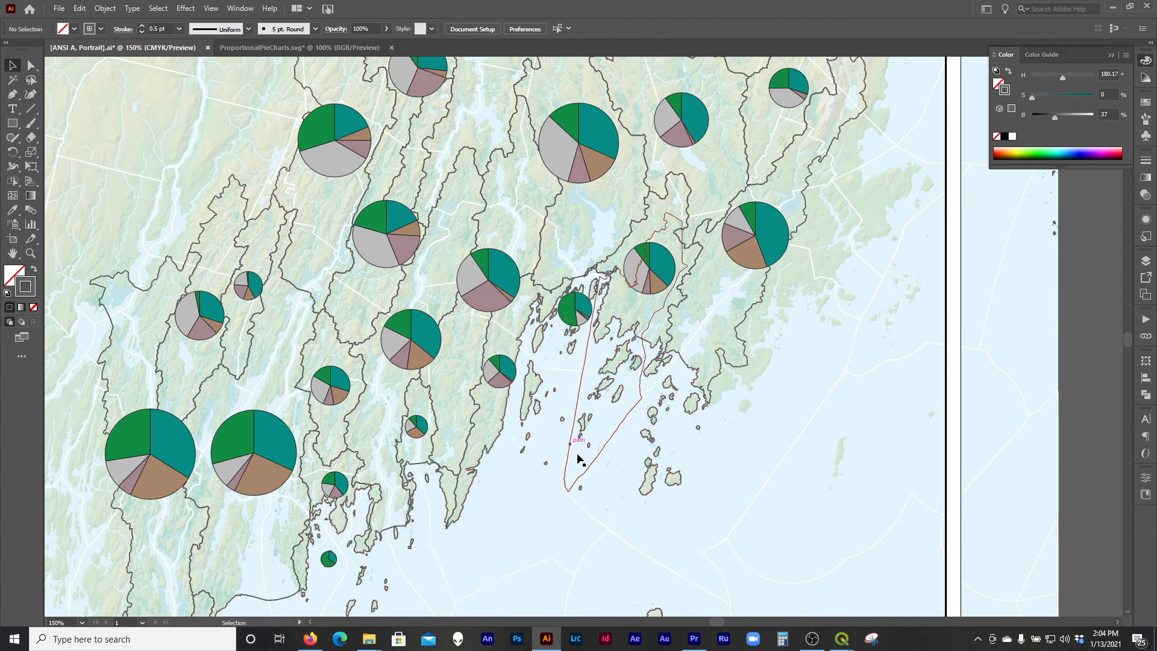
scroll(637, 407, down, 1)
scroll(605, 430, up, 2)
scroll(605, 430, down, 1)
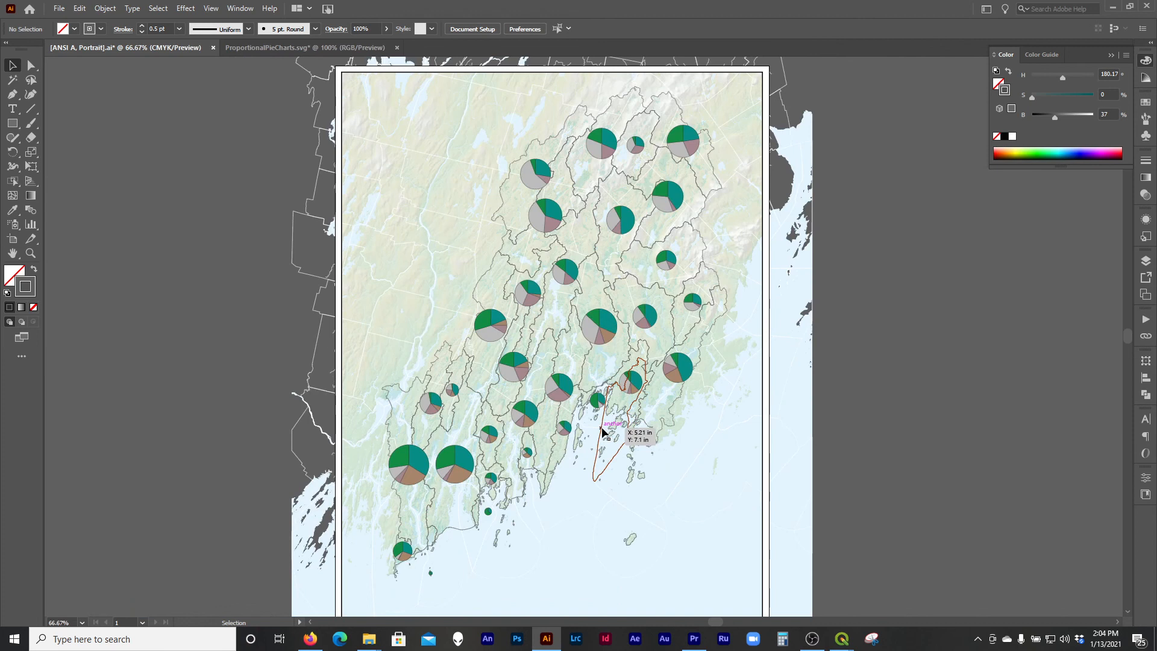
- Unlock the RELIEF layer in the basemap and expand it to reach its contents
click(1146, 260)
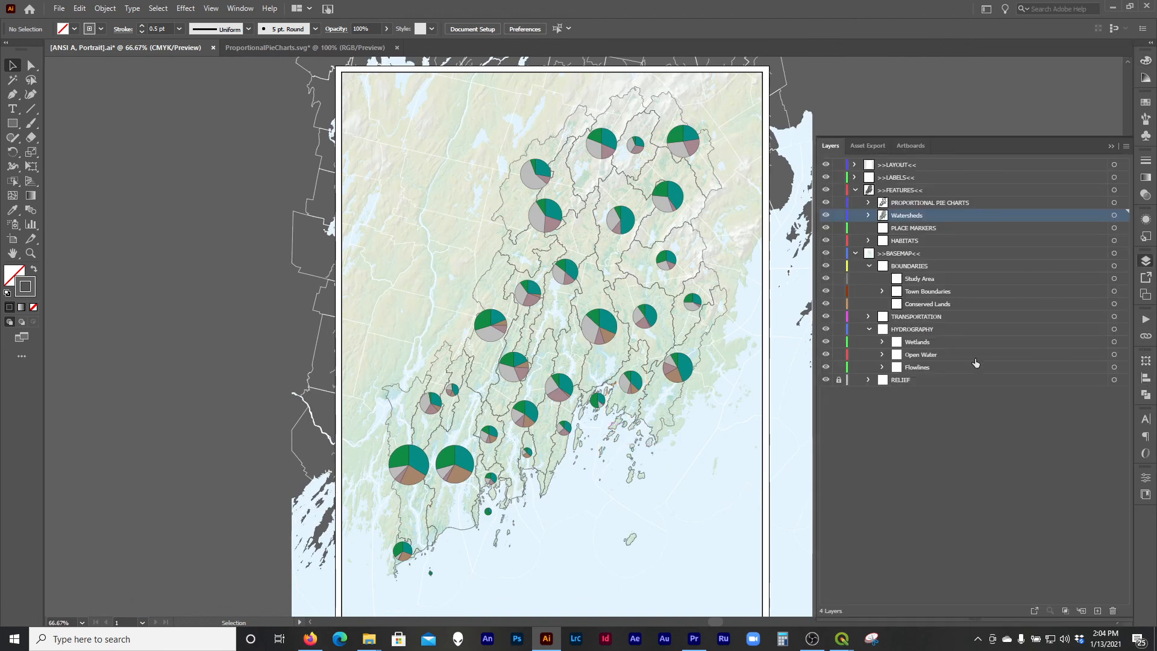
click(868, 379)
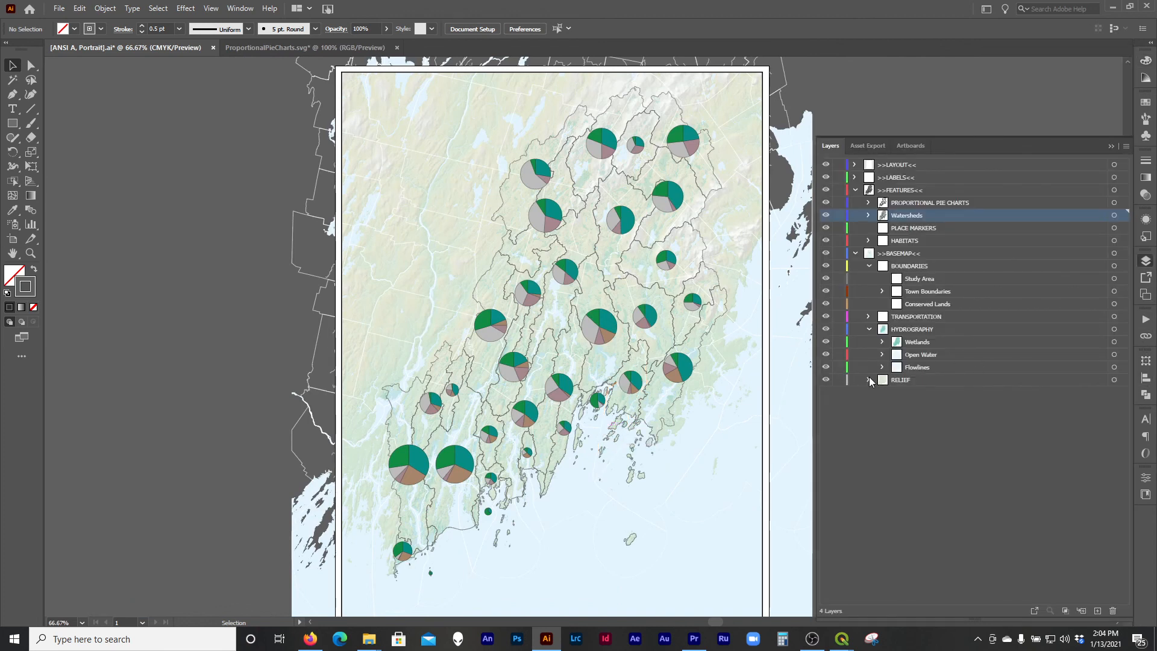